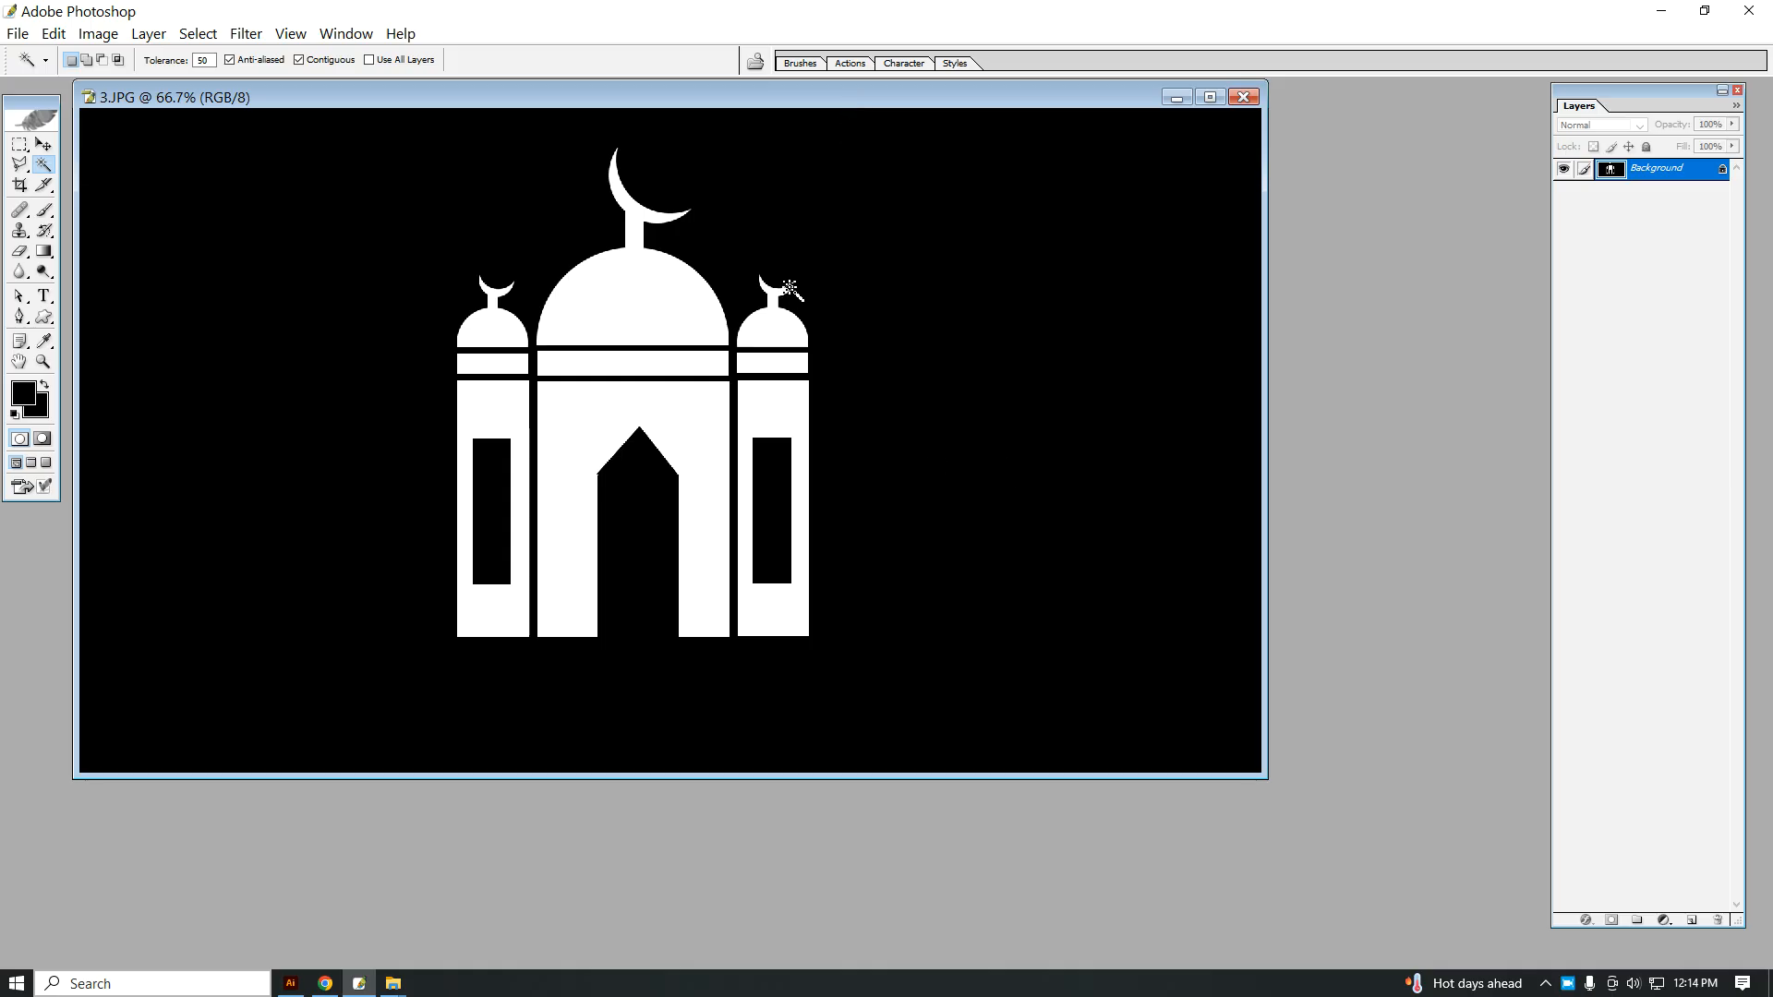
{"action": "left_click_drag", "start_coordinate": [711, 98], "coordinate": [729, 125]}
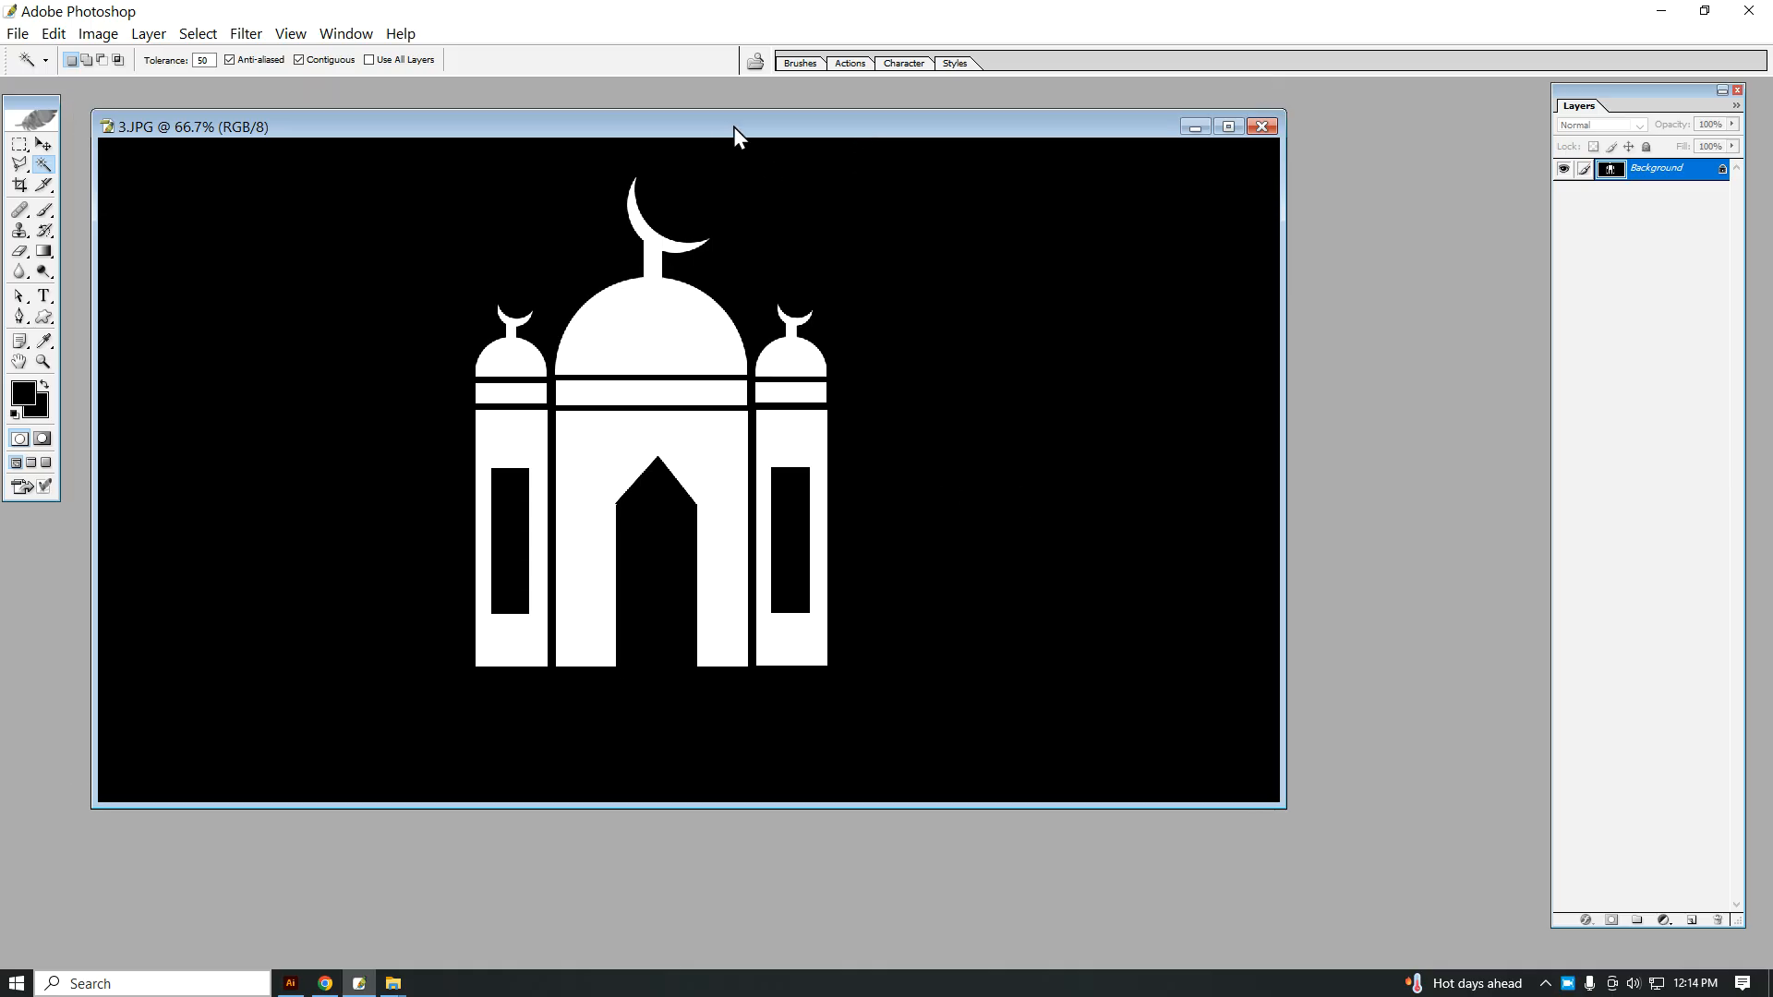
{"action": "left_click", "coordinate": [635, 513], "text": "ctrl"}
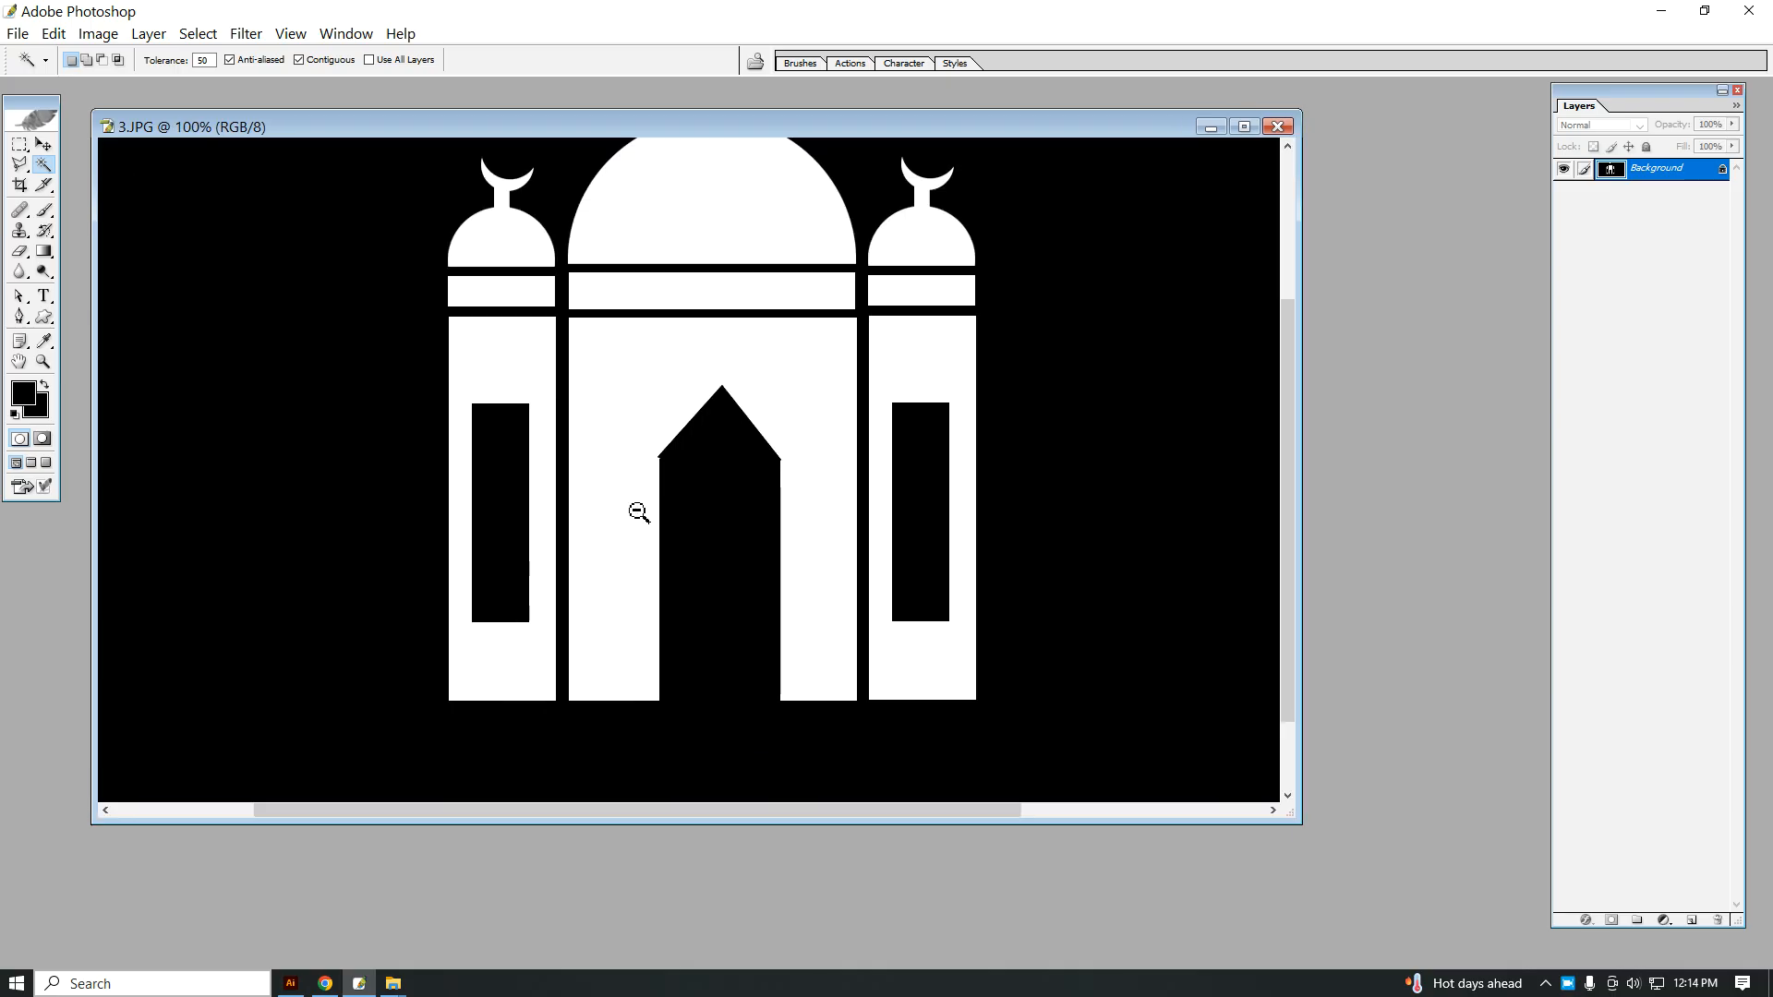
{"action": "left_click", "coordinate": [648, 461], "text": "alt"}
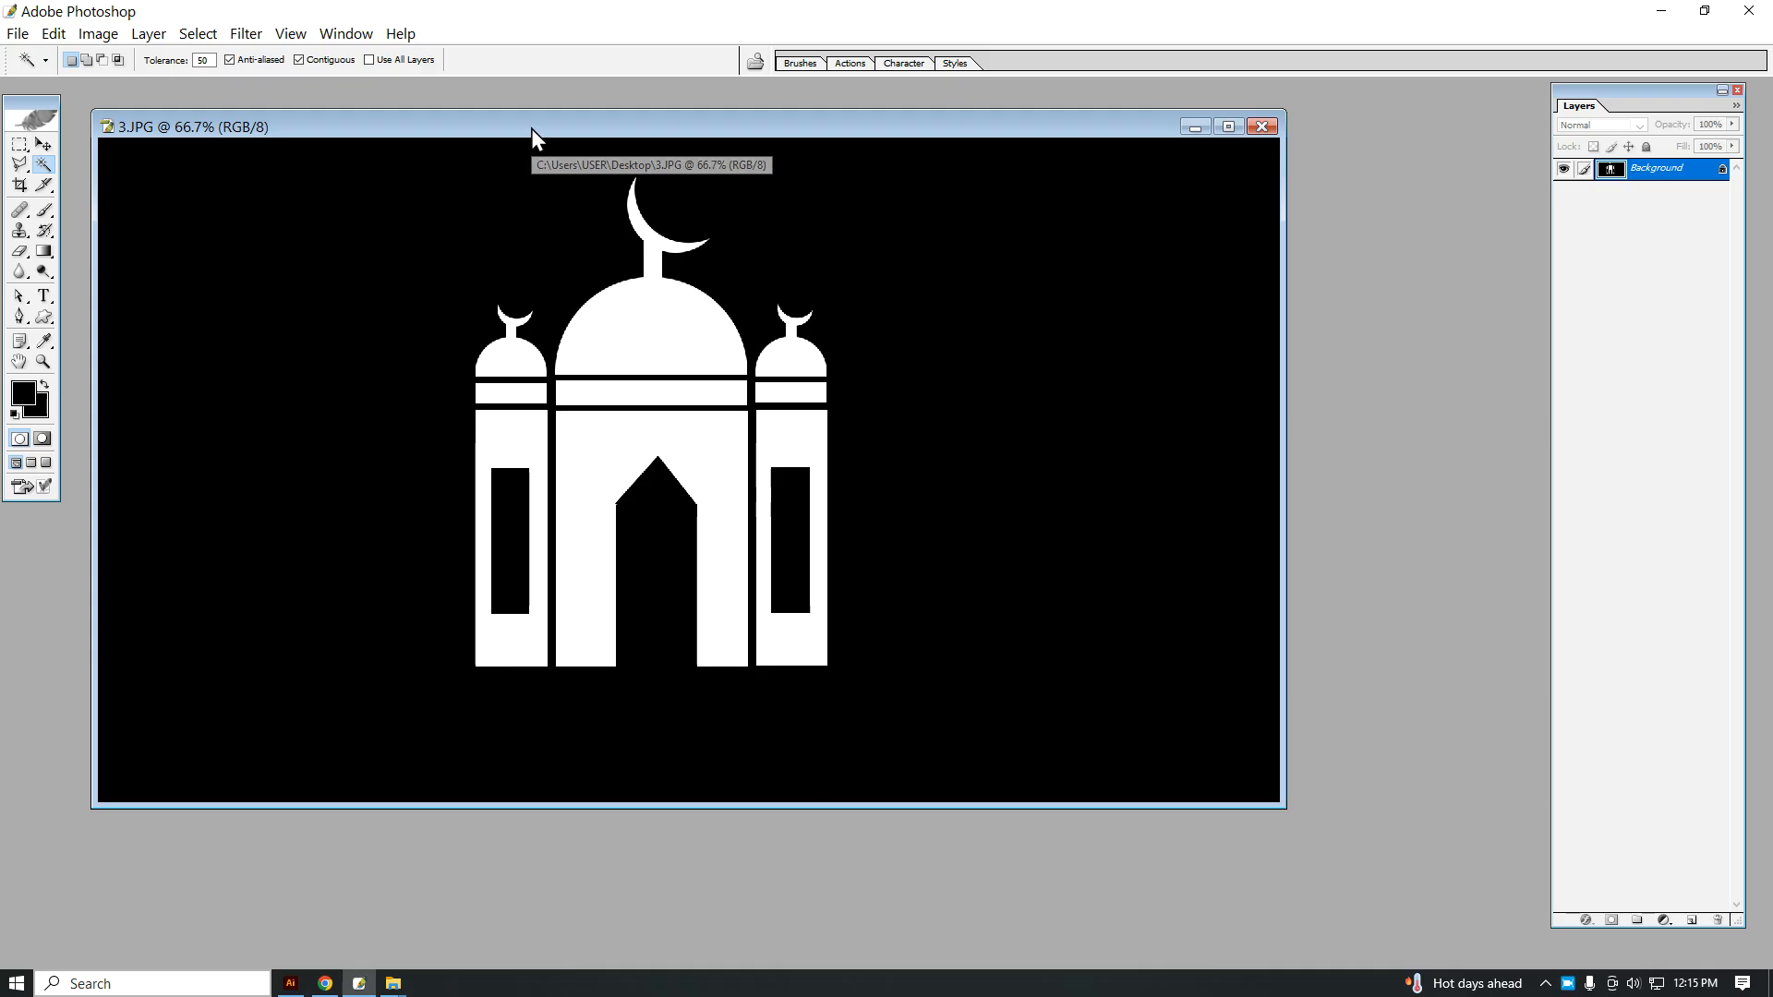
{"action": "left_click_drag", "start_coordinate": [530, 129], "coordinate": [556, 124]}
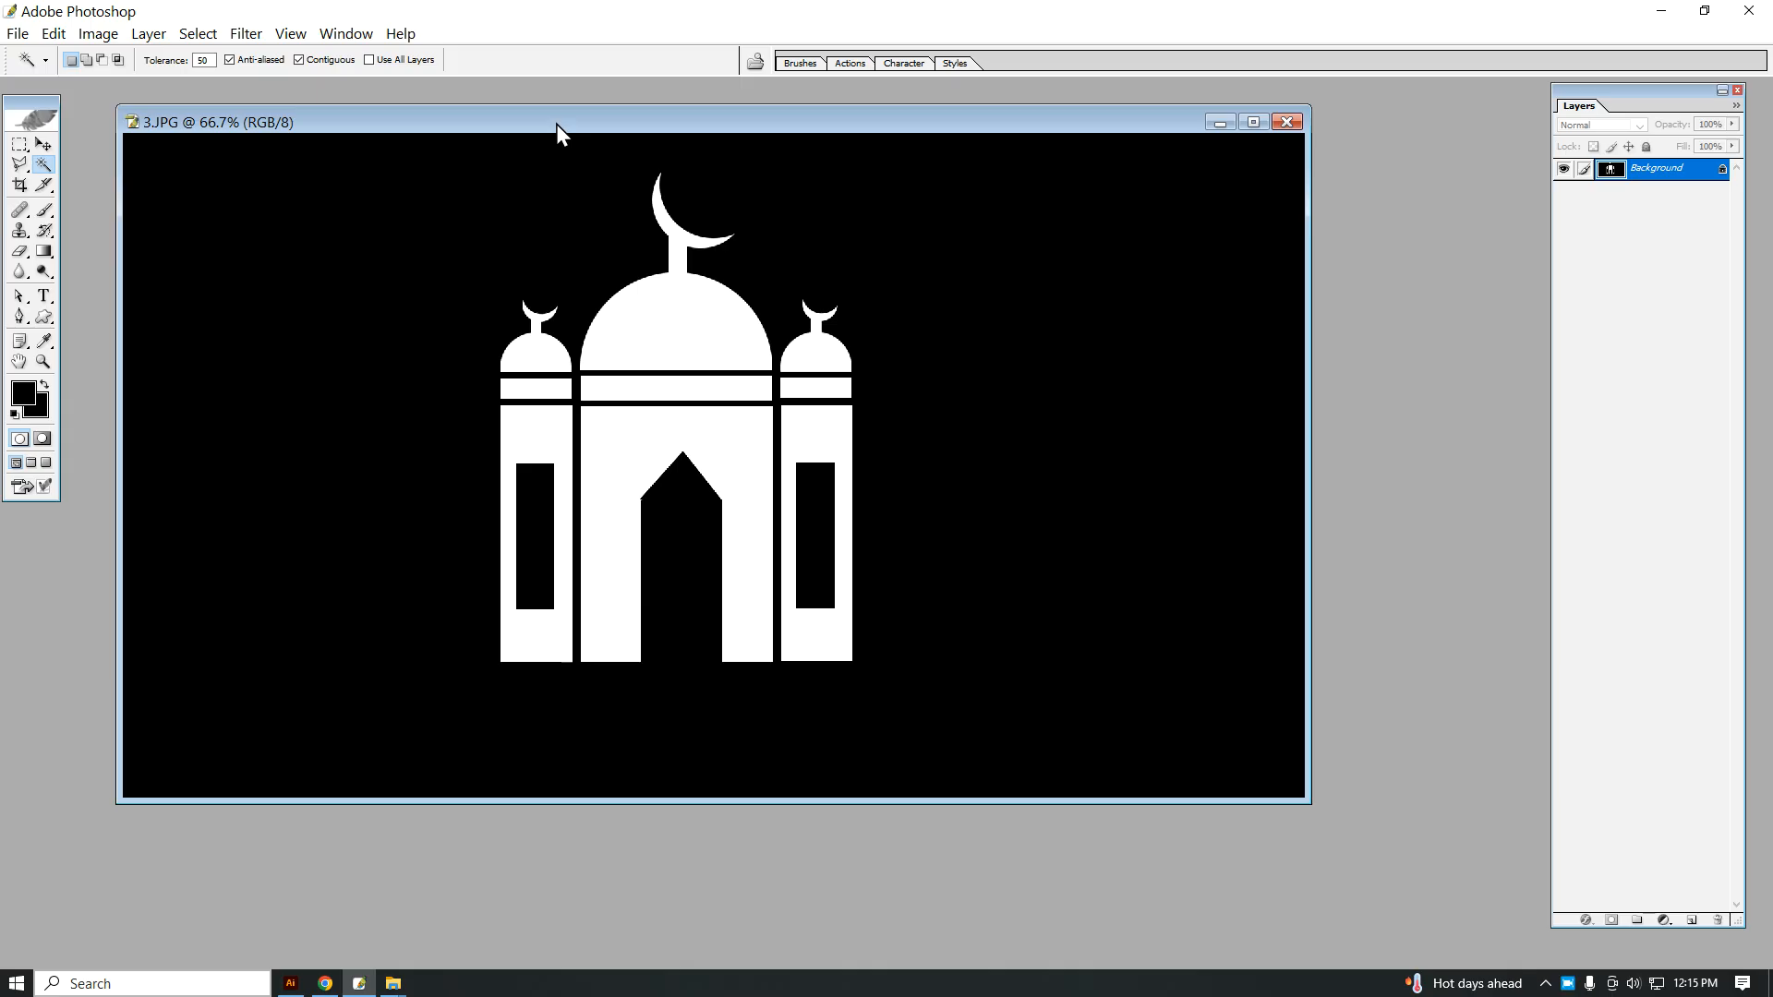
{"action": "left_click_drag", "start_coordinate": [722, 119], "coordinate": [700, 122]}
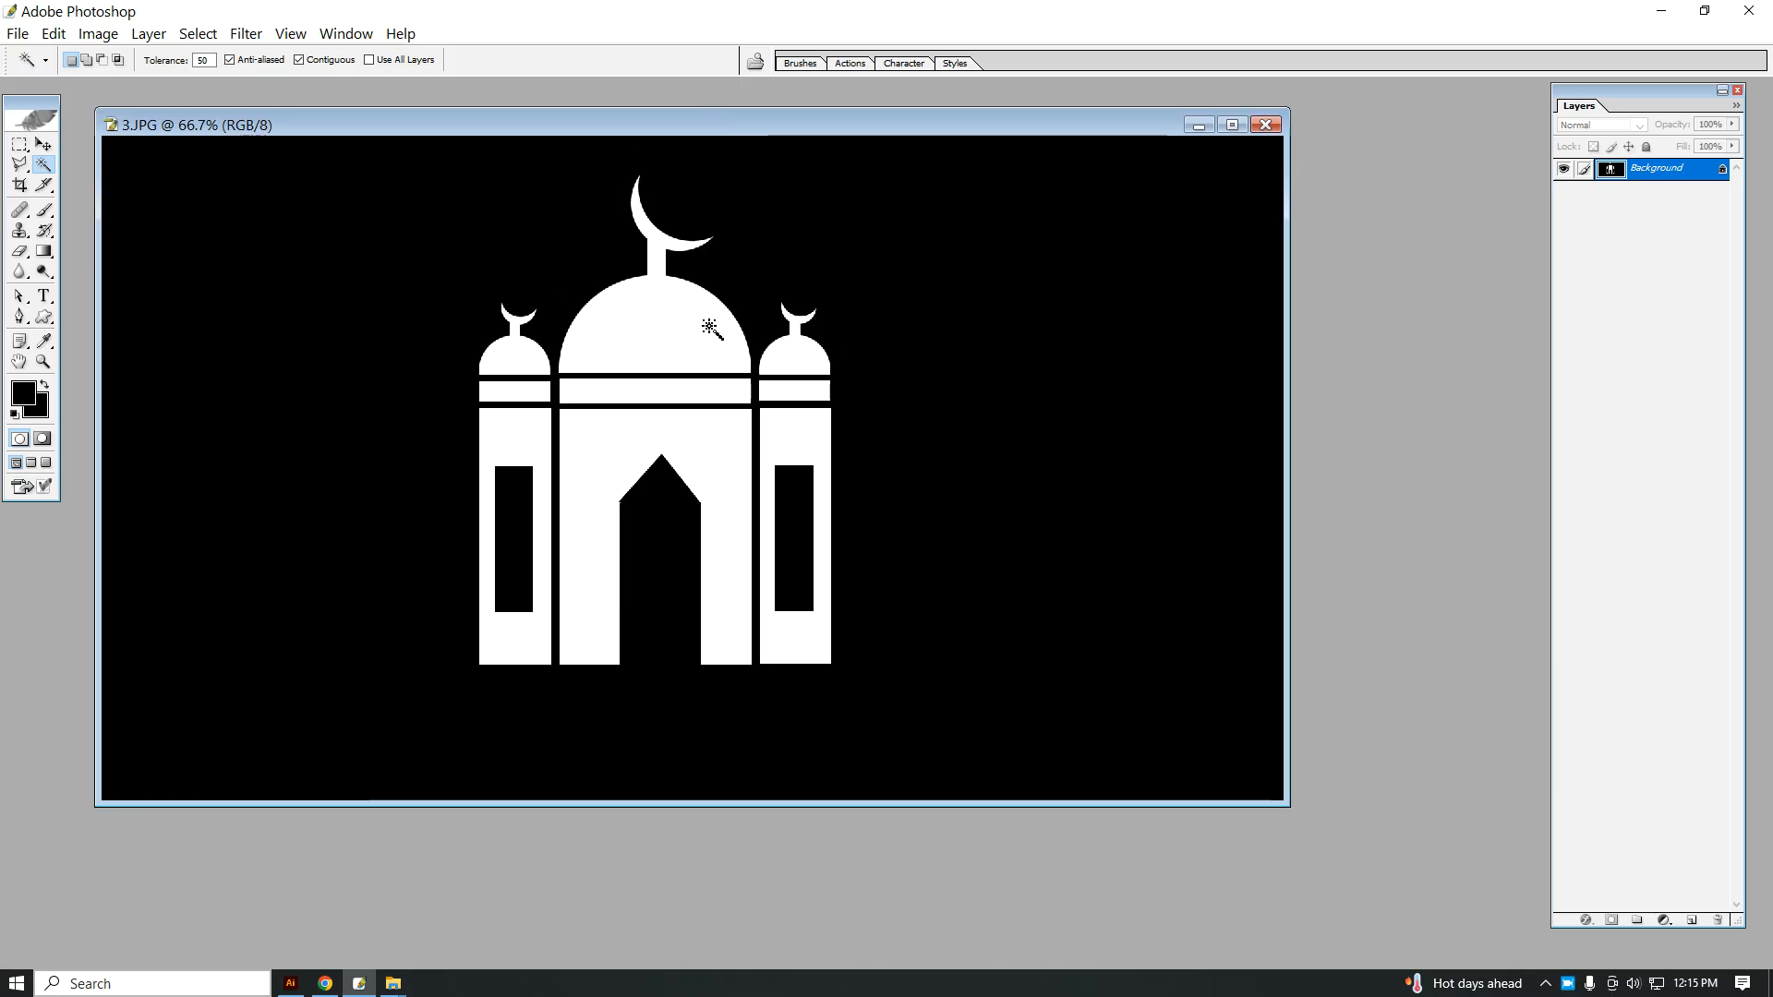
Step: Open the All Logo folder on the desktop to view its sample logos, and return to Photoshop
{"action": "left_click", "coordinate": [1660, 10]}
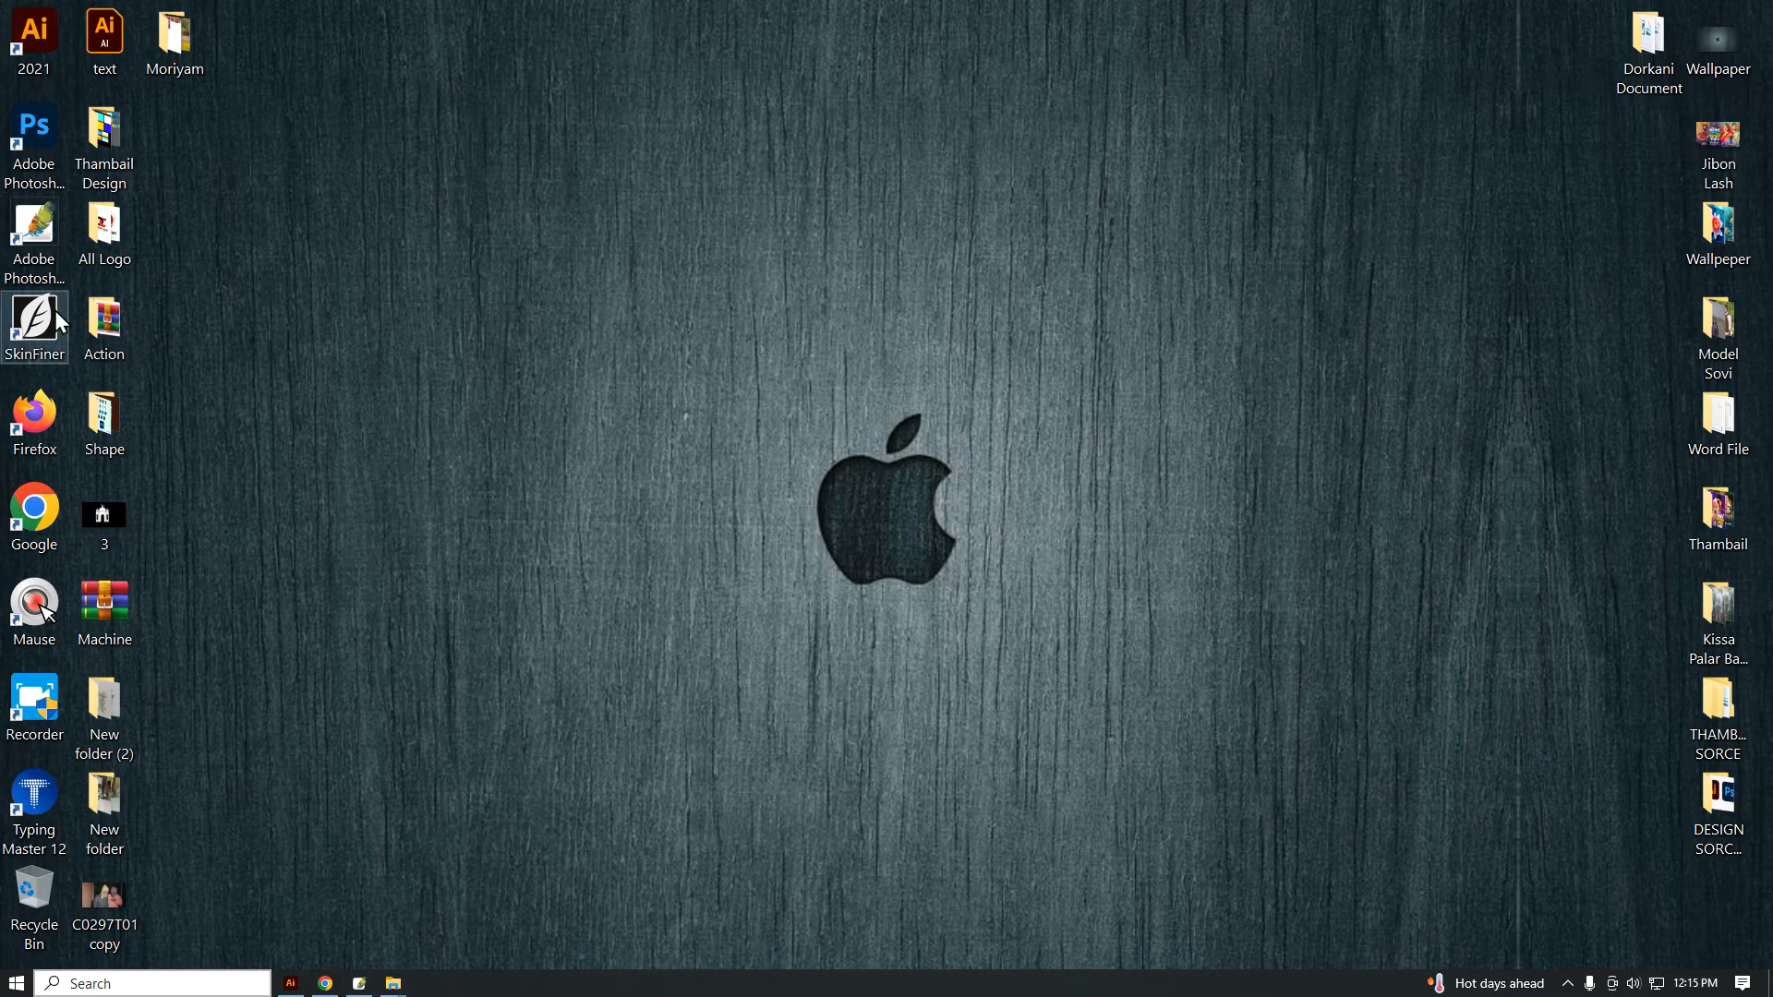
{"action": "double_click", "coordinate": [108, 221]}
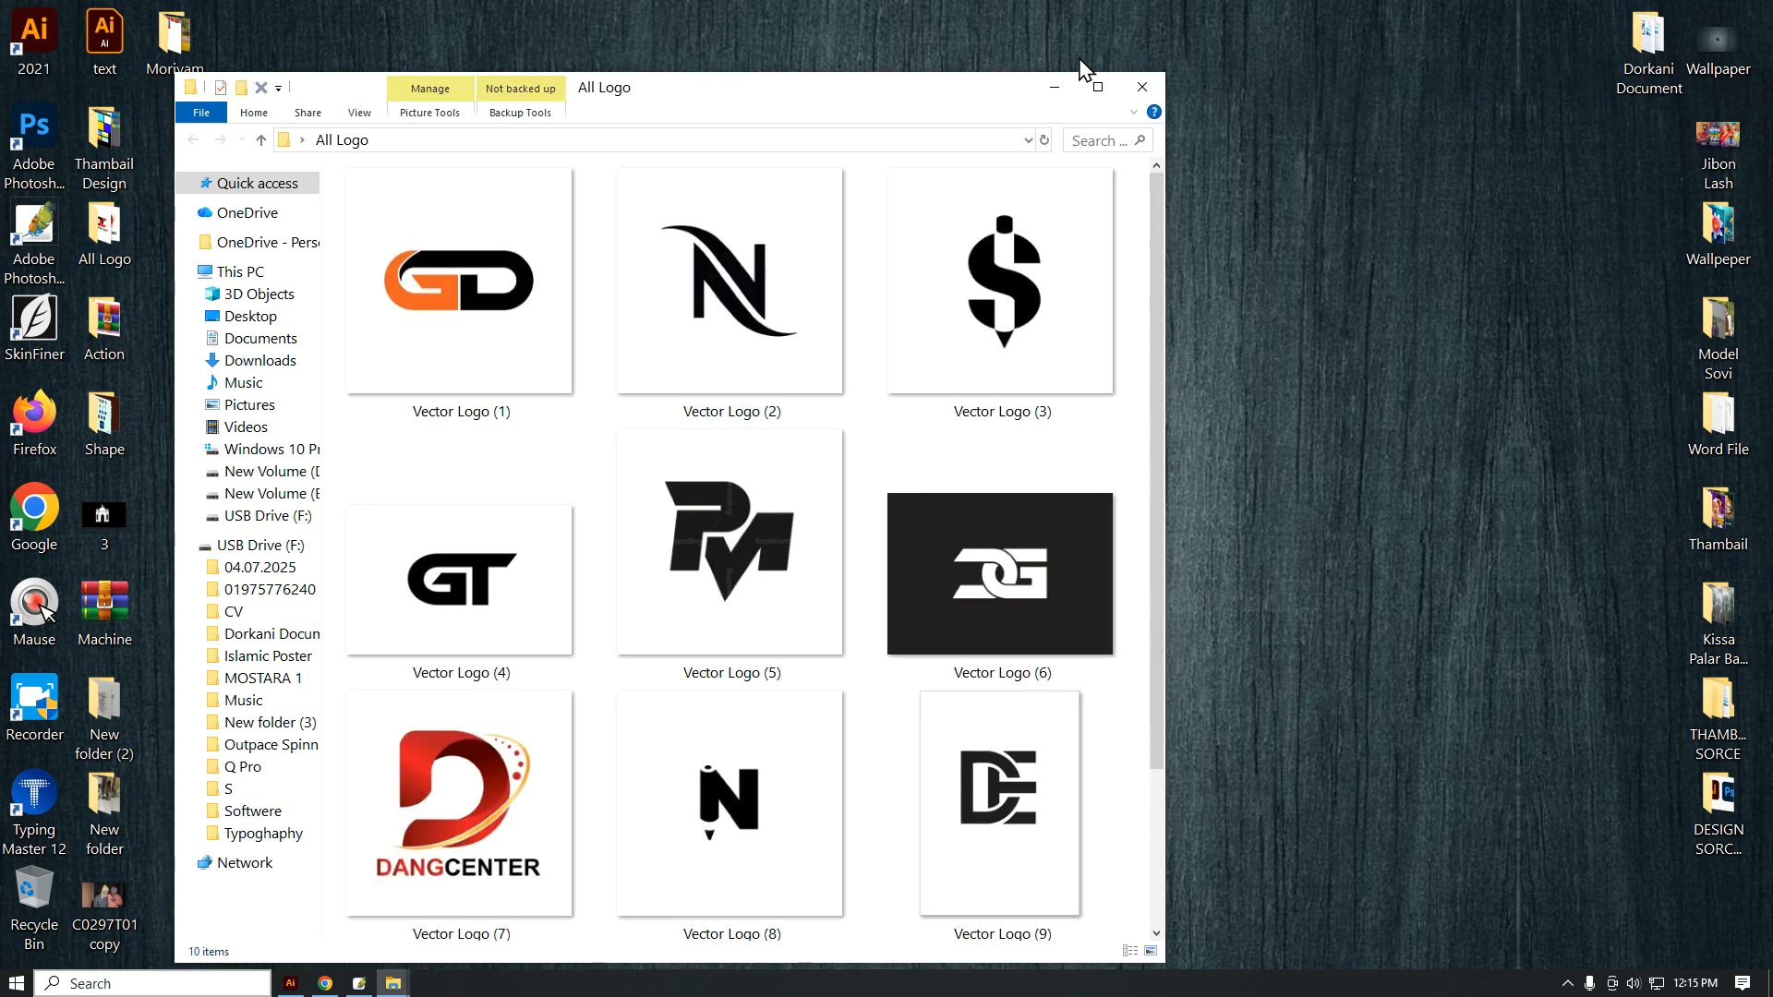
{"action": "left_click", "coordinate": [1096, 84]}
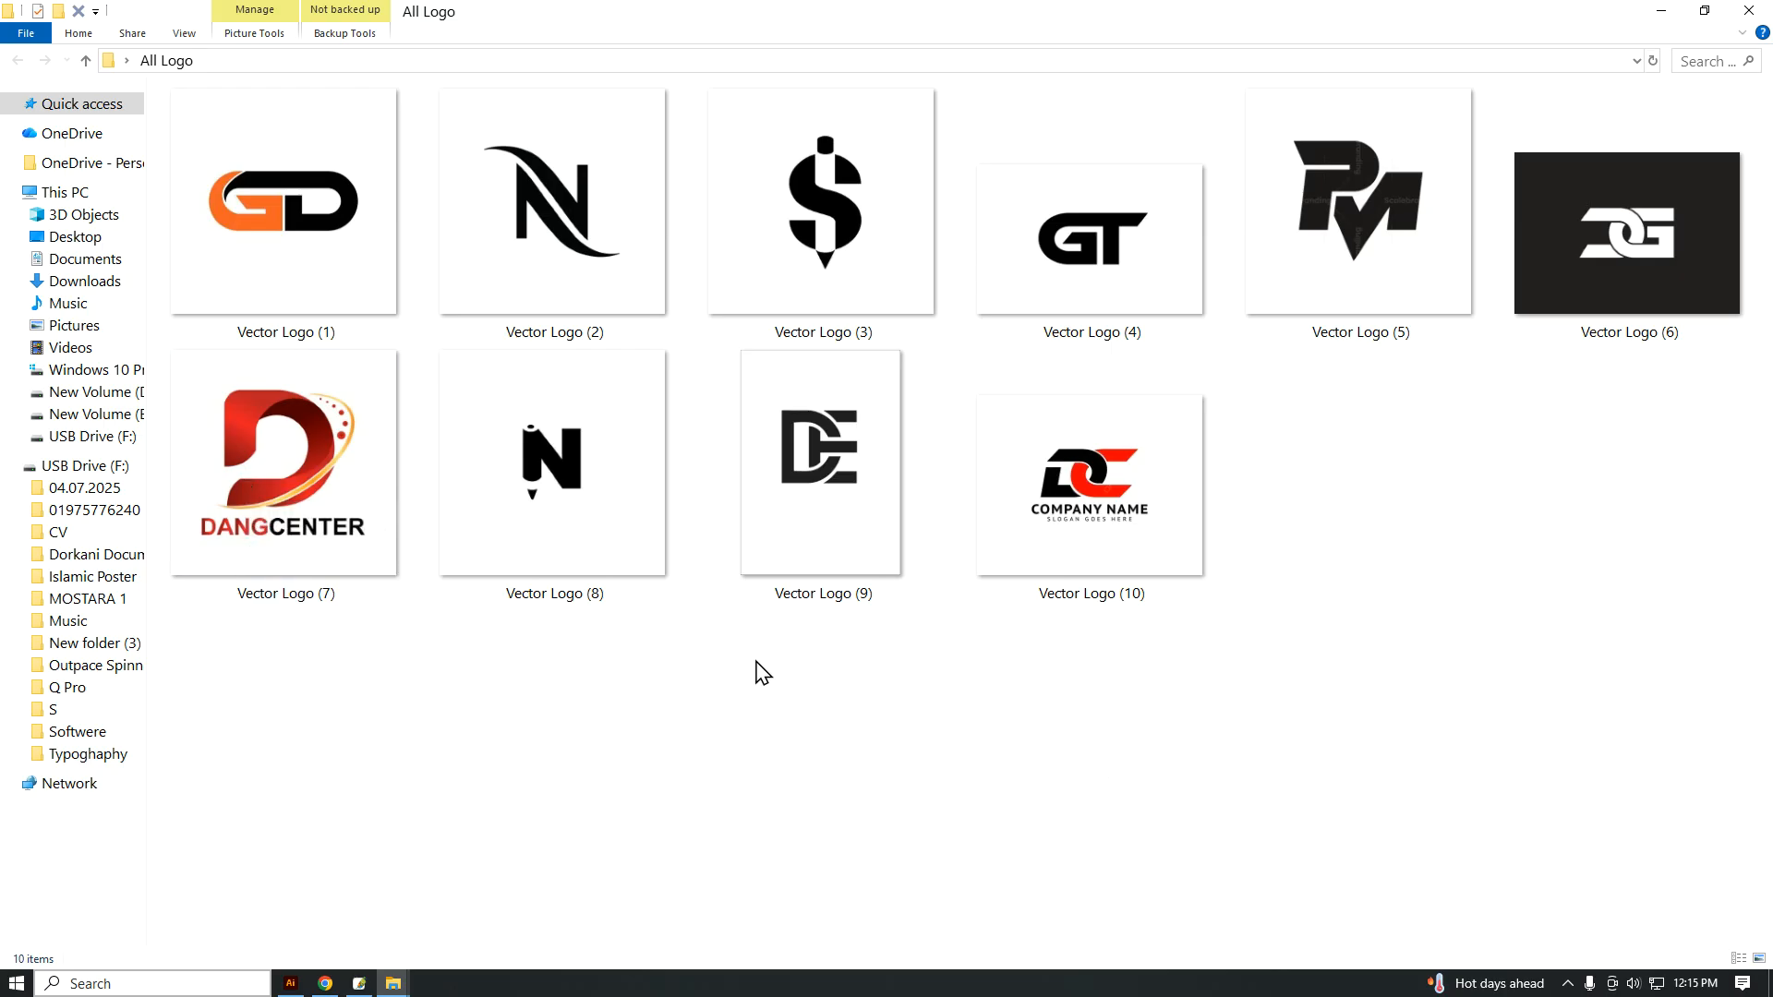
{"action": "left_click", "coordinate": [1755, 8]}
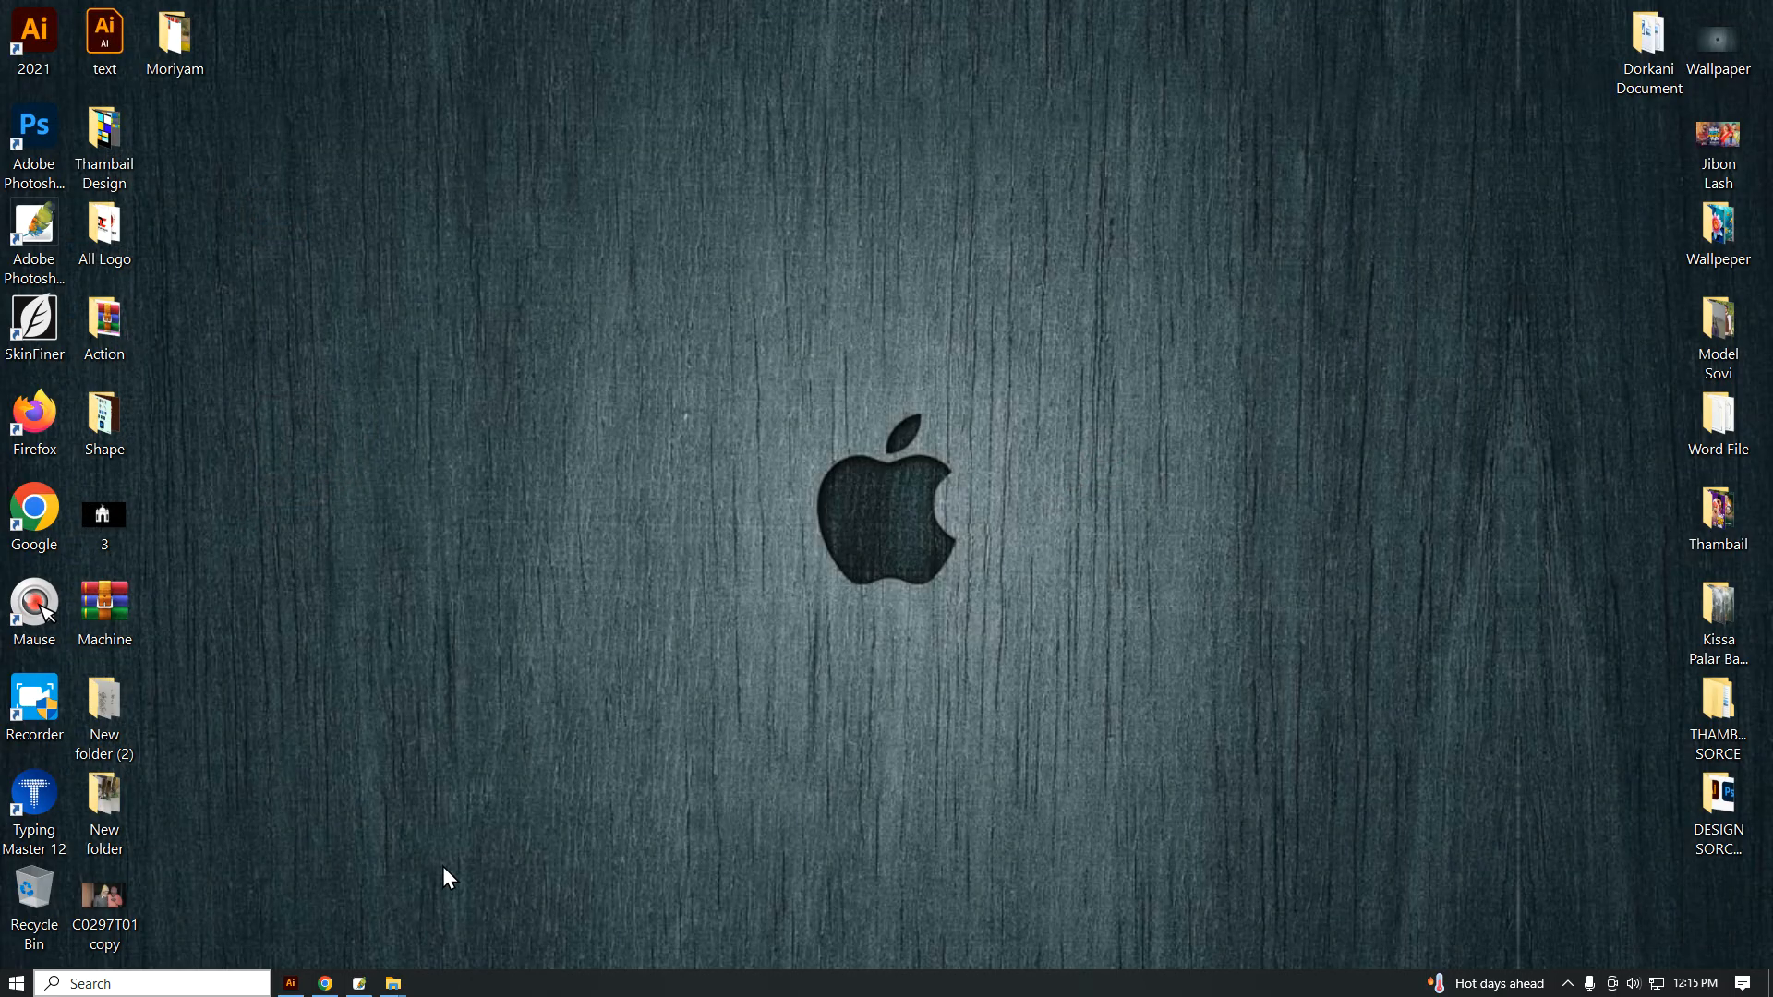
{"action": "left_click", "coordinate": [360, 983]}
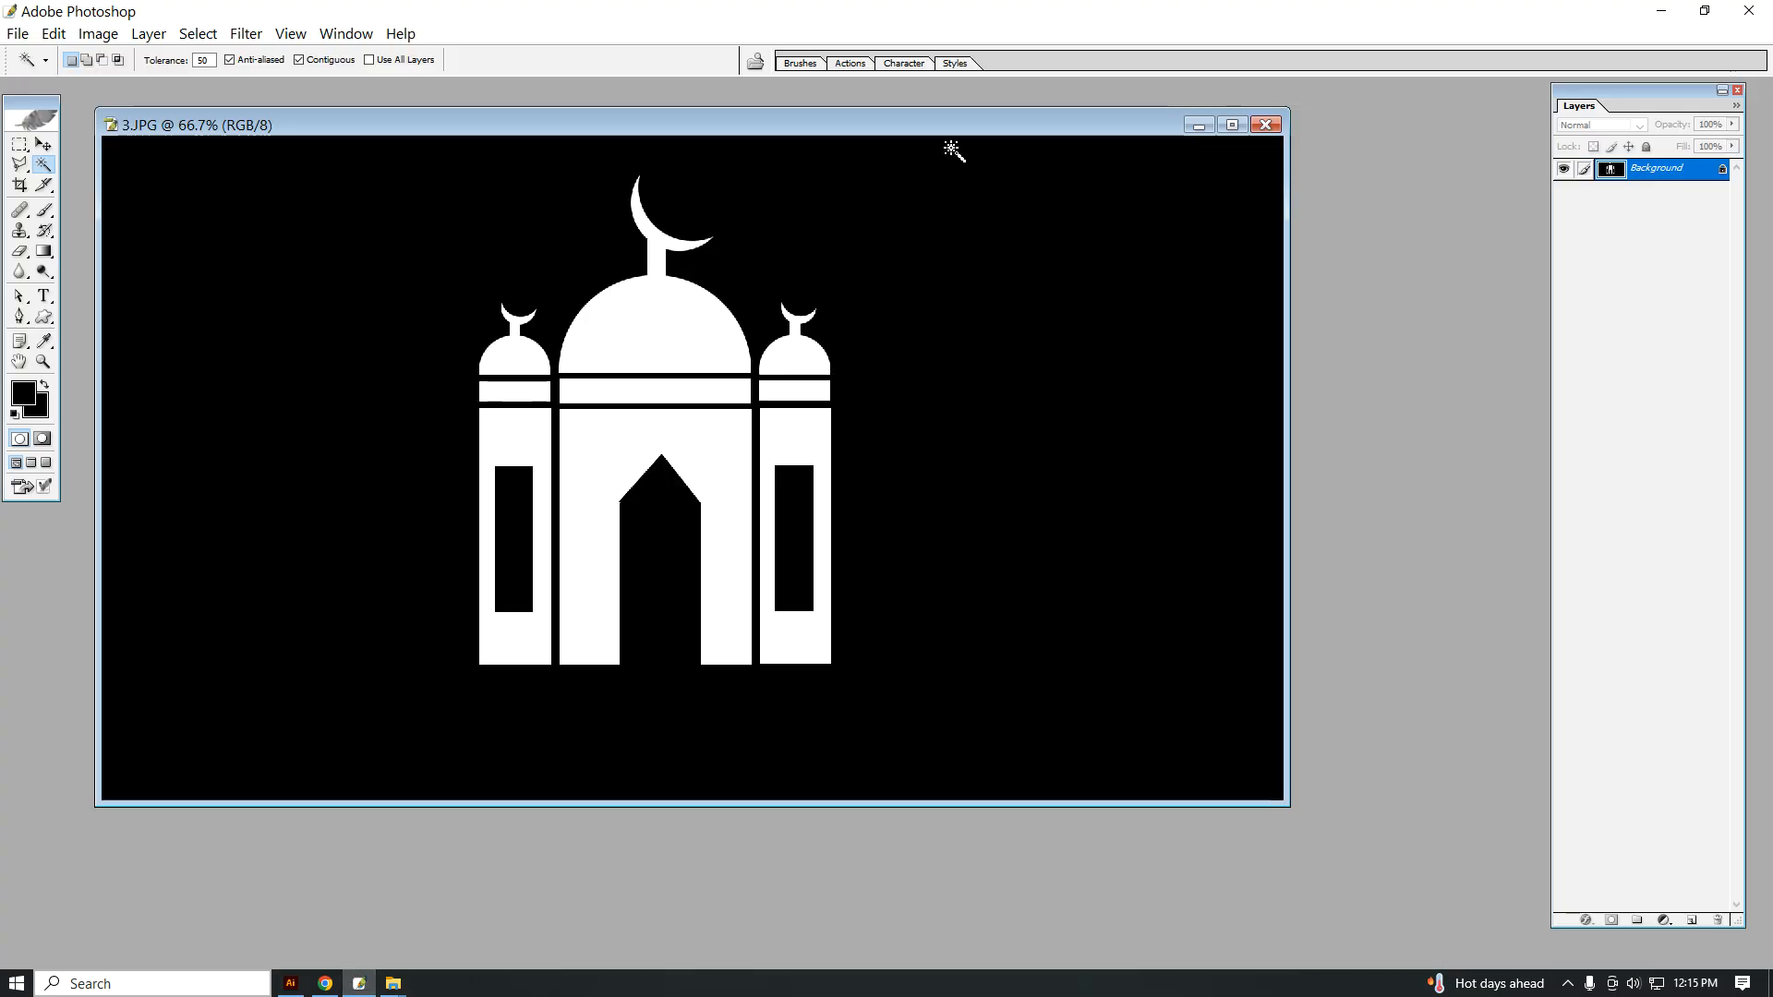
Step: Minimise the 3.JPG reference and create a THAMBAIL preset document, 1920 x 1080 pixels at 300 pixels/inch, with its background filled black
{"action": "left_click_drag", "start_coordinate": [955, 125], "coordinate": [696, 148]}
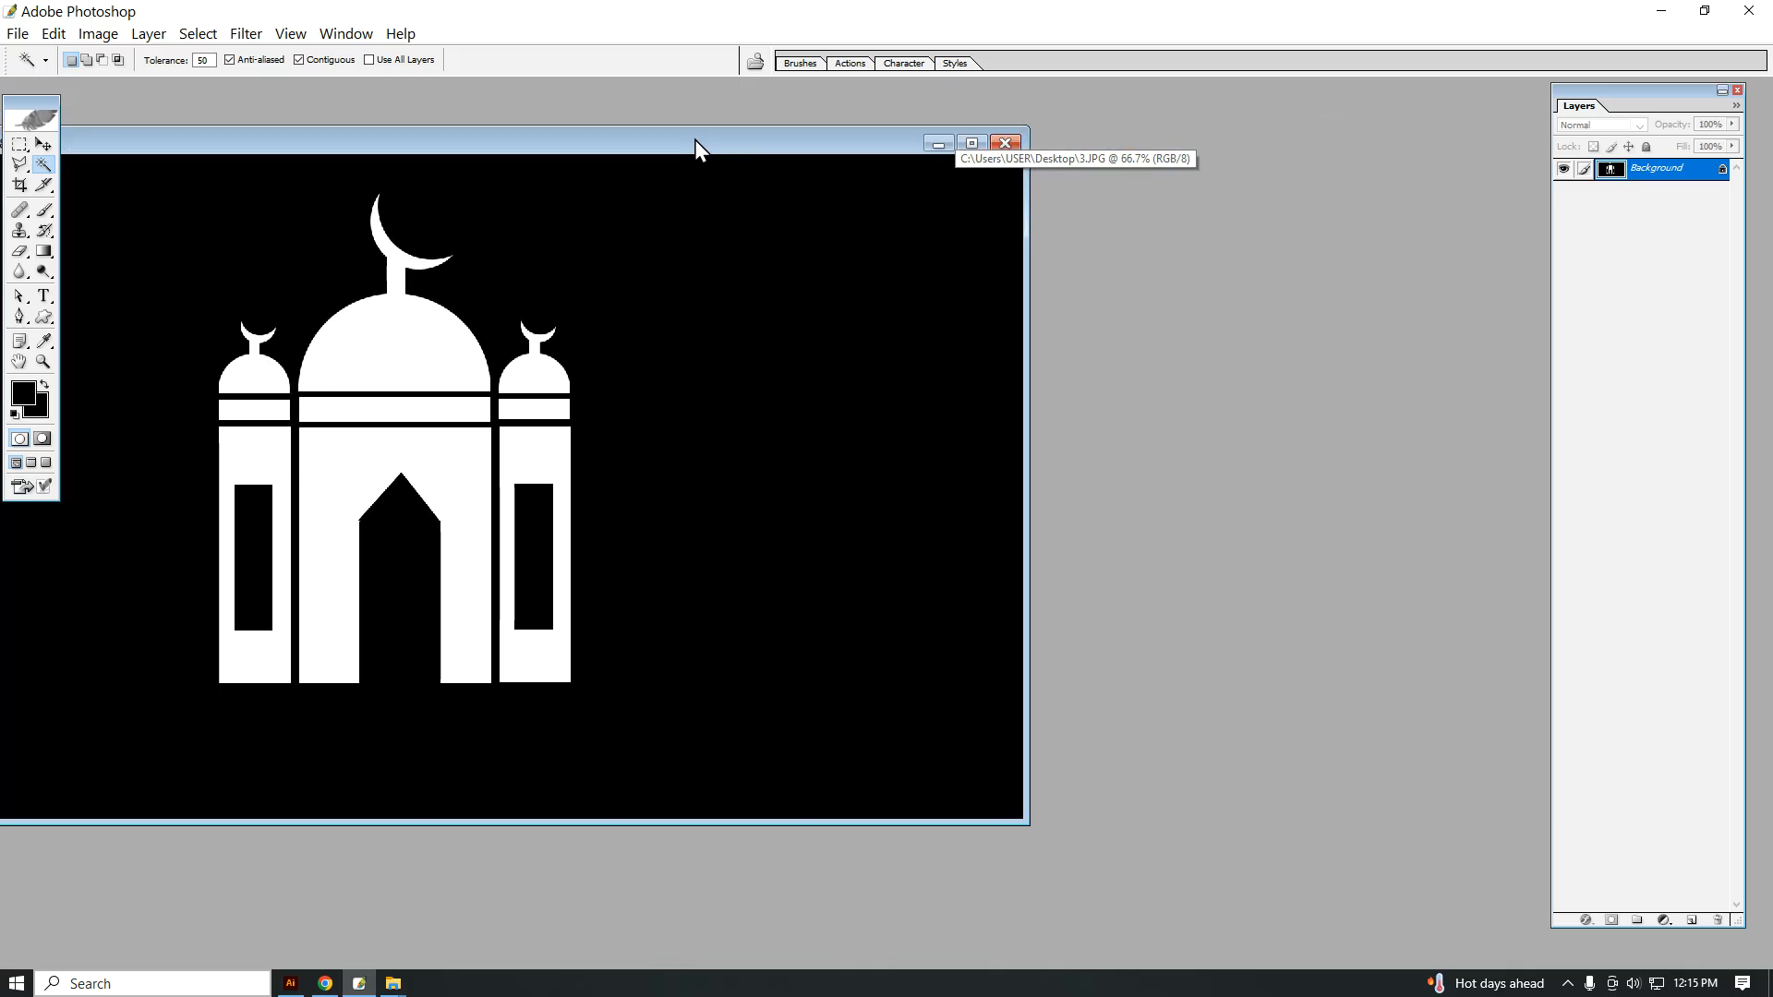
{"action": "left_click", "coordinate": [938, 145]}
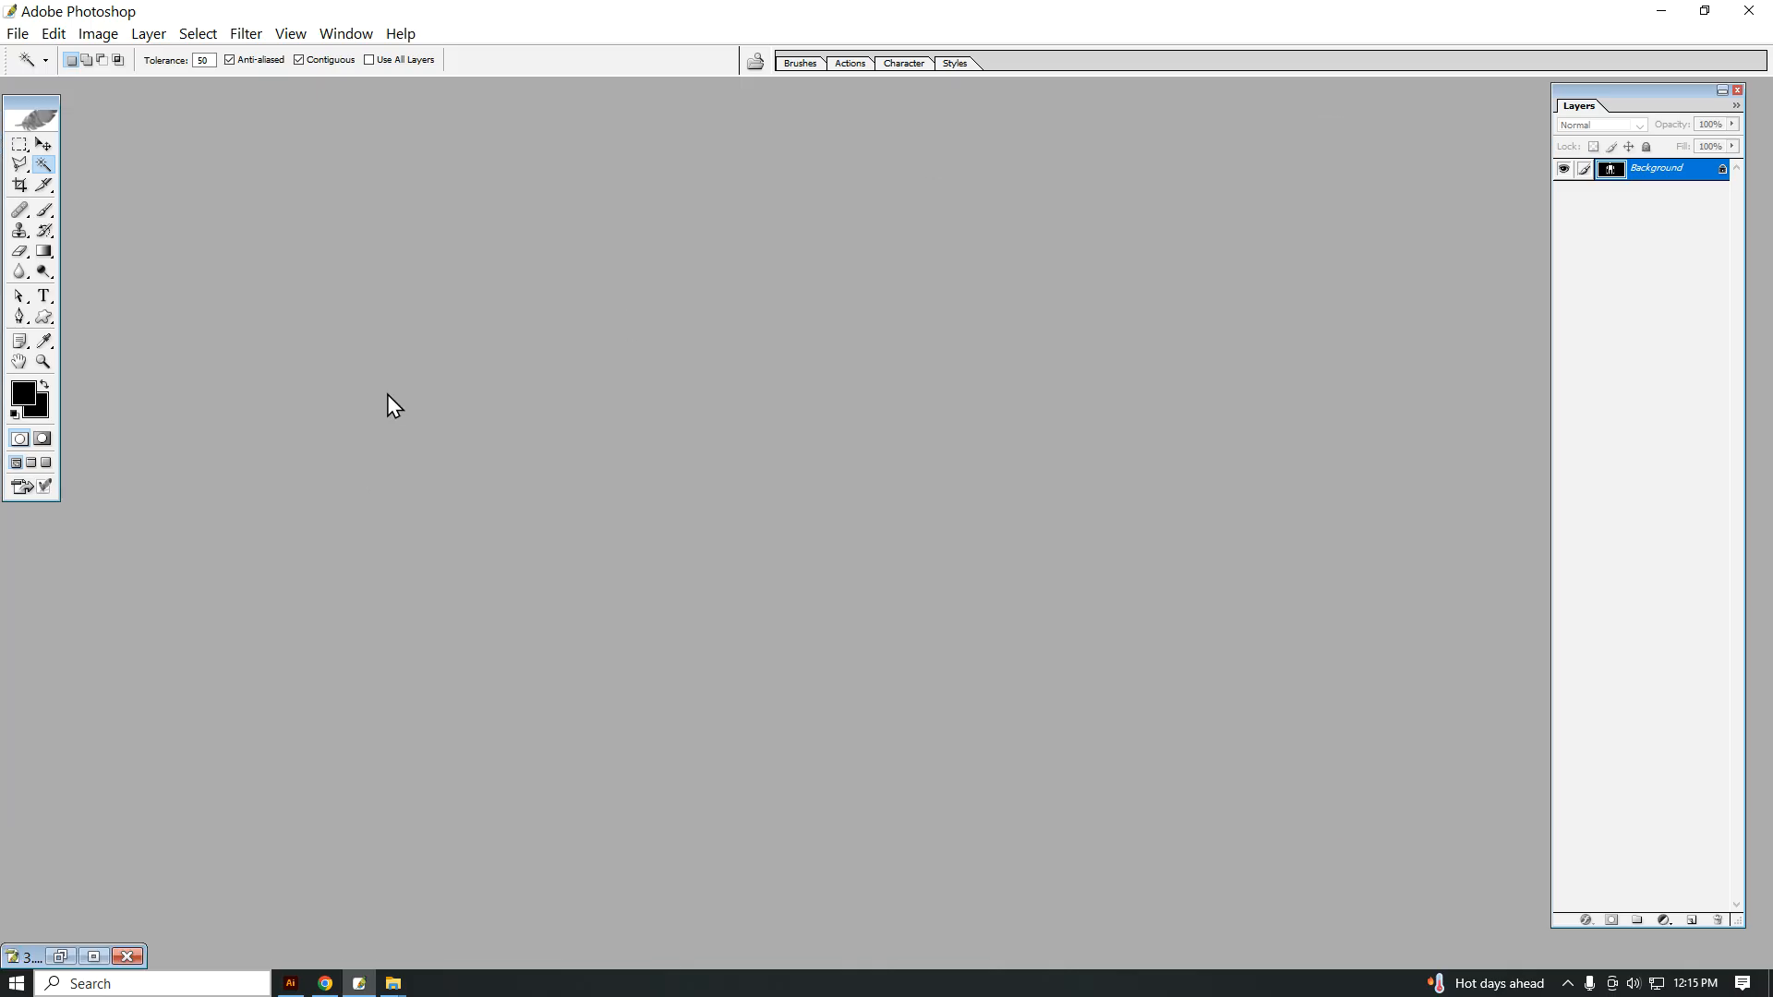
{"action": "key", "text": "ctrl+n"}
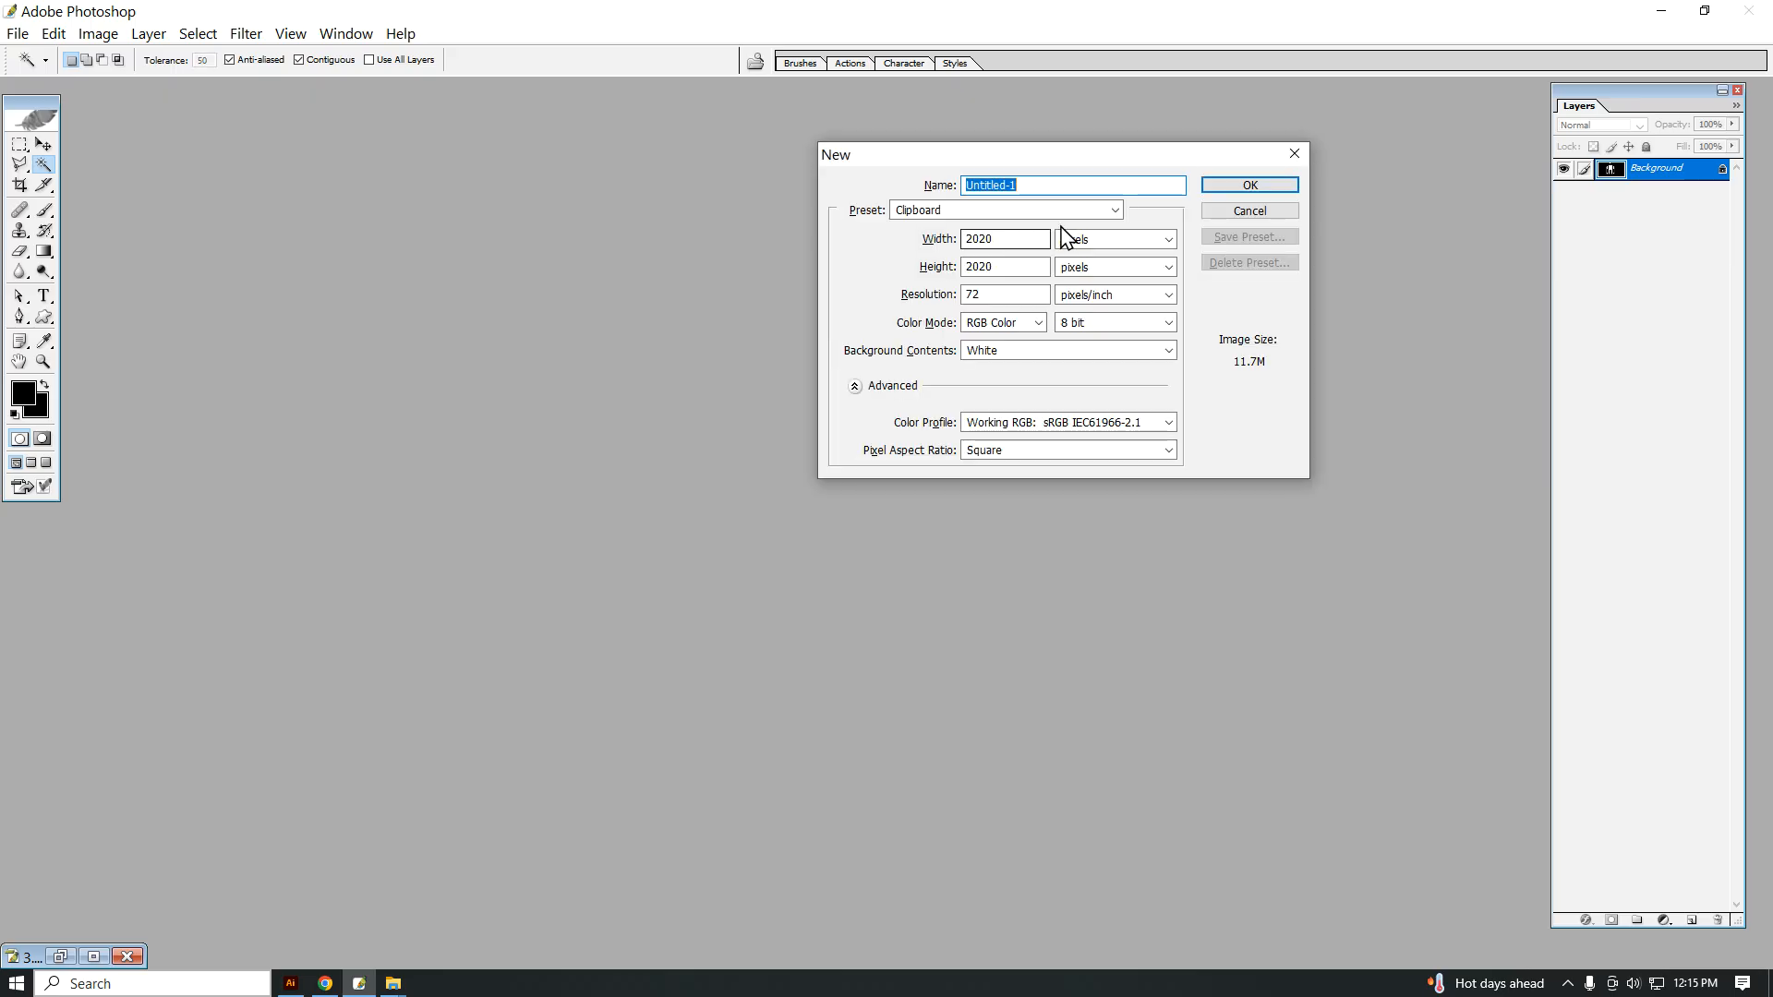
{"action": "left_click_drag", "start_coordinate": [1046, 164], "coordinate": [929, 157]}
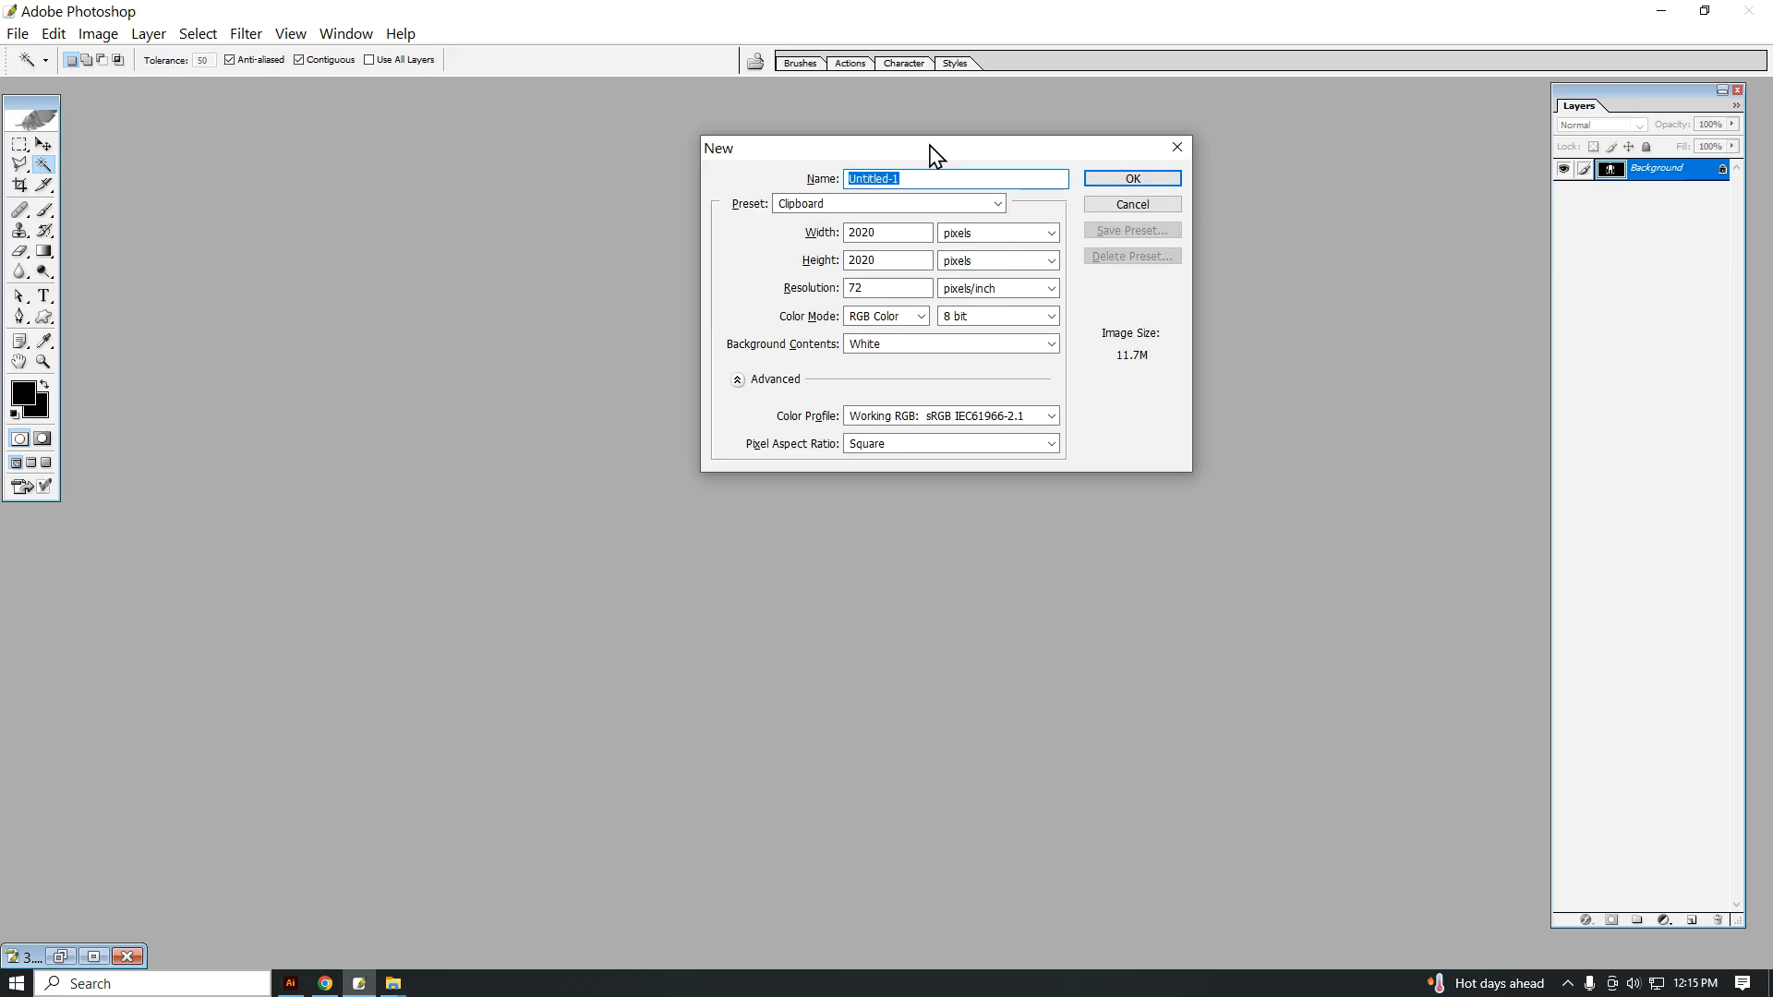
{"action": "left_click", "coordinate": [854, 205]}
{"action": "left_click", "coordinate": [834, 301]}
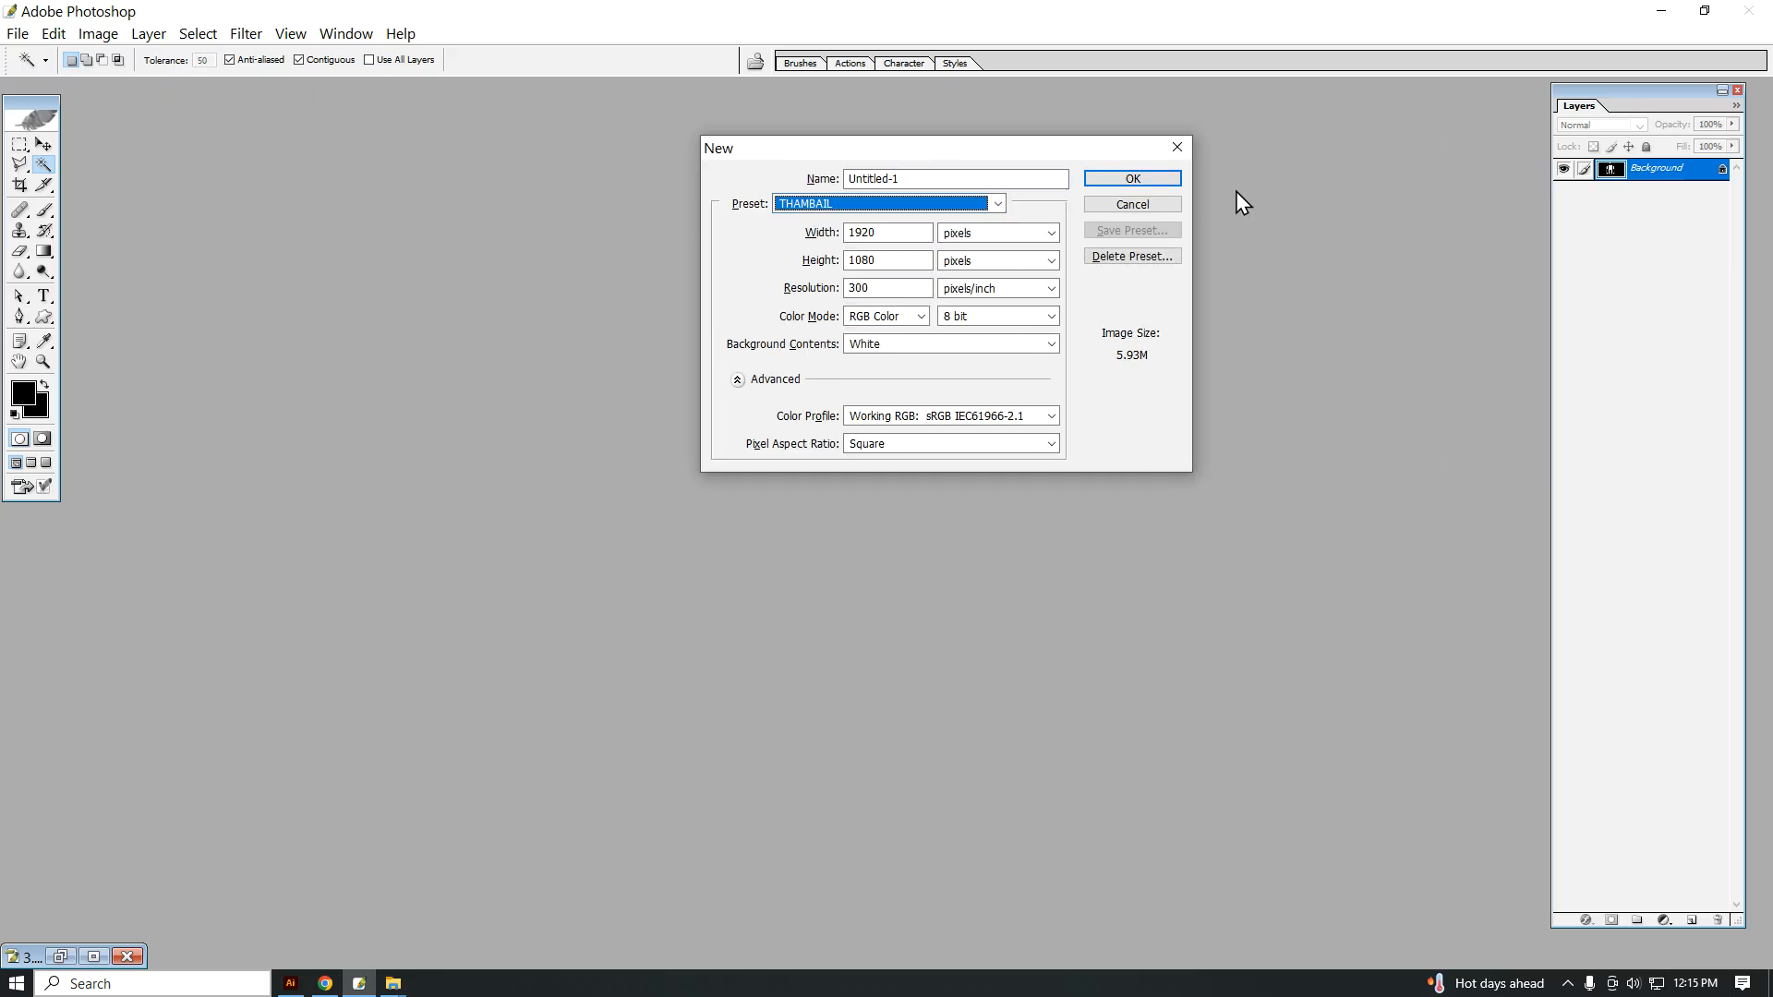
{"action": "left_click", "coordinate": [1132, 181]}
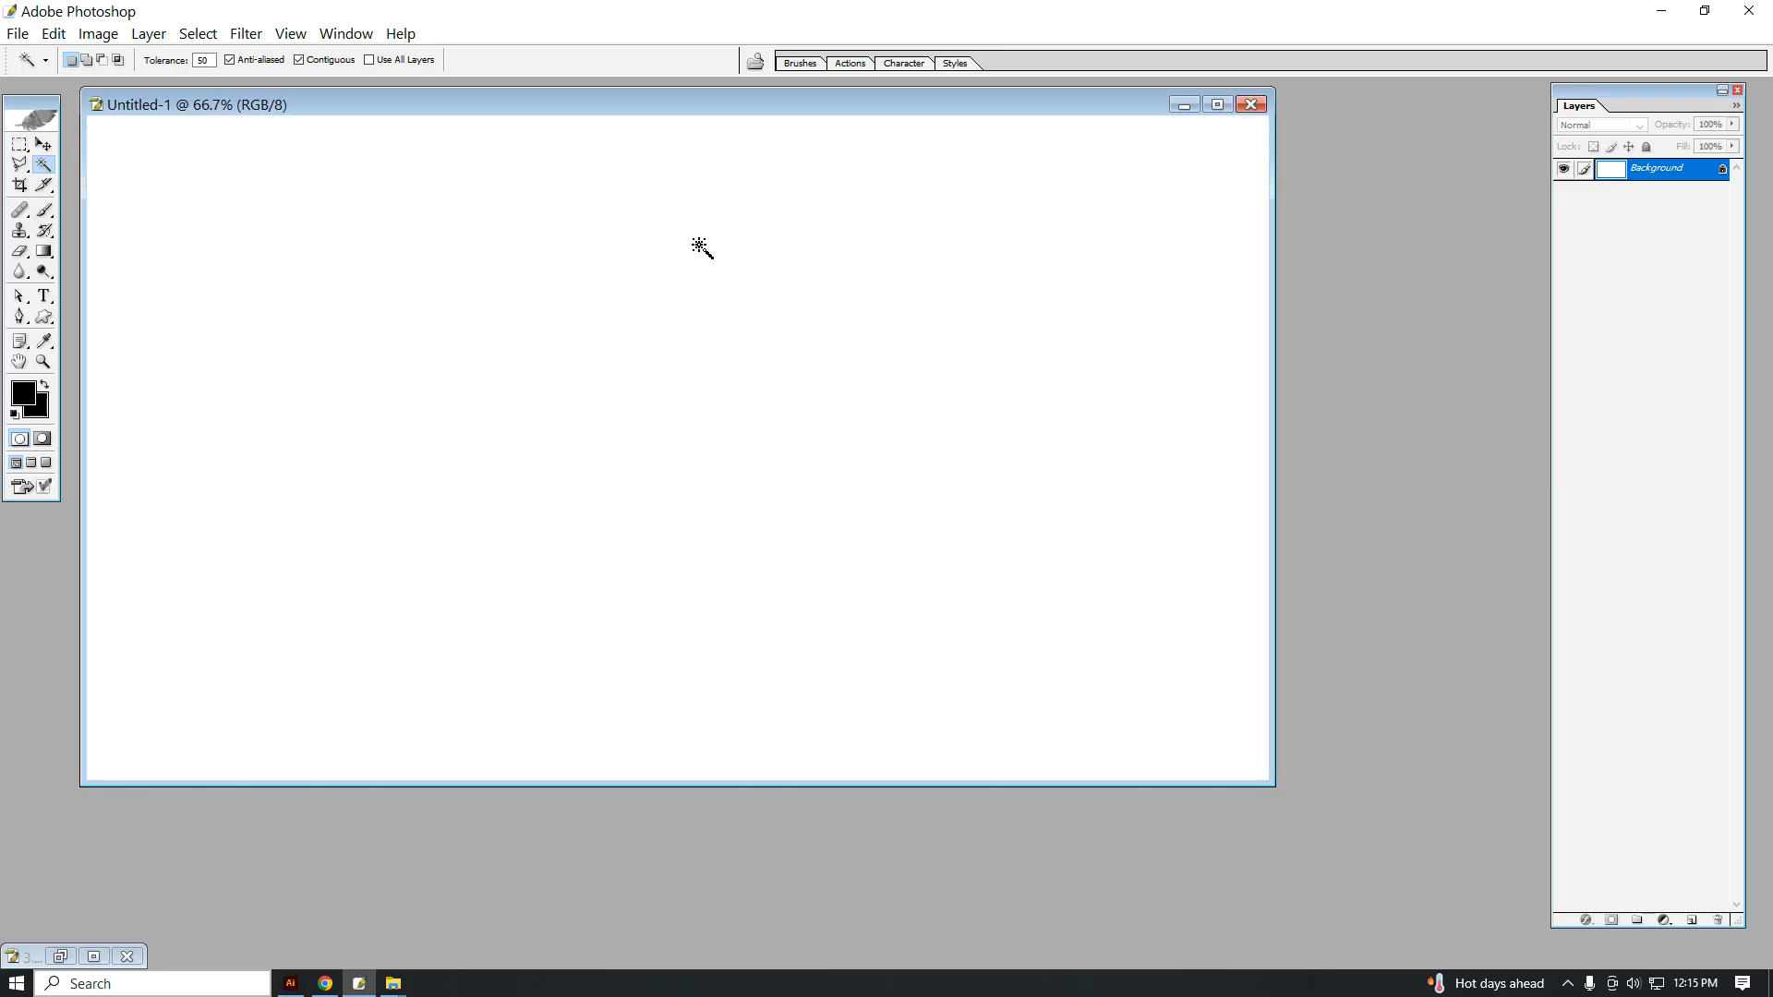
{"action": "key", "text": "alt+BackSpace"}
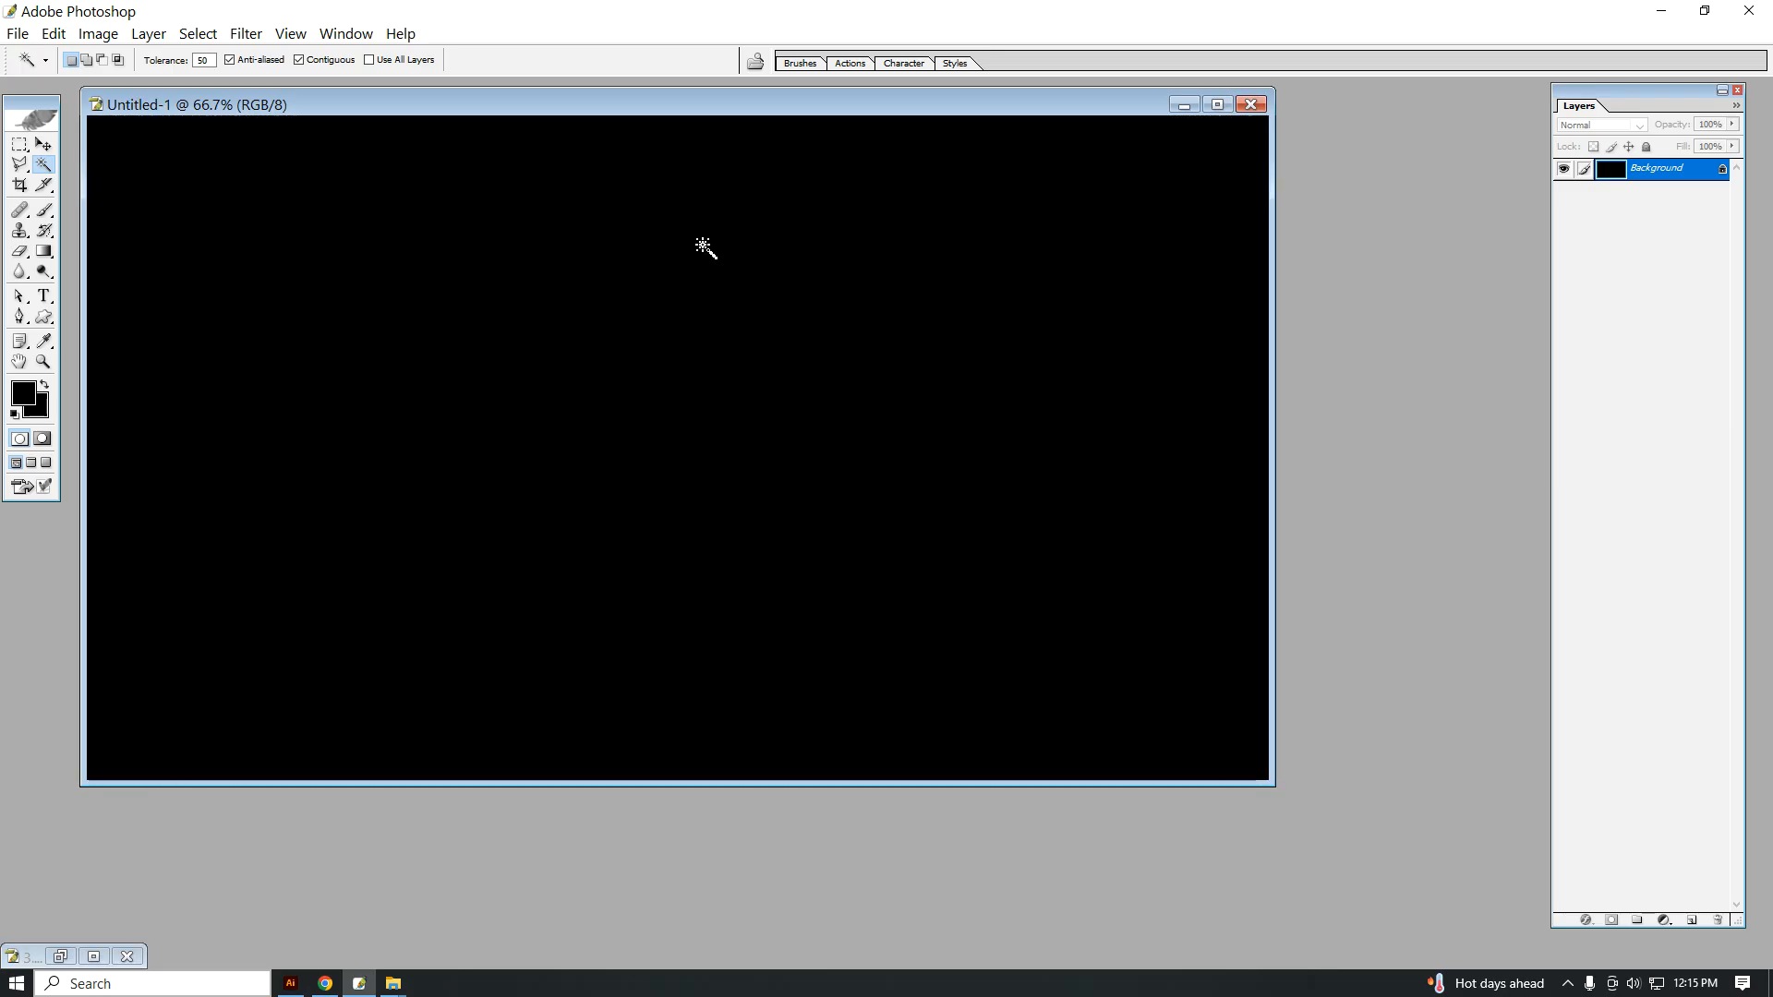
{"action": "left_click", "coordinate": [1216, 105]}
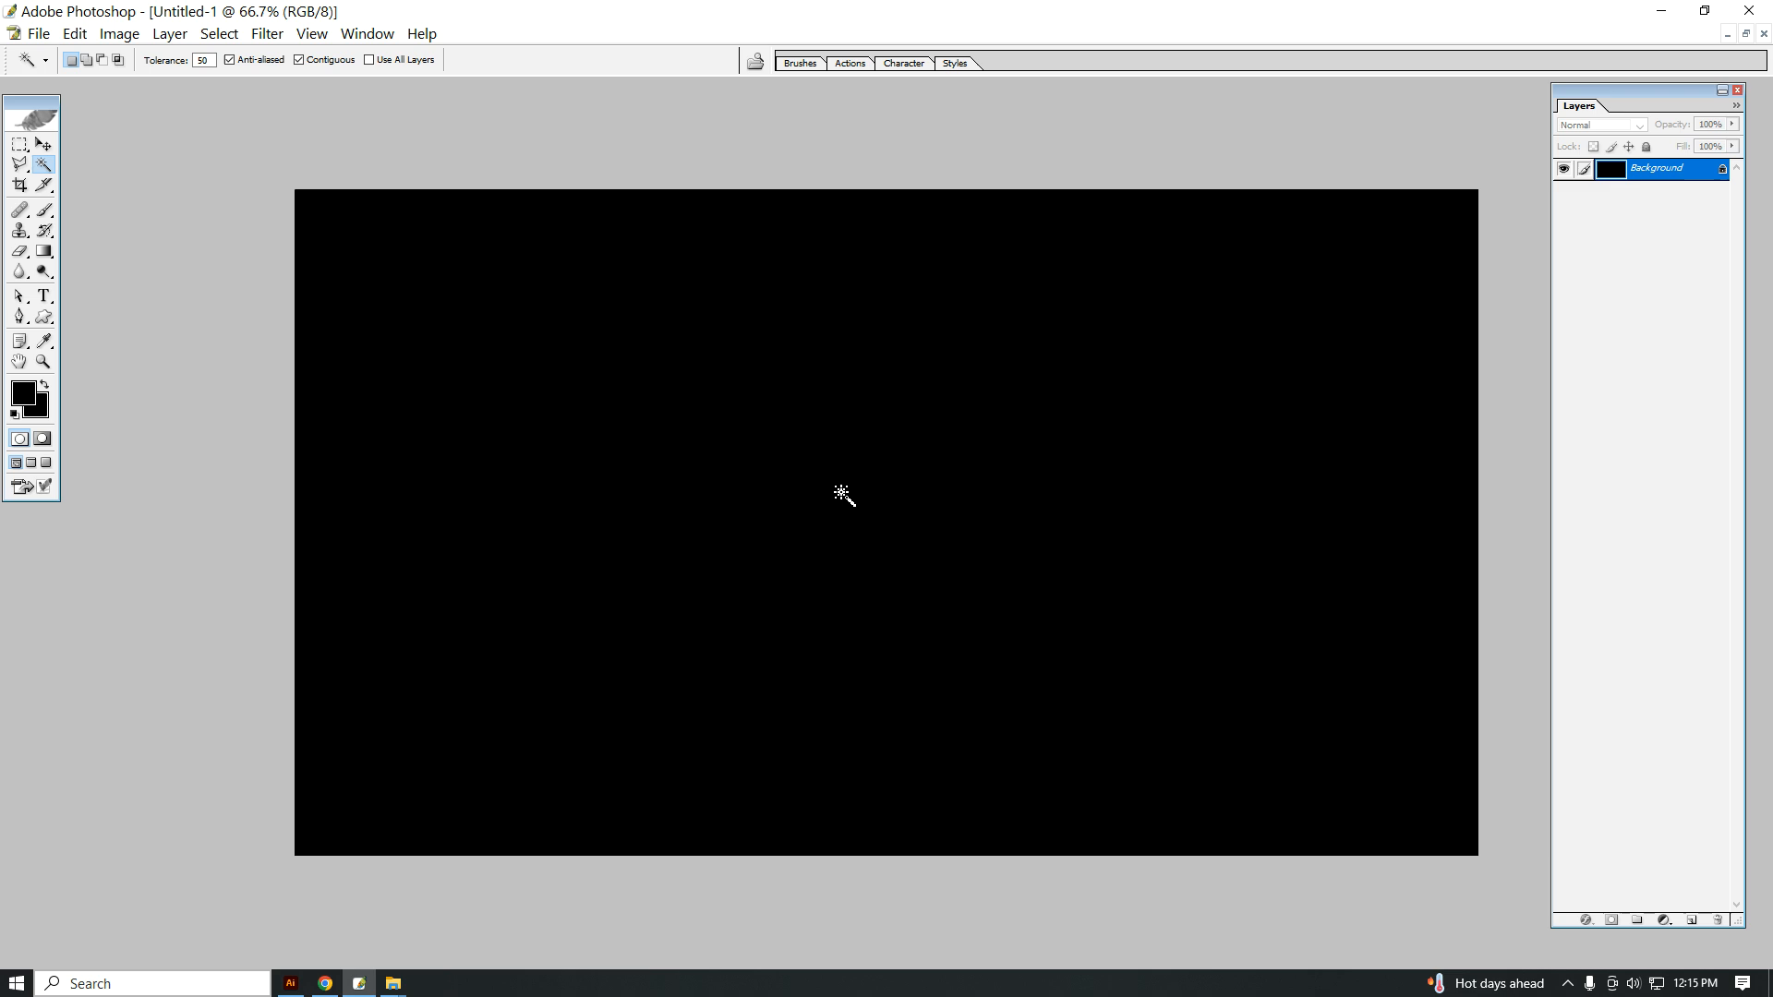
Step: On a new layer, make a tall, narrow rectangle in the canvas's left half and fill it with white (FFFFFF)
{"action": "left_click", "coordinate": [1692, 921]}
{"action": "left_click", "coordinate": [18, 405]}
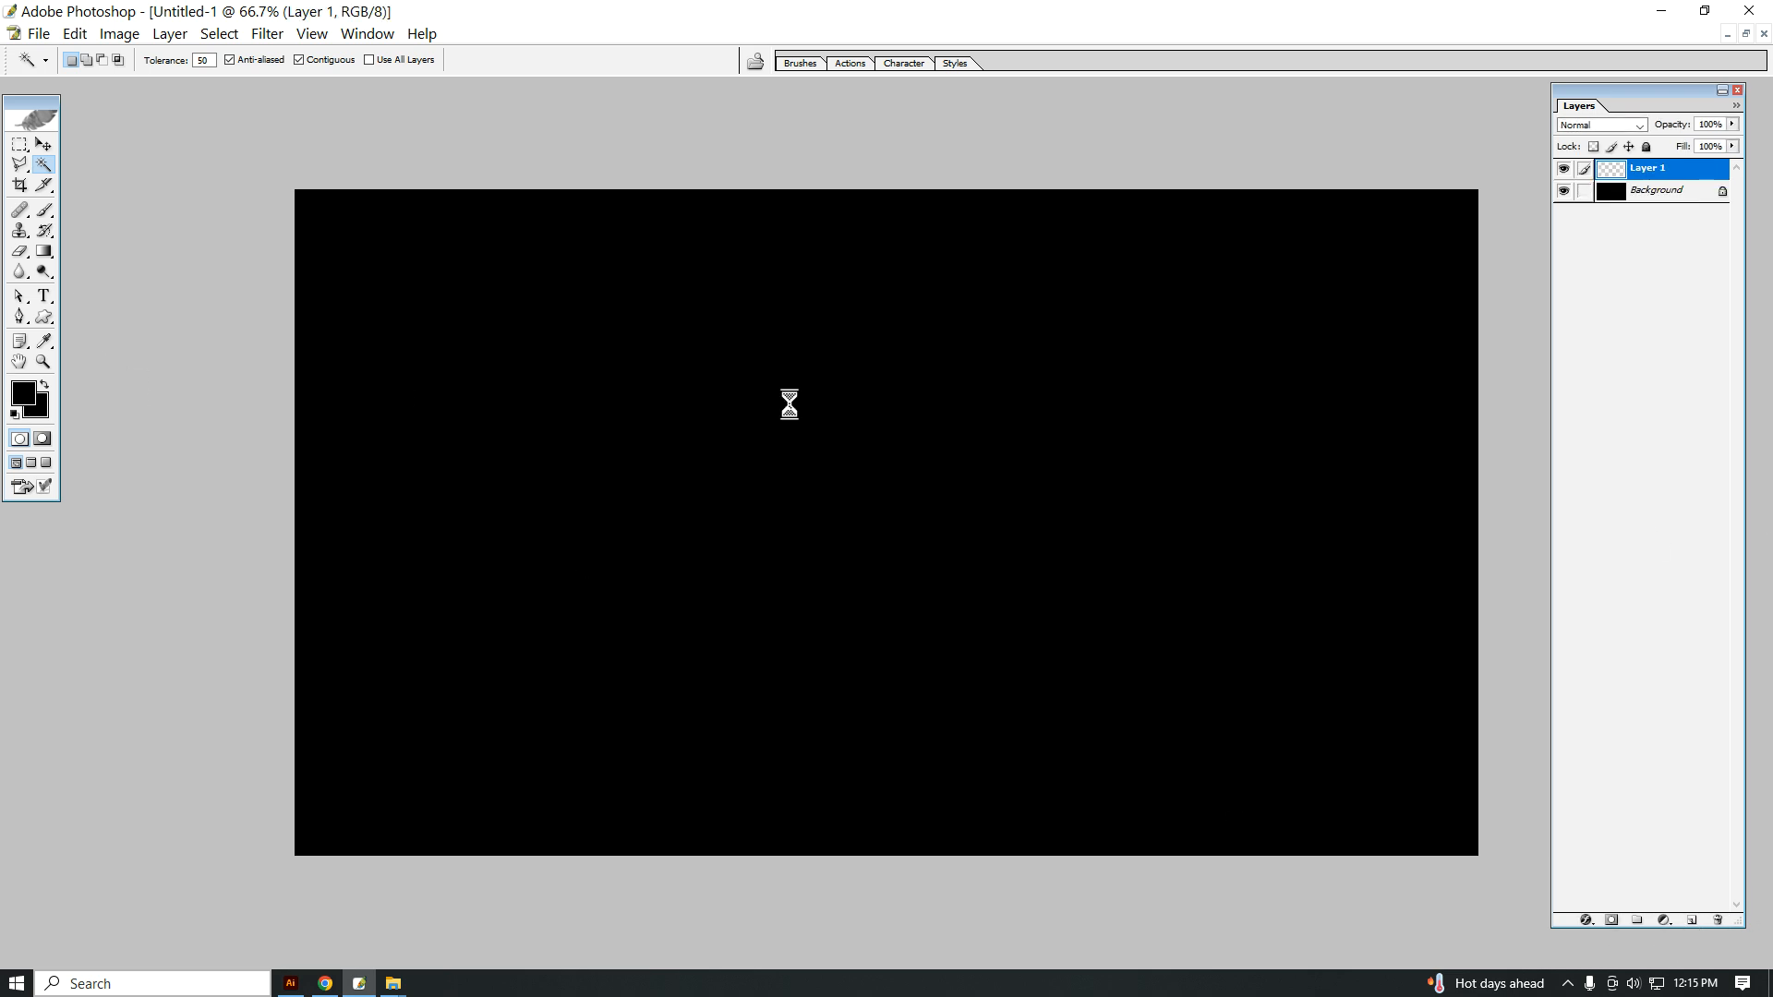
{"action": "left_click", "coordinate": [1163, 242]}
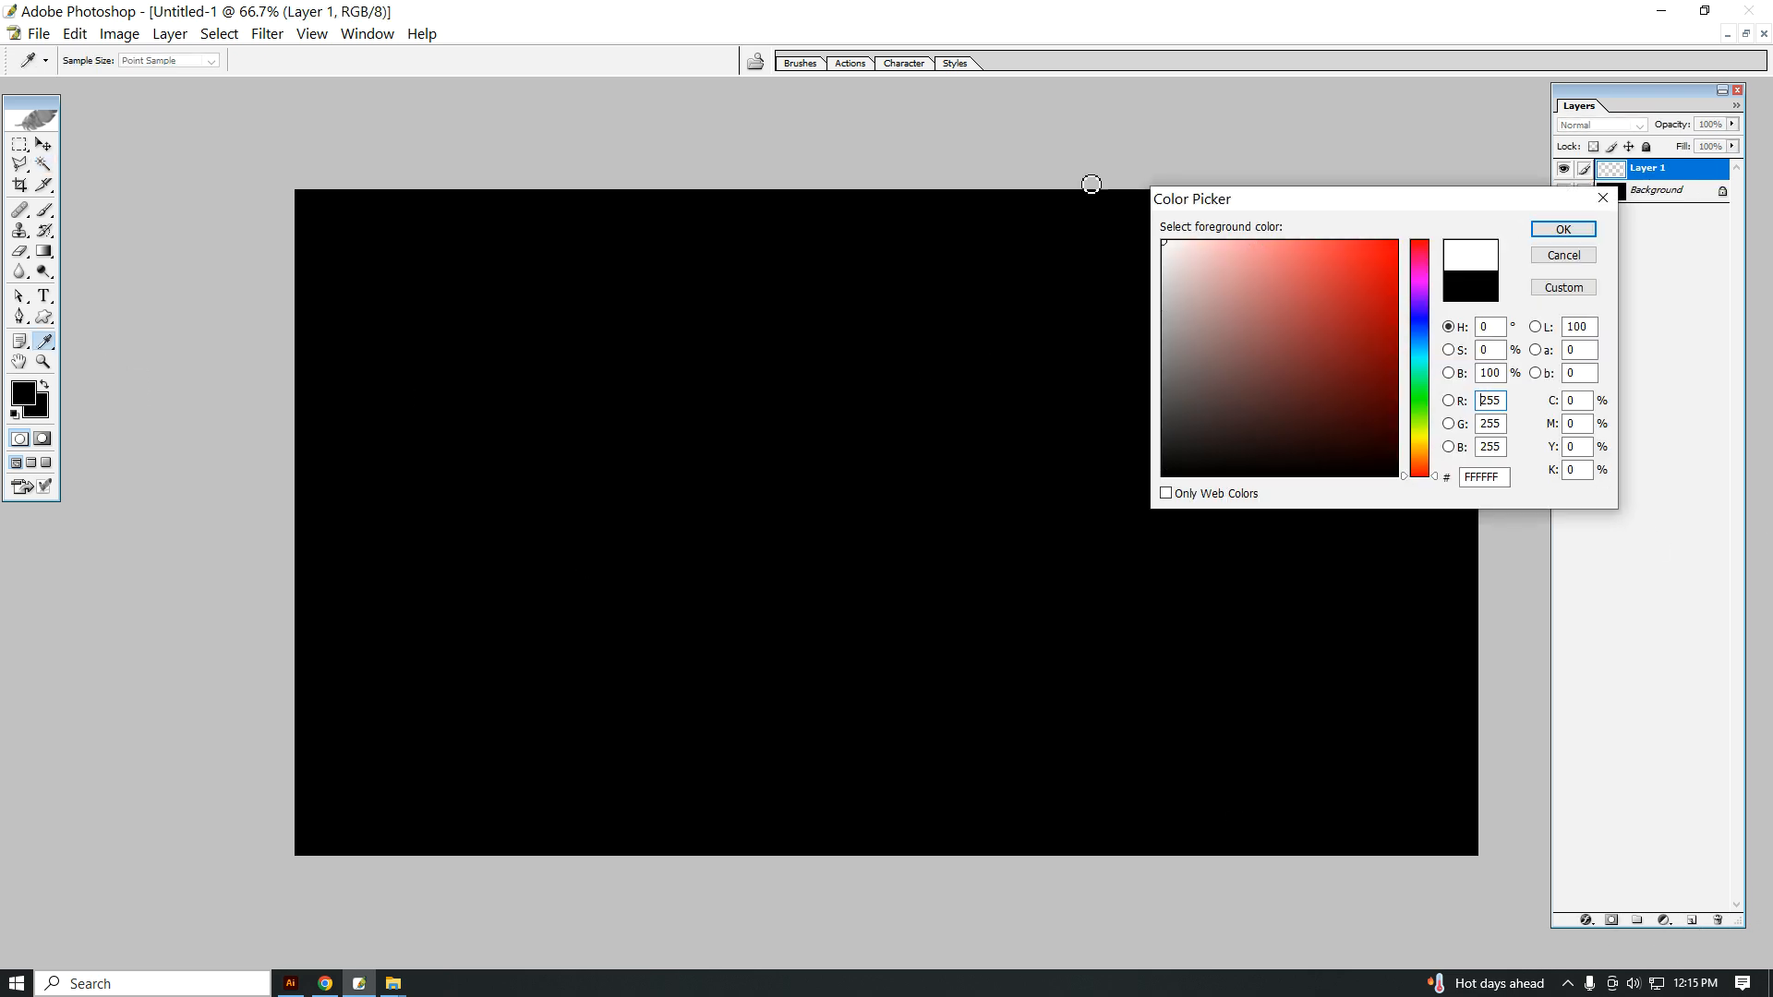
{"action": "left_click", "coordinate": [1563, 229]}
{"action": "left_click", "coordinate": [19, 145]}
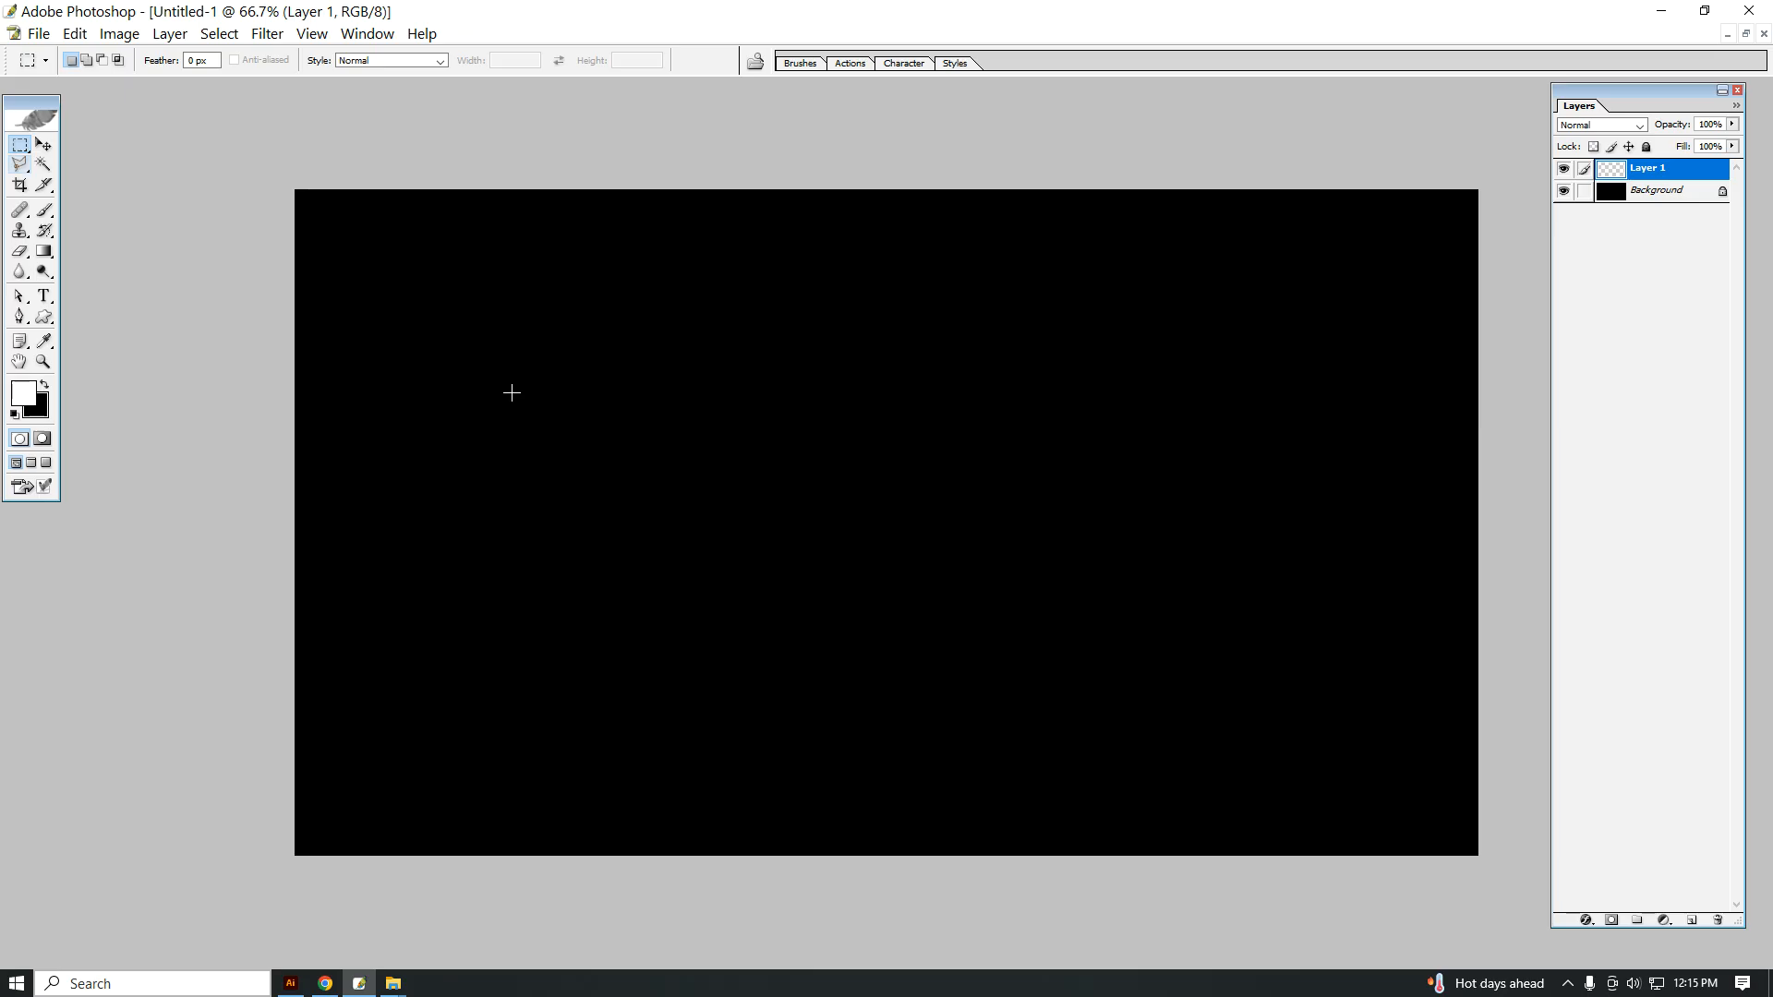
{"action": "left_click_drag", "start_coordinate": [617, 643], "coordinate": [655, 727]}
{"action": "key", "text": "alt+BackSpace"}
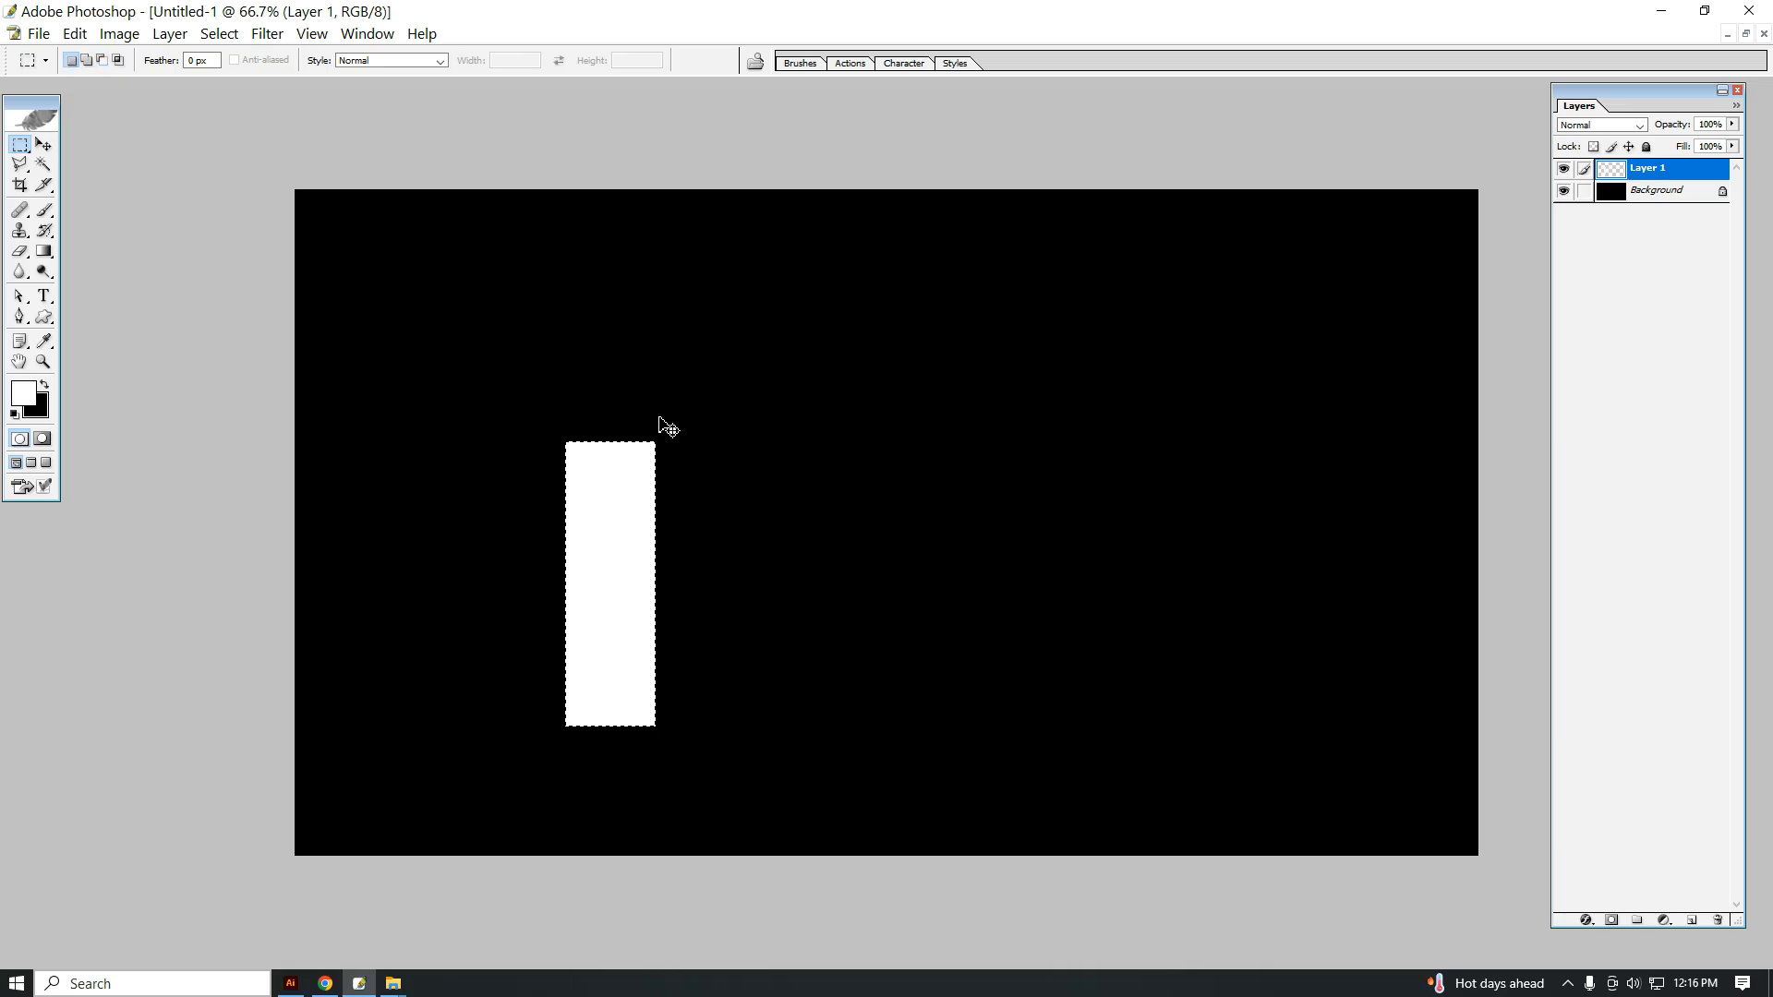
Step: Cut a tall, narrow rectangular window out of the middle of the white tower
{"action": "left_click_drag", "start_coordinate": [640, 680], "coordinate": [634, 691]}
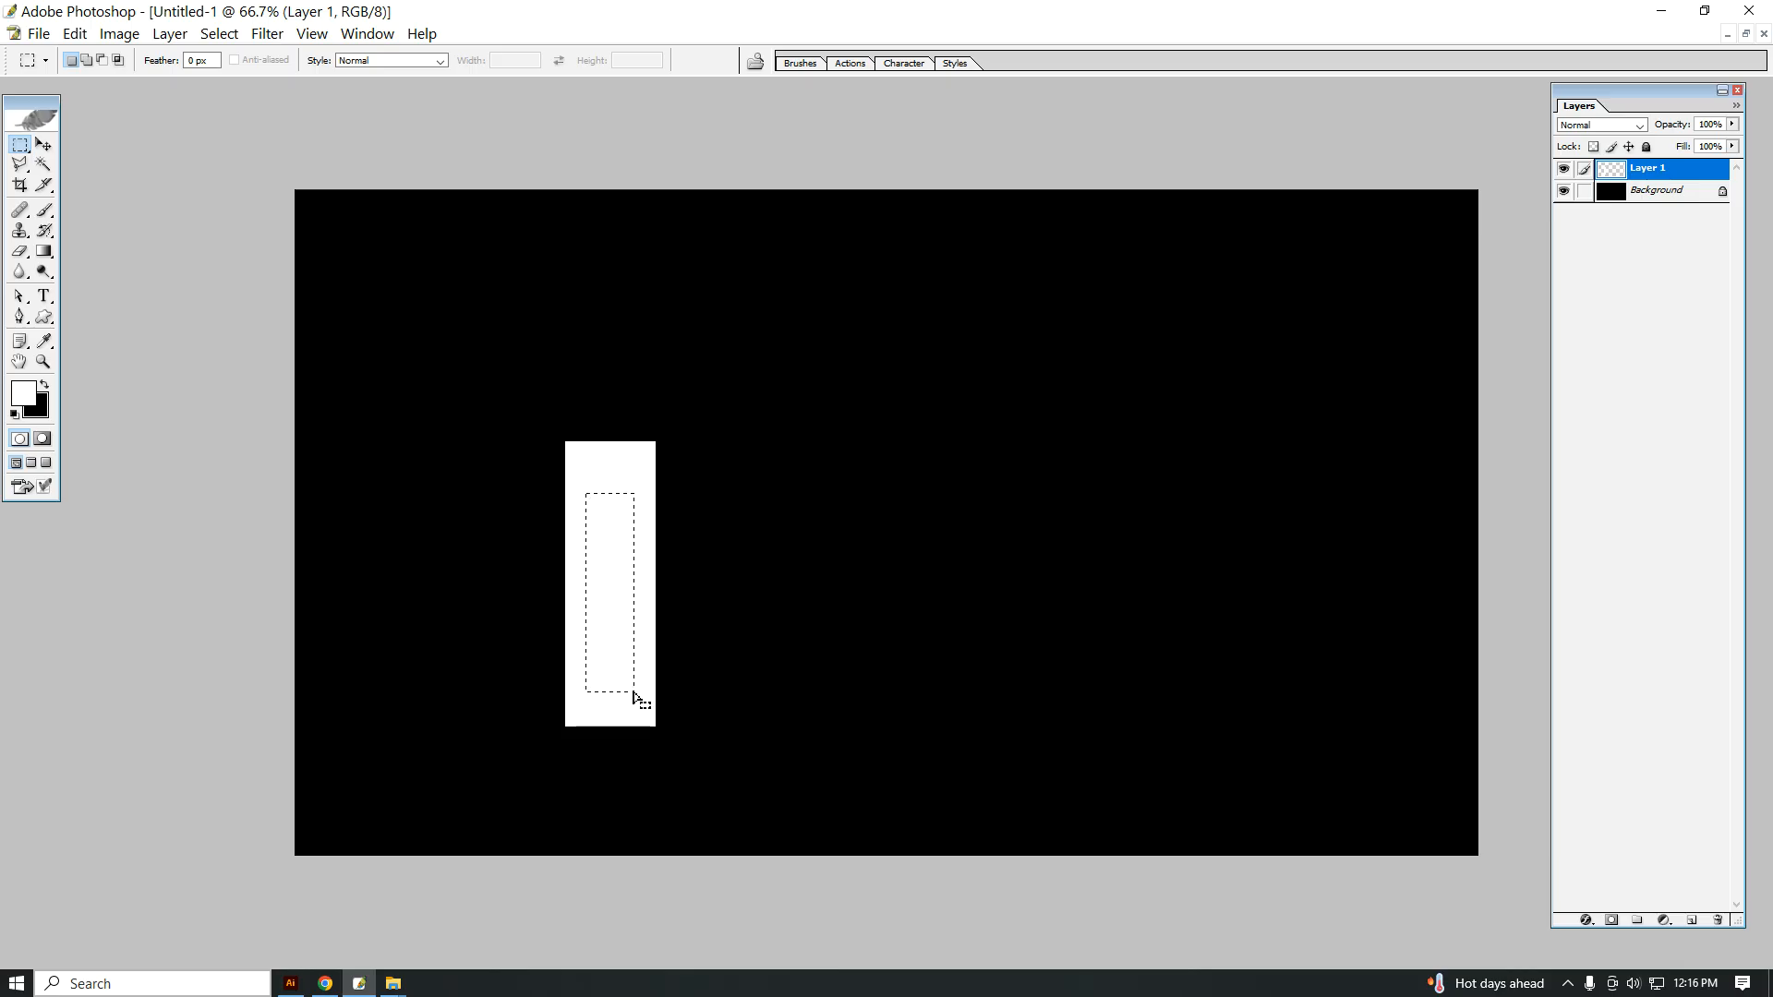
{"action": "key", "text": "ctrl+x"}
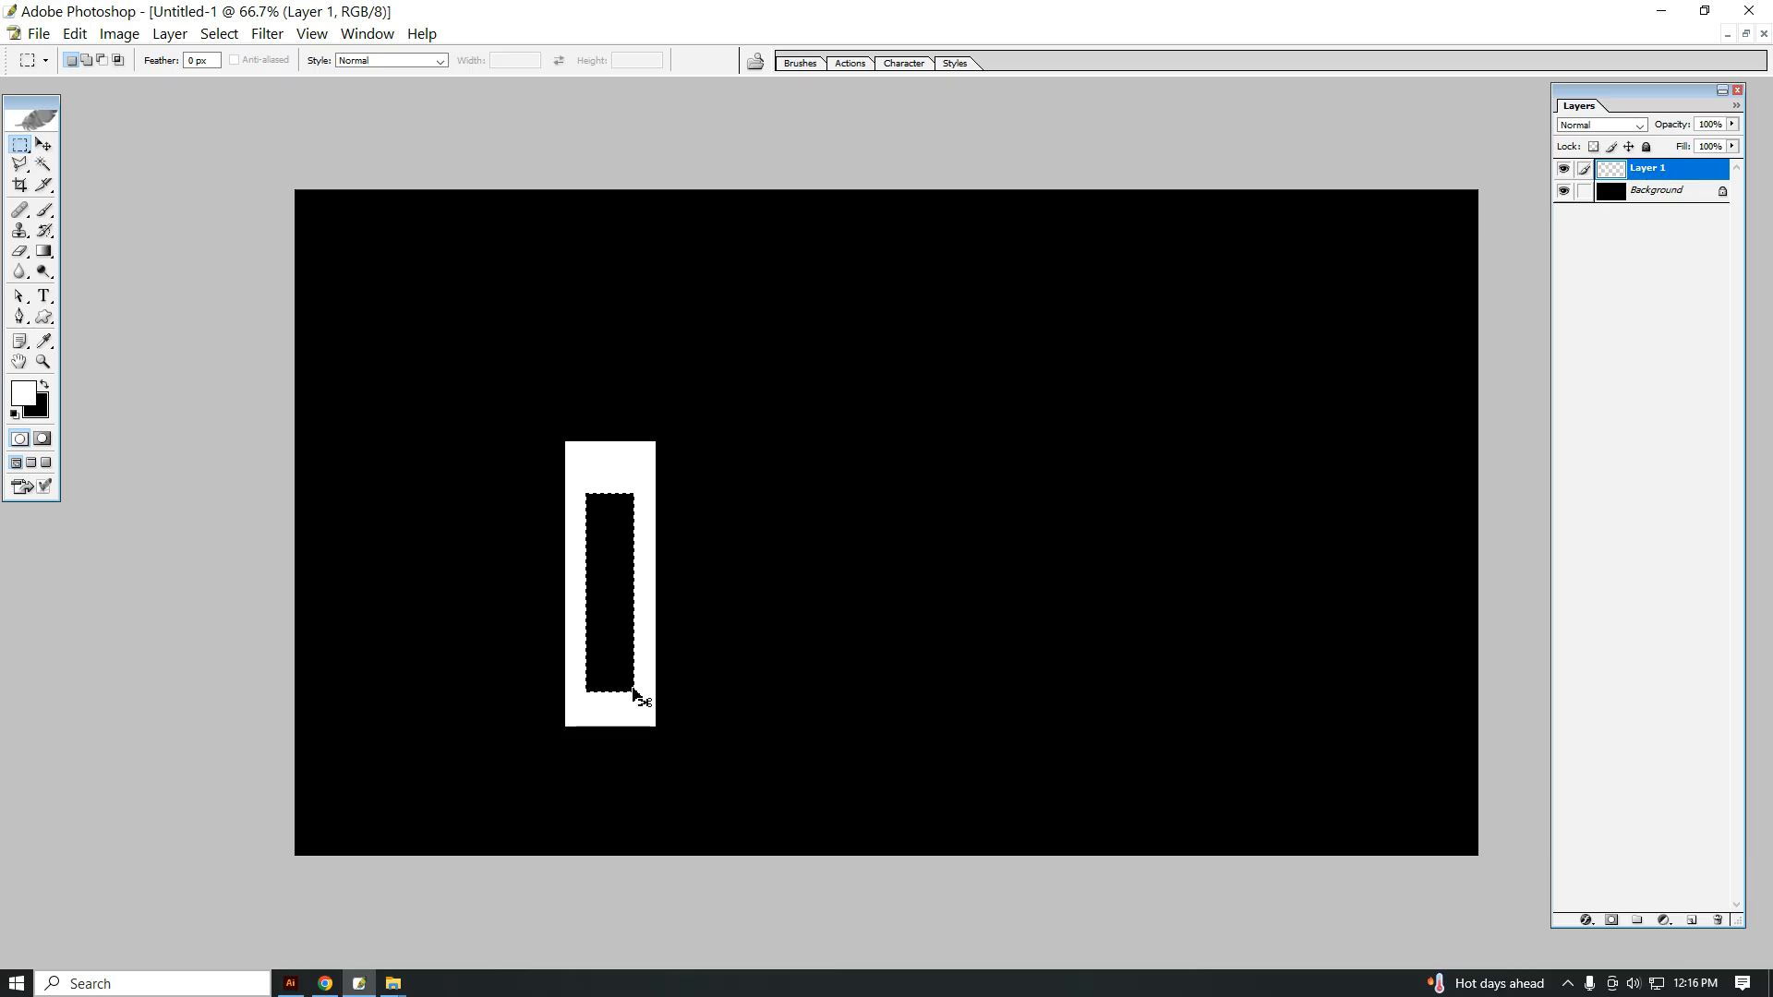
{"action": "left_click", "coordinate": [566, 382], "text": "ctrl"}
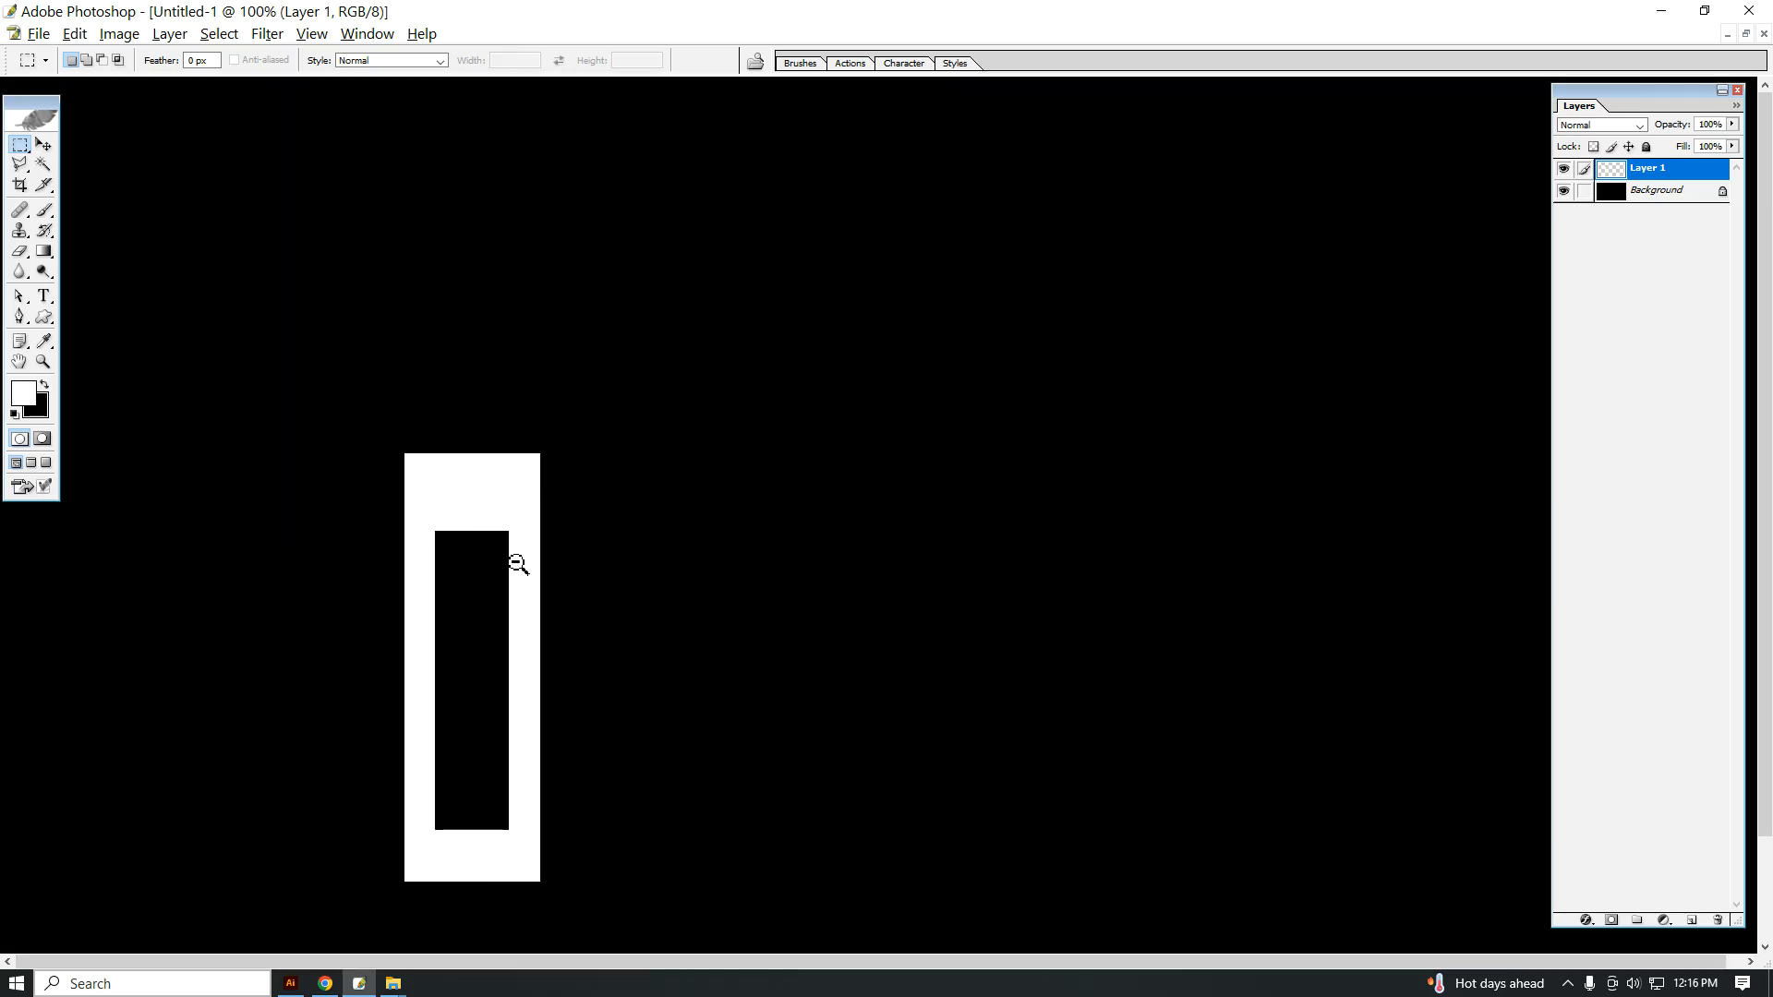
{"action": "left_click", "coordinate": [517, 559], "text": "alt"}
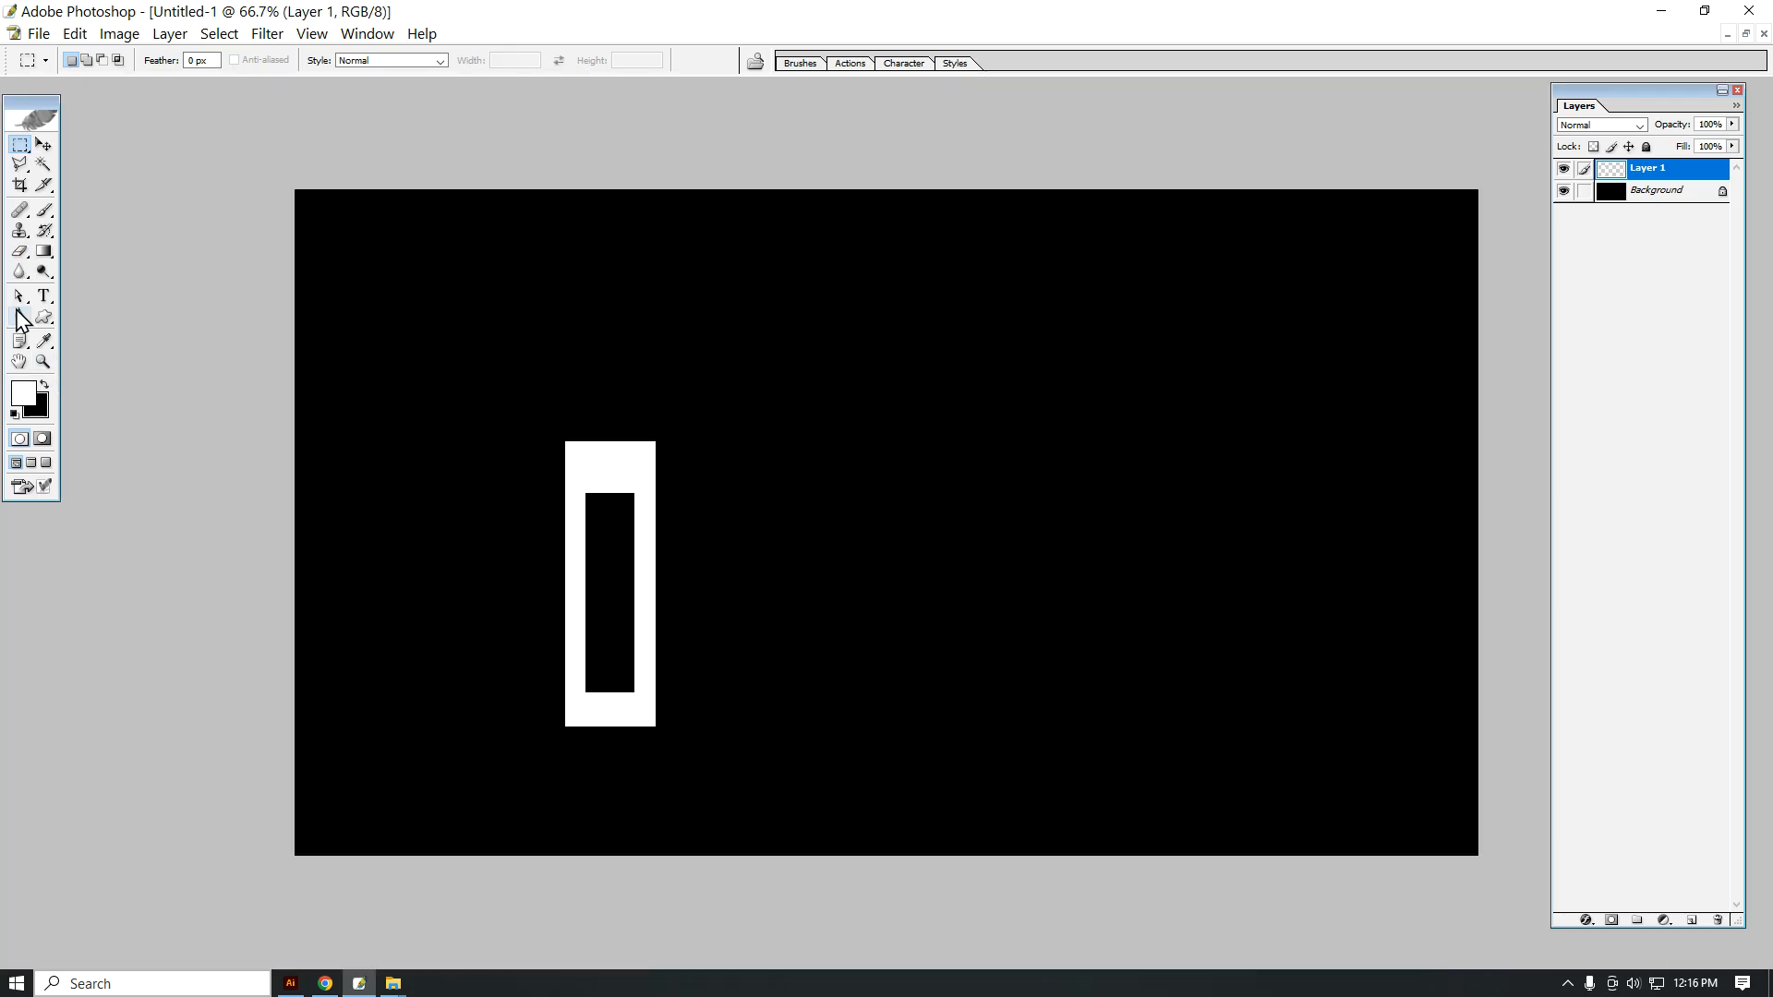
Step: On a new layer, make a circle centred above the white tower and fill it with white
{"action": "left_click", "coordinate": [19, 145]}
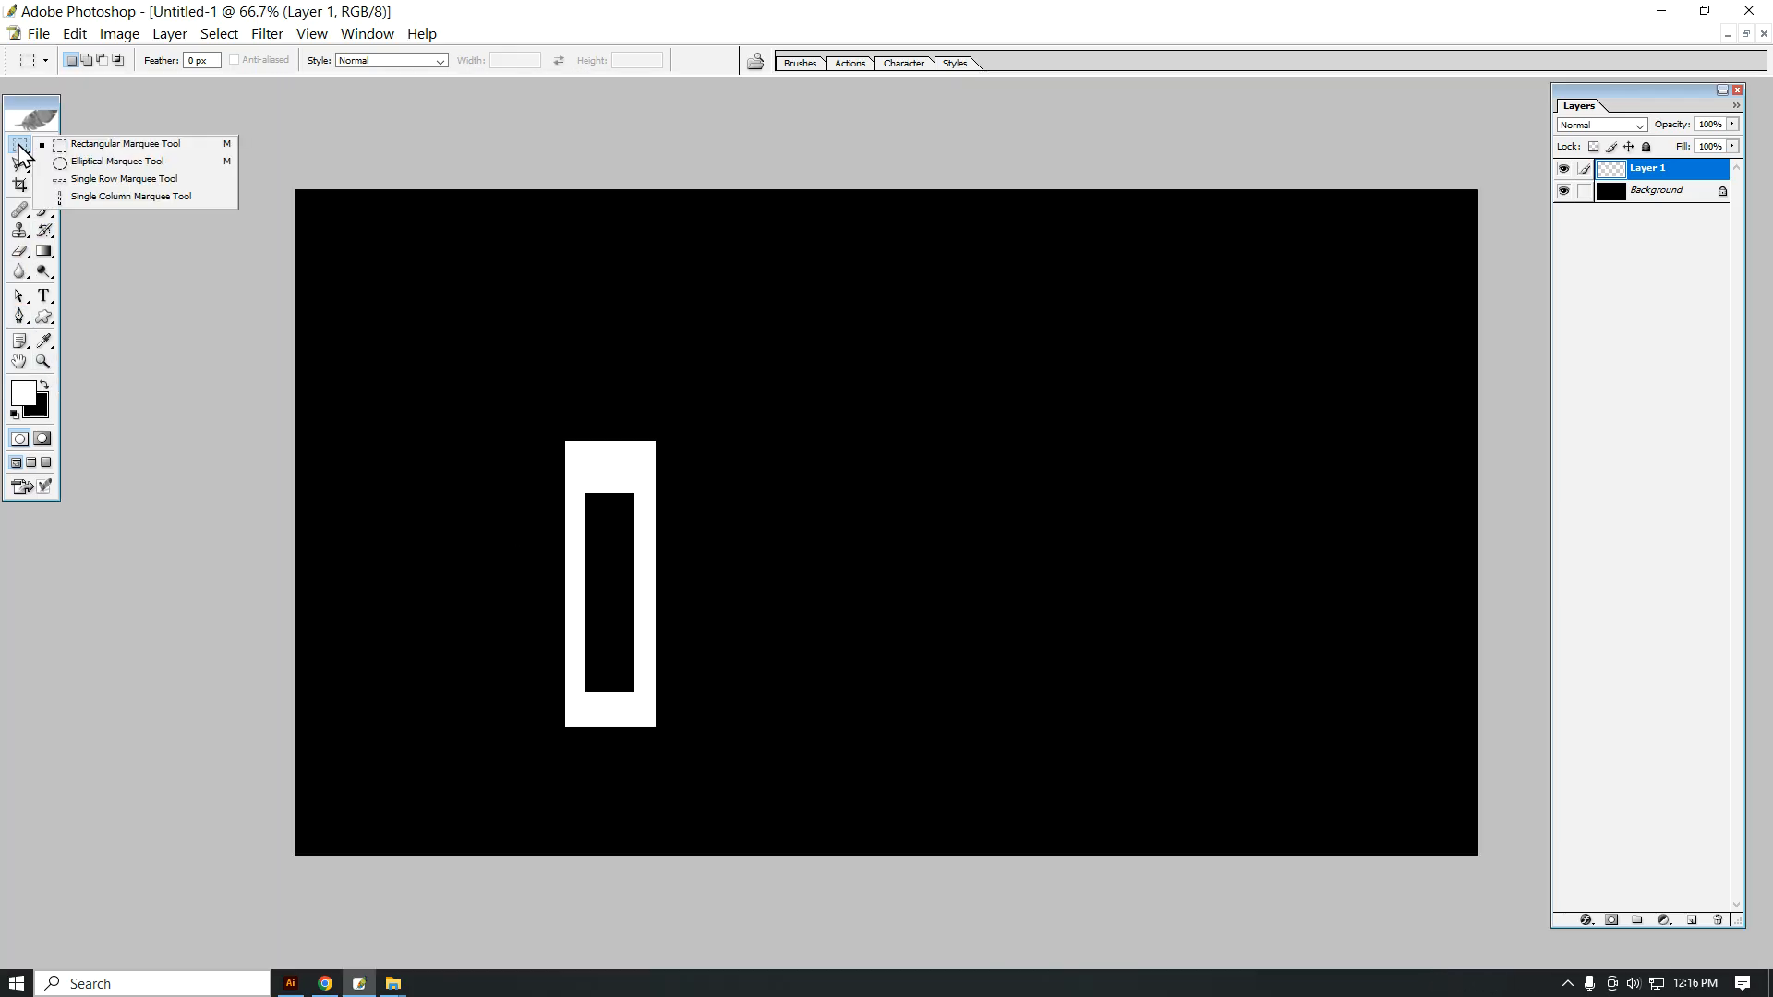
{"action": "left_click", "coordinate": [78, 162]}
{"action": "left_click_drag", "start_coordinate": [602, 331], "coordinate": [834, 486]}
{"action": "left_click_drag", "start_coordinate": [671, 395], "coordinate": [640, 338]}
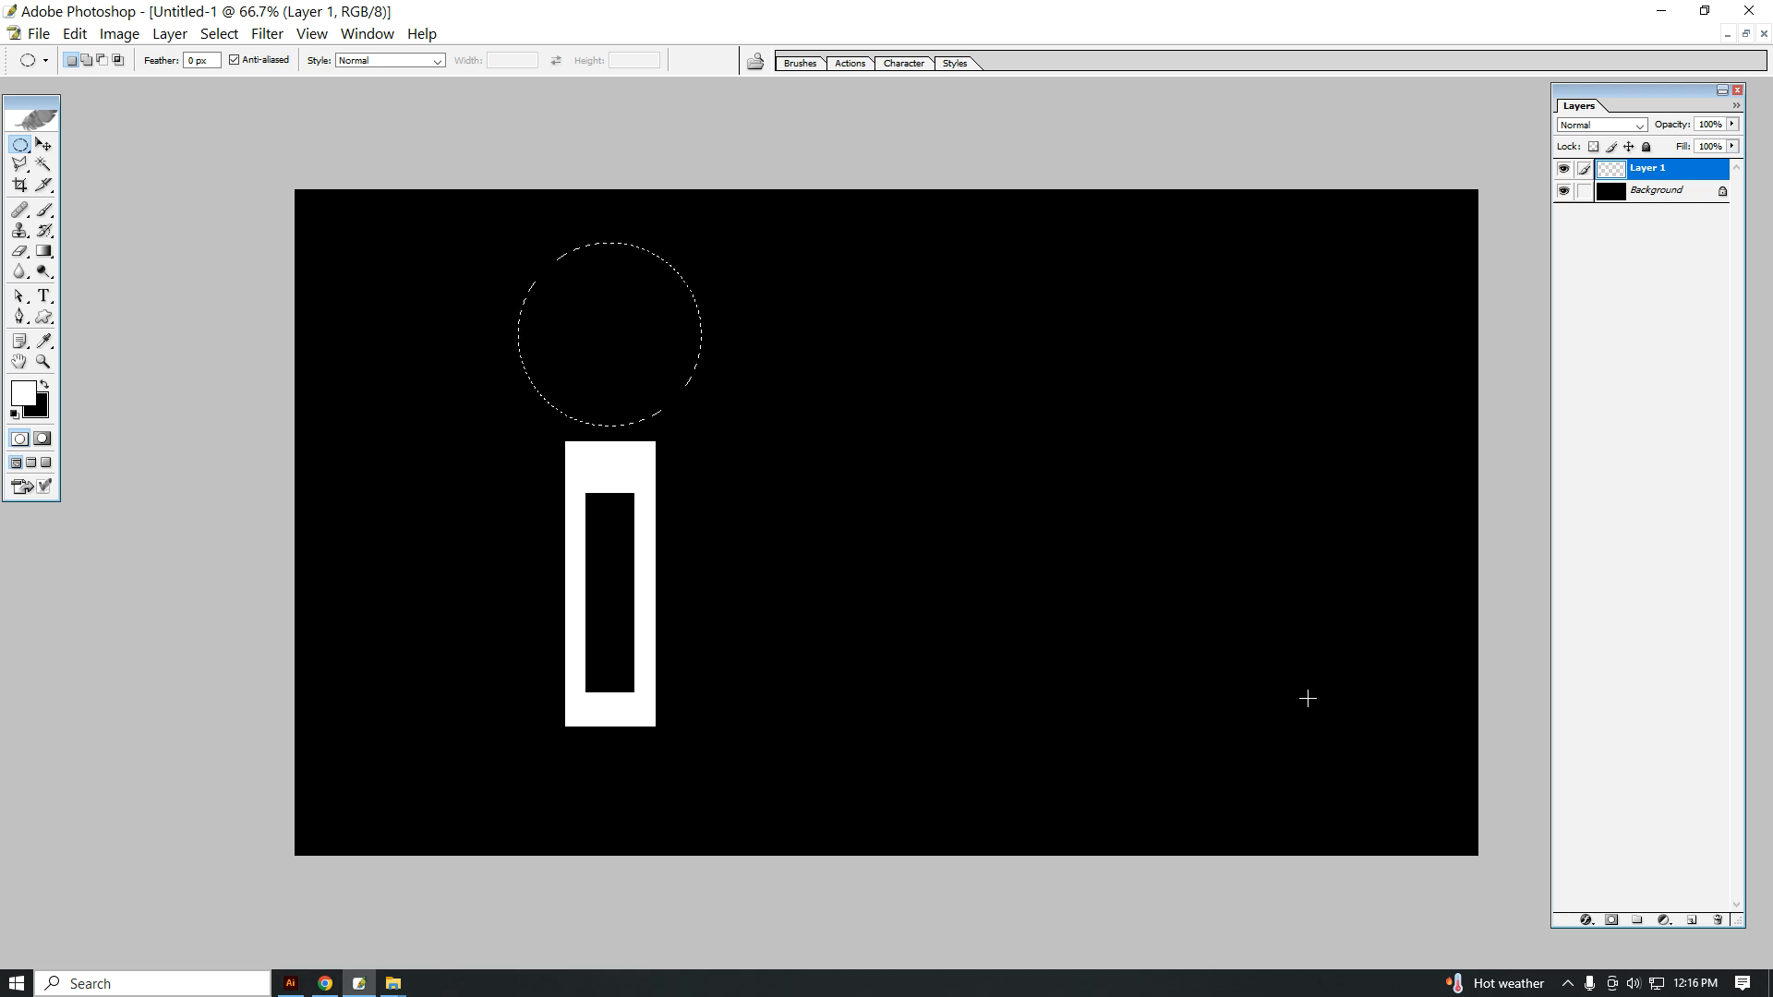
{"action": "left_click", "coordinate": [1692, 920]}
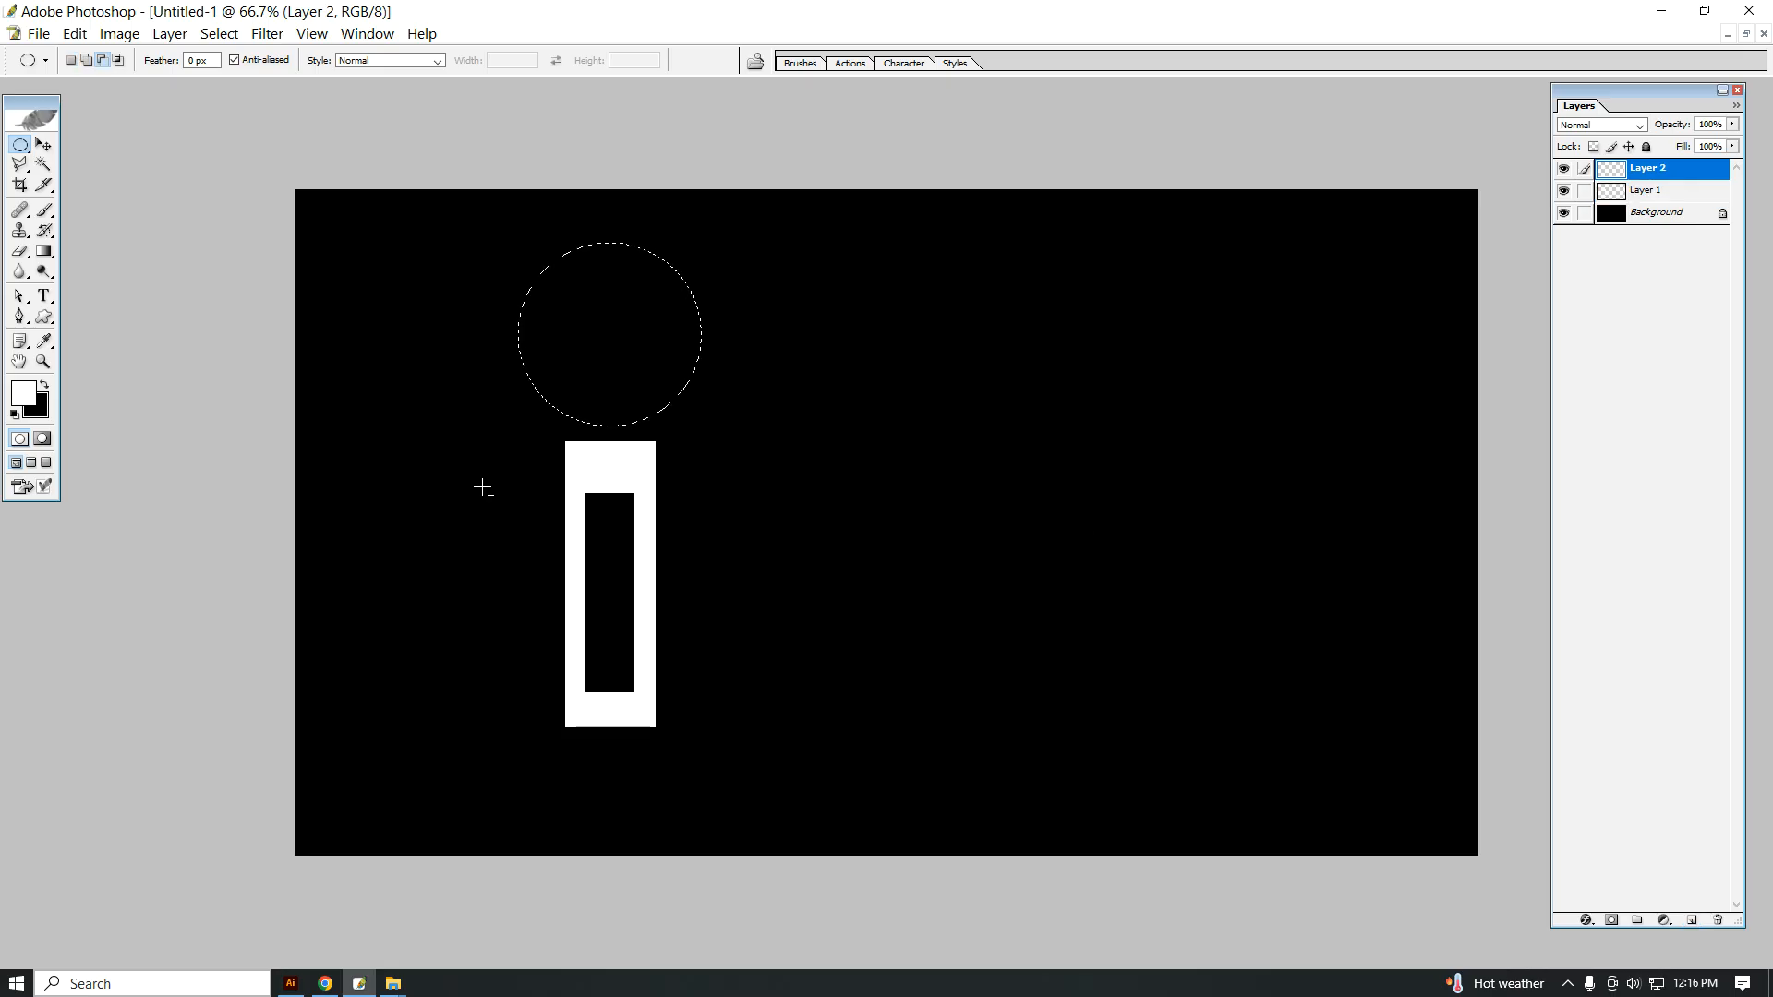
{"action": "key", "text": "alt+BackSpace"}
{"action": "key", "text": "ctrl+d"}
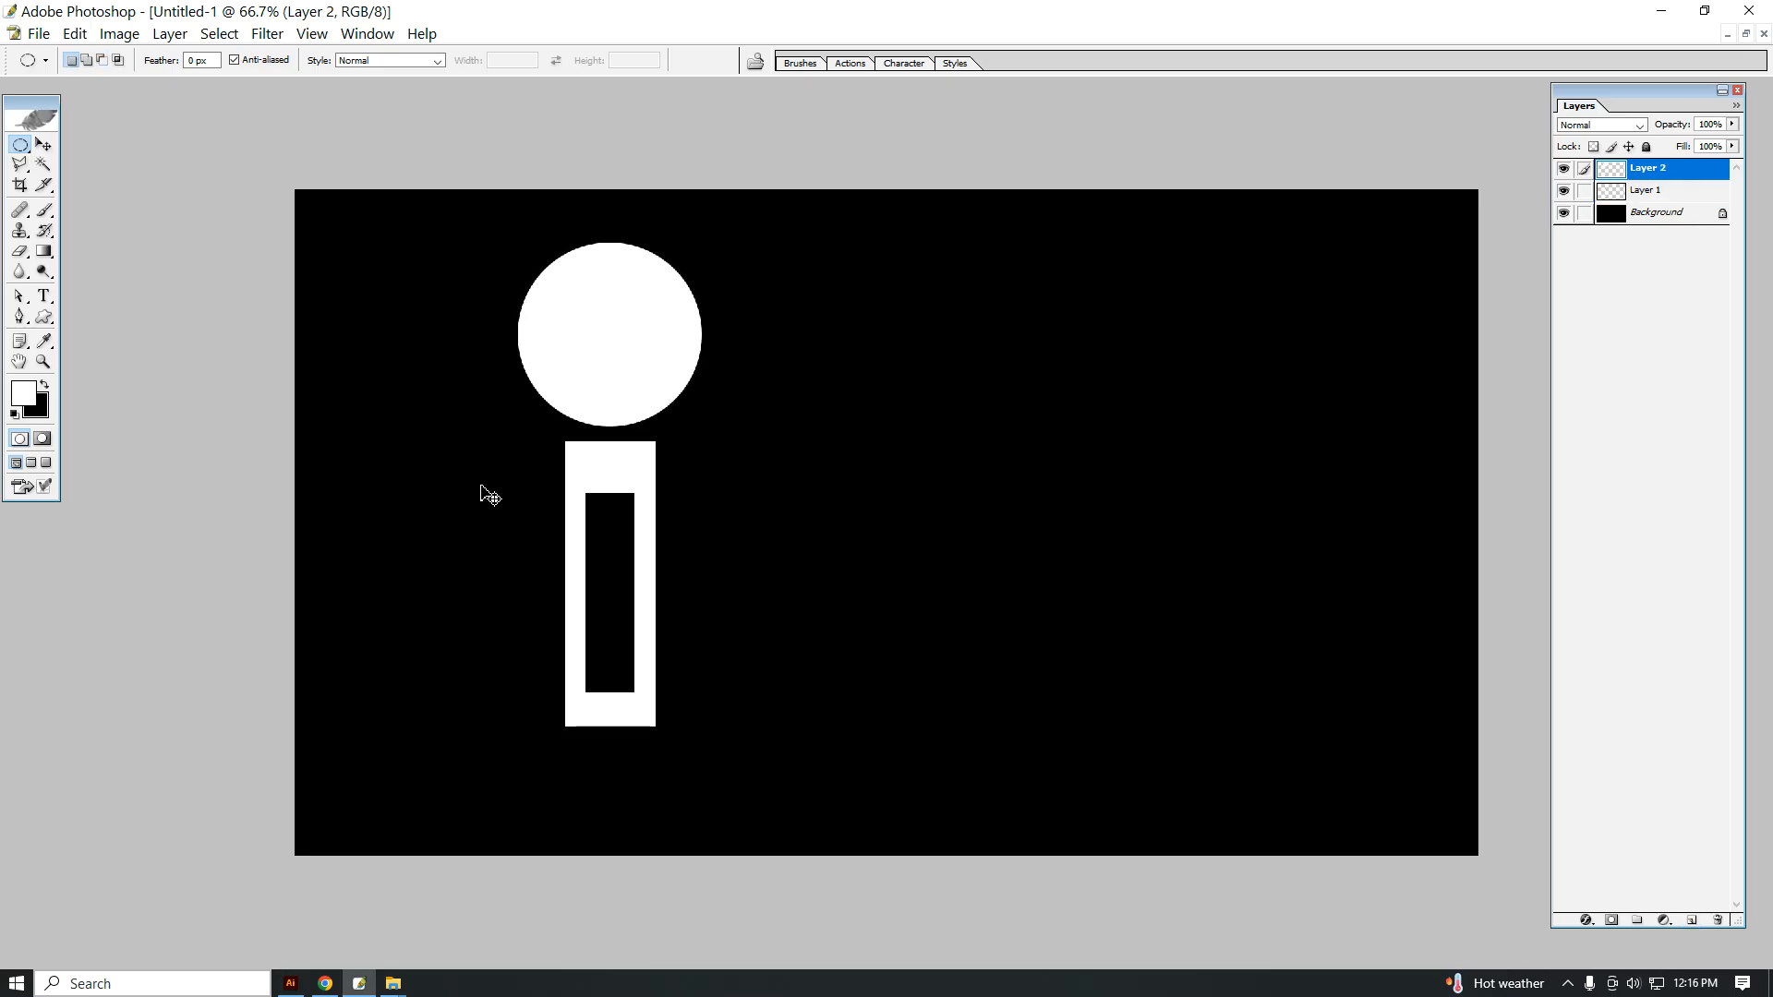
Step: Scale the white circle down to slightly wider than the tower and place it just above the tower's top edge
{"action": "key", "text": "ctrl+t"}
{"action": "left_click_drag", "start_coordinate": [711, 435], "coordinate": [632, 396]}
{"action": "key", "text": "Return"}
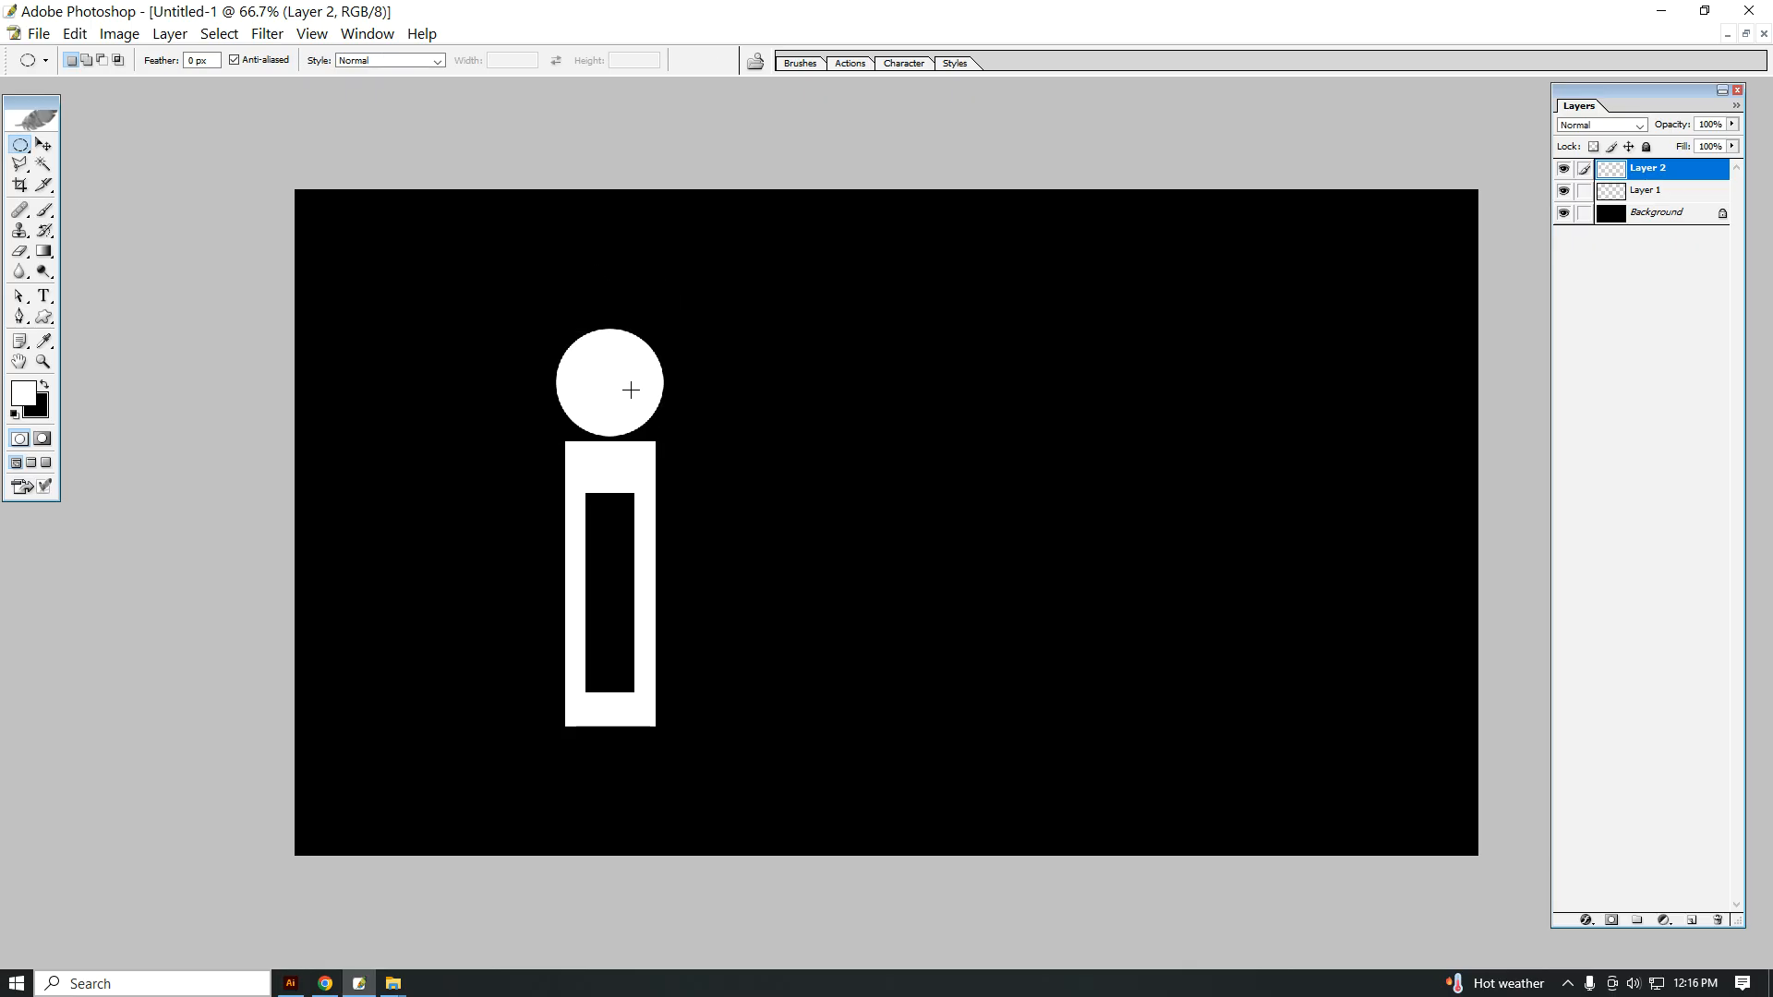
Step: Delete the lower part of the white circle with a rectangular selection to leave a flat-bottomed dome
{"action": "left_click_drag", "start_coordinate": [20, 145], "coordinate": [95, 145]}
{"action": "left_click_drag", "start_coordinate": [536, 472], "coordinate": [456, 407]}
{"action": "key", "text": "Delete"}
{"action": "key", "text": "ctrl+d"}
Step: On a new layer, add a thin white horizontal band as wide as the tower, just above the tower's top edge
{"action": "left_click", "coordinate": [641, 475], "text": "ctrl"}
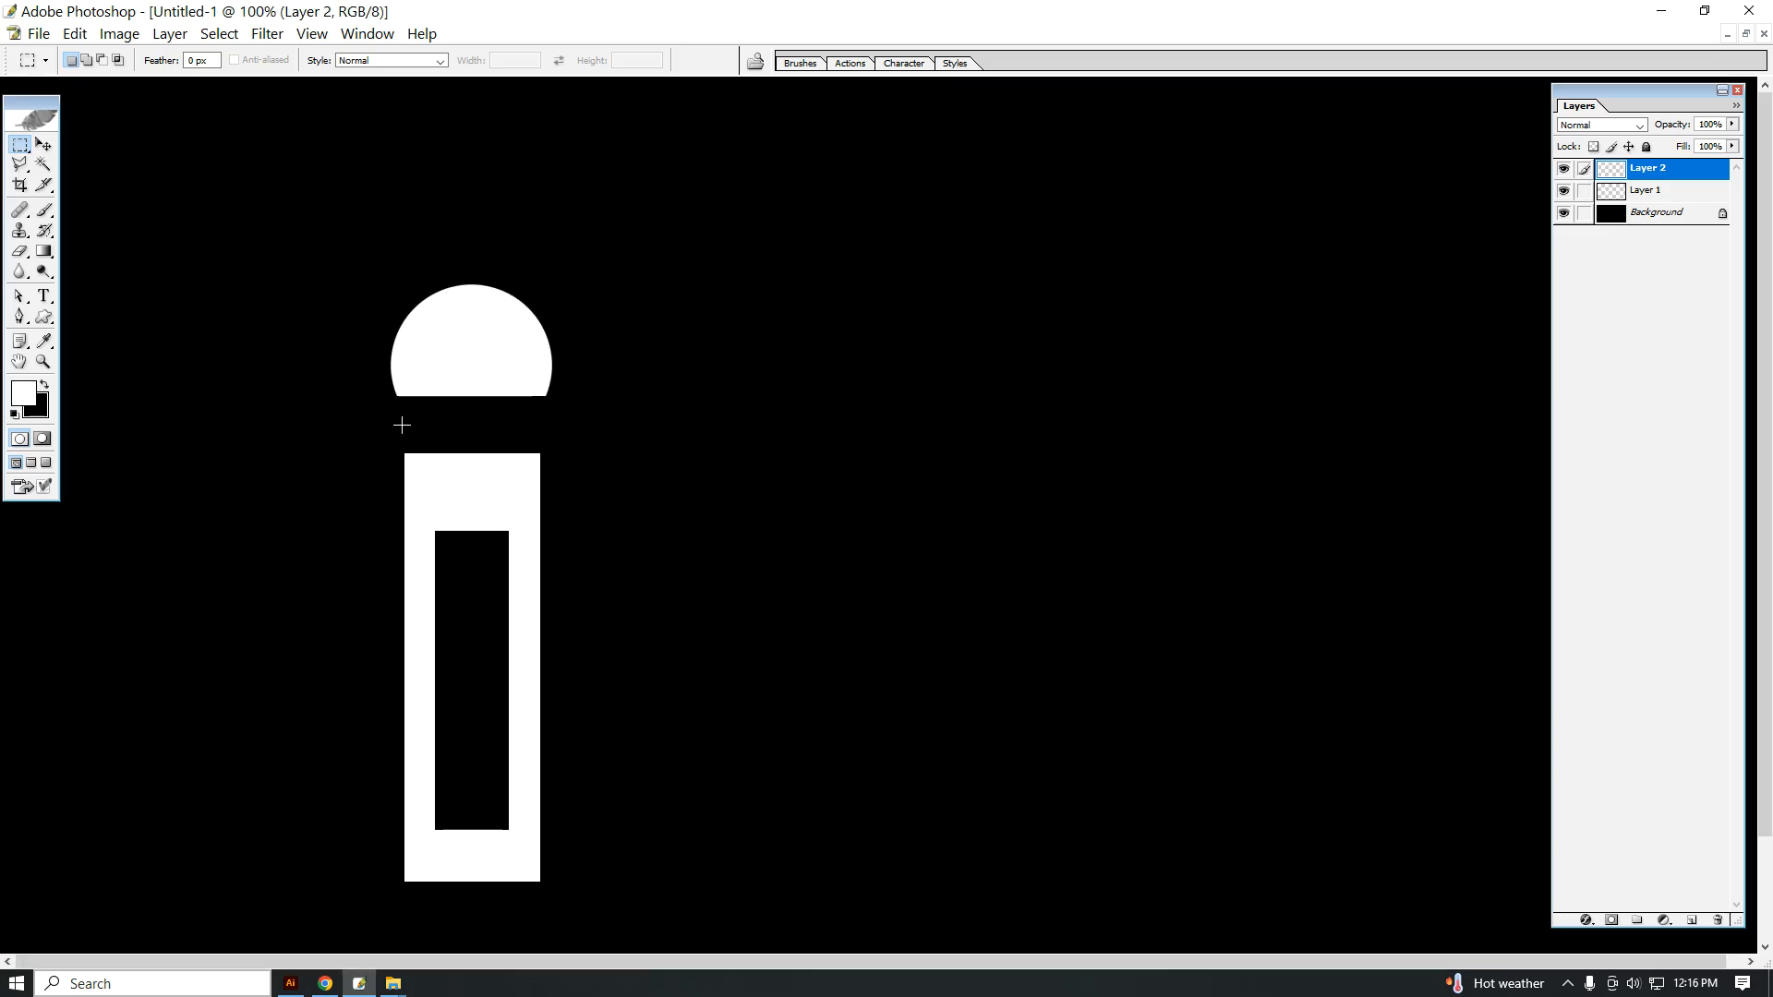
{"action": "left_click_drag", "start_coordinate": [440, 443], "coordinate": [541, 449]}
{"action": "left_click", "coordinate": [1693, 922]}
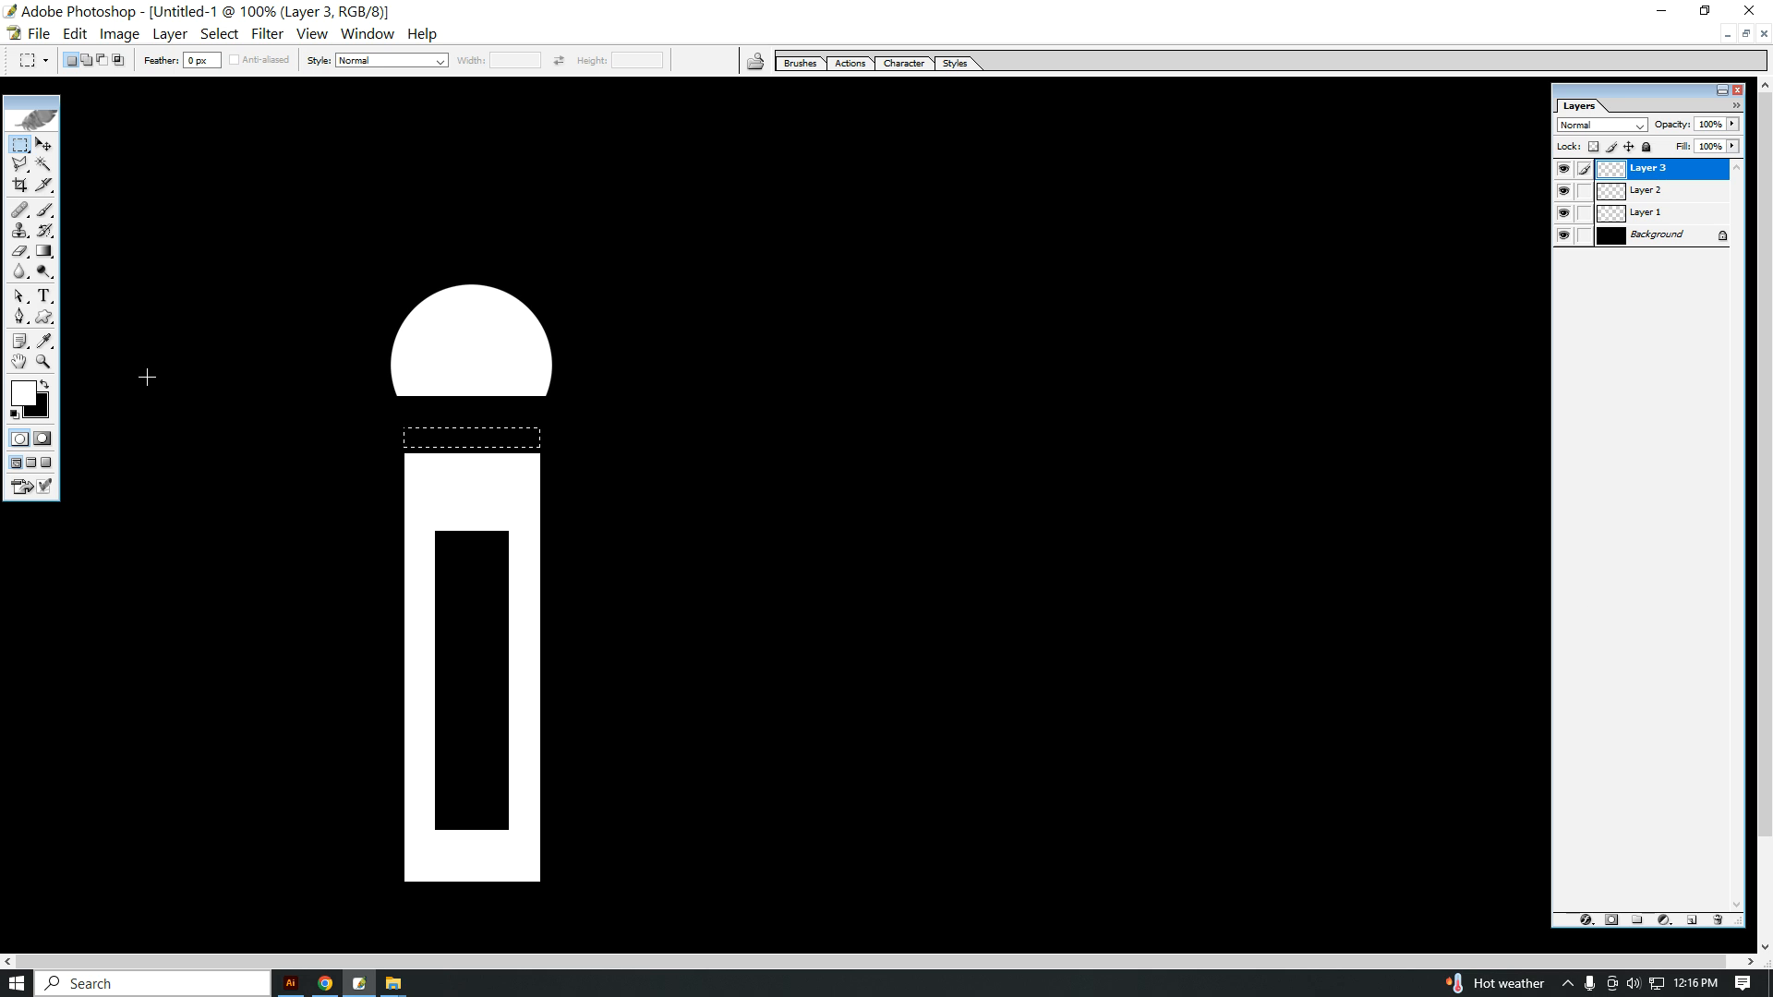
{"action": "key", "text": "alt+BackSpace"}
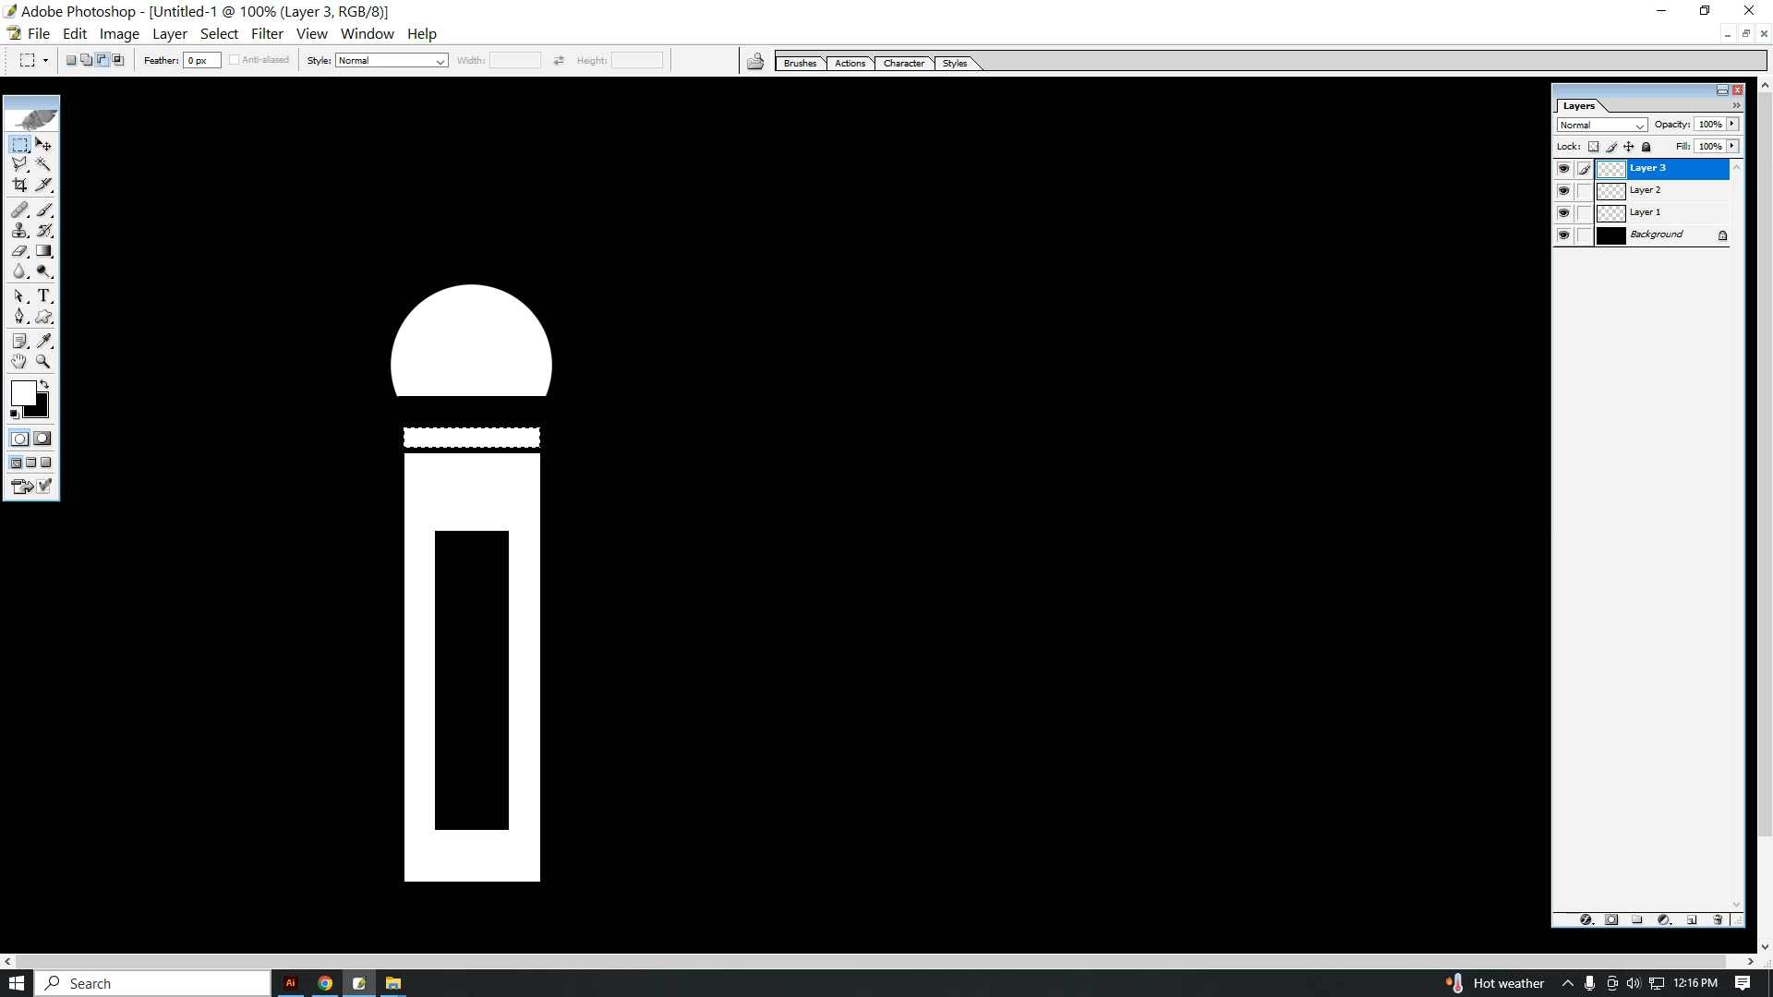
{"action": "key", "text": "v"}
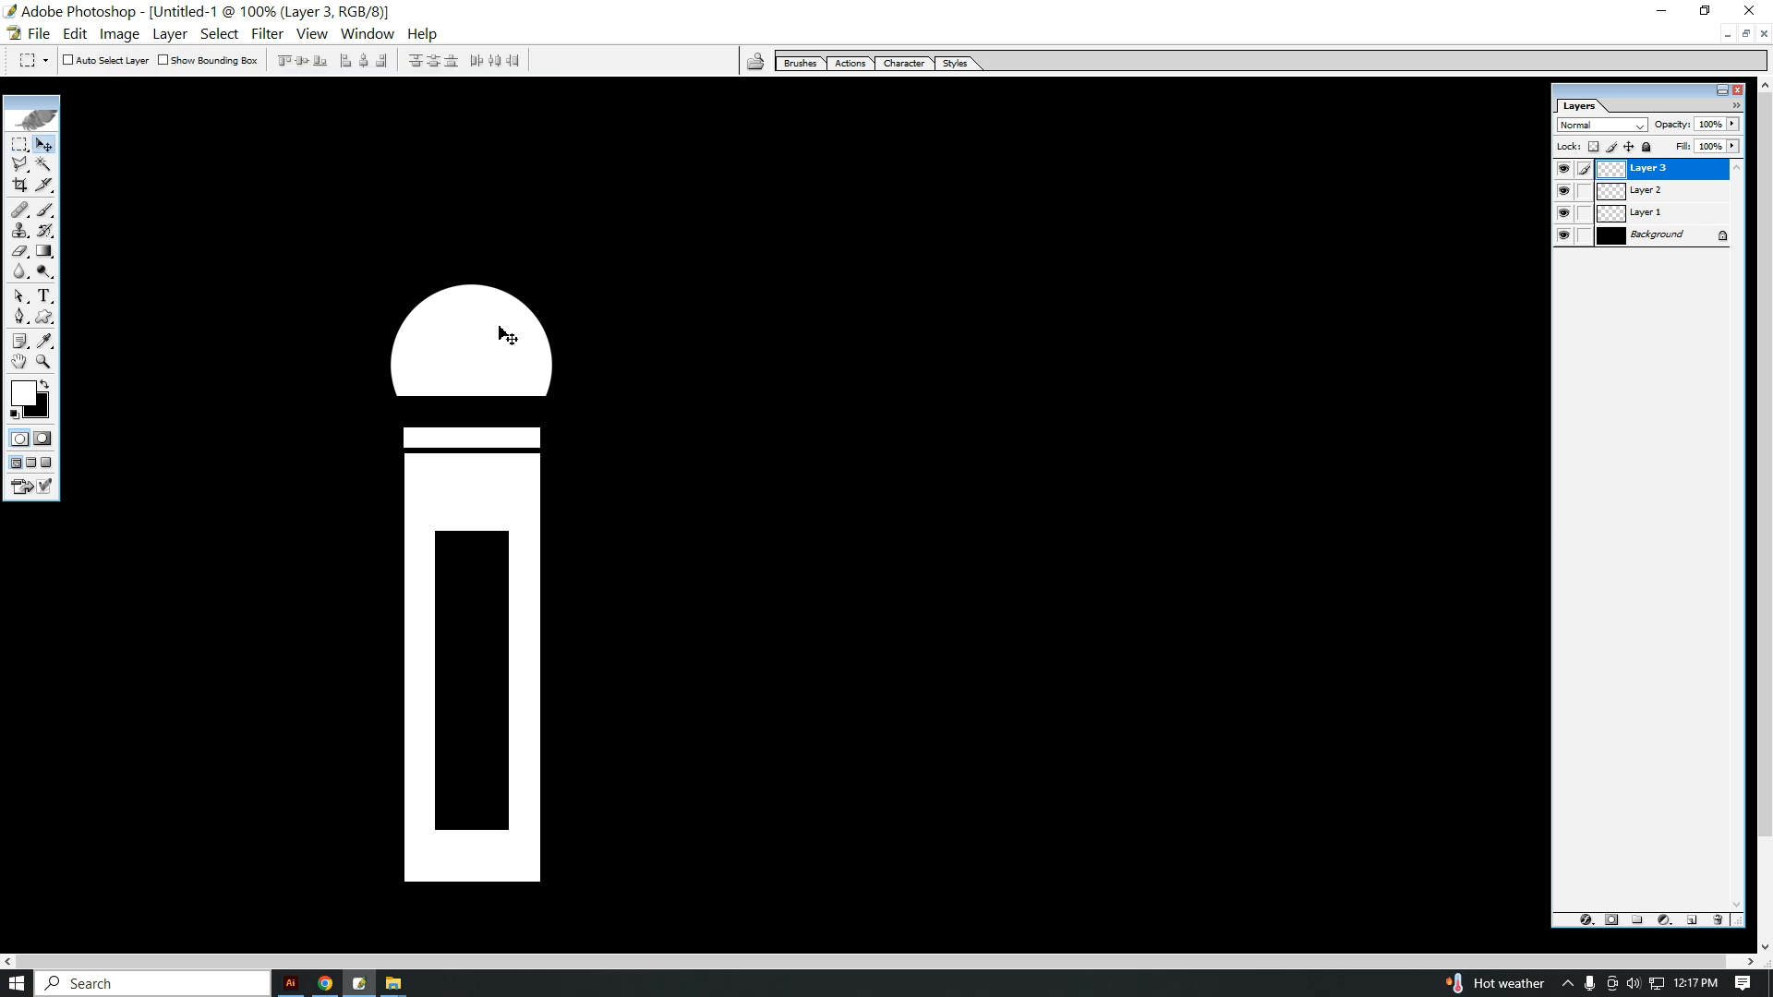
Step: Move the white dome down so its flat base sits just above the thin white band
{"action": "right_click", "coordinate": [467, 318]}
{"action": "left_click", "coordinate": [517, 332]}
{"action": "key", "text": "Down"}
{"action": "key", "text": "Down"}
{"action": "key", "text": "Down"}
{"action": "key", "text": "Down"}
{"action": "key", "text": "Down"}
{"action": "key", "text": "Down"}
{"action": "key", "text": "Down"}
{"action": "key", "text": "Down"}
{"action": "key", "text": "Down"}
{"action": "key", "text": "Down"}
{"action": "key", "text": "Down"}
{"action": "key", "text": "Down"}
{"action": "key", "text": "Down"}
{"action": "key", "text": "Down"}
{"action": "key", "text": "Down"}
{"action": "key", "text": "Down"}
{"action": "key", "text": "Down"}
{"action": "key", "text": "Down"}
{"action": "key", "text": "Down"}
{"action": "key", "text": "Down"}
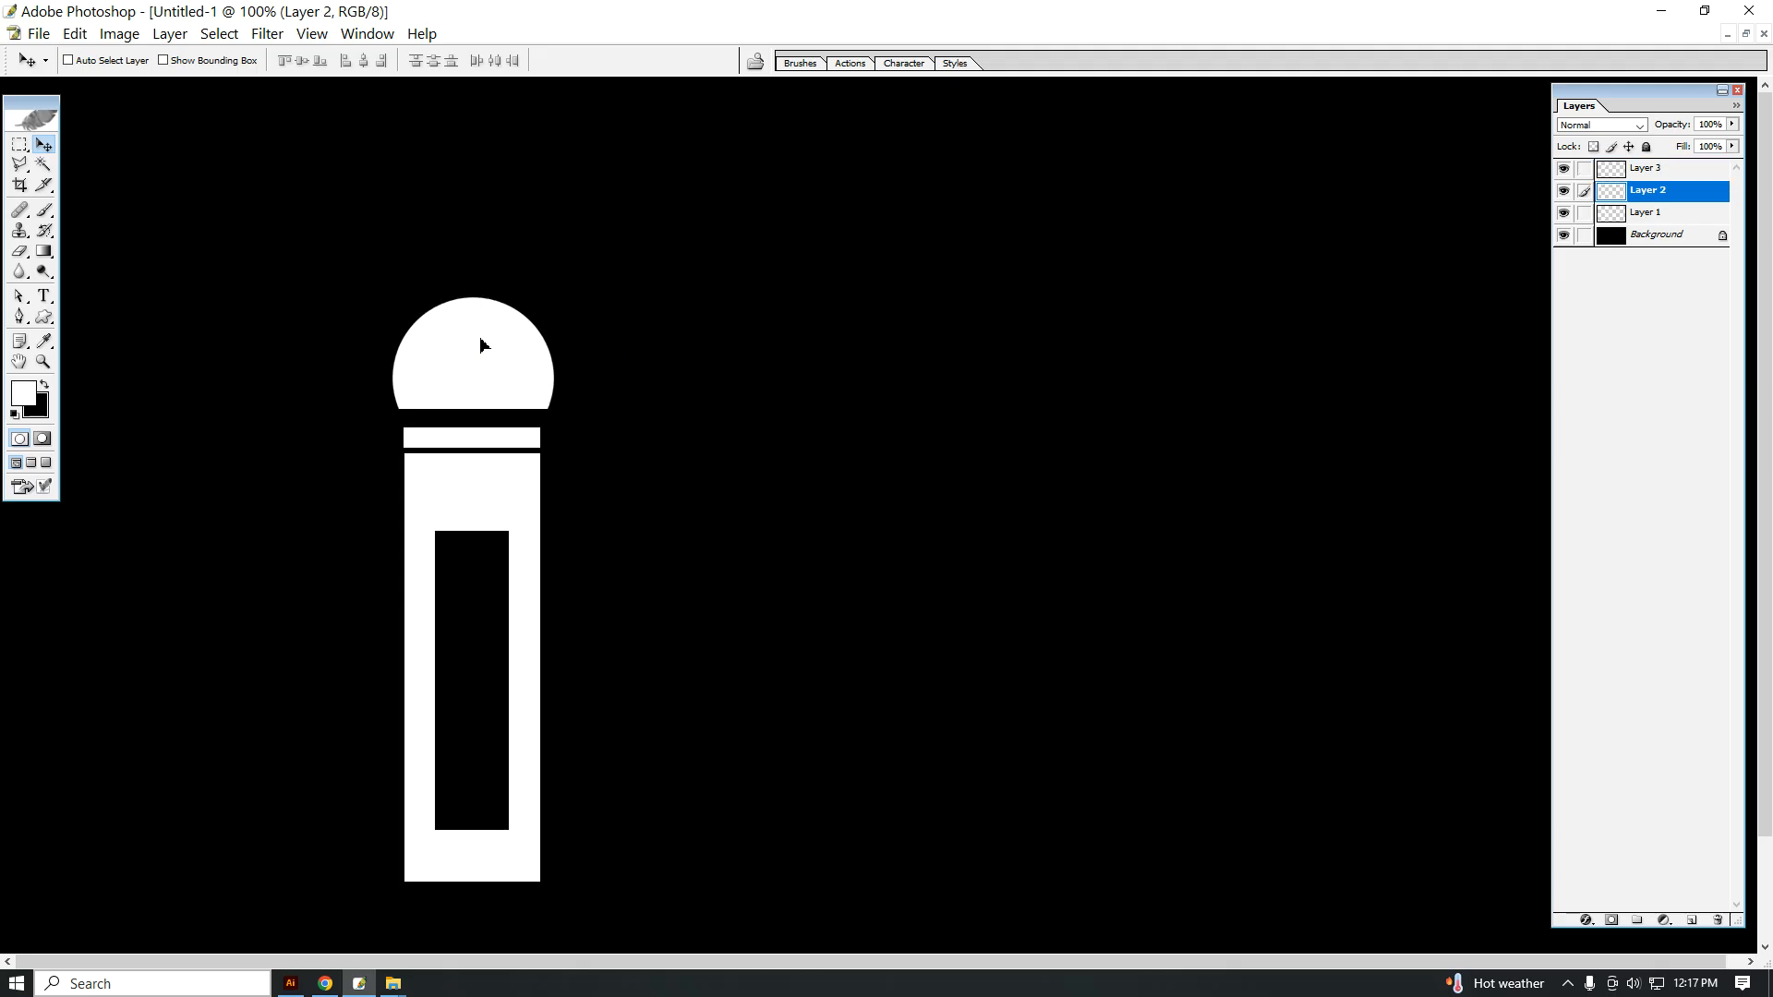
{"action": "left_click_drag", "start_coordinate": [479, 352], "coordinate": [481, 354]}
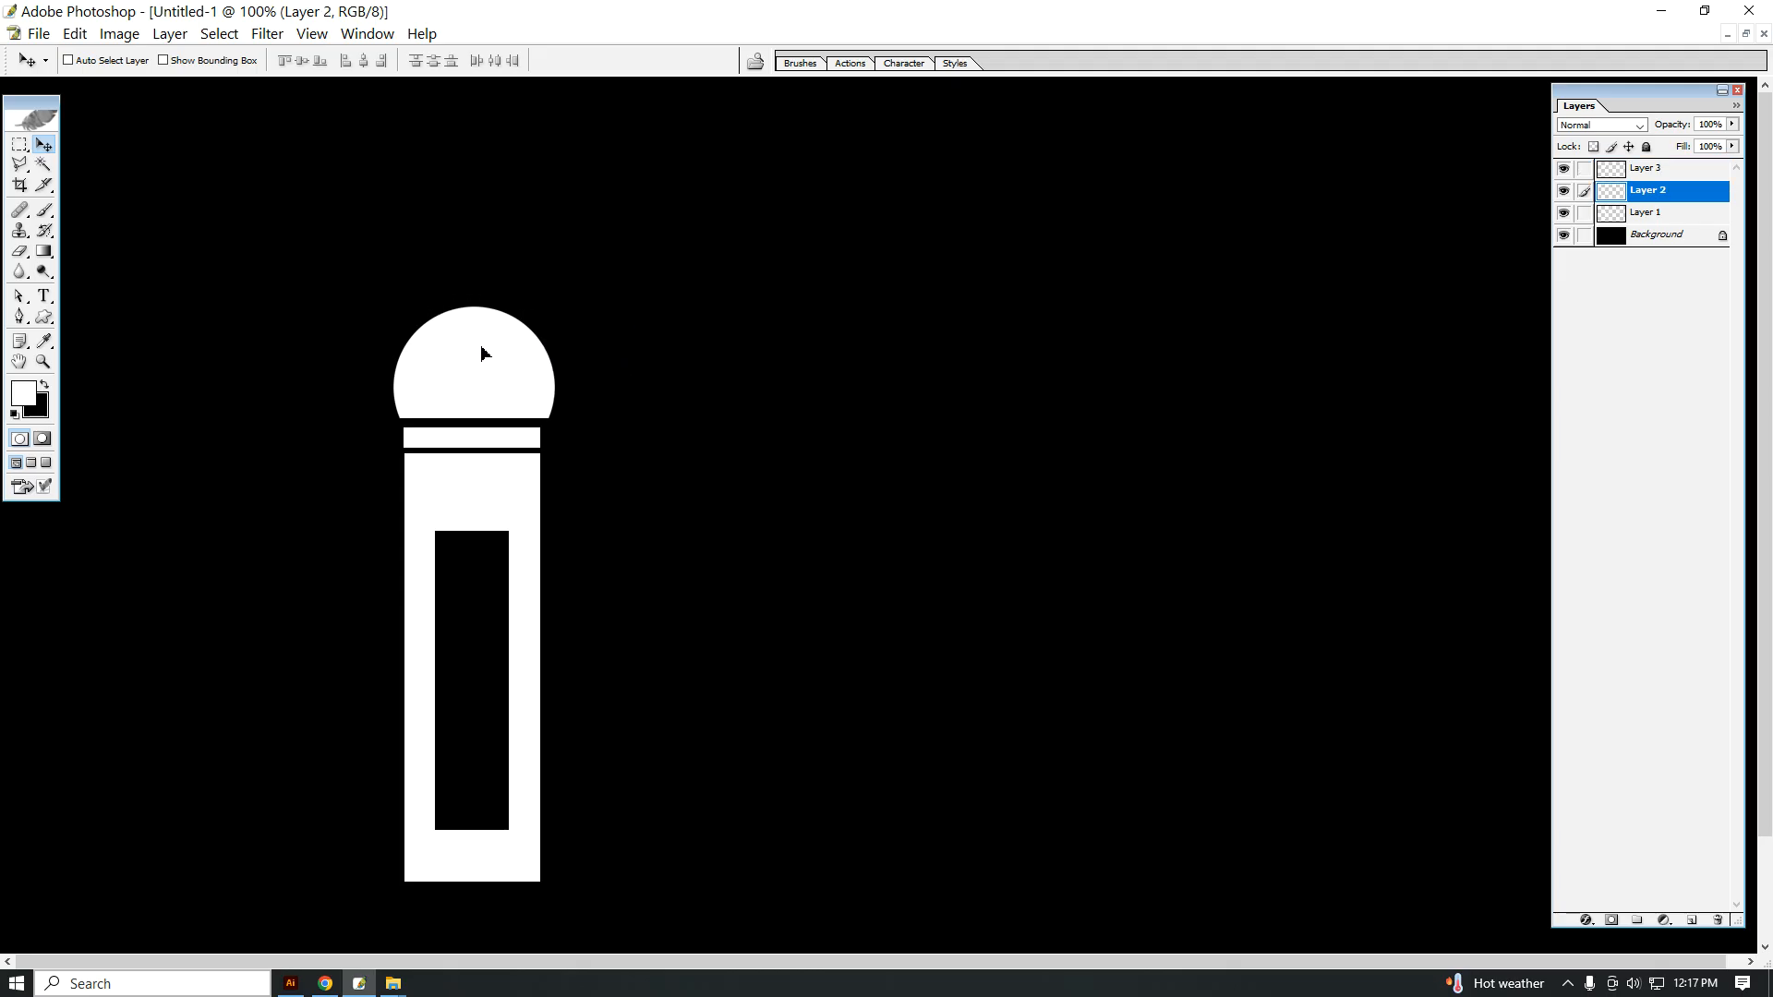
Step: Nudge the thin white band on Layer 3 up slightly toward the dome
{"action": "right_click", "coordinate": [467, 447]}
{"action": "left_click", "coordinate": [489, 453]}
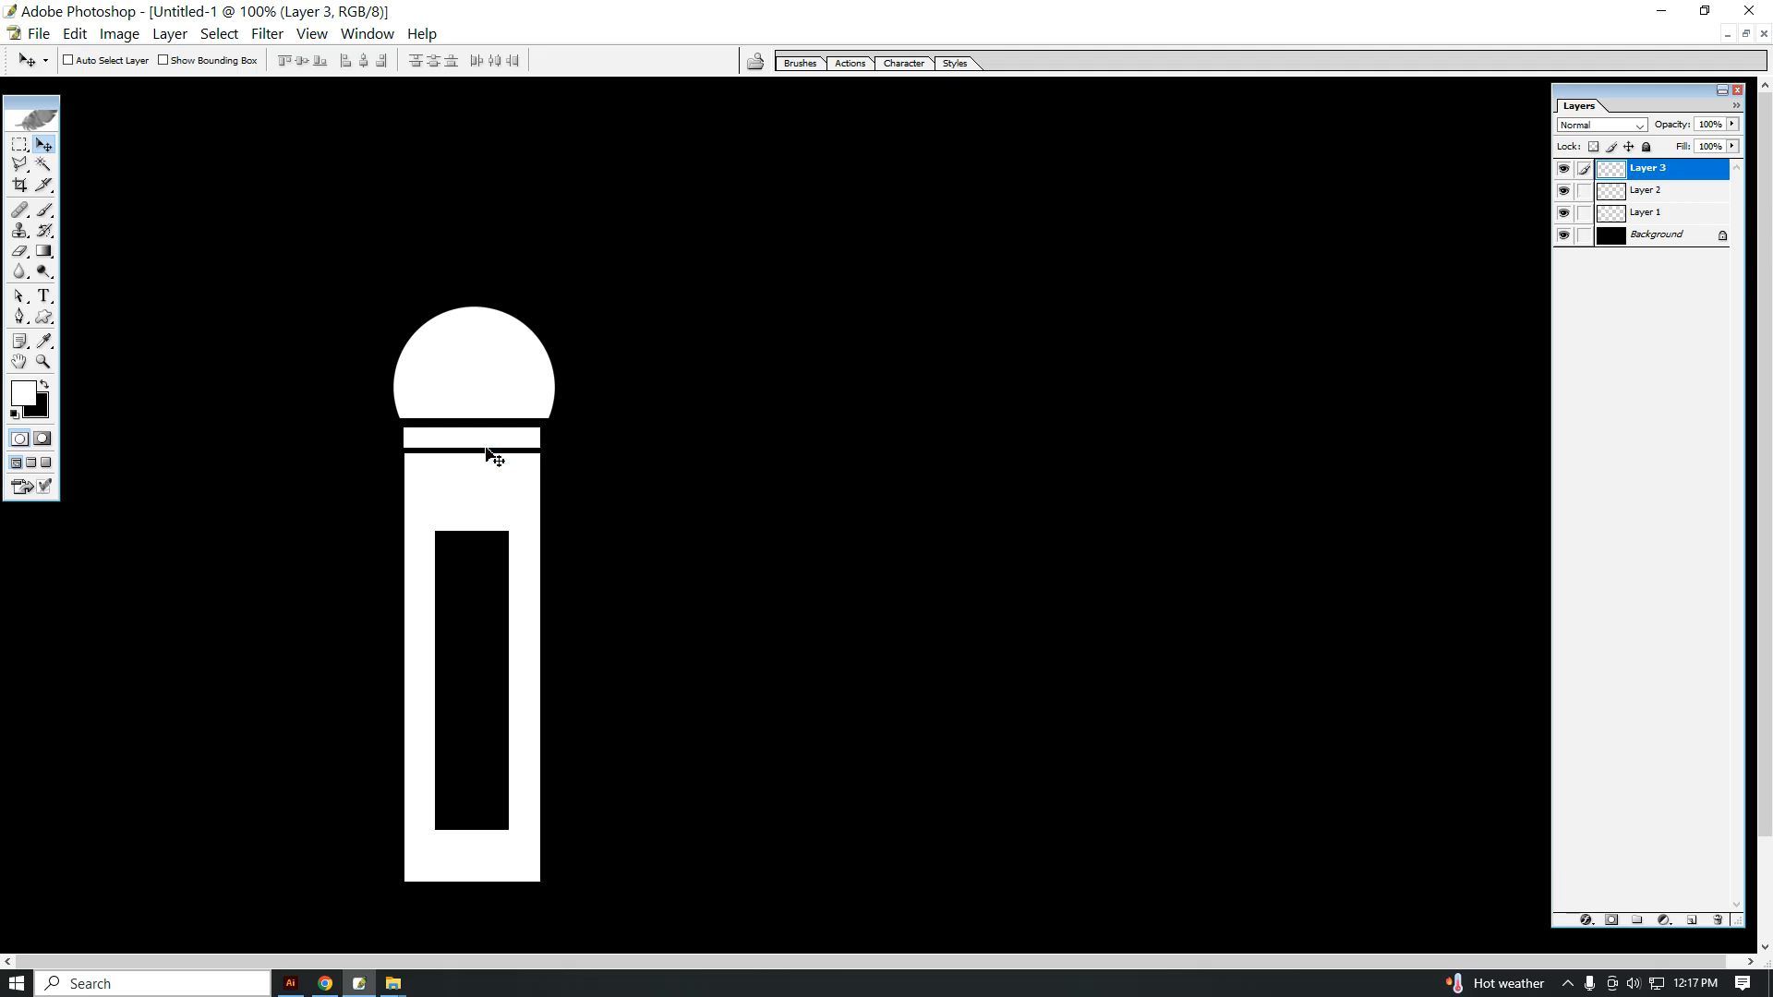
{"action": "key", "text": "Up"}
{"action": "key", "text": "Up"}
Step: Scale the dome proportionally to 93.2% and nudge it down until it sits just above the band
{"action": "right_click", "coordinate": [479, 392]}
{"action": "left_click", "coordinate": [487, 398]}
{"action": "key", "text": "ctrl+t"}
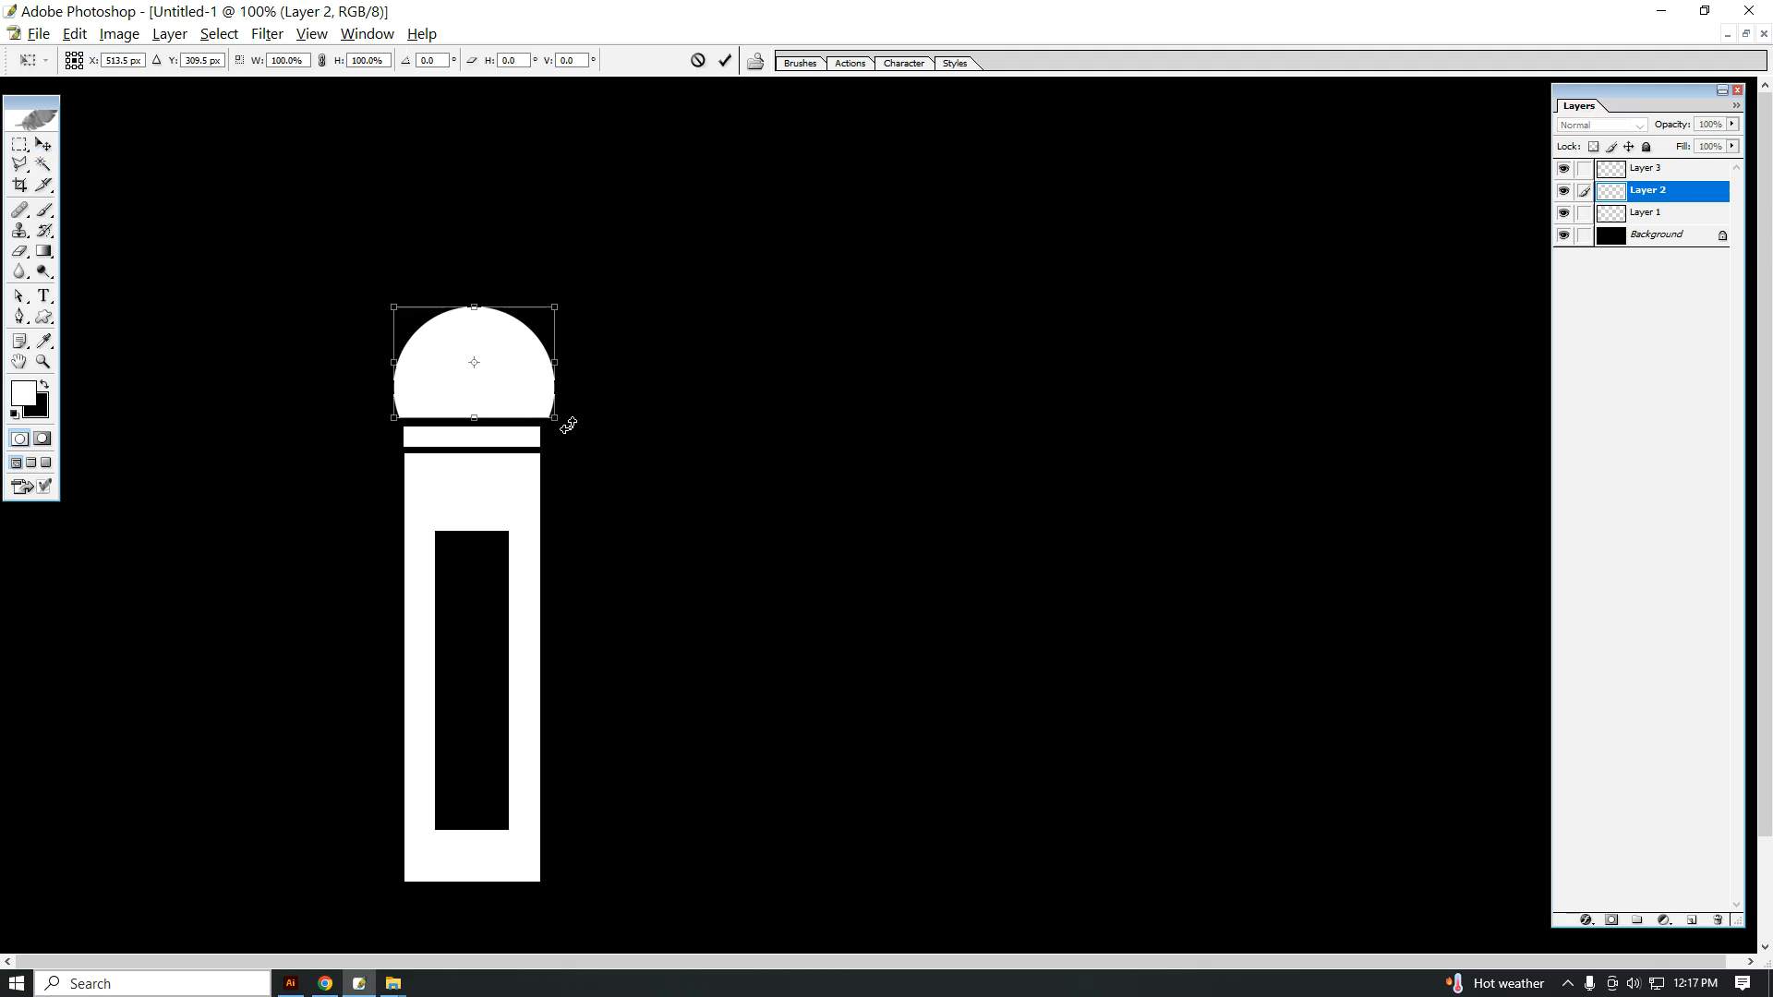
{"action": "left_click_drag", "start_coordinate": [557, 418], "coordinate": [551, 413]}
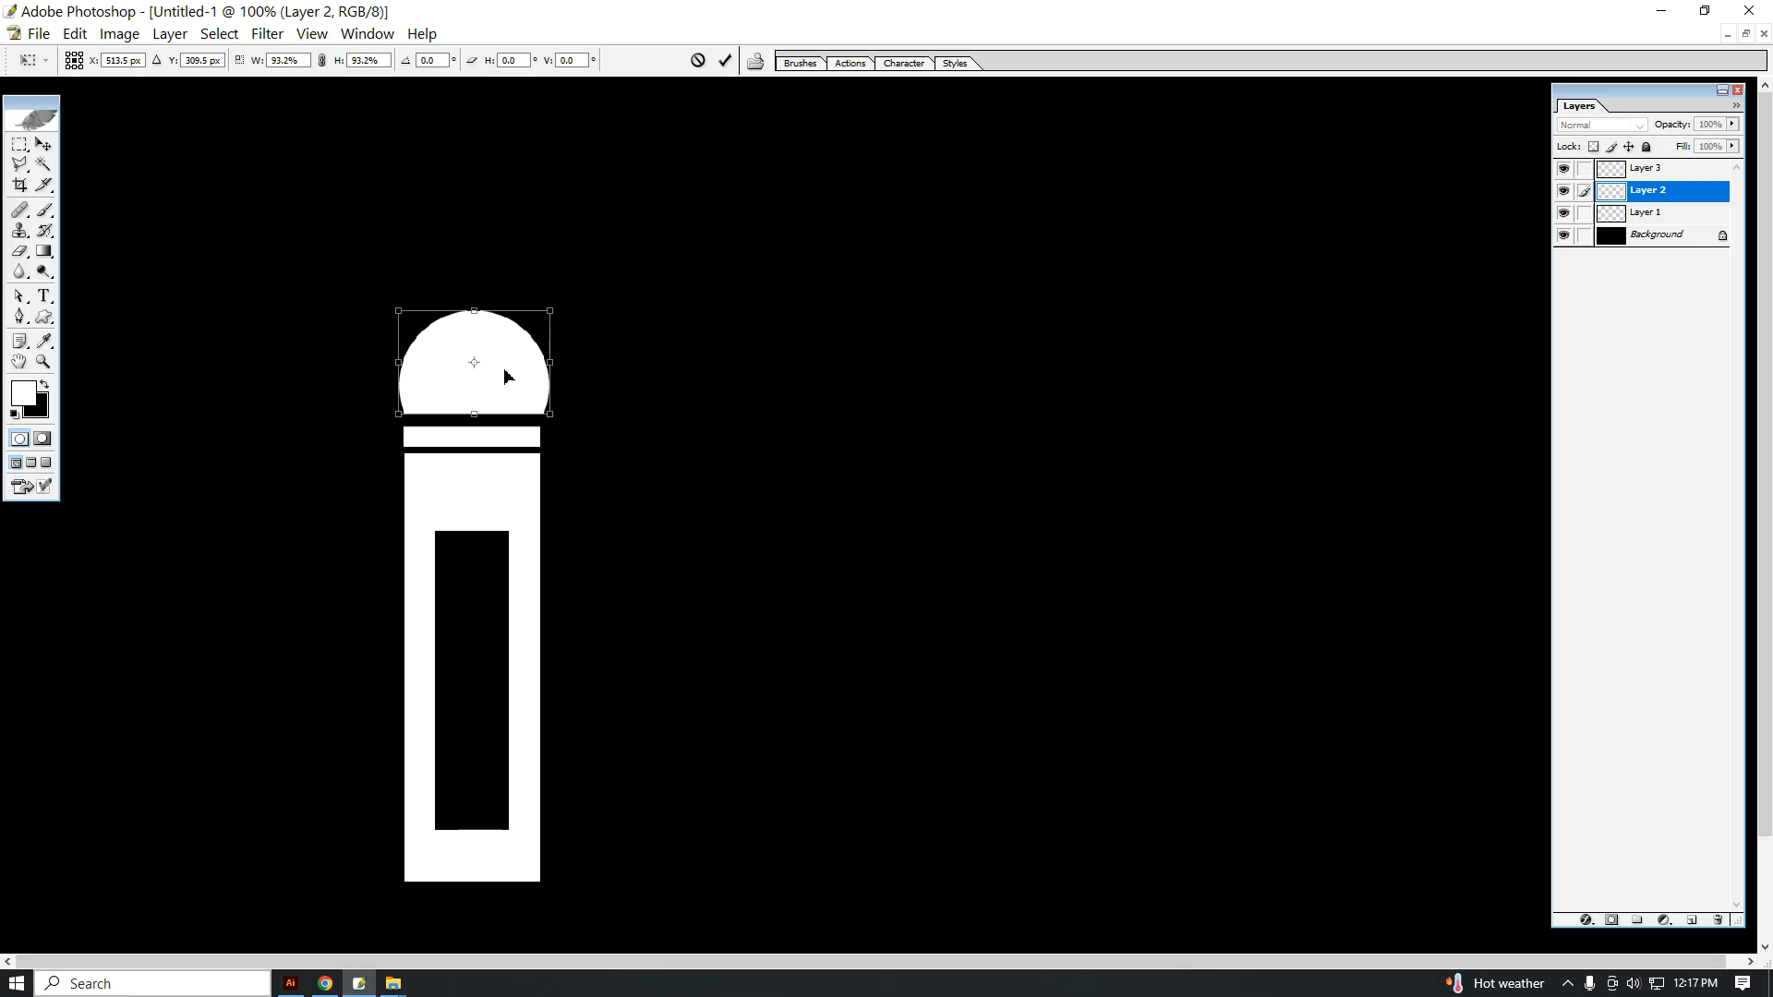
{"action": "key", "text": "Down"}
{"action": "key", "text": "Down"}
{"action": "key", "text": "Down"}
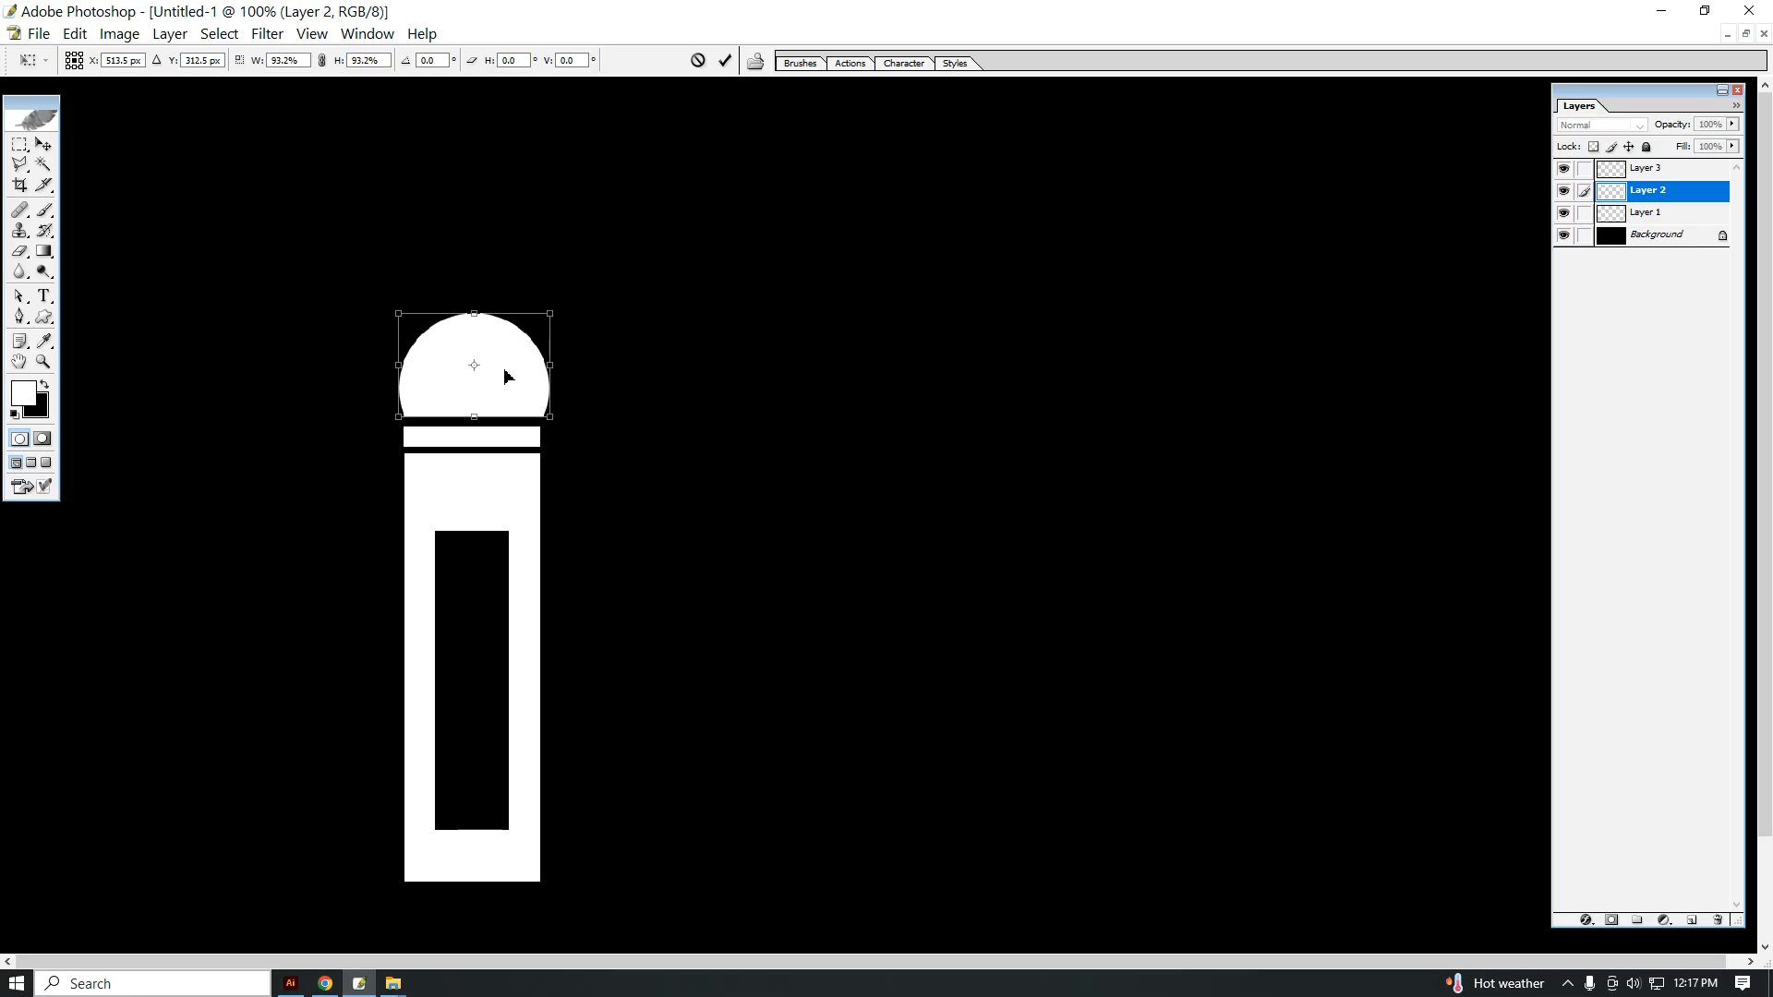
{"action": "key", "text": "Return"}
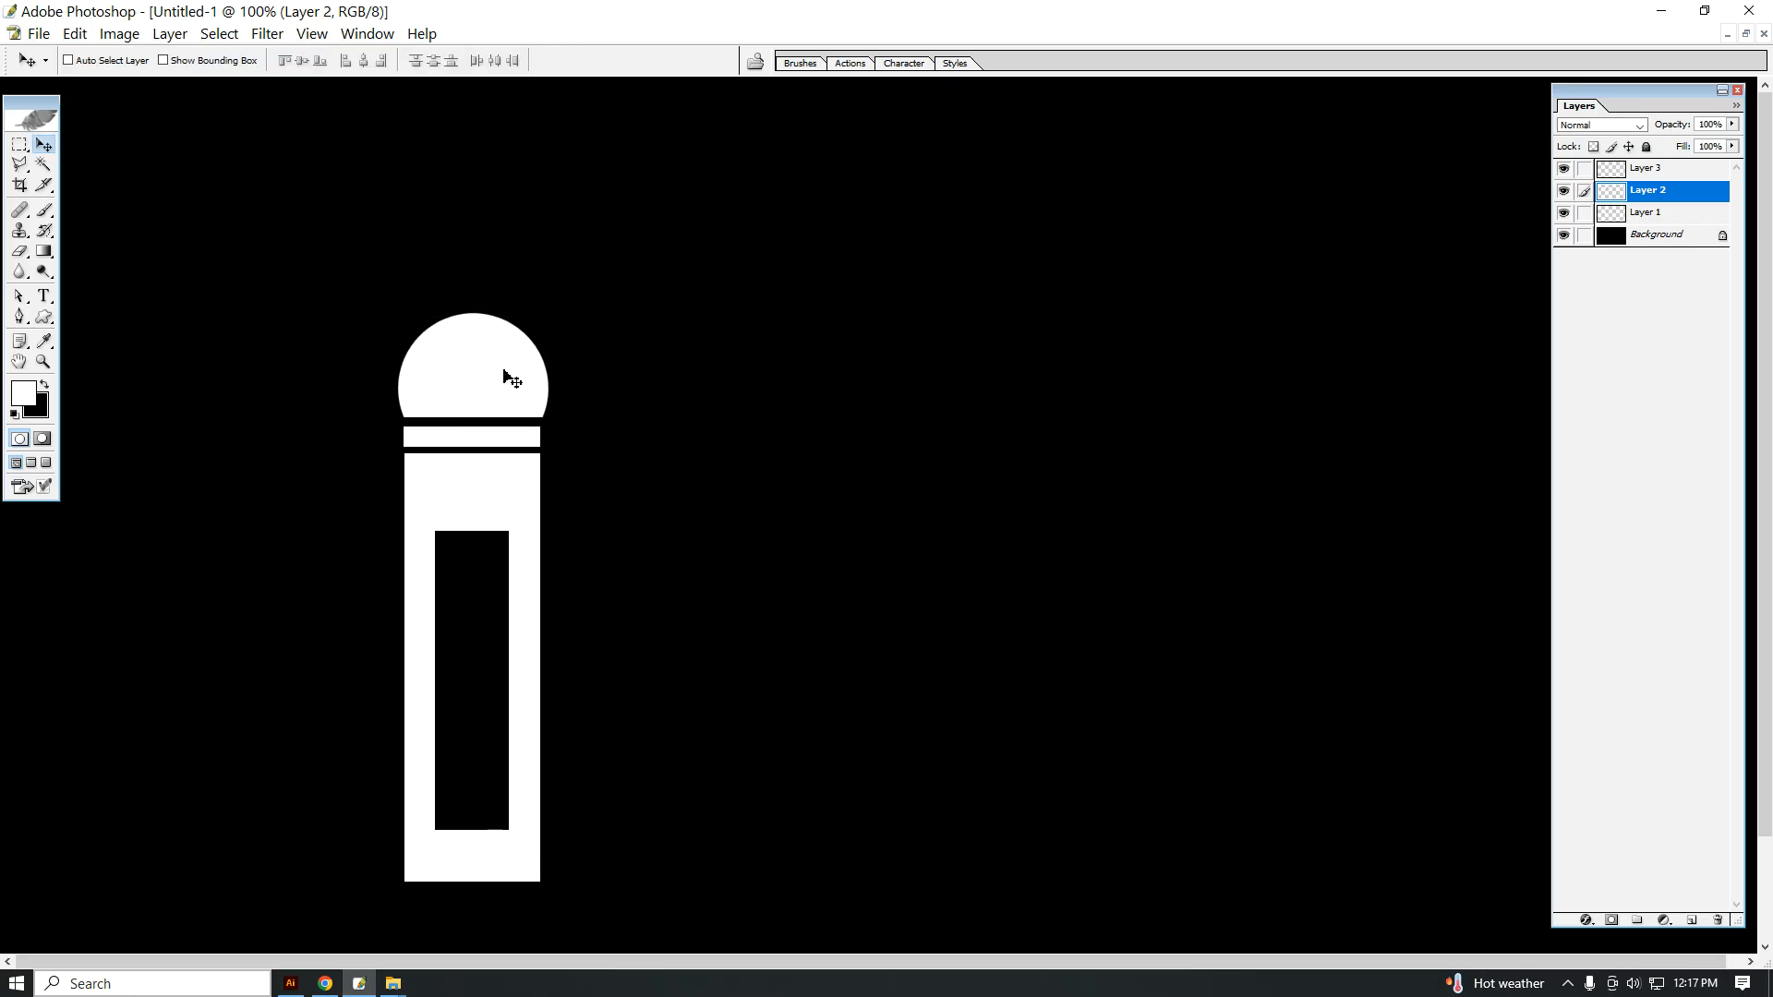
Step: Duplicate the white band and reshape the copy into a short, narrow upright post centred on top of the dome
{"action": "right_click", "coordinate": [466, 440]}
{"action": "left_click", "coordinate": [474, 447]}
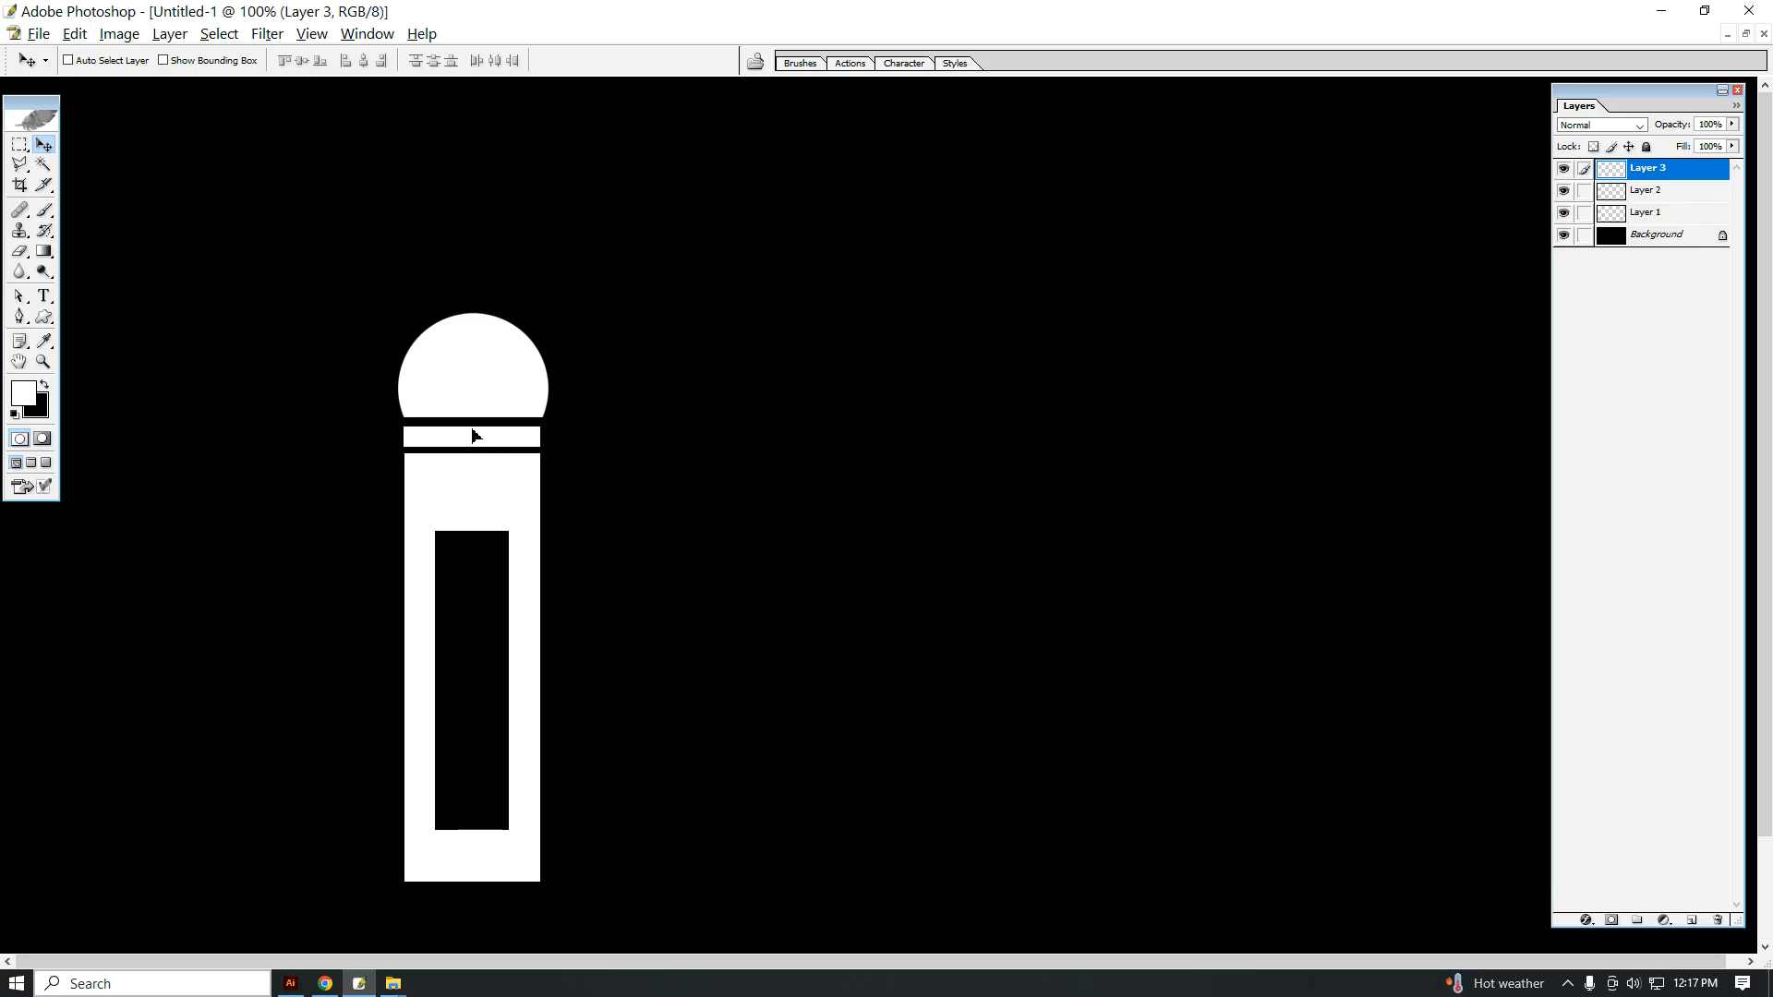
{"action": "left_click_drag", "start_coordinate": [470, 443], "coordinate": [494, 283]}
{"action": "key", "text": "ctrl+j"}
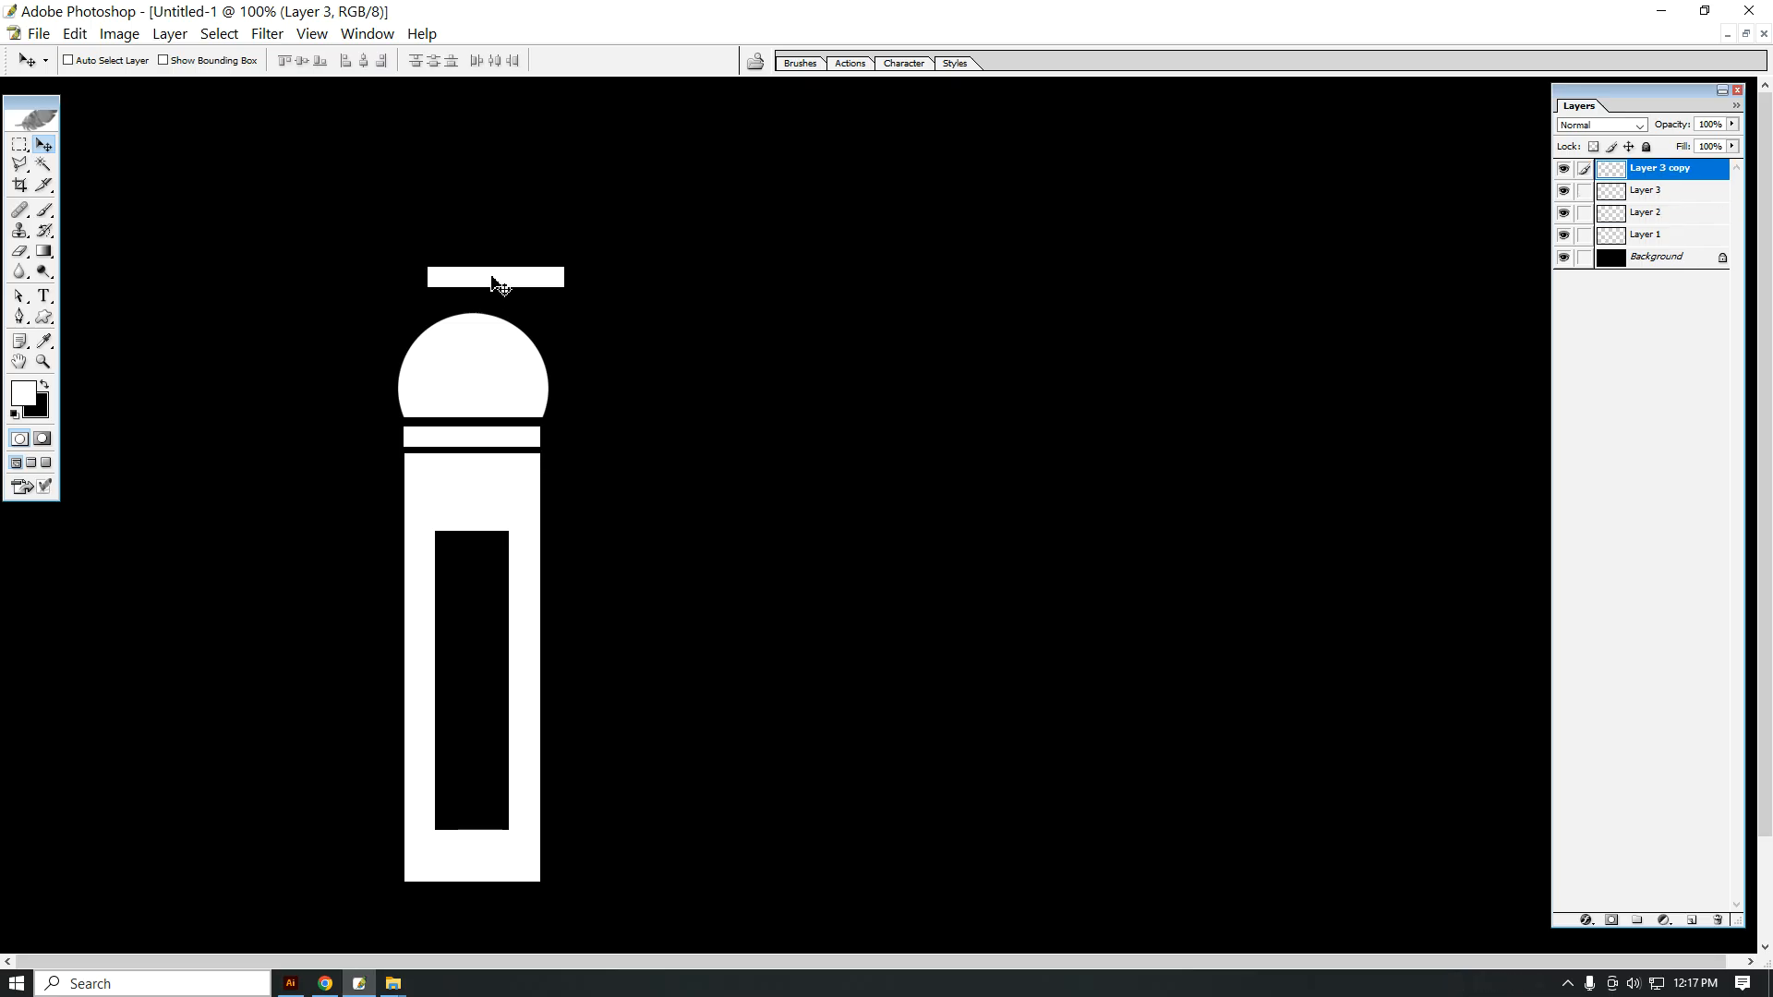
{"action": "key", "text": "ctrl+t"}
{"action": "left_click_drag", "start_coordinate": [424, 253], "coordinate": [472, 297]}
{"action": "key", "text": "Return"}
{"action": "right_click", "coordinate": [478, 286]}
{"action": "left_click", "coordinate": [489, 301]}
{"action": "left_click_drag", "start_coordinate": [478, 285], "coordinate": [475, 288]}
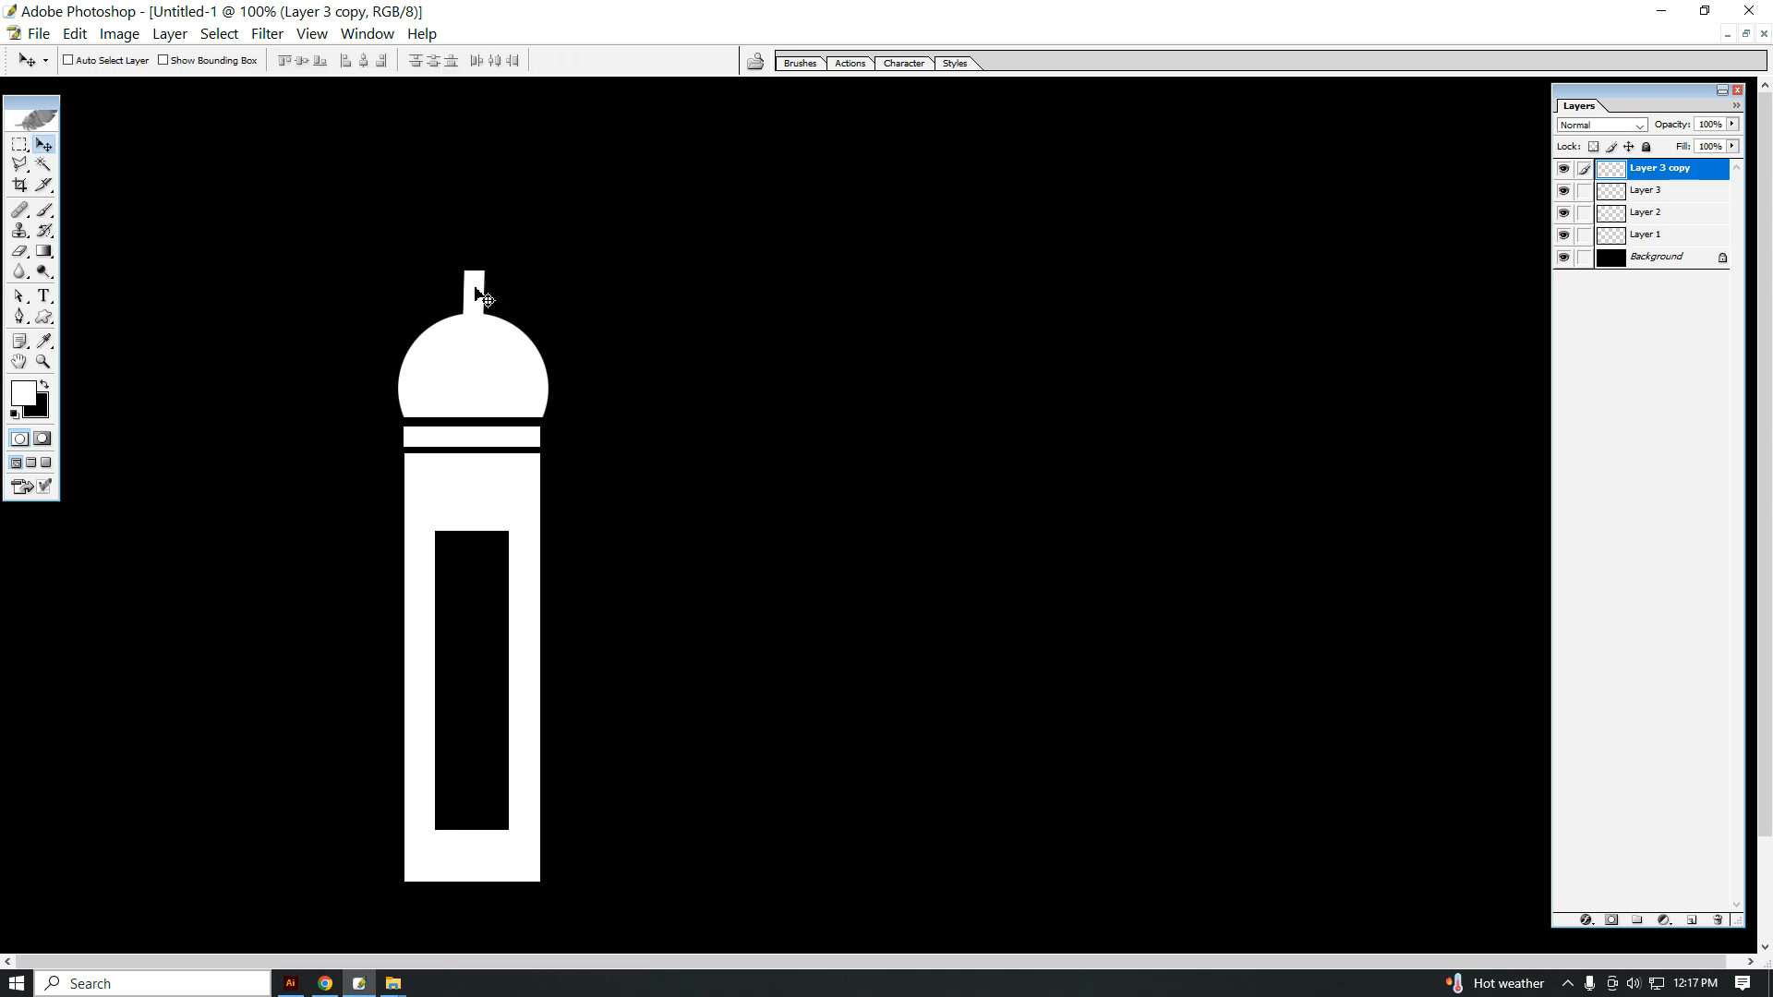
Step: Make a circular selection in the empty area beside the tower and fill it with white on a new layer
{"action": "left_click", "coordinate": [20, 145]}
{"action": "left_click", "coordinate": [87, 160]}
{"action": "left_click_drag", "start_coordinate": [764, 262], "coordinate": [1043, 456]}
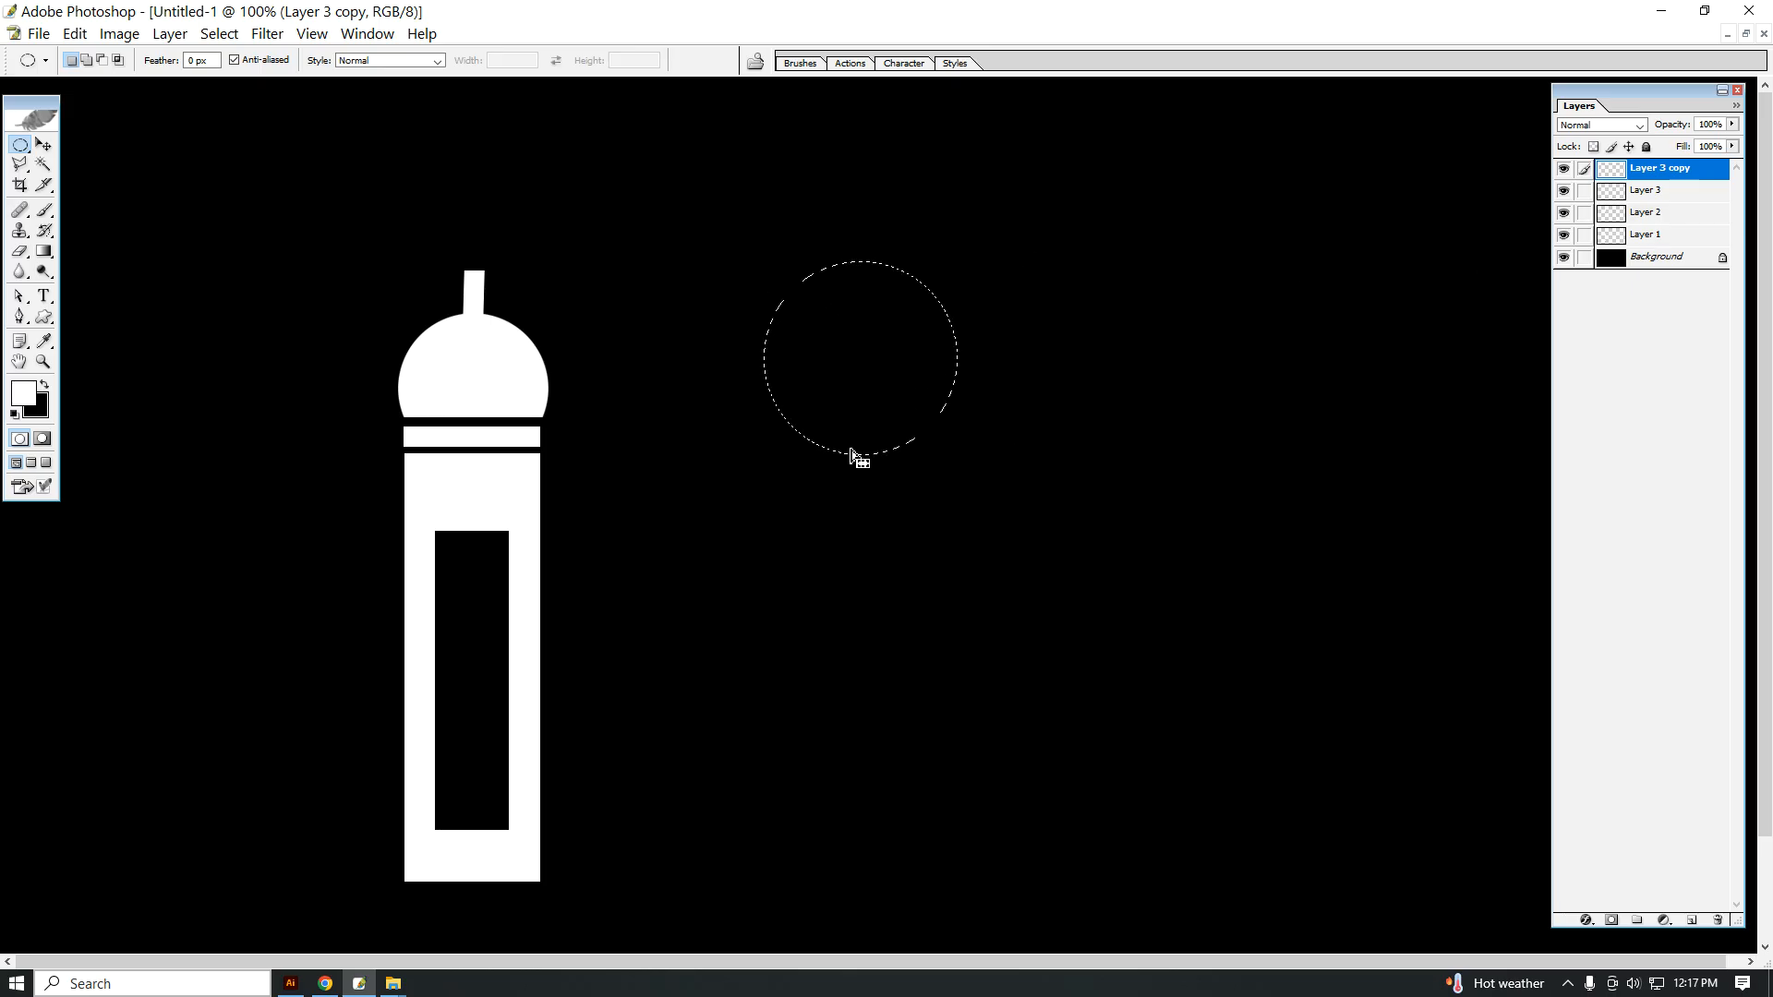
{"action": "left_click", "coordinate": [1691, 921]}
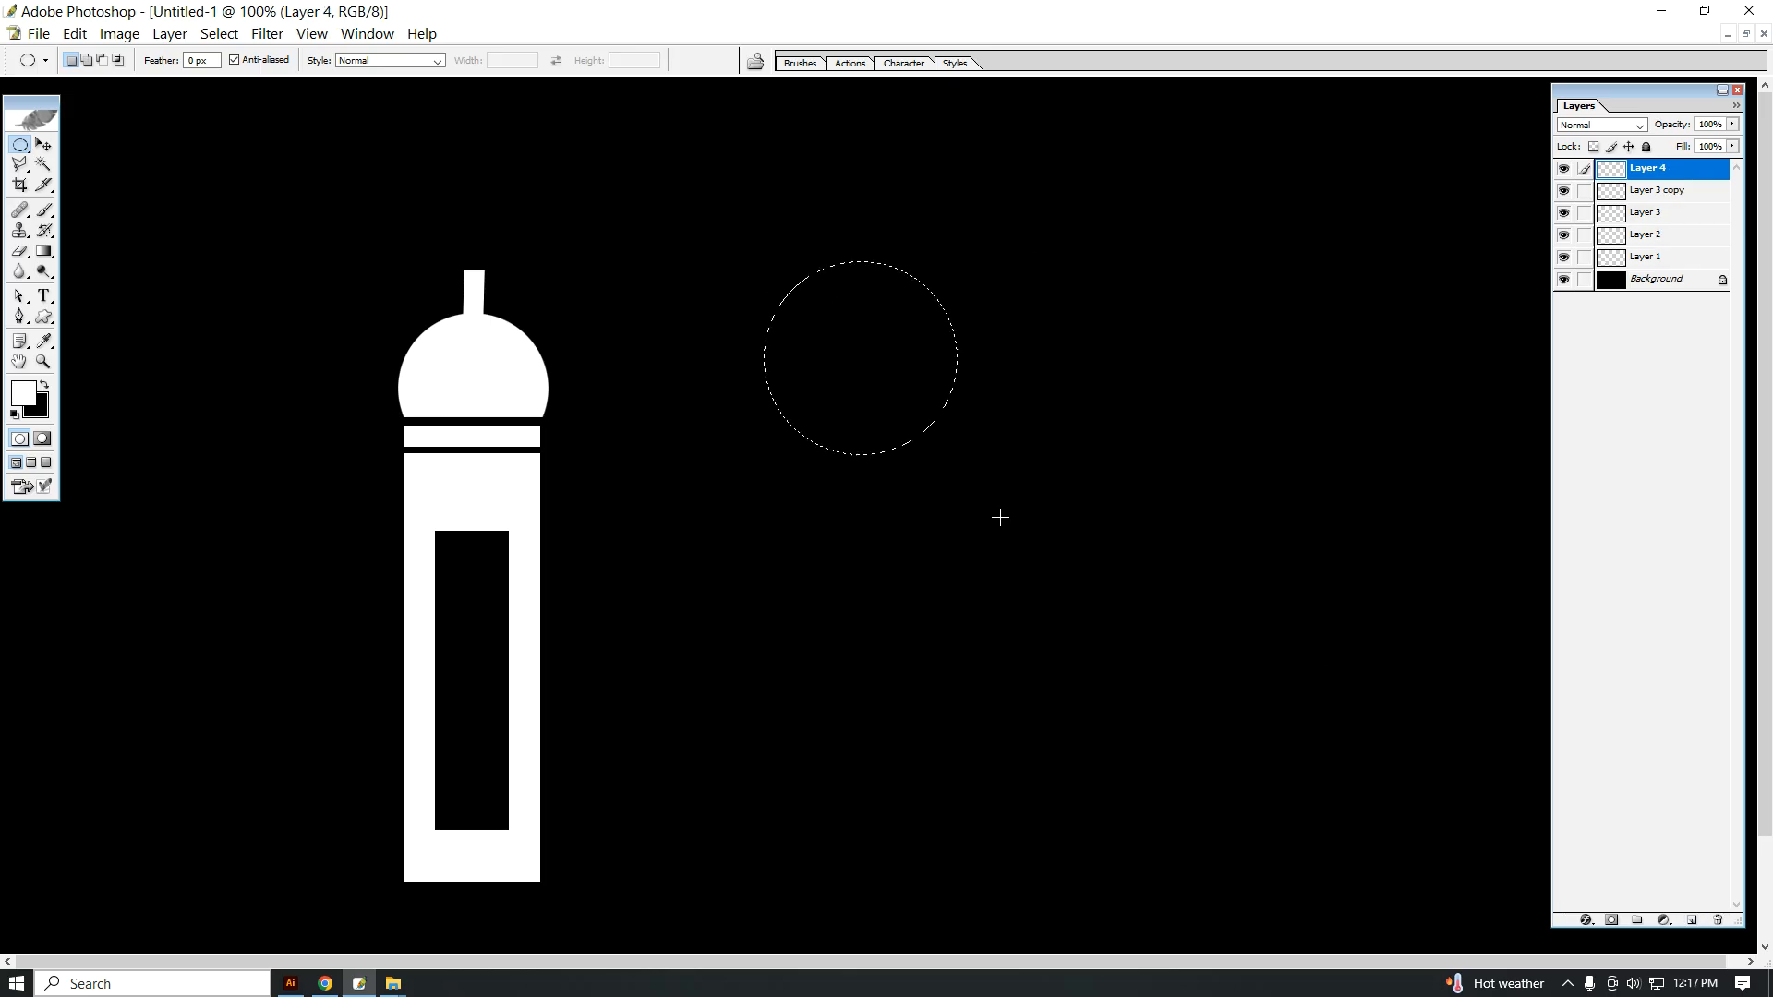
{"action": "key", "text": "alt+BackSpace"}
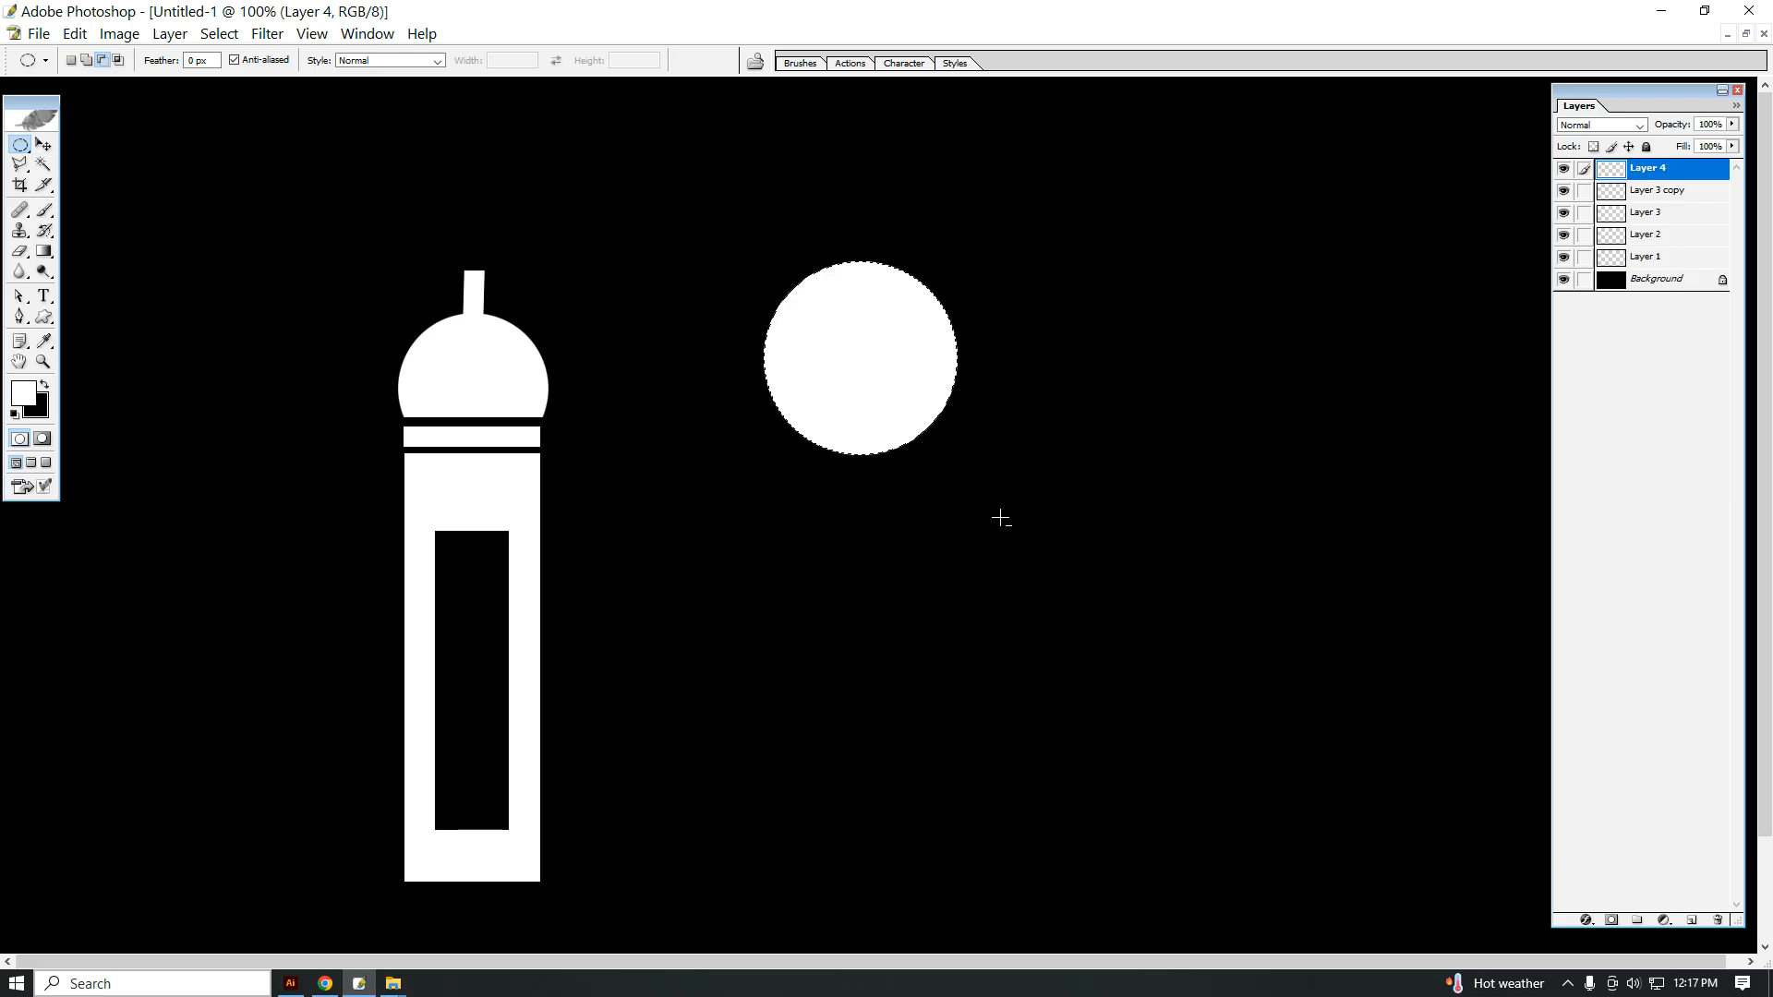
Step: Deselect and duplicate the white circle, offsetting the copy slightly up and to the right
{"action": "left_click", "coordinate": [889, 351]}
{"action": "key", "text": "v"}
{"action": "right_click", "coordinate": [843, 354]}
{"action": "left_click", "coordinate": [864, 366]}
{"action": "left_click_drag", "start_coordinate": [855, 388], "coordinate": [867, 331]}
{"action": "right_click", "coordinate": [848, 334]}
{"action": "left_click", "coordinate": [886, 340]}
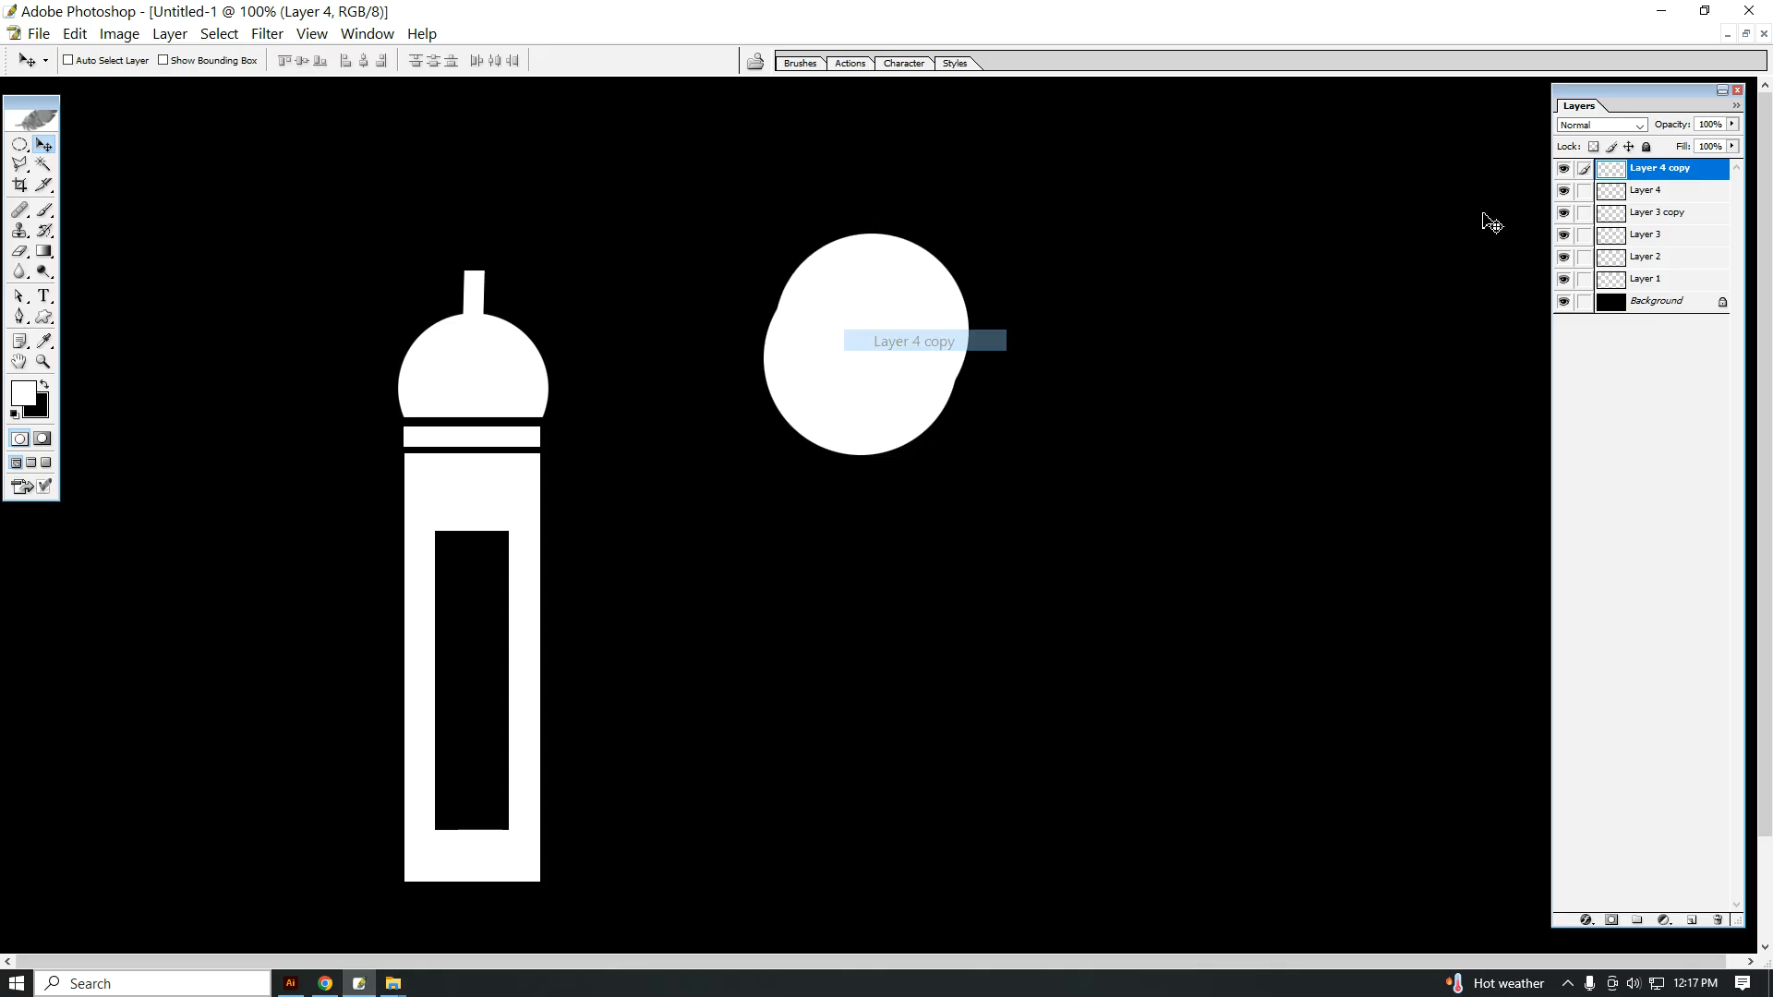
Step: Apply a red Color Overlay to the copied circle and shift it slightly down and to the left
{"action": "right_click", "coordinate": [1662, 169]}
{"action": "left_click", "coordinate": [1625, 206]}
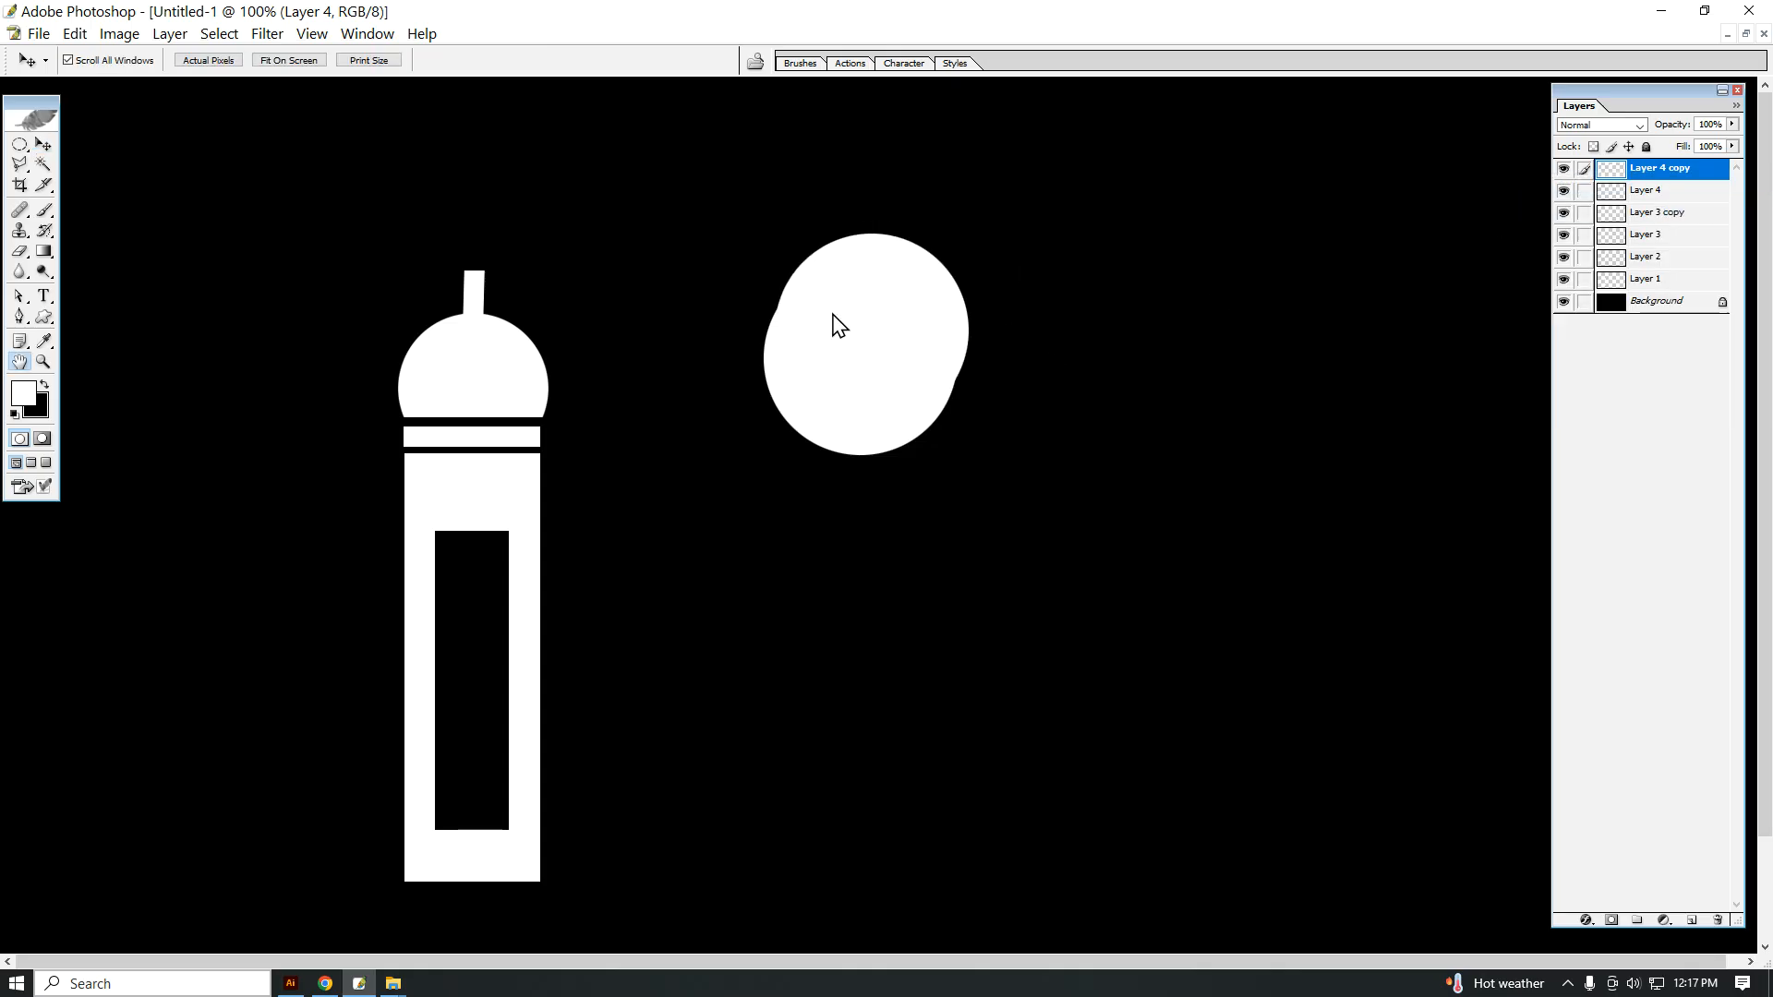
{"action": "left_click", "coordinate": [1284, 368]}
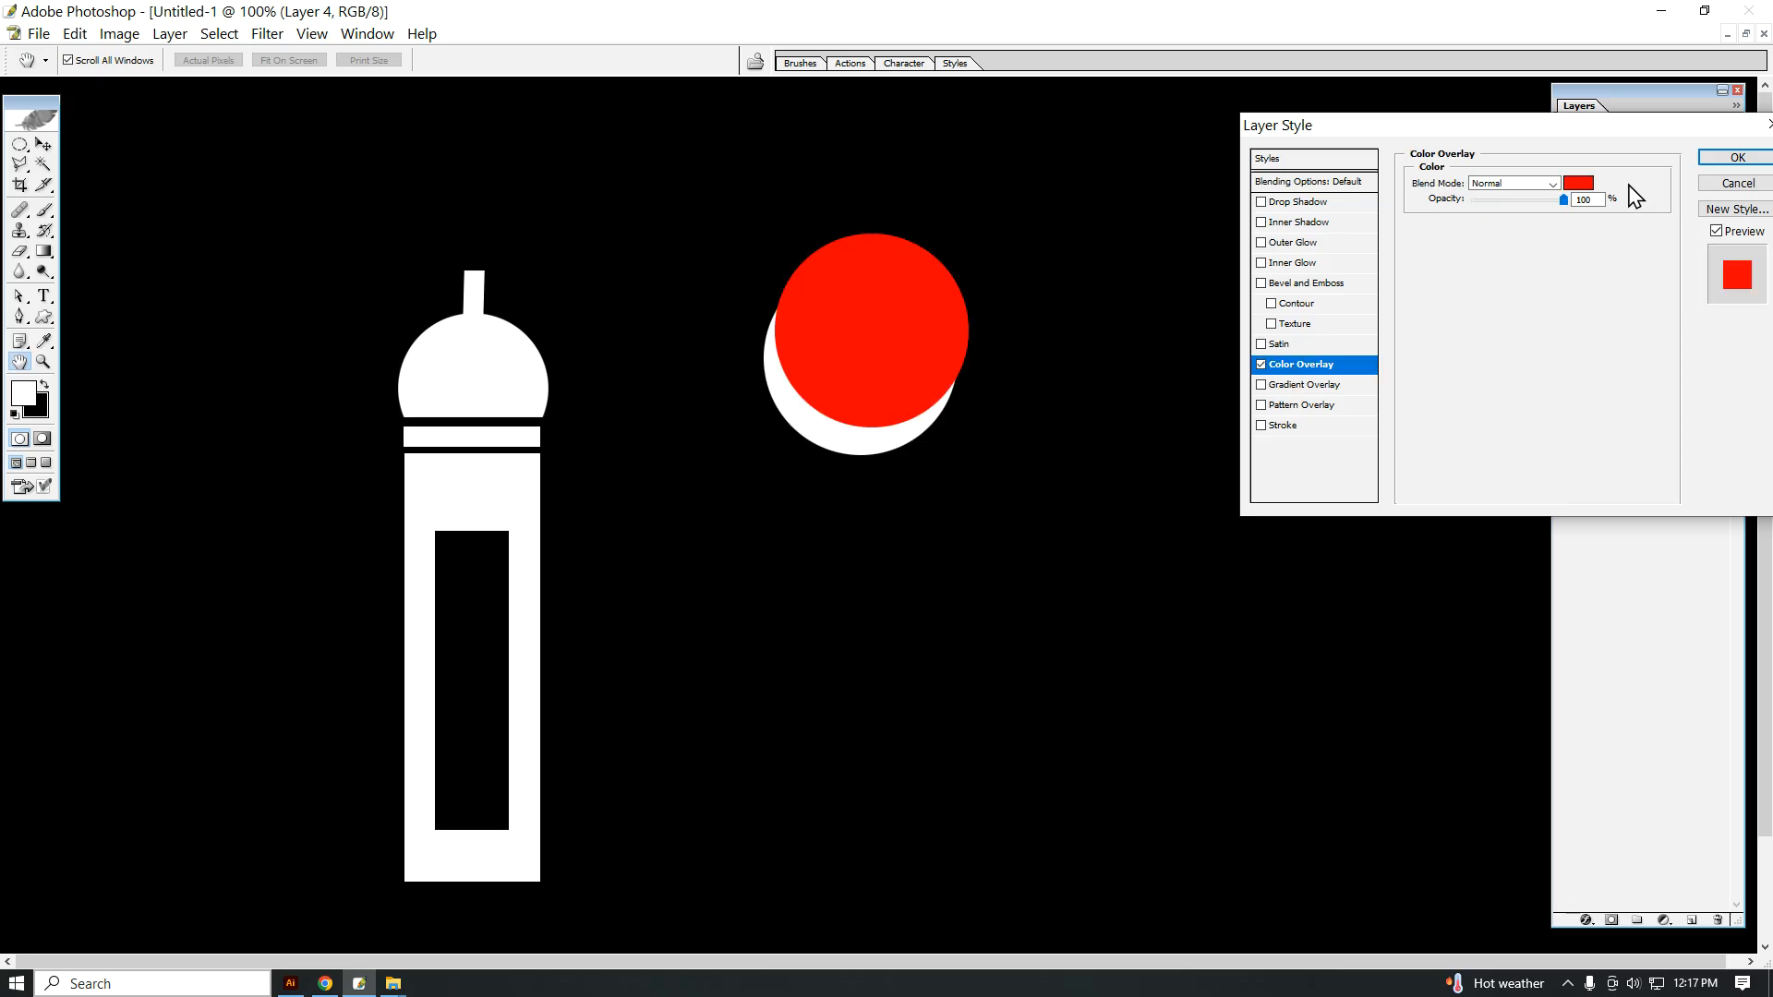
{"action": "left_click", "coordinate": [1738, 158]}
{"action": "right_click", "coordinate": [921, 325]}
{"action": "left_click", "coordinate": [937, 329]}
{"action": "left_click_drag", "start_coordinate": [861, 328], "coordinate": [855, 330]}
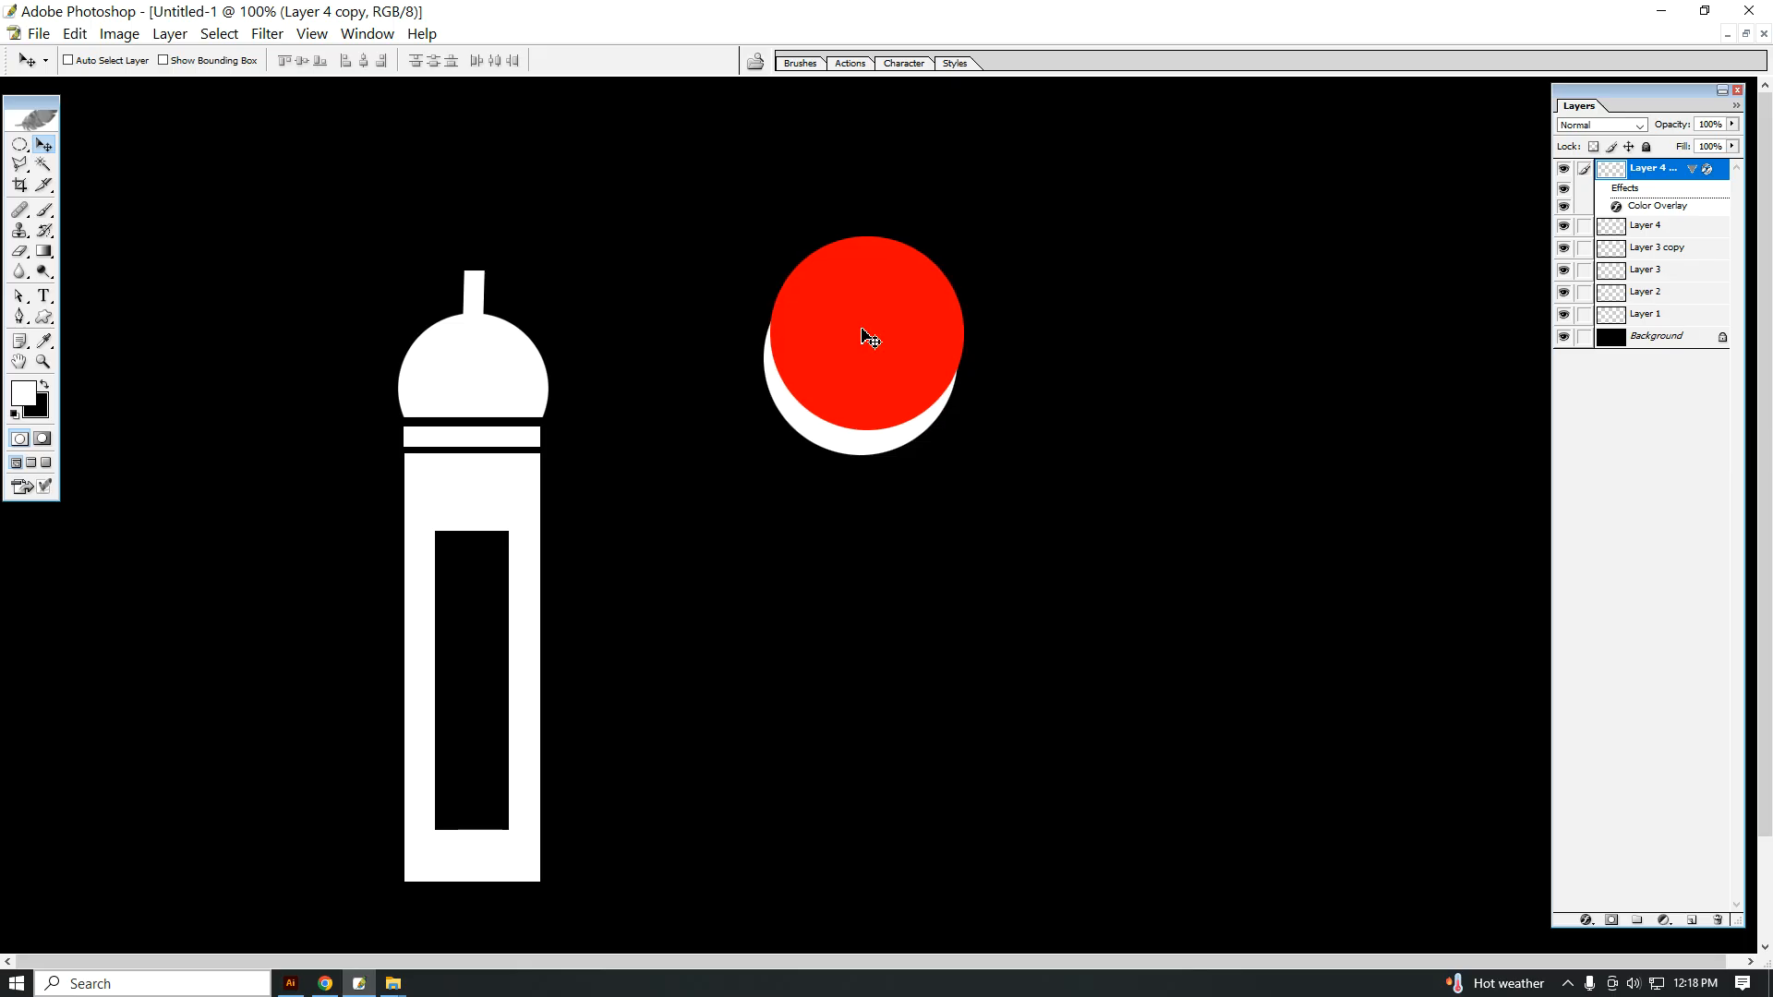
Step: Load the red circle's outline as a selection and delete that area from the white circle on Layer 4
{"action": "left_click", "coordinate": [1617, 176], "text": "ctrl"}
{"action": "left_click", "coordinate": [1563, 226]}
{"action": "left_click", "coordinate": [1563, 226]}
{"action": "left_click", "coordinate": [1622, 230]}
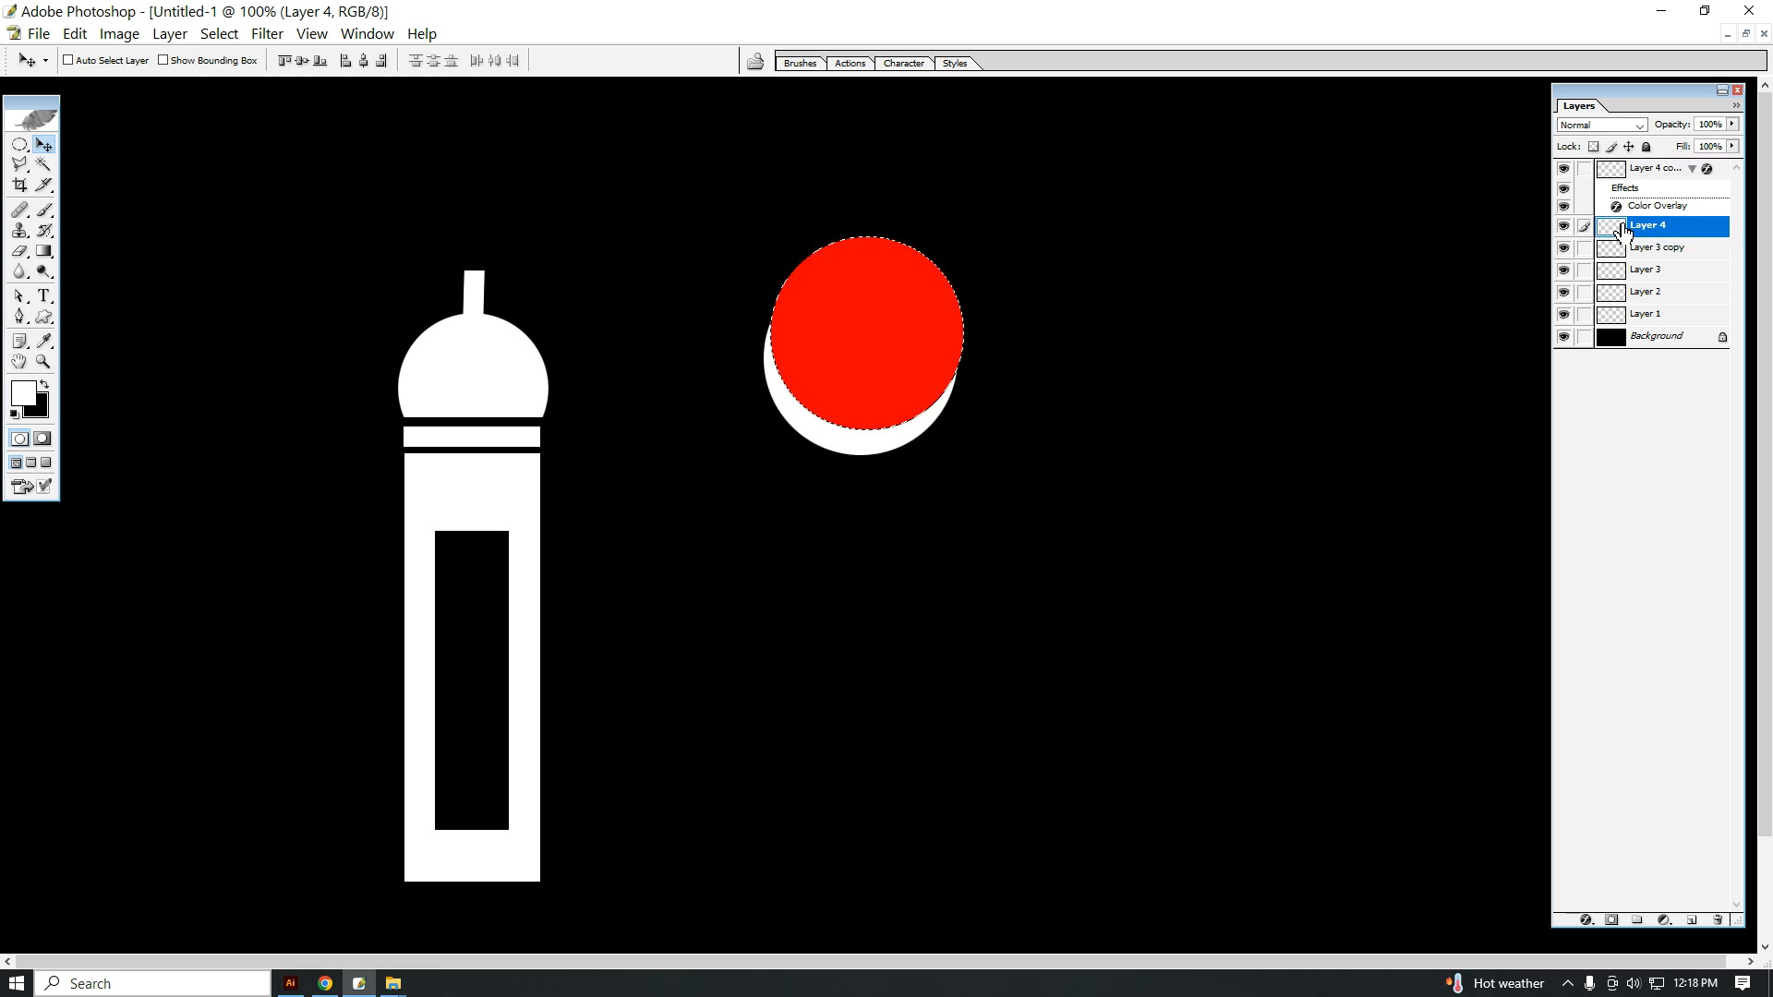
{"action": "right_click", "coordinate": [892, 323]}
{"action": "left_click", "coordinate": [961, 327]}
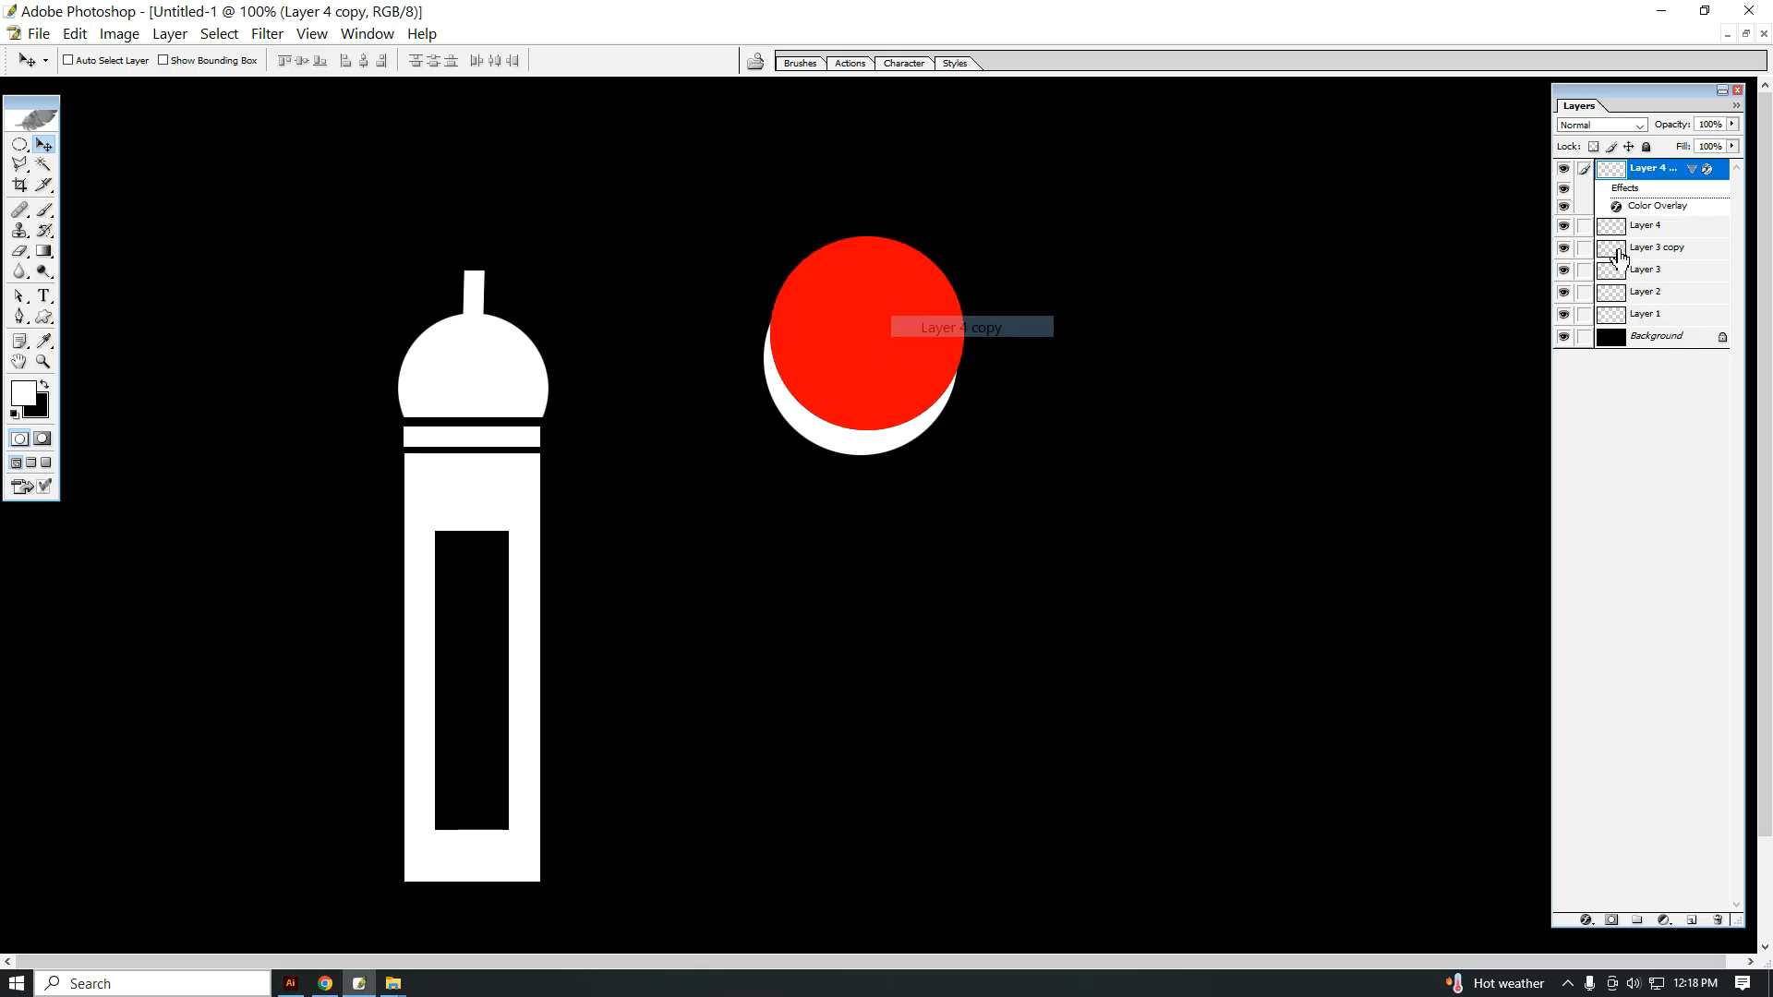
Step: Delete the red circle's layer to leave only the white crescent
{"action": "right_click", "coordinate": [1648, 168]}
{"action": "left_click", "coordinate": [1634, 254]}
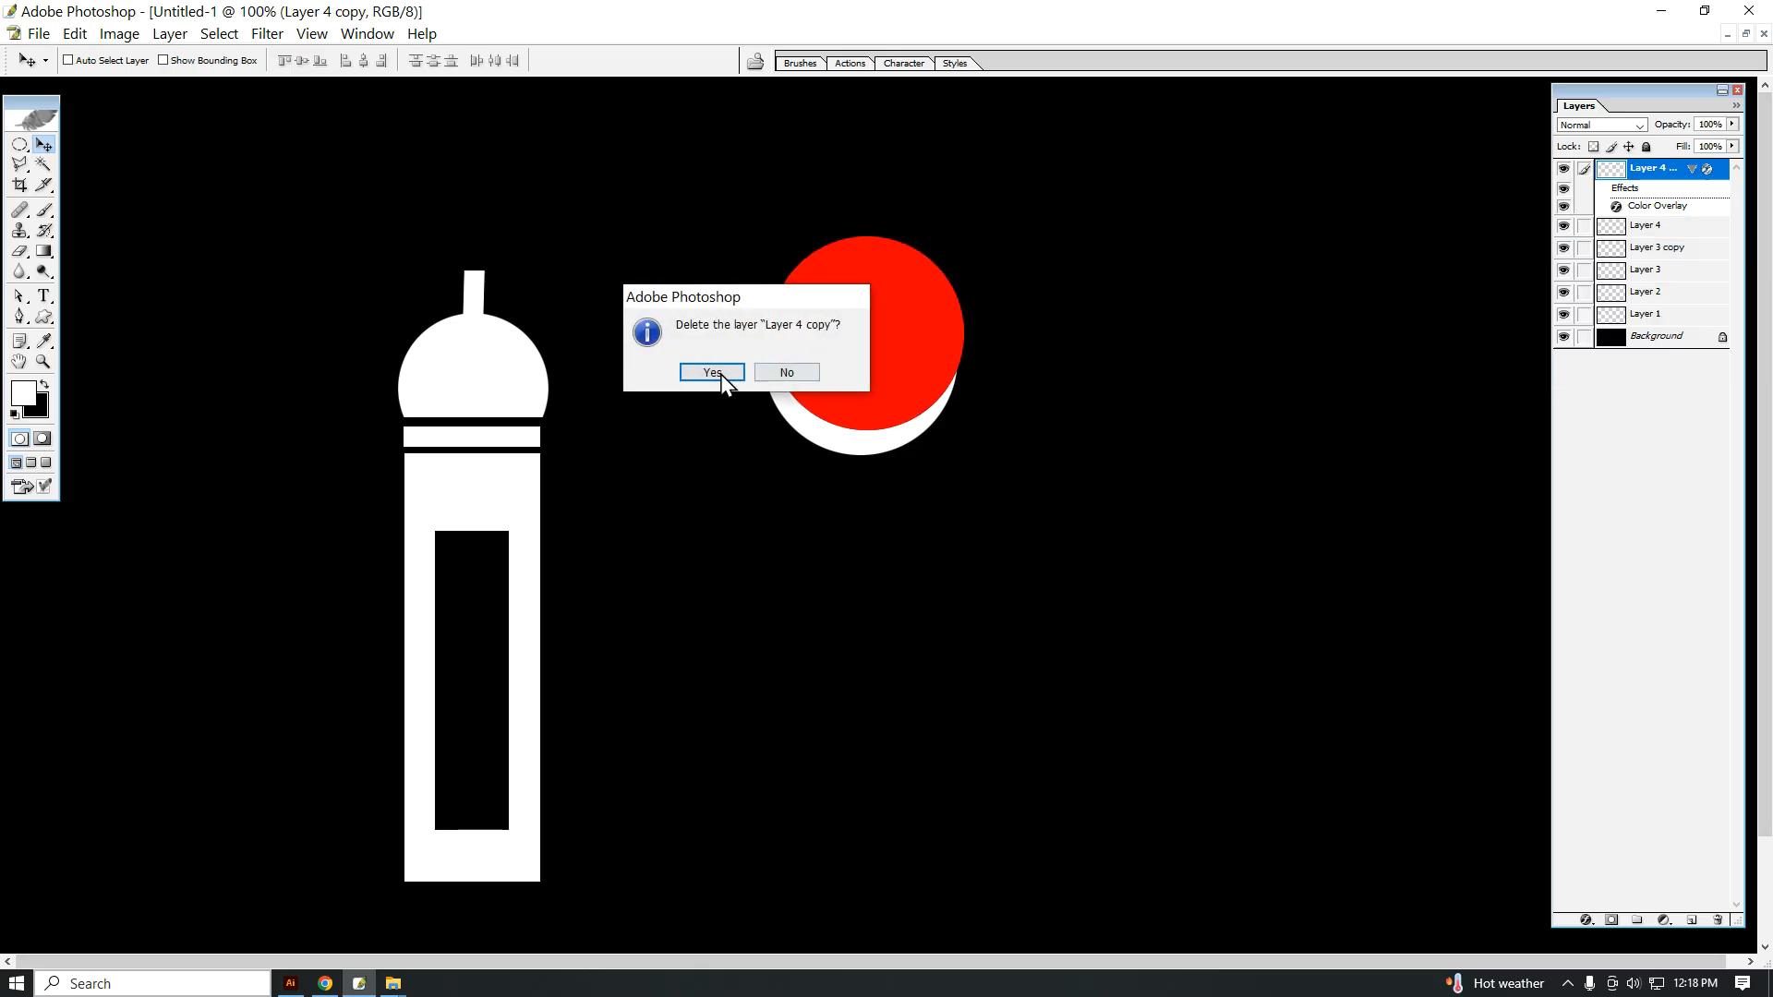
{"action": "left_click", "coordinate": [693, 373]}
Step: Move the white crescent onto the top of the post above the dome
{"action": "right_click", "coordinate": [875, 446]}
{"action": "left_click", "coordinate": [914, 473]}
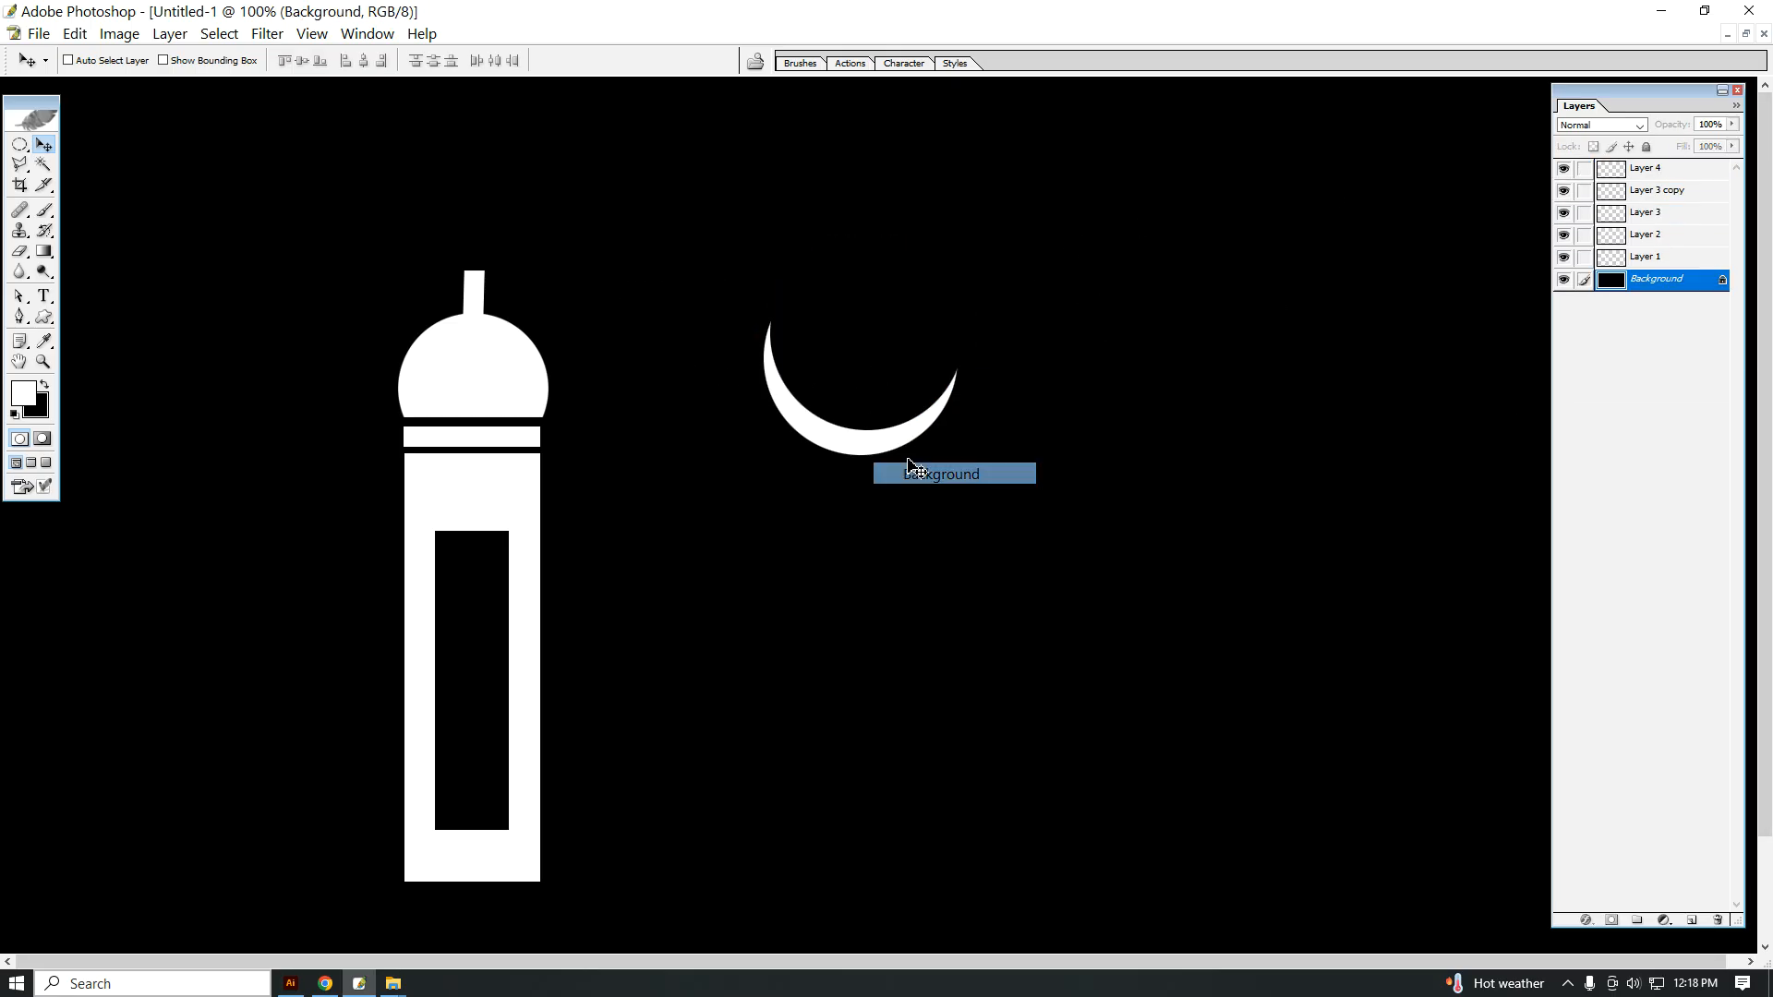
{"action": "left_click", "coordinate": [842, 426]}
{"action": "left_click", "coordinate": [779, 372]}
{"action": "right_click", "coordinate": [826, 440]}
{"action": "left_click", "coordinate": [846, 445]}
{"action": "left_click_drag", "start_coordinate": [846, 434], "coordinate": [484, 277]}
Step: Scale the crescent down to roughly half the dome's width and centre it on the tip of the post
{"action": "key", "text": "ctrl+t"}
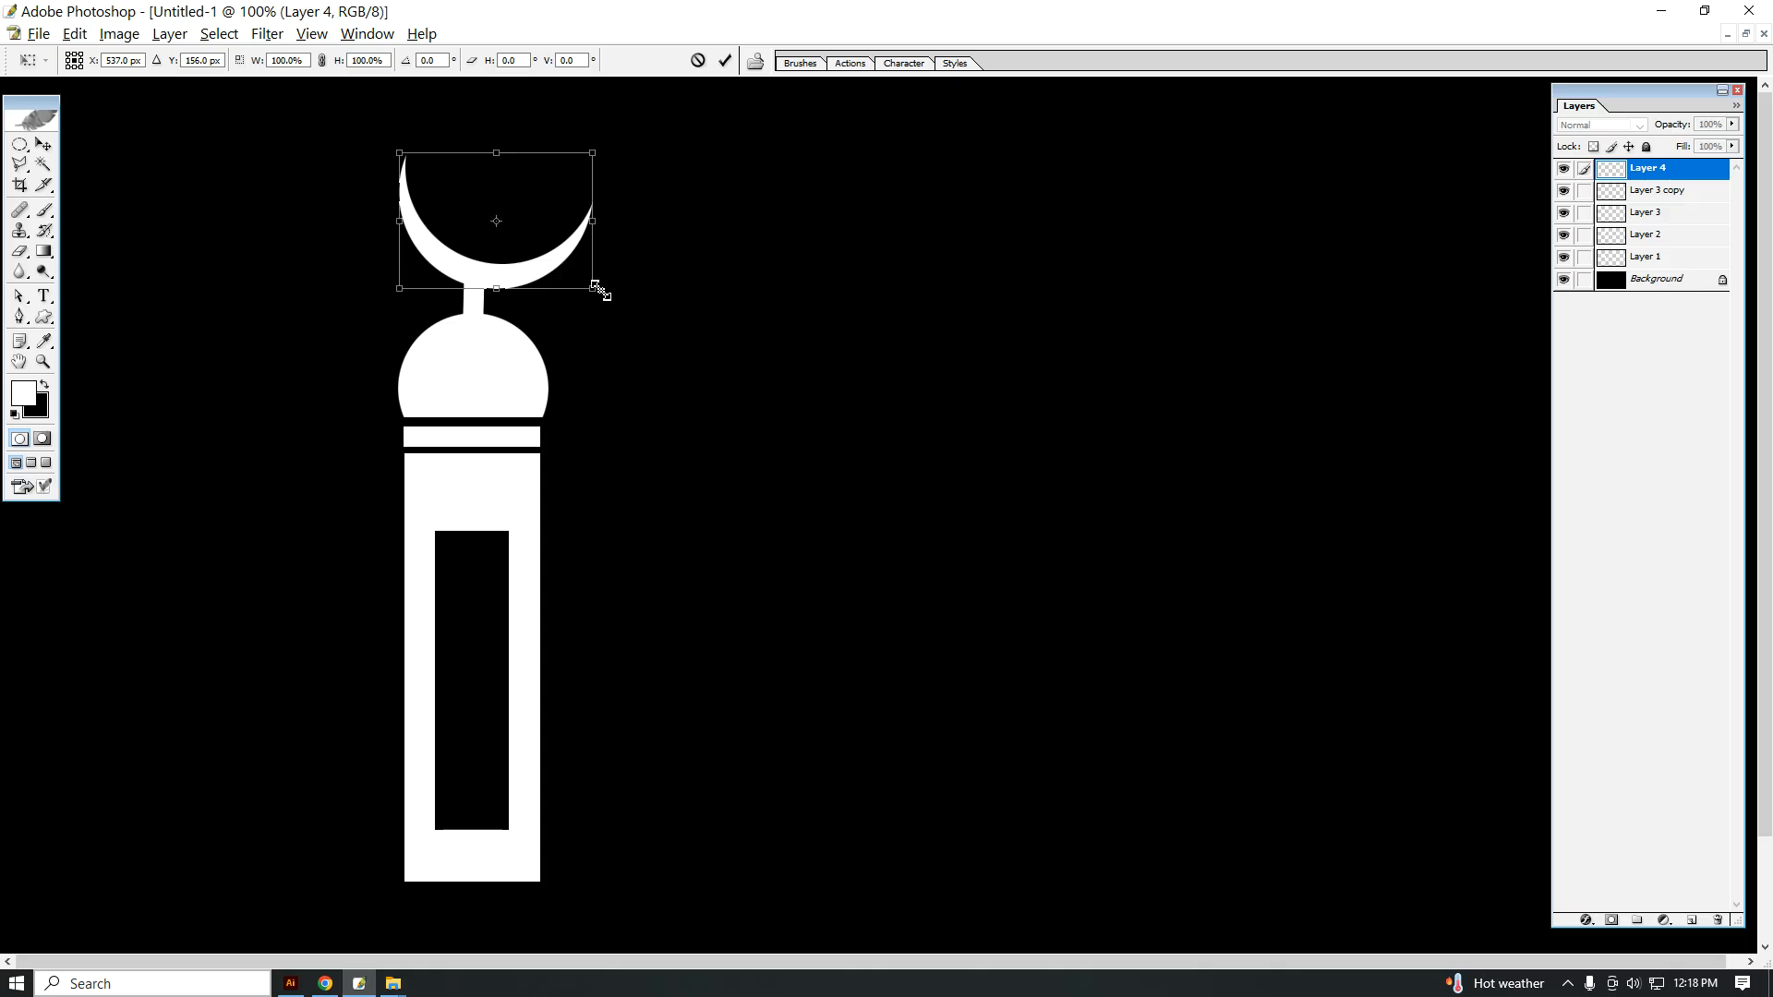
{"action": "left_click_drag", "start_coordinate": [592, 288], "coordinate": [511, 277]}
{"action": "key", "text": "Return"}
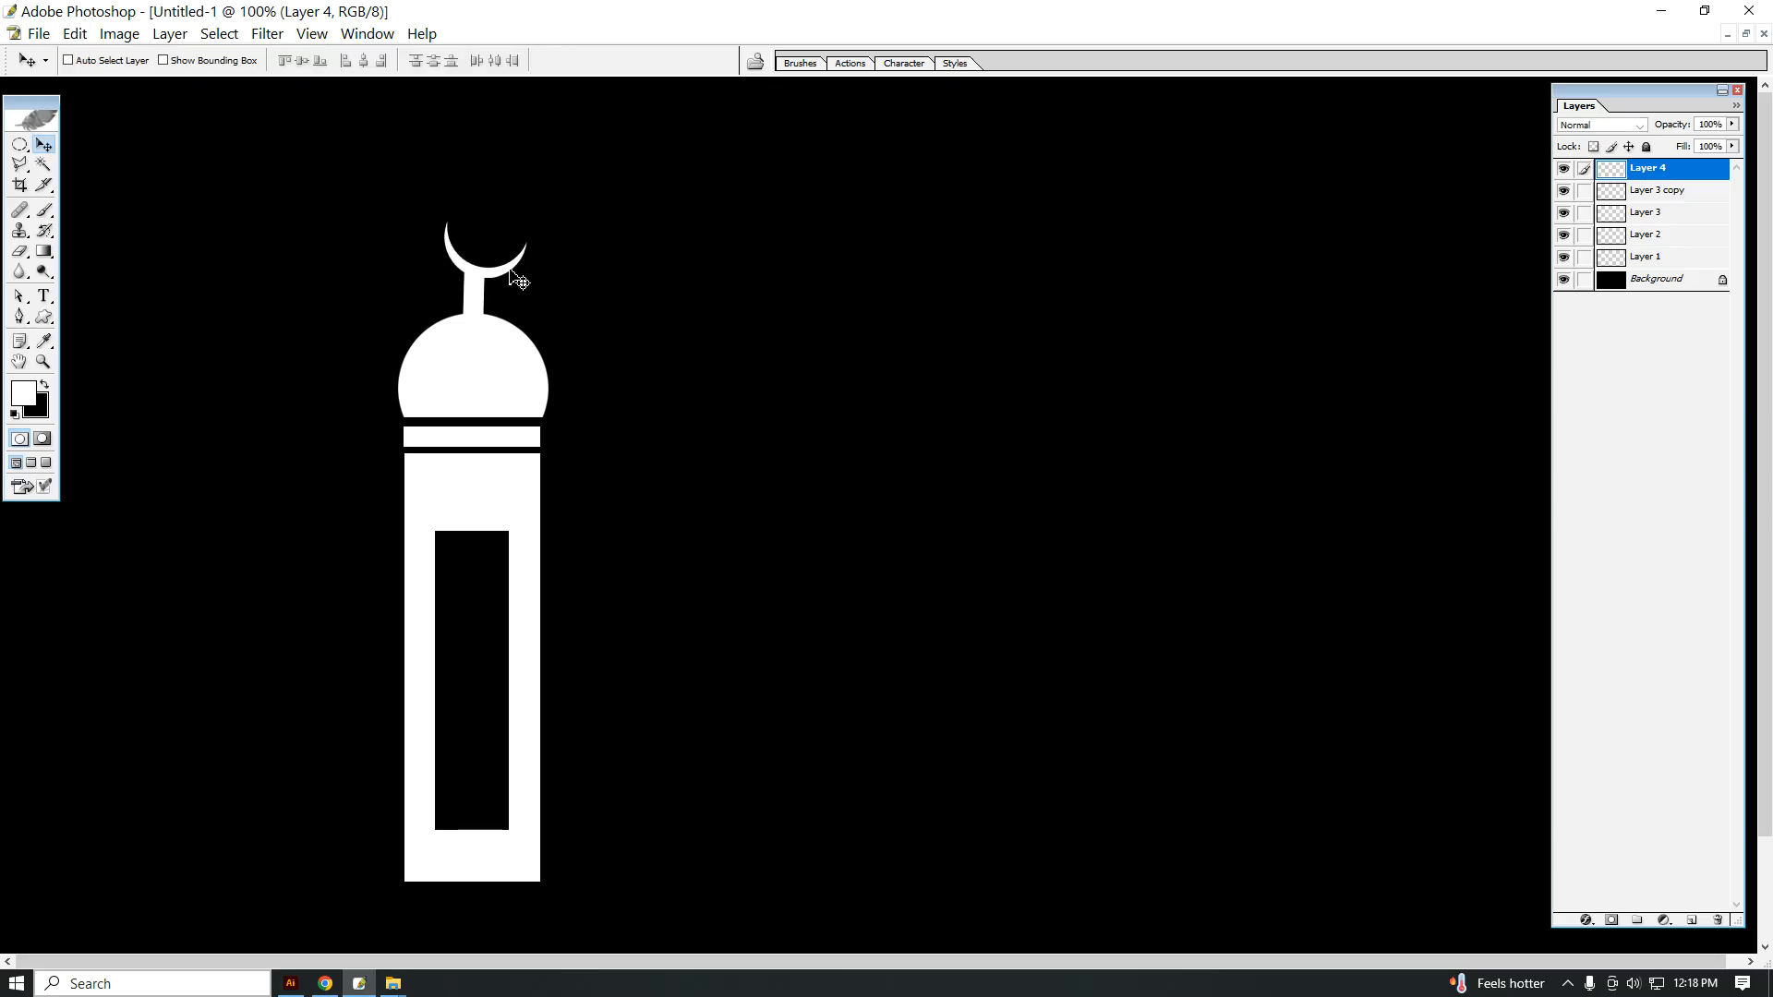
{"action": "left_click_drag", "start_coordinate": [510, 269], "coordinate": [496, 269]}
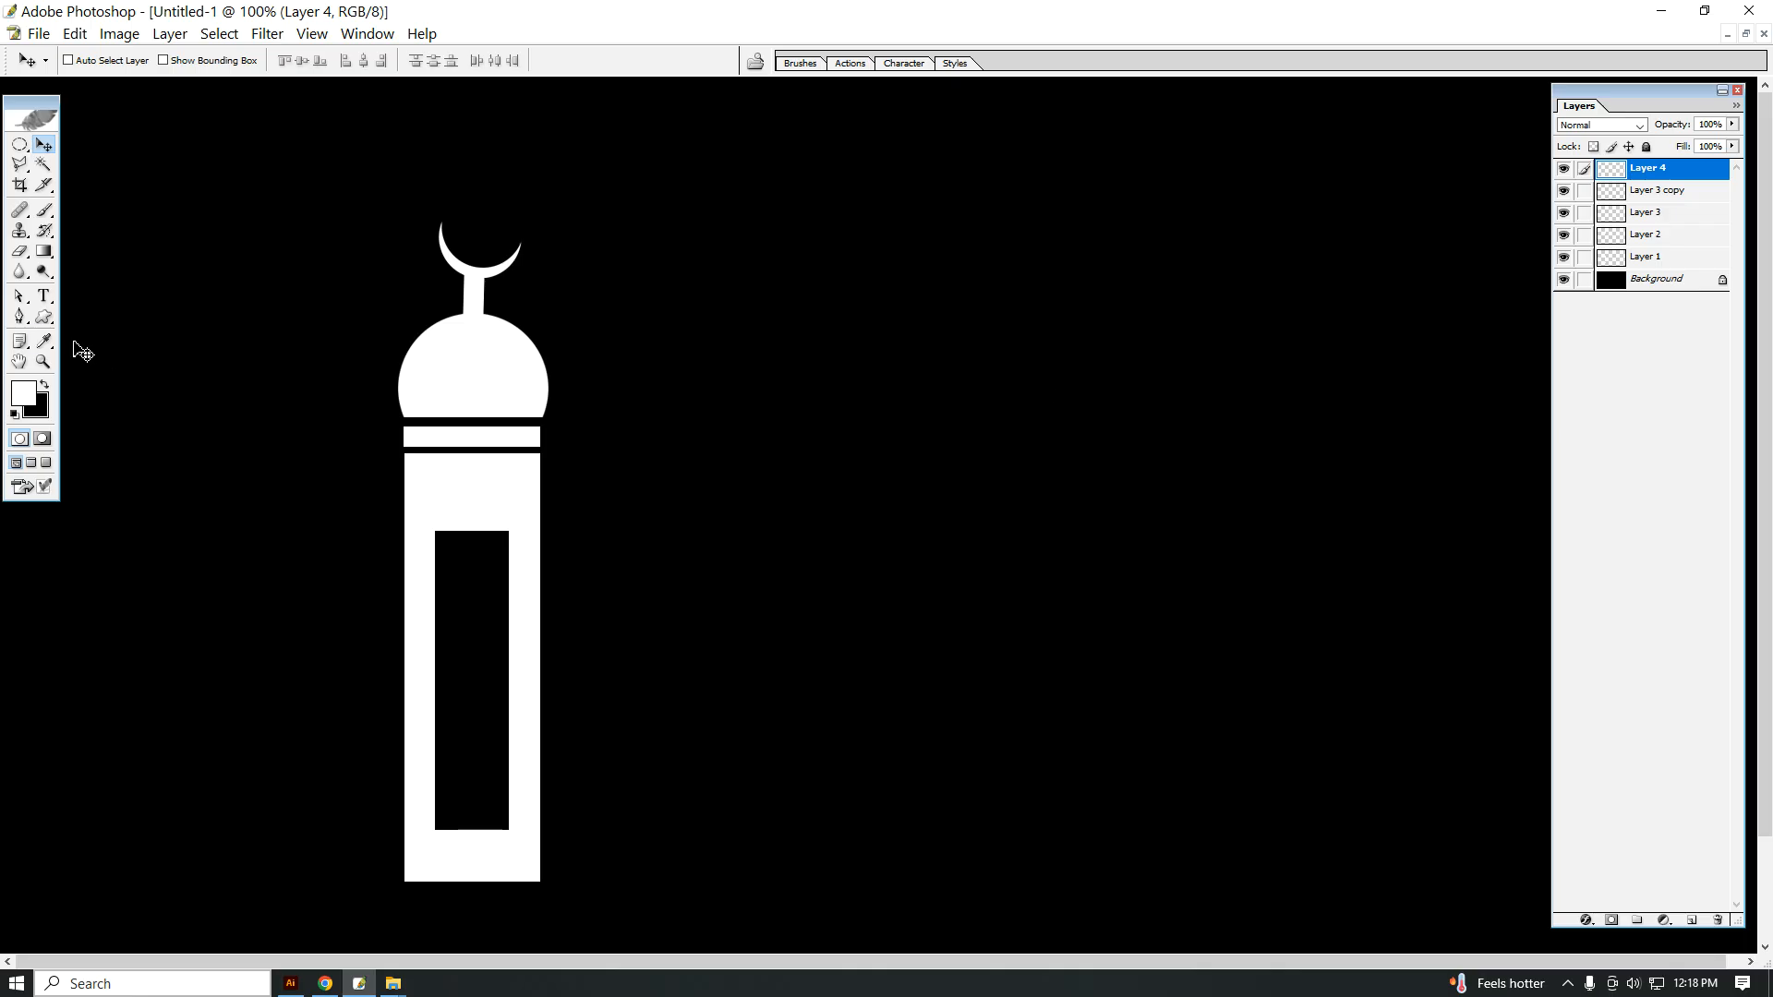
Step: Draw a small white star with the Custom Shape tool in the empty area beside the tower
{"action": "left_click", "coordinate": [43, 318]}
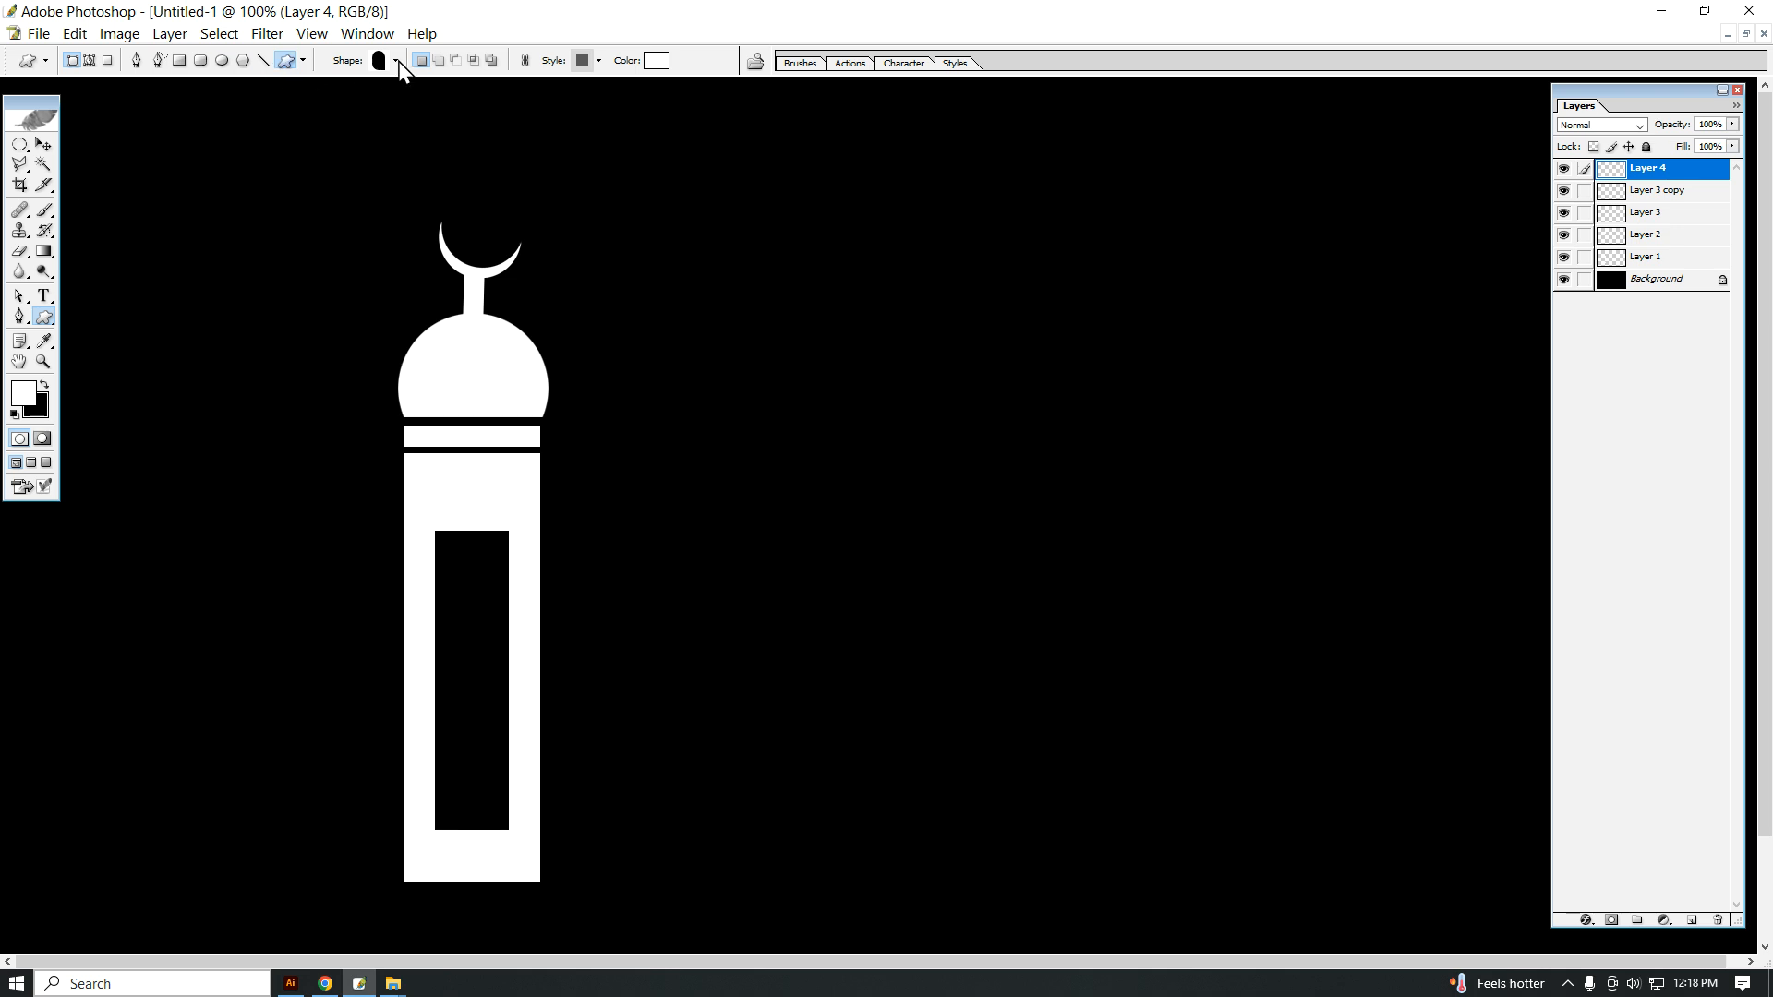
{"action": "right_click", "coordinate": [42, 318]}
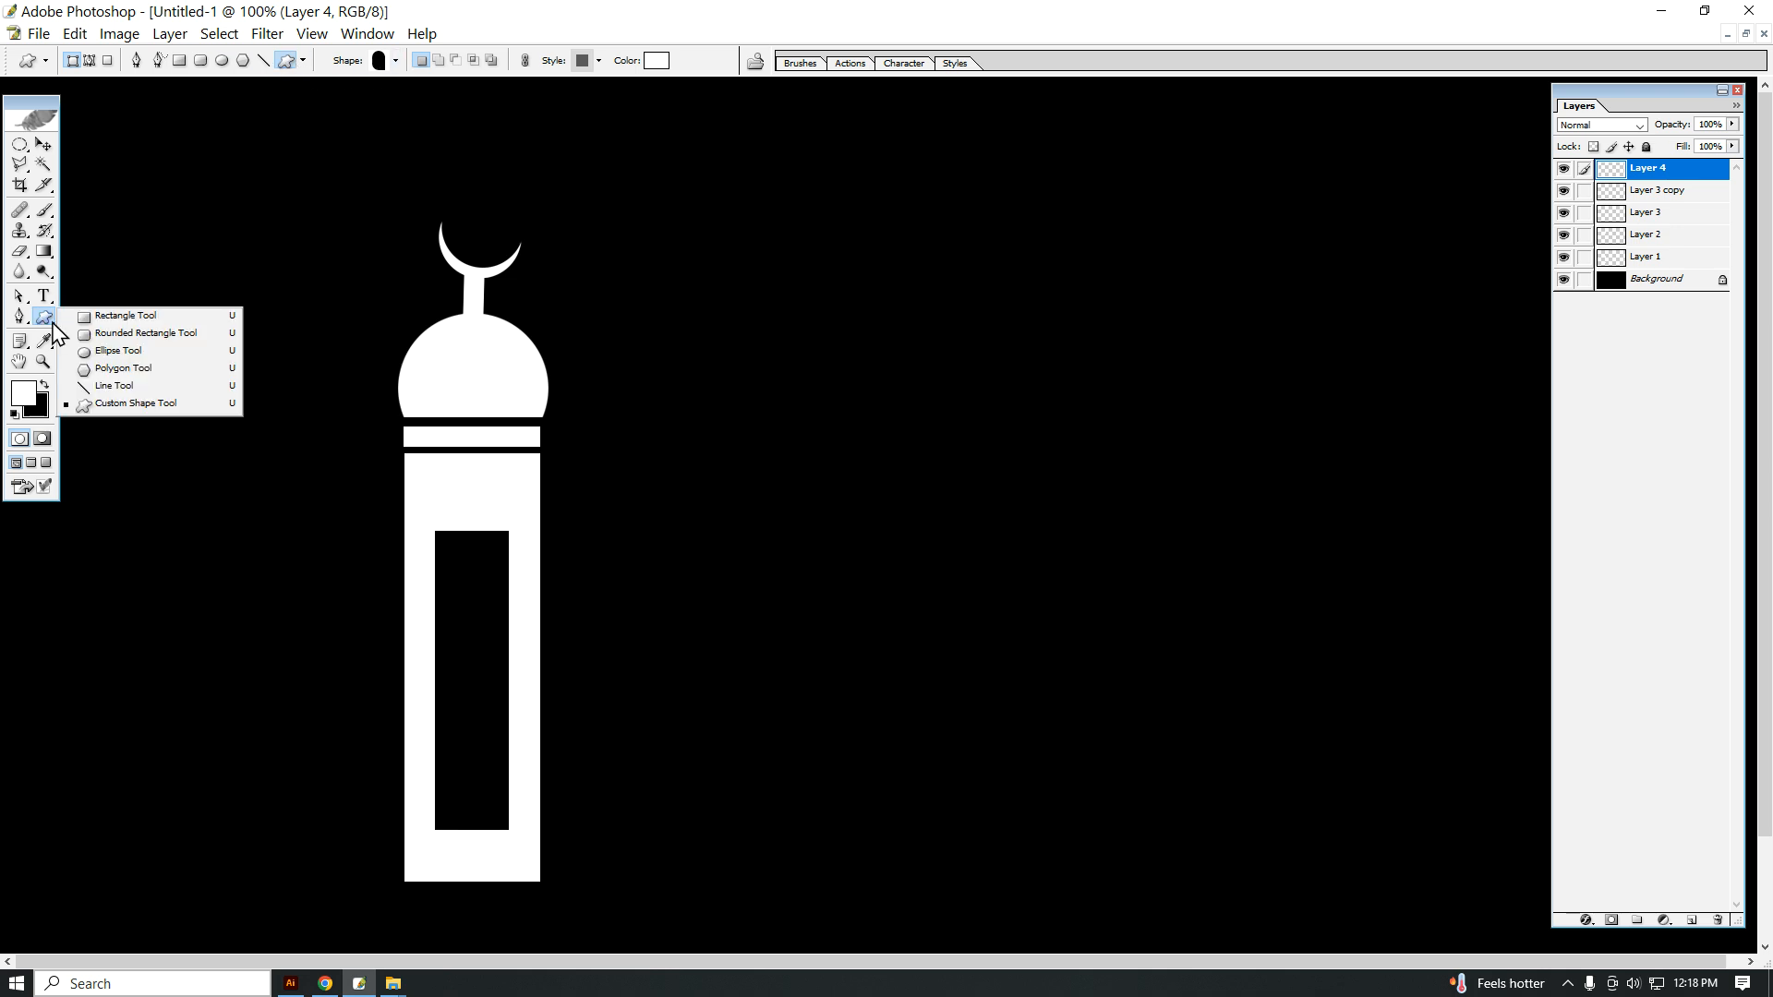
{"action": "left_click", "coordinate": [107, 403]}
{"action": "left_click", "coordinate": [378, 62]}
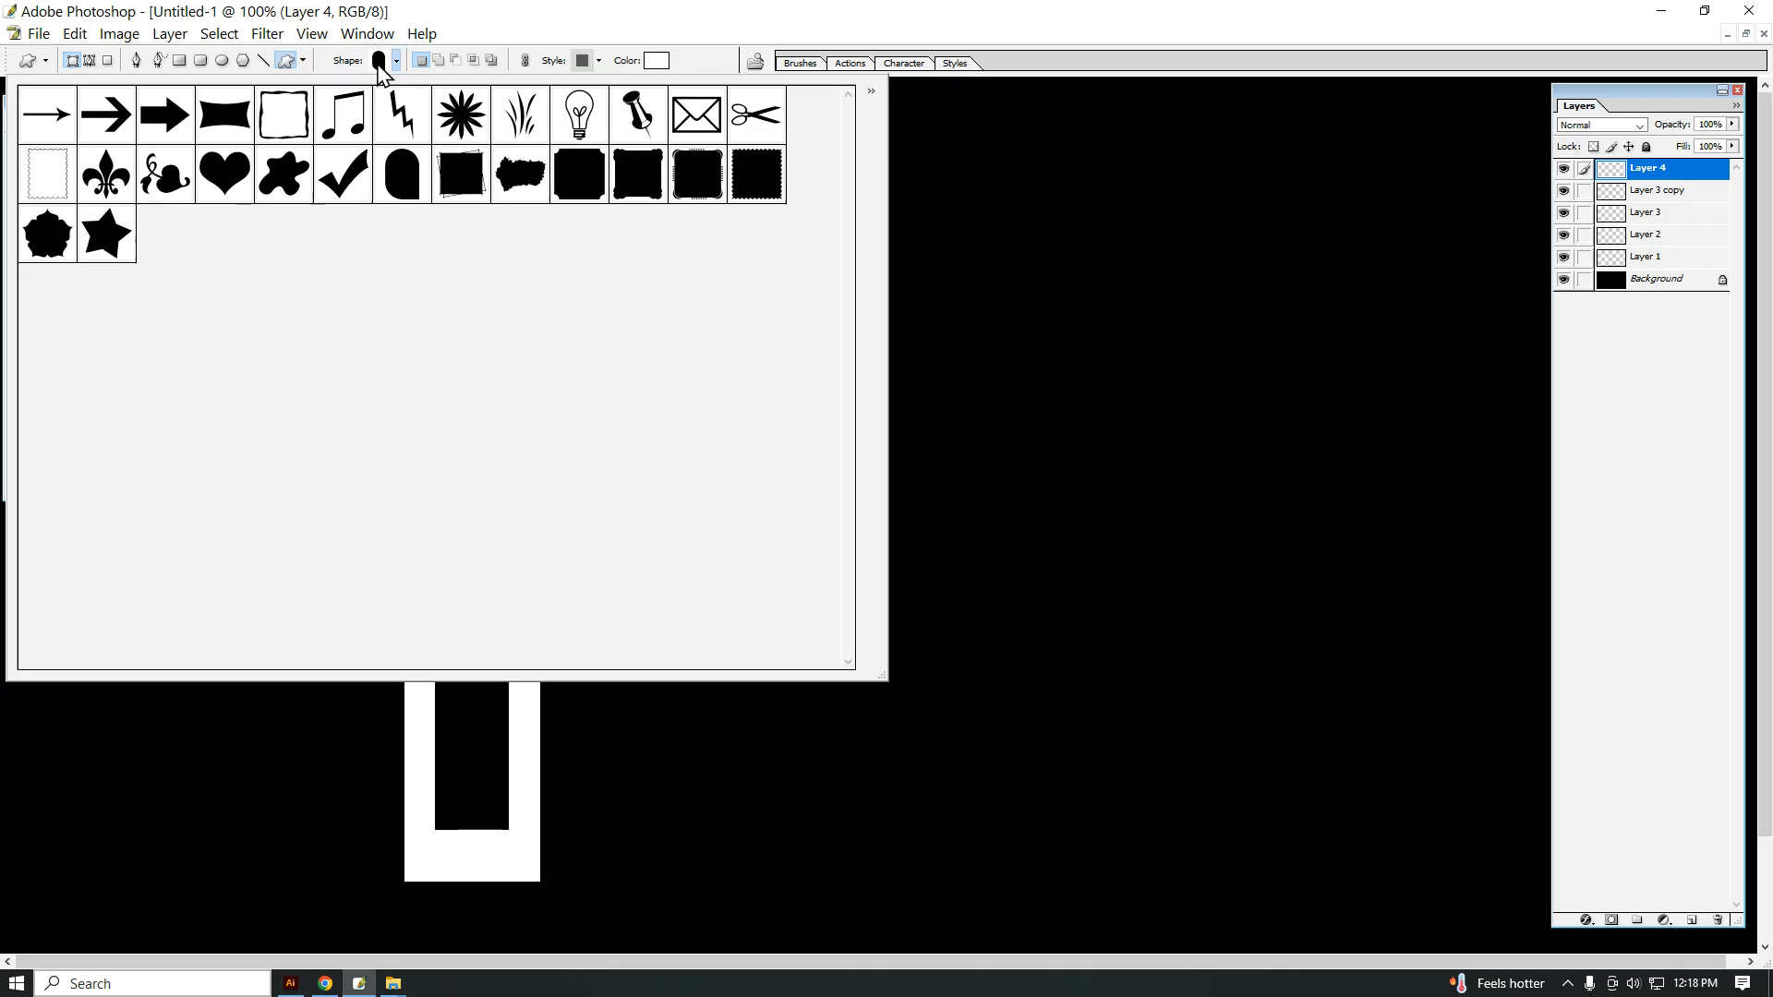
{"action": "double_click", "coordinate": [115, 232]}
{"action": "left_click_drag", "start_coordinate": [737, 191], "coordinate": [819, 308]}
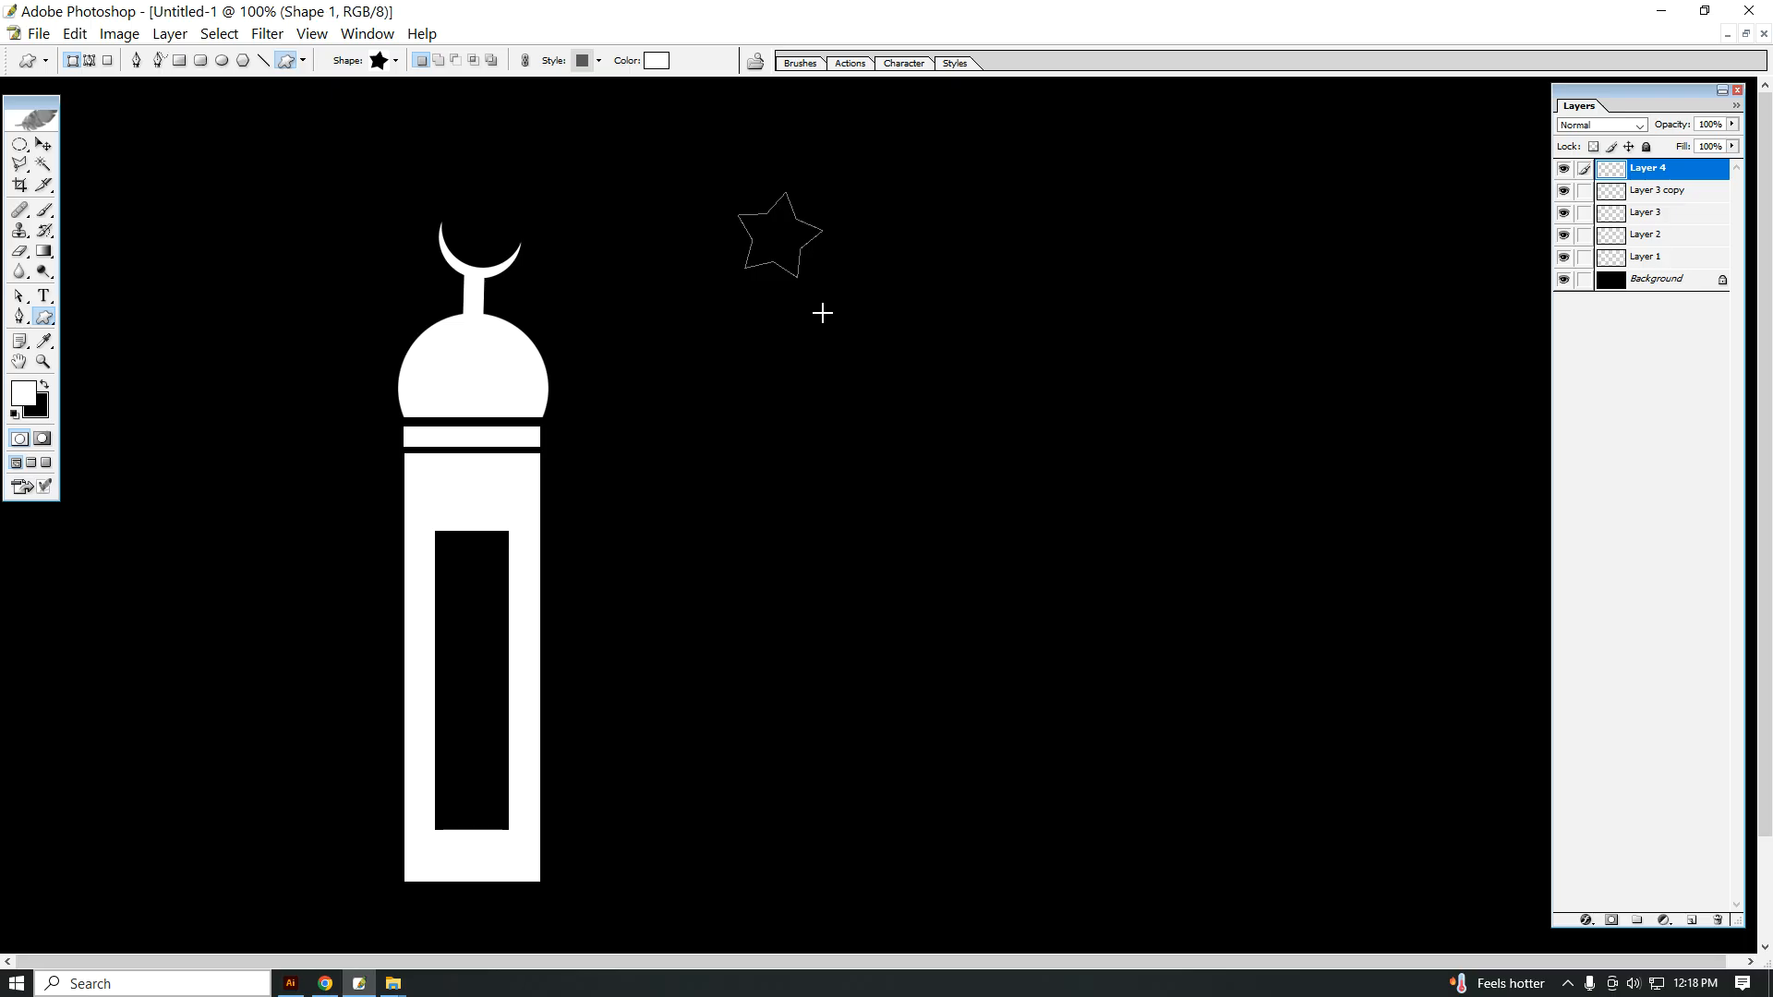
Step: Move the star to the crescent, scale it to 48%, and centre it inside the crescent's opening
{"action": "left_click", "coordinate": [43, 145]}
{"action": "left_click_drag", "start_coordinate": [779, 230], "coordinate": [506, 242]}
{"action": "key", "text": "ctrl+t"}
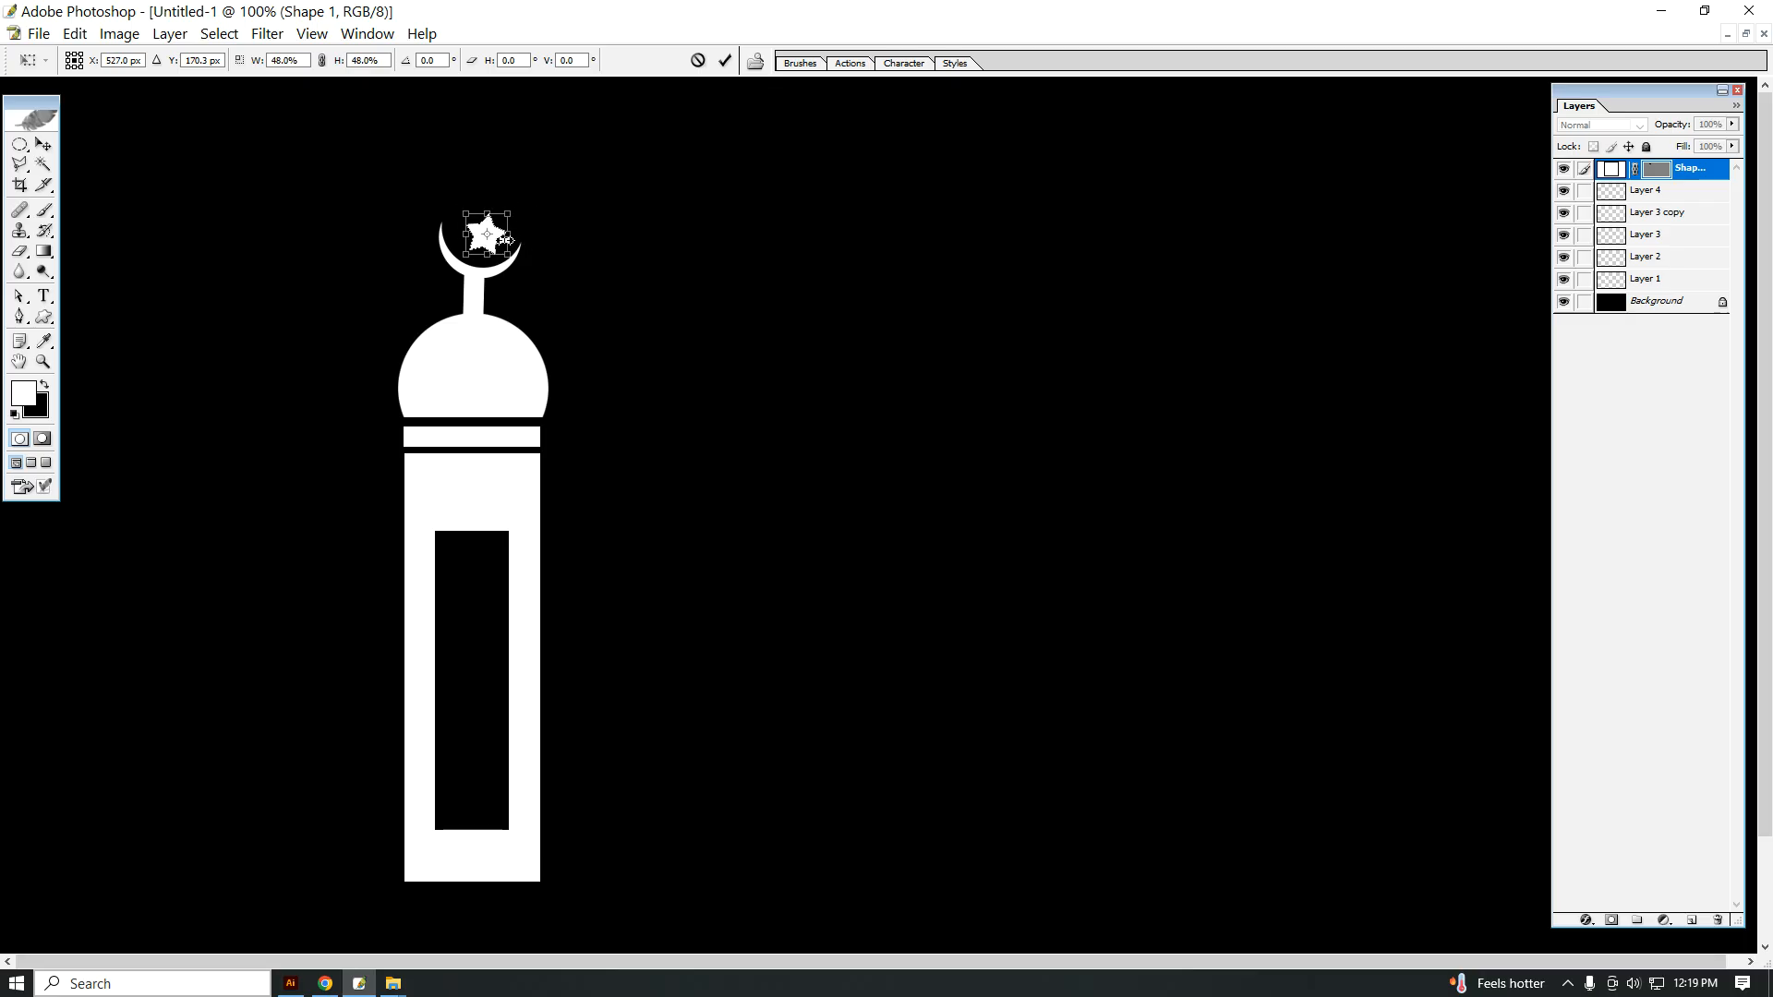
{"action": "key", "text": "Return"}
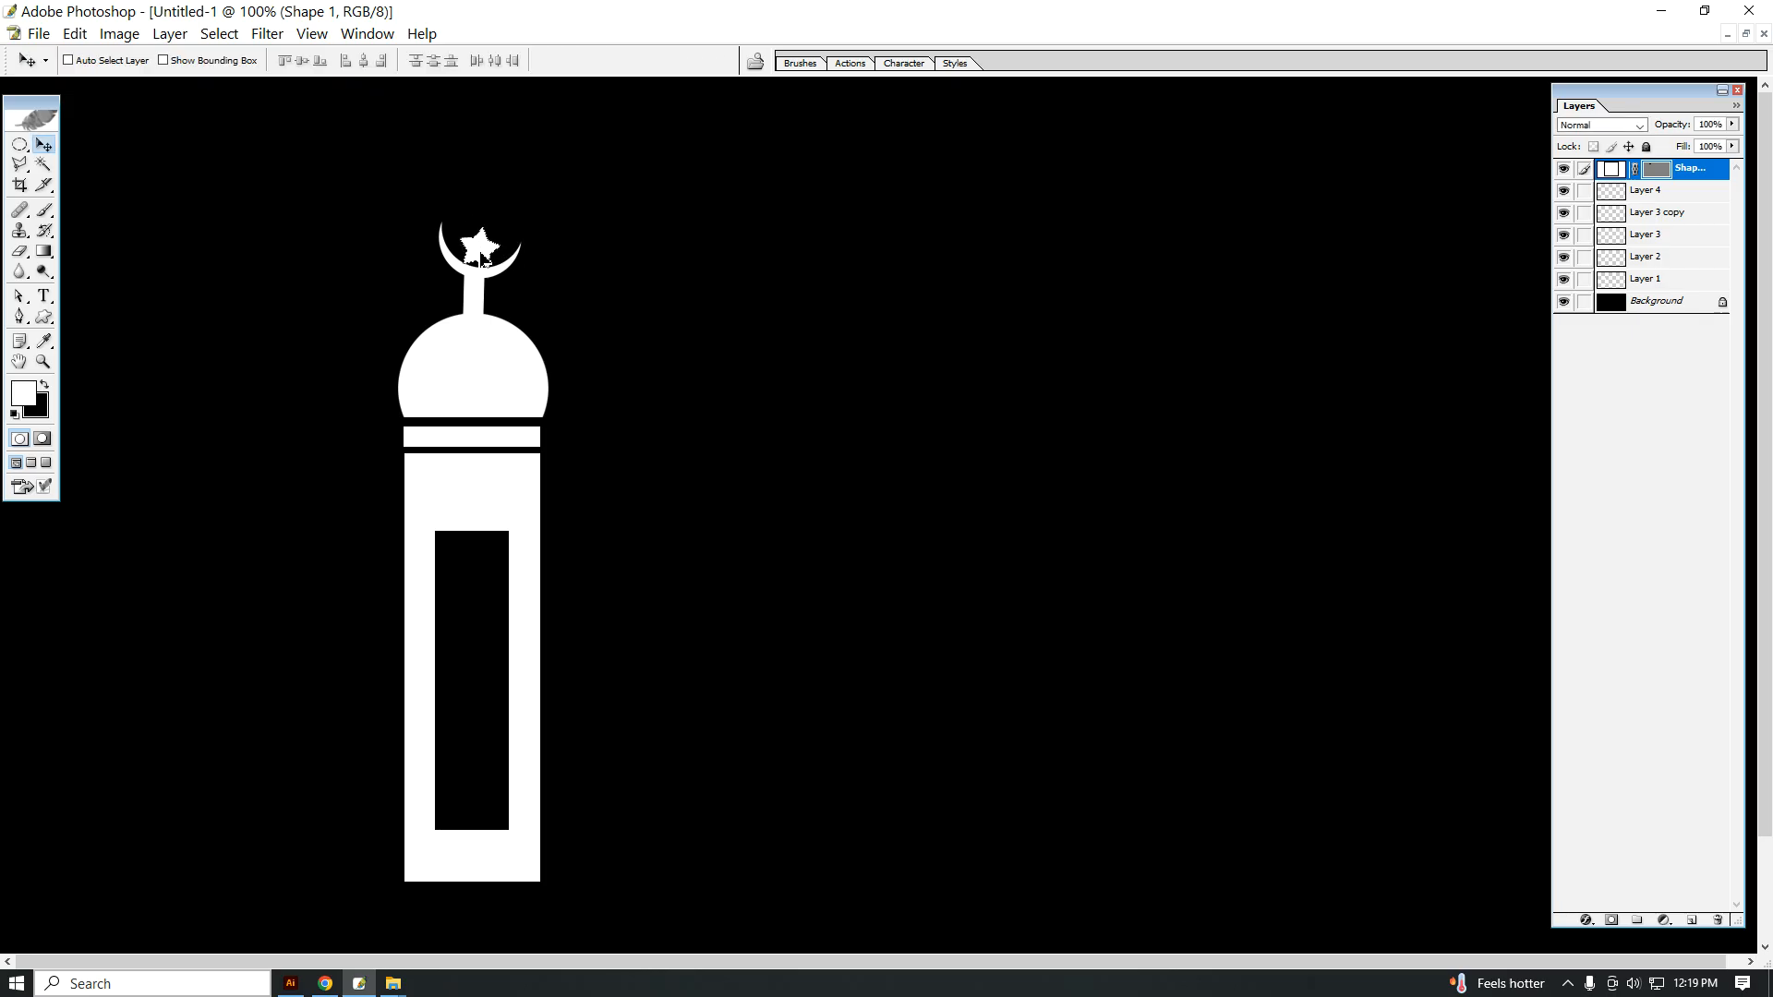
{"action": "right_click", "coordinate": [780, 311]}
{"action": "left_click", "coordinate": [807, 325]}
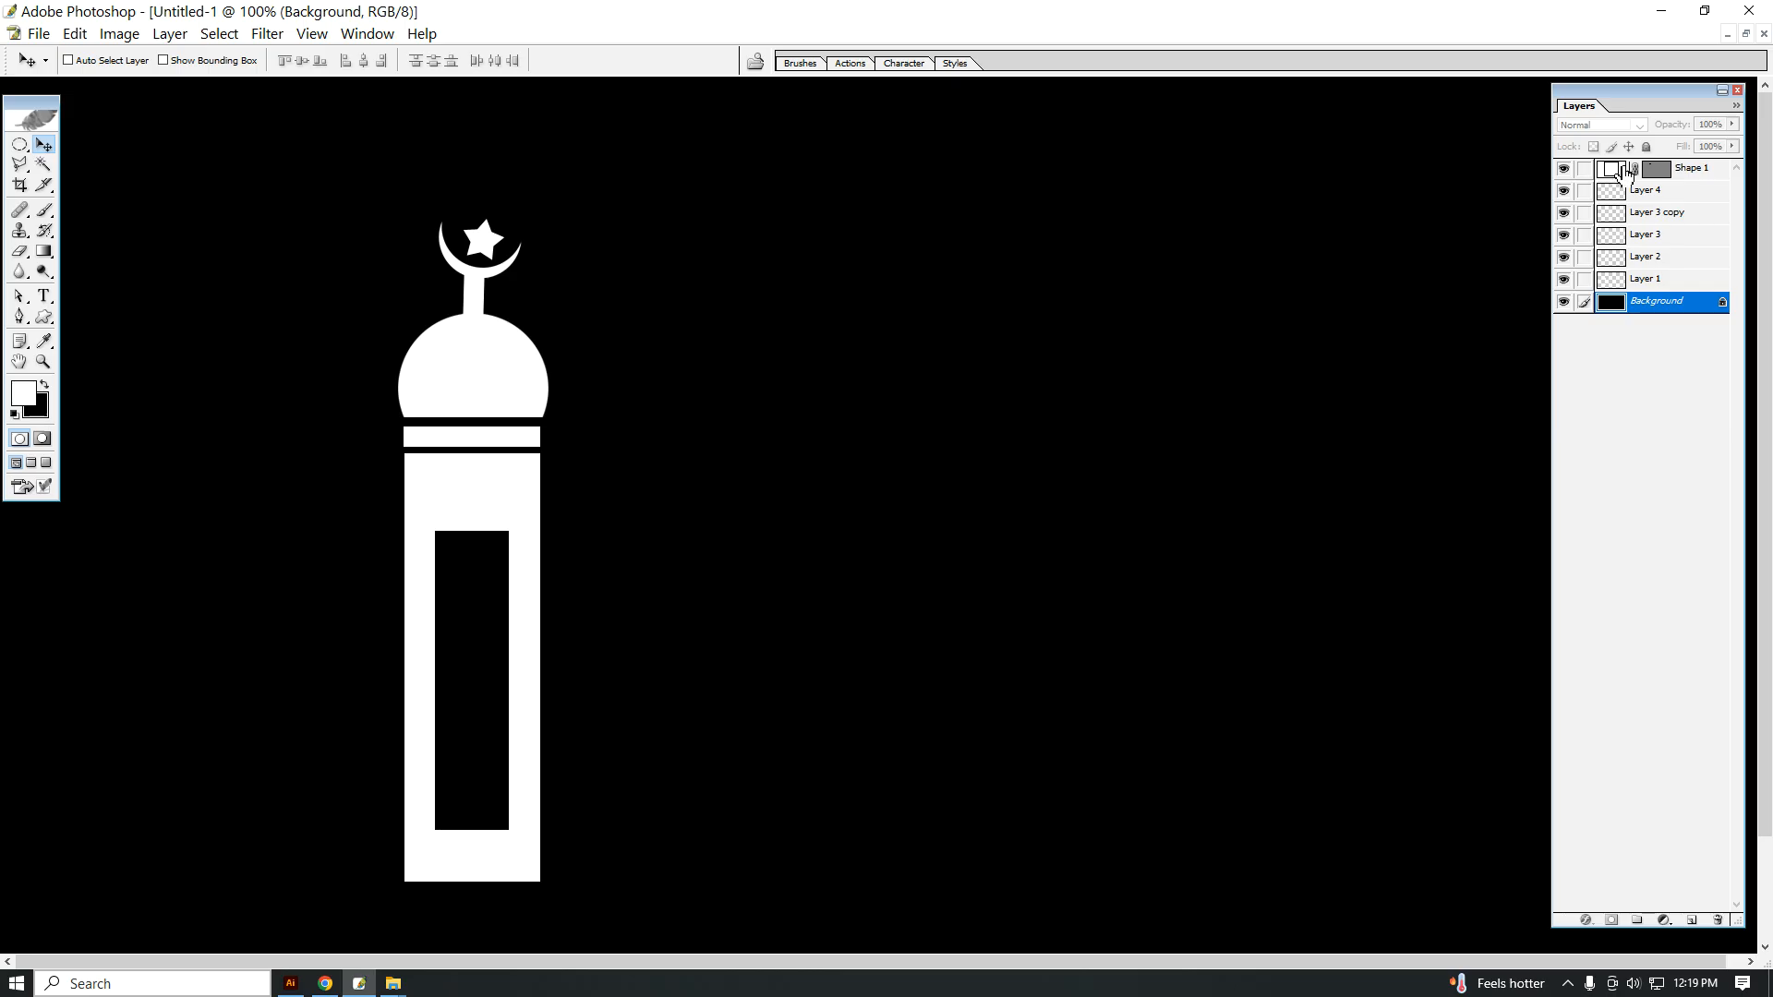
Step: Link all the tower layers except the background and merge them into a single layer
{"action": "left_click", "coordinate": [1584, 169]}
{"action": "left_click", "coordinate": [1595, 193]}
{"action": "left_click_drag", "start_coordinate": [1584, 169], "coordinate": [1584, 316]}
{"action": "left_click", "coordinate": [1584, 302]}
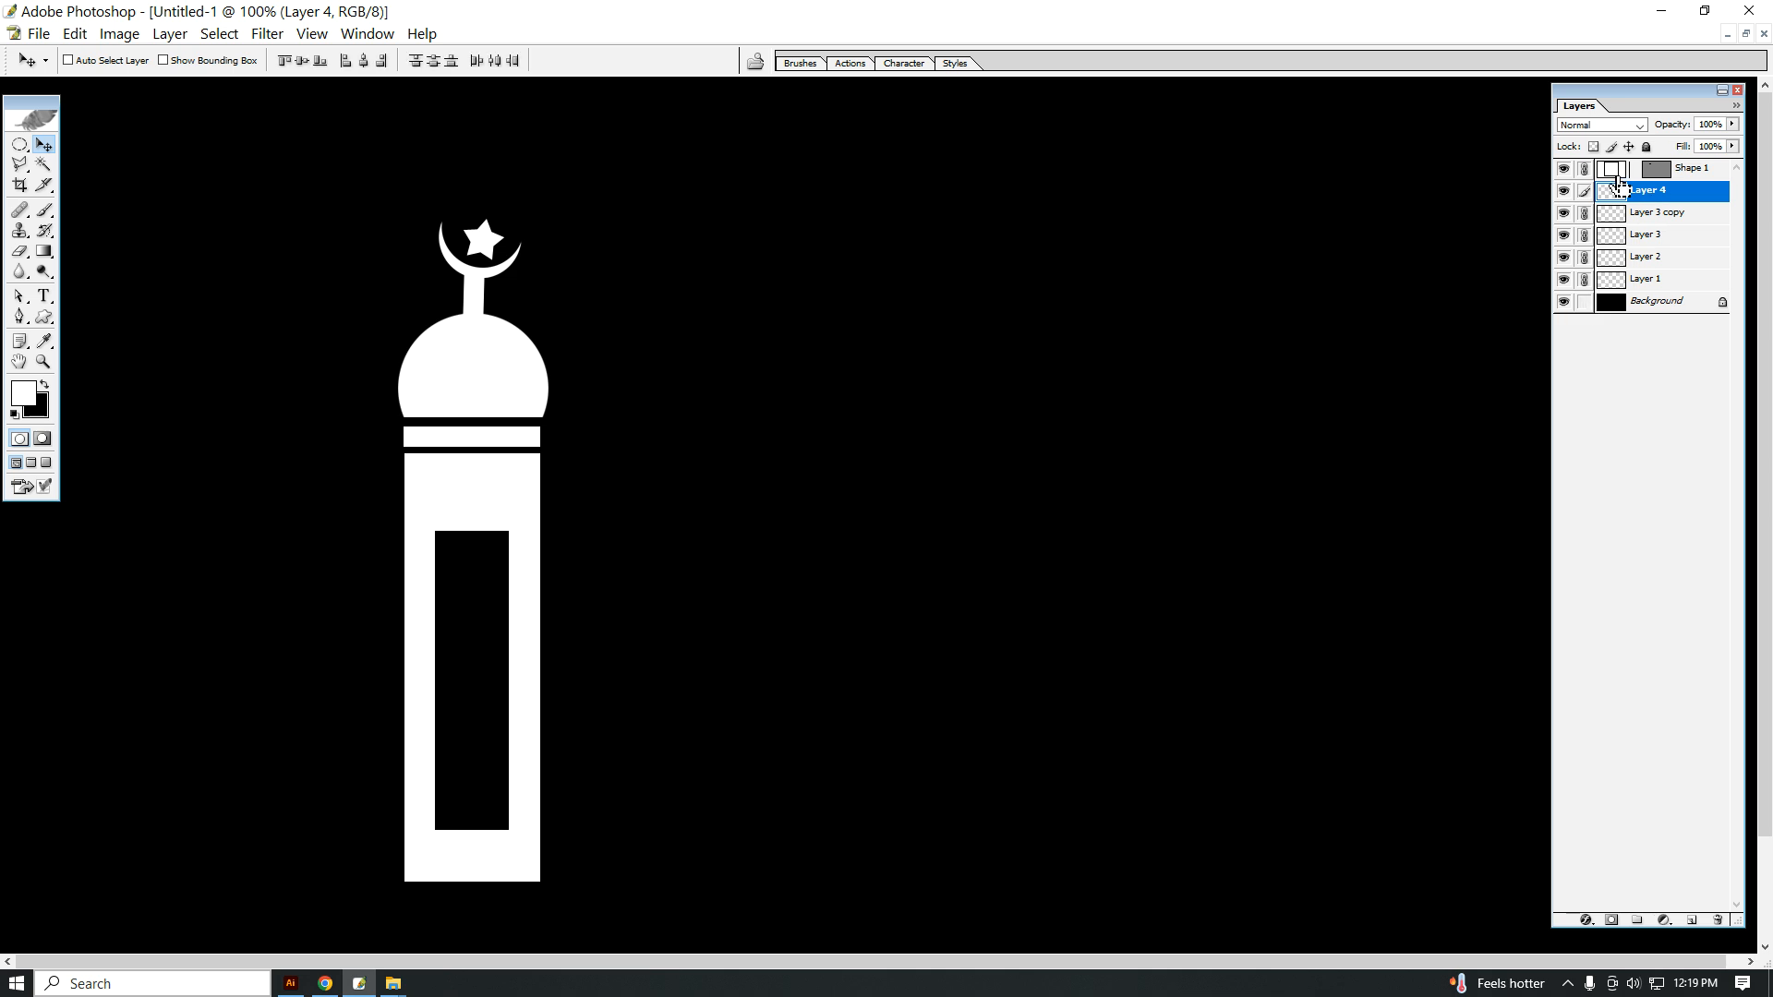
{"action": "key", "text": "ctrl+e"}
Step: Move the merged tower lower on the canvas and place a duplicate to its right at the same height
{"action": "left_click", "coordinate": [500, 474], "text": "alt"}
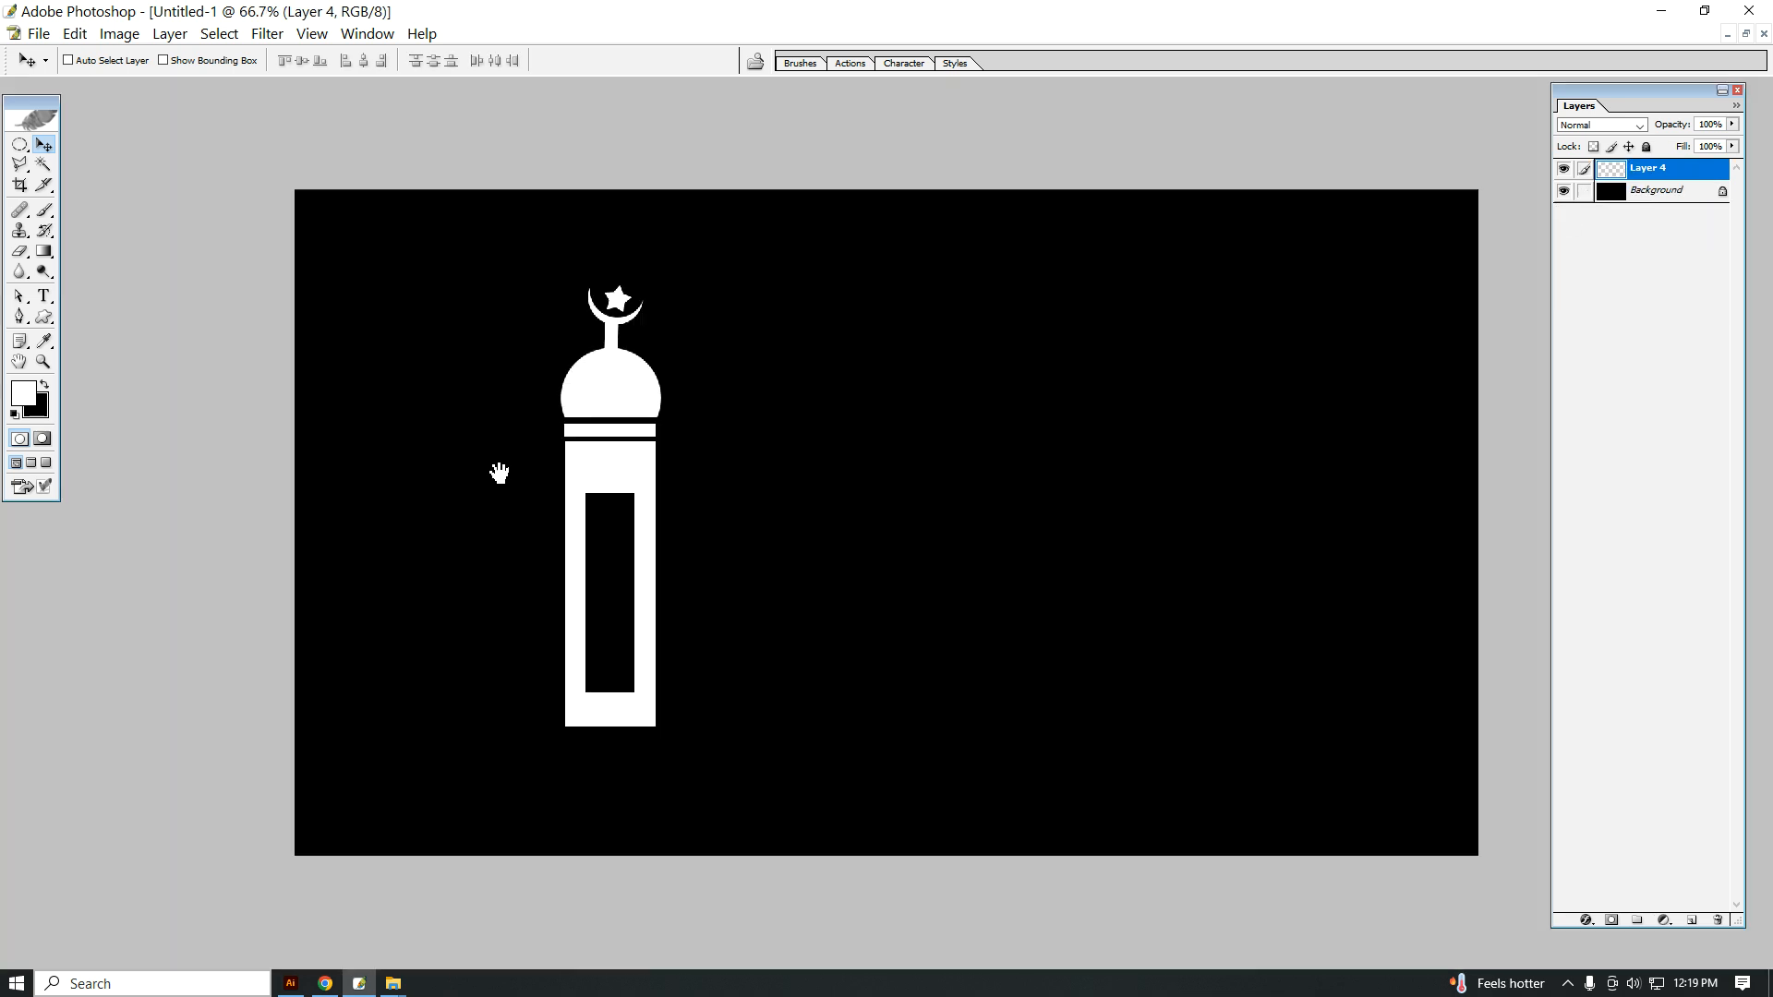
{"action": "left_click_drag", "start_coordinate": [606, 466], "coordinate": [942, 530]}
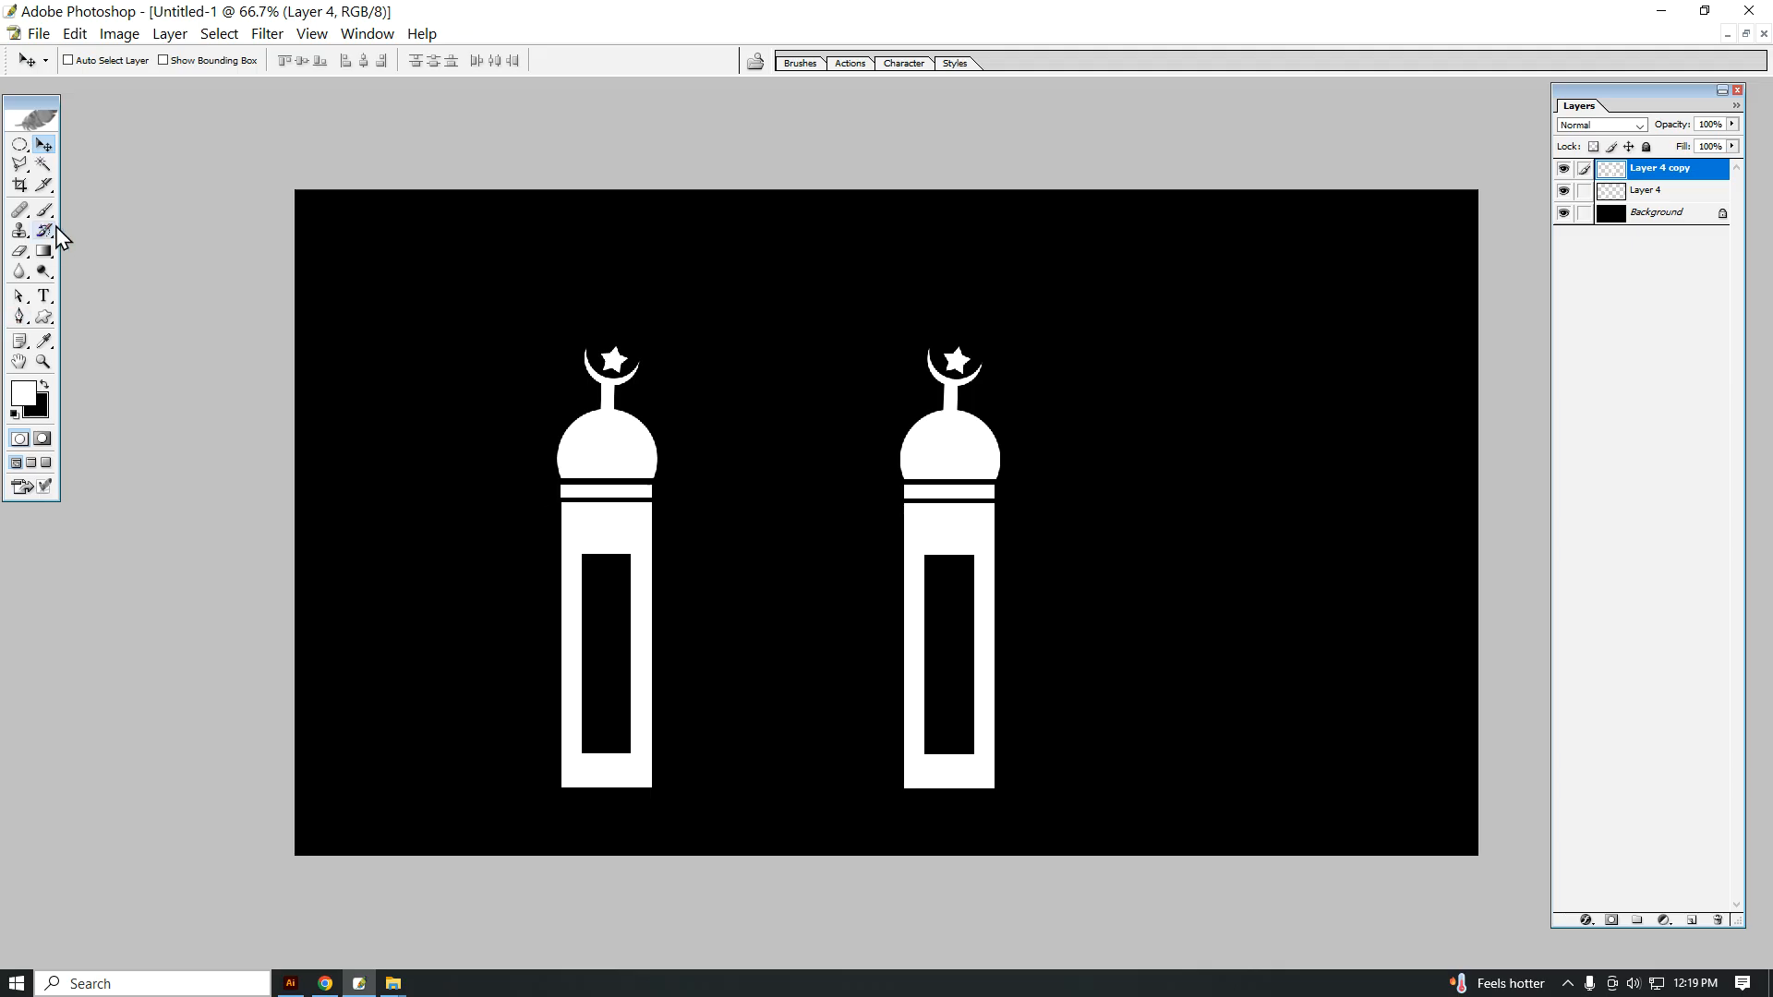
Step: Fill a rectangular selection spanning the gap between the two towers with white on a new layer, matching the tower bodies' height
{"action": "left_click_drag", "start_coordinate": [20, 145], "coordinate": [111, 146]}
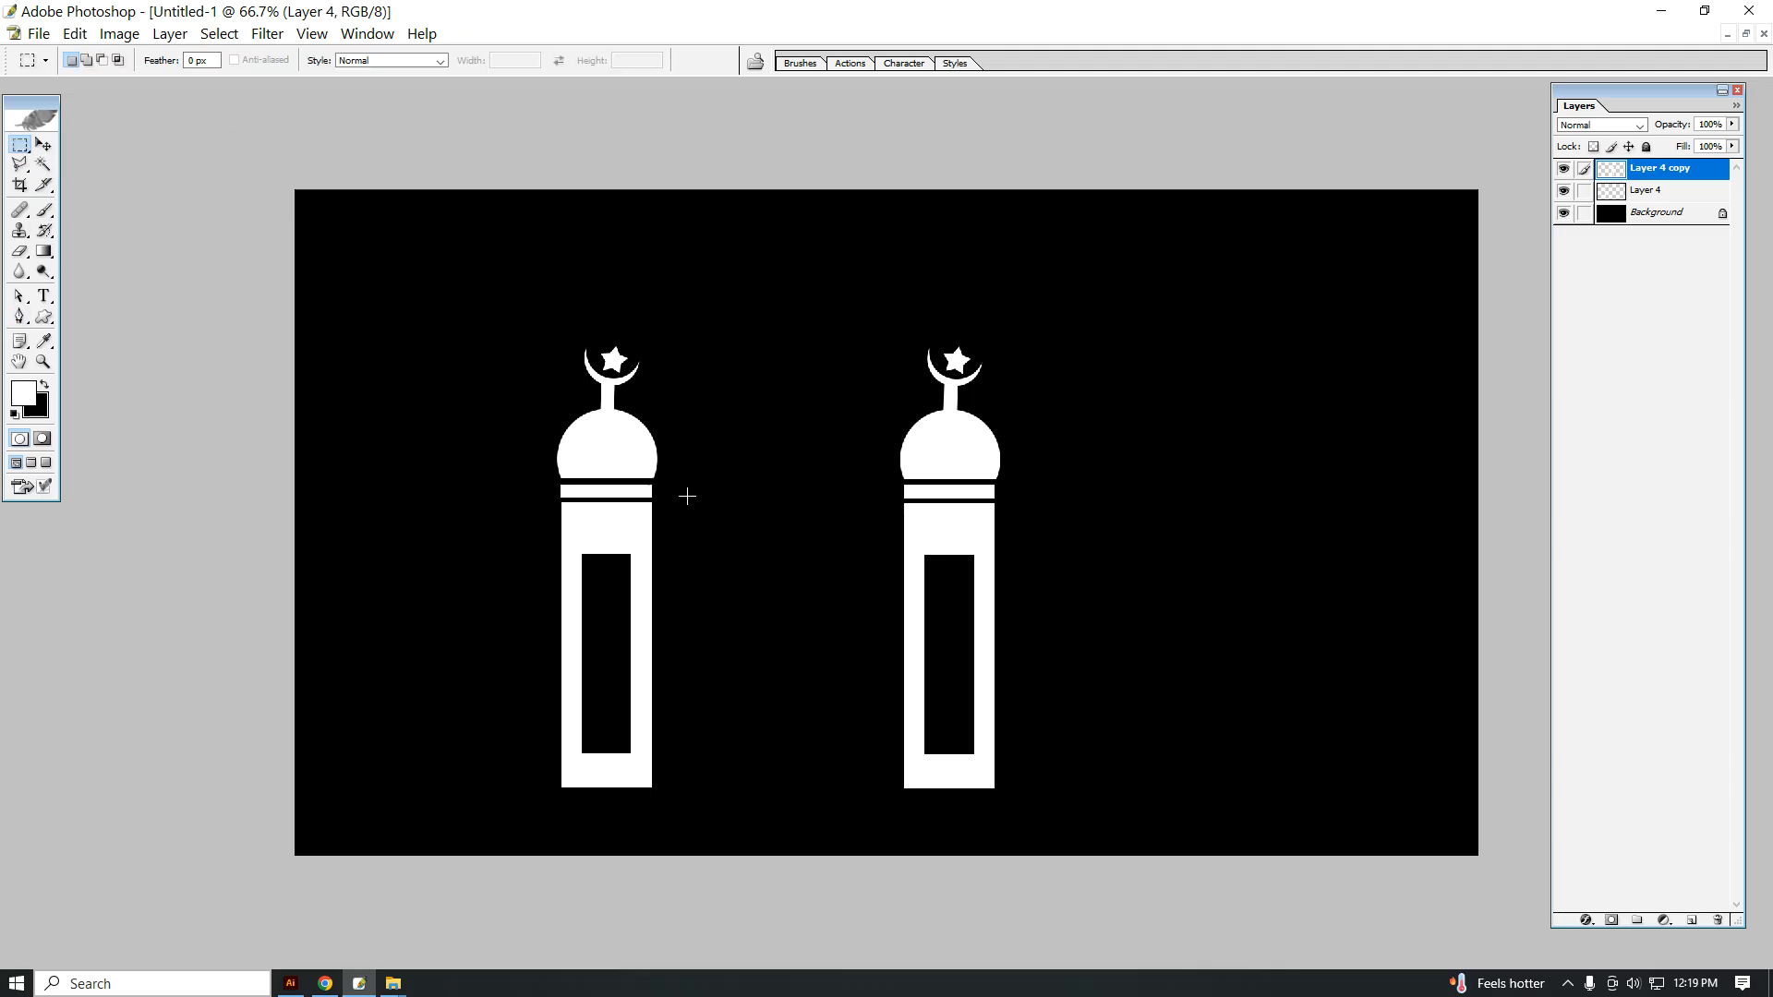
{"action": "left_click_drag", "start_coordinate": [808, 755], "coordinate": [881, 785]}
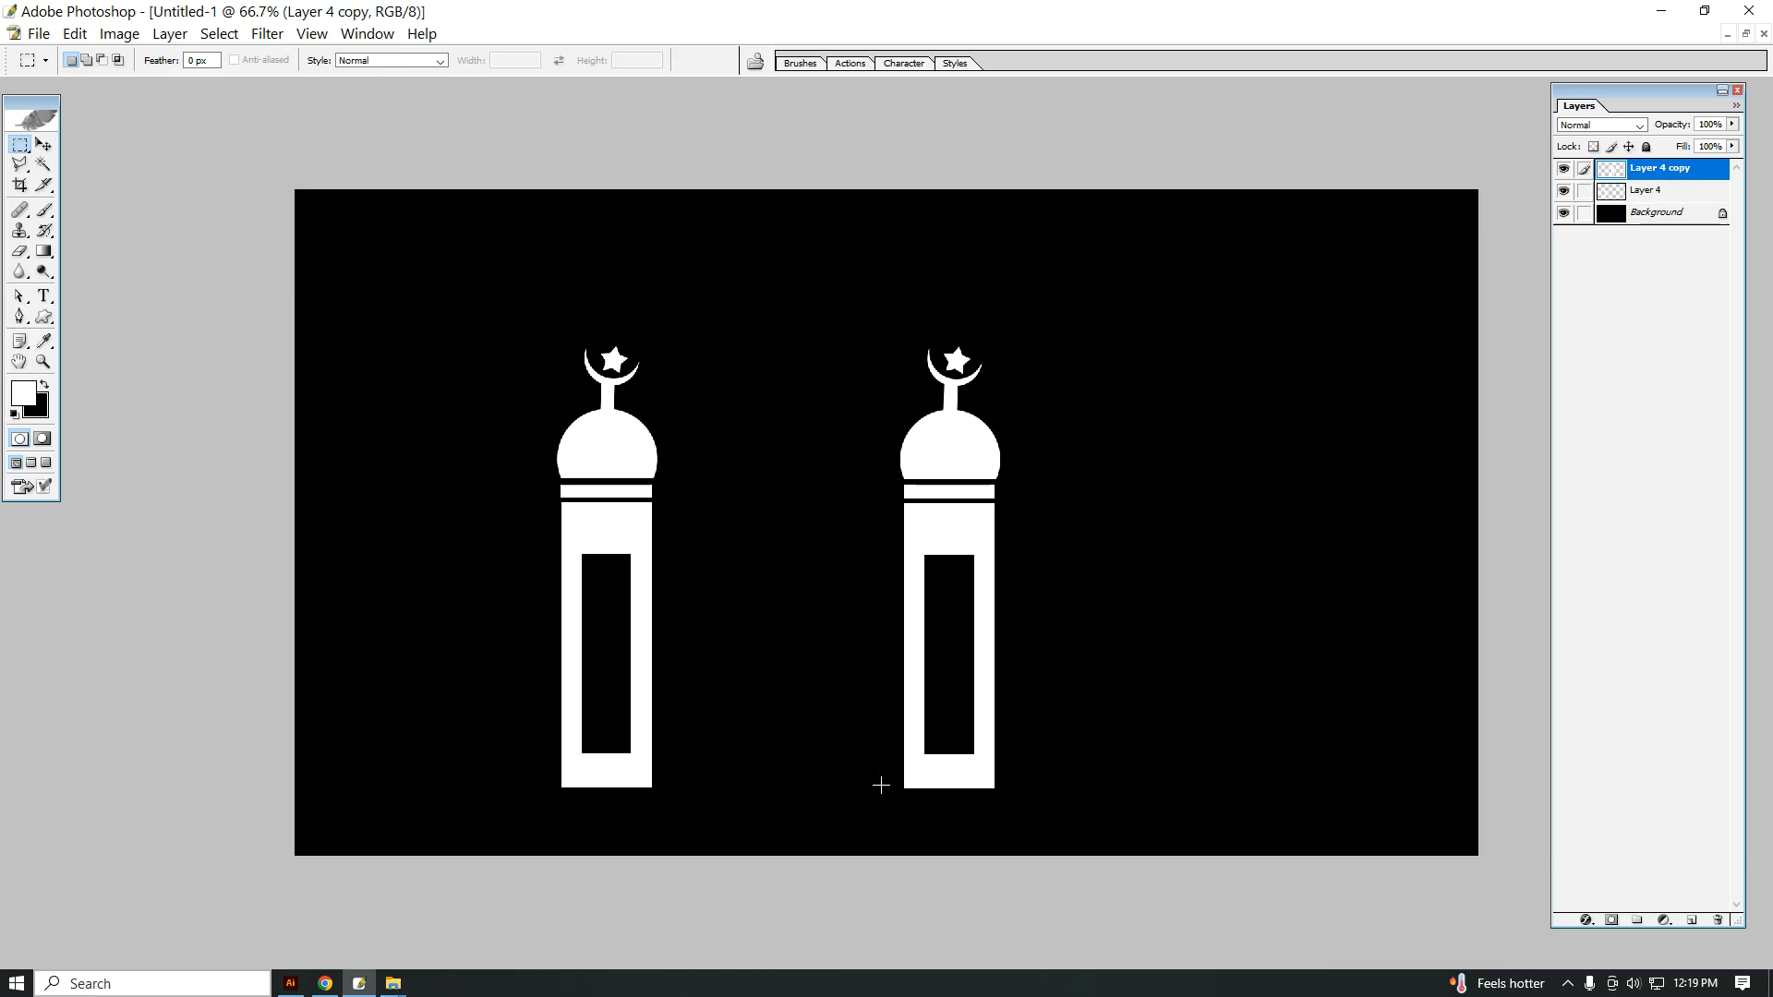
{"action": "key", "text": "Right"}
{"action": "key", "text": "Right"}
{"action": "key", "text": "Right"}
{"action": "key", "text": "Right"}
{"action": "key", "text": "Right"}
{"action": "key", "text": "Right"}
{"action": "key", "text": "Right"}
{"action": "key", "text": "Right"}
{"action": "key", "text": "Right"}
{"action": "key", "text": "Right"}
{"action": "key", "text": "Right"}
{"action": "key", "text": "Right"}
{"action": "key", "text": "Right"}
{"action": "key", "text": "Right"}
{"action": "key", "text": "Right"}
{"action": "key", "text": "Right"}
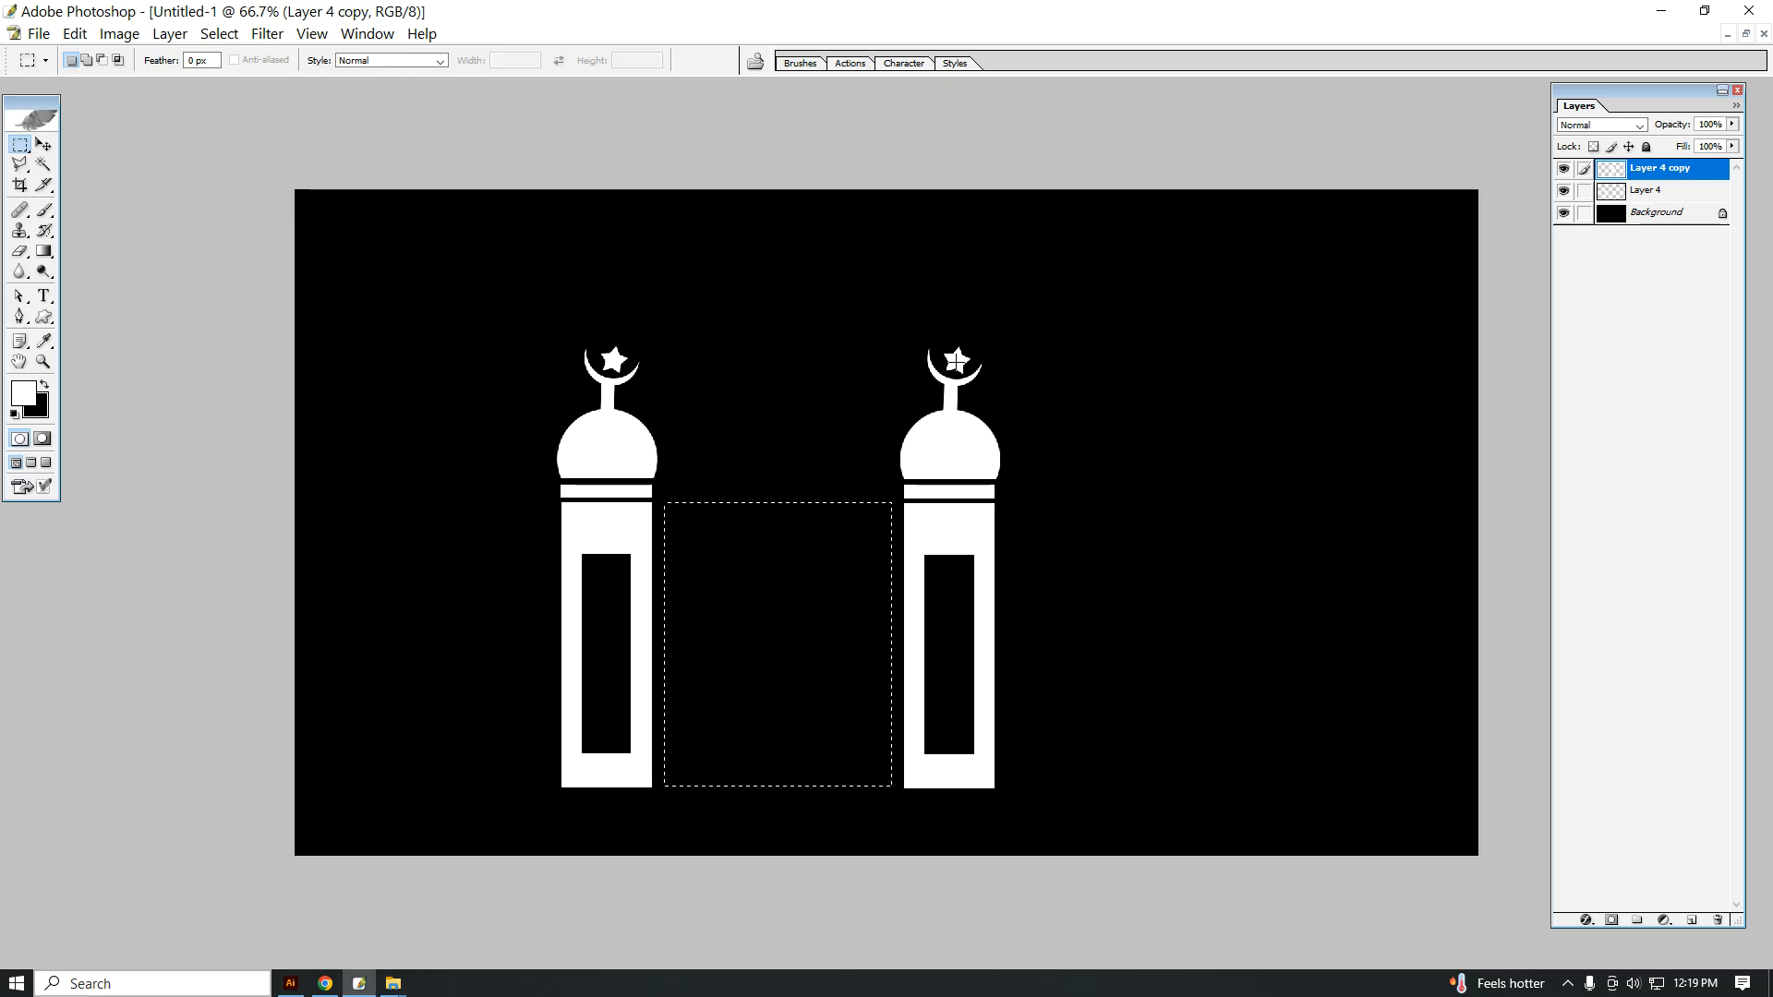
{"action": "left_click", "coordinate": [1692, 921]}
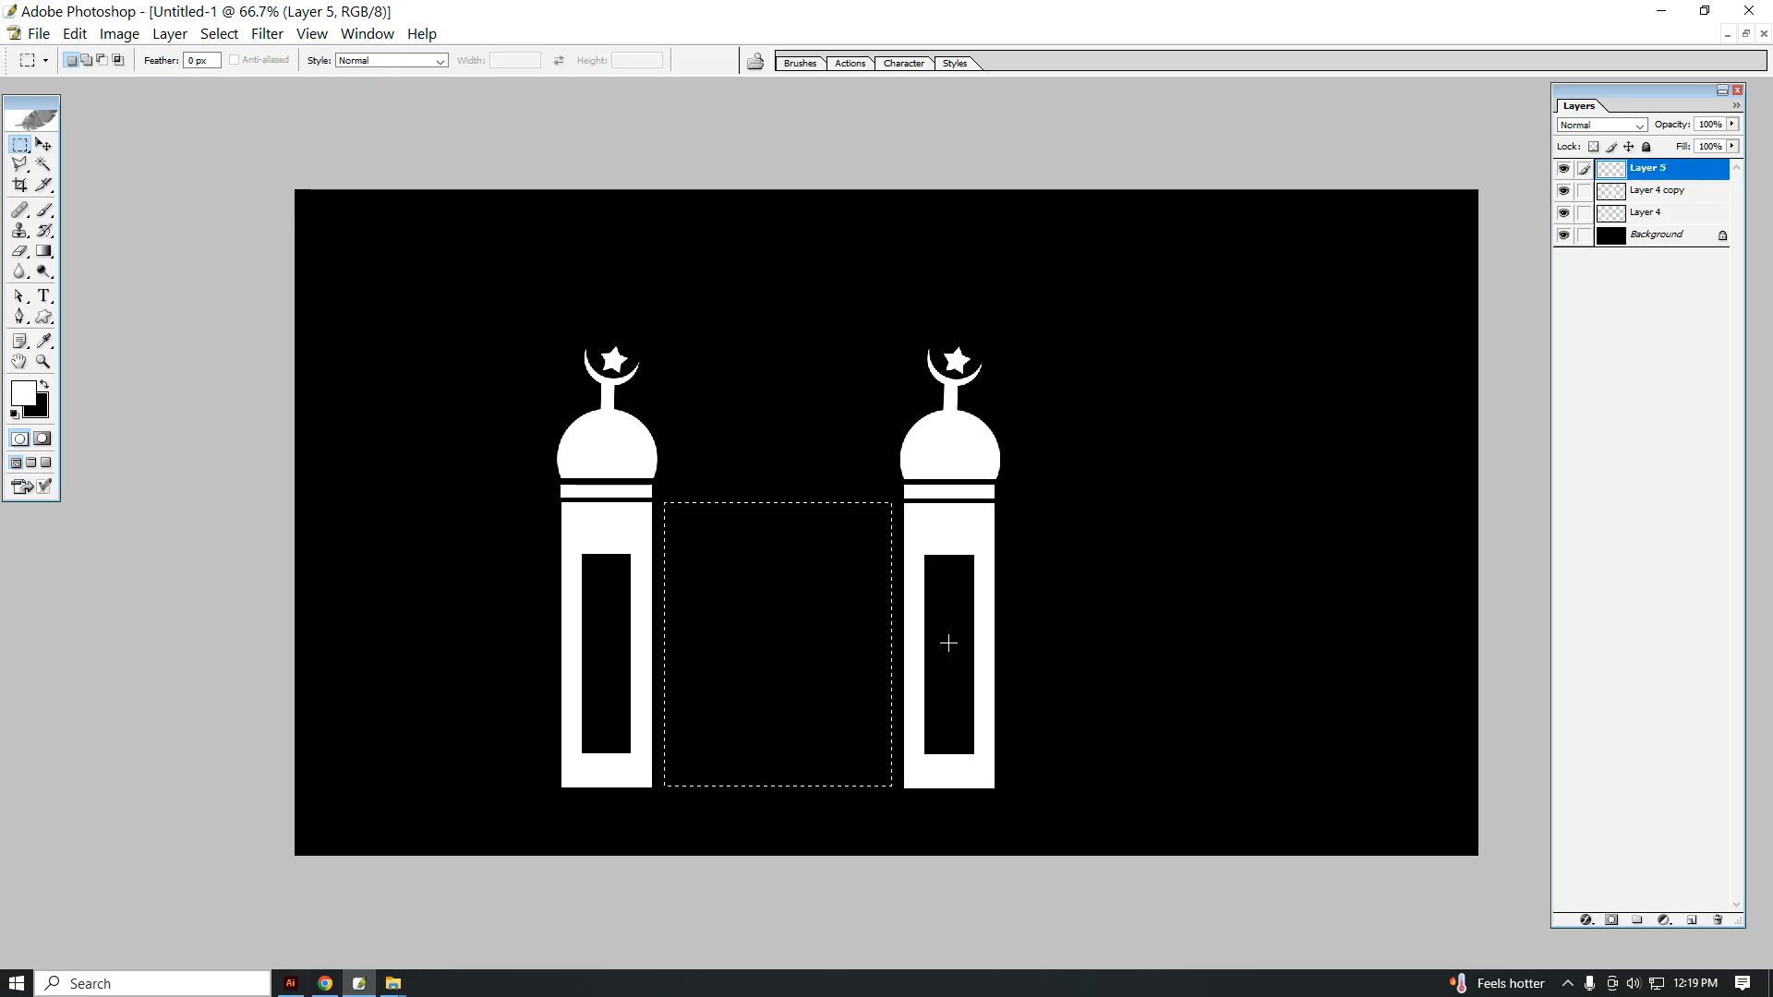
{"action": "key", "text": "alt+BackSpace"}
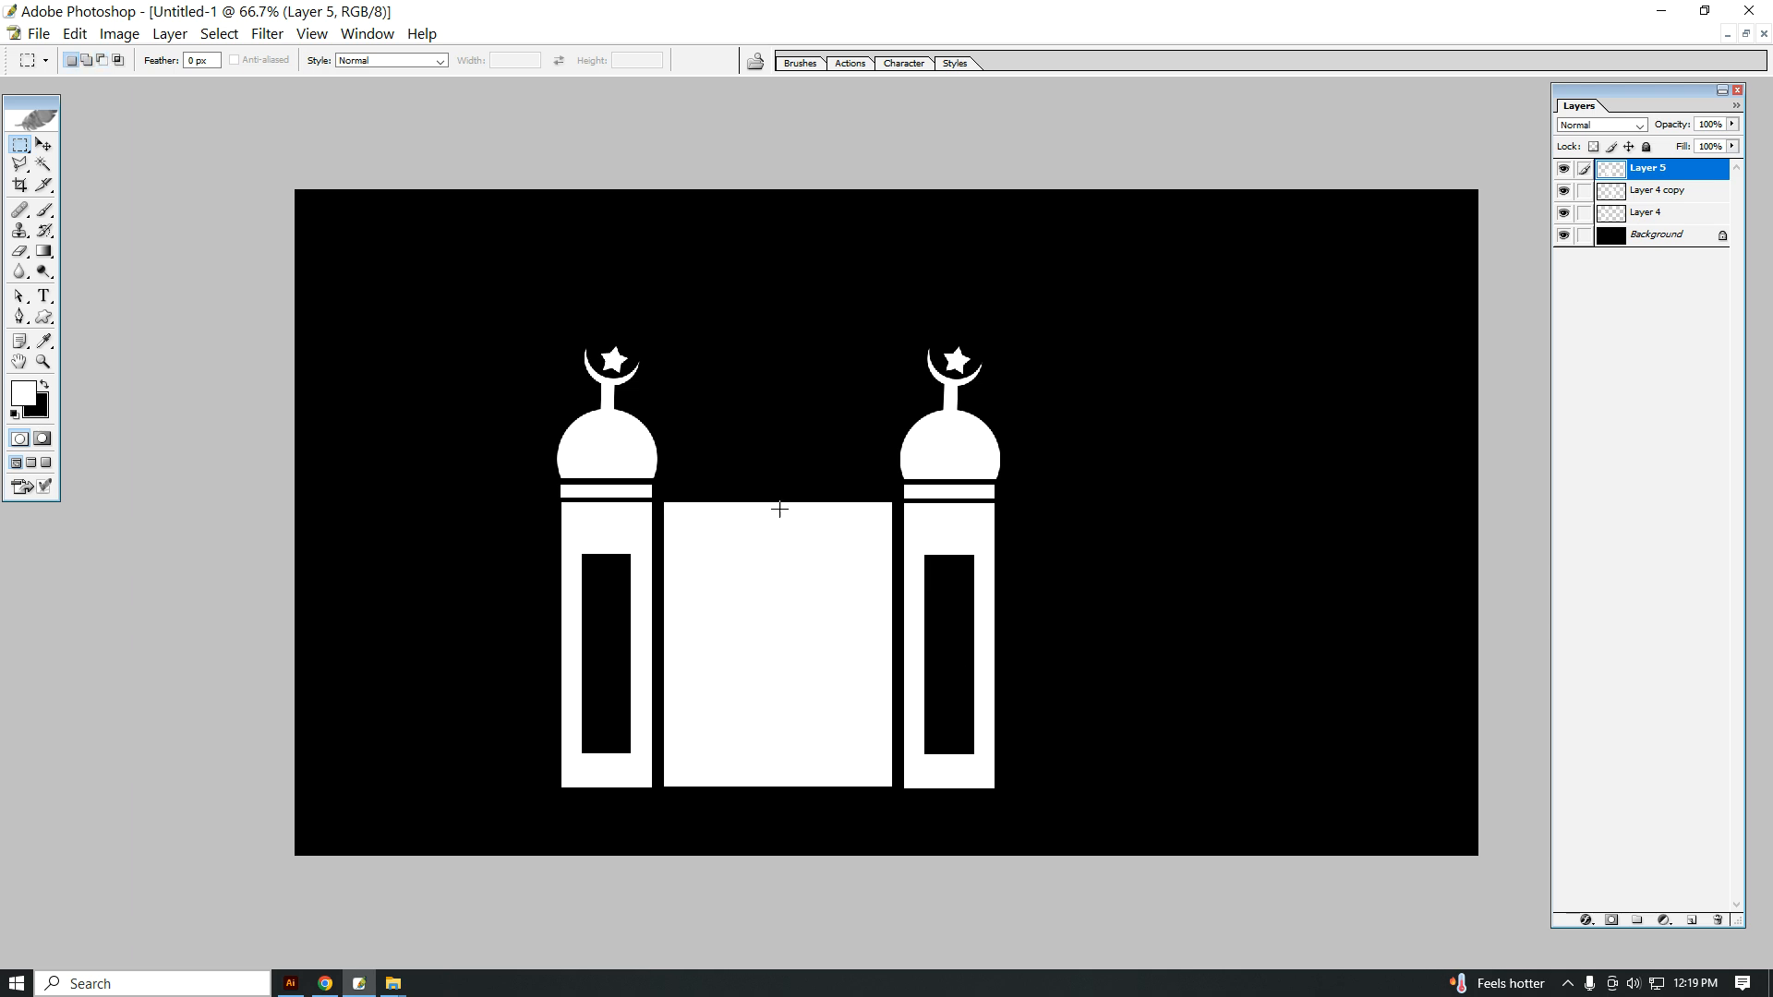
Step: Fill a thin horizontal strip with white on a new layer just above the central block
{"action": "left_click", "coordinate": [816, 514], "text": "ctrl"}
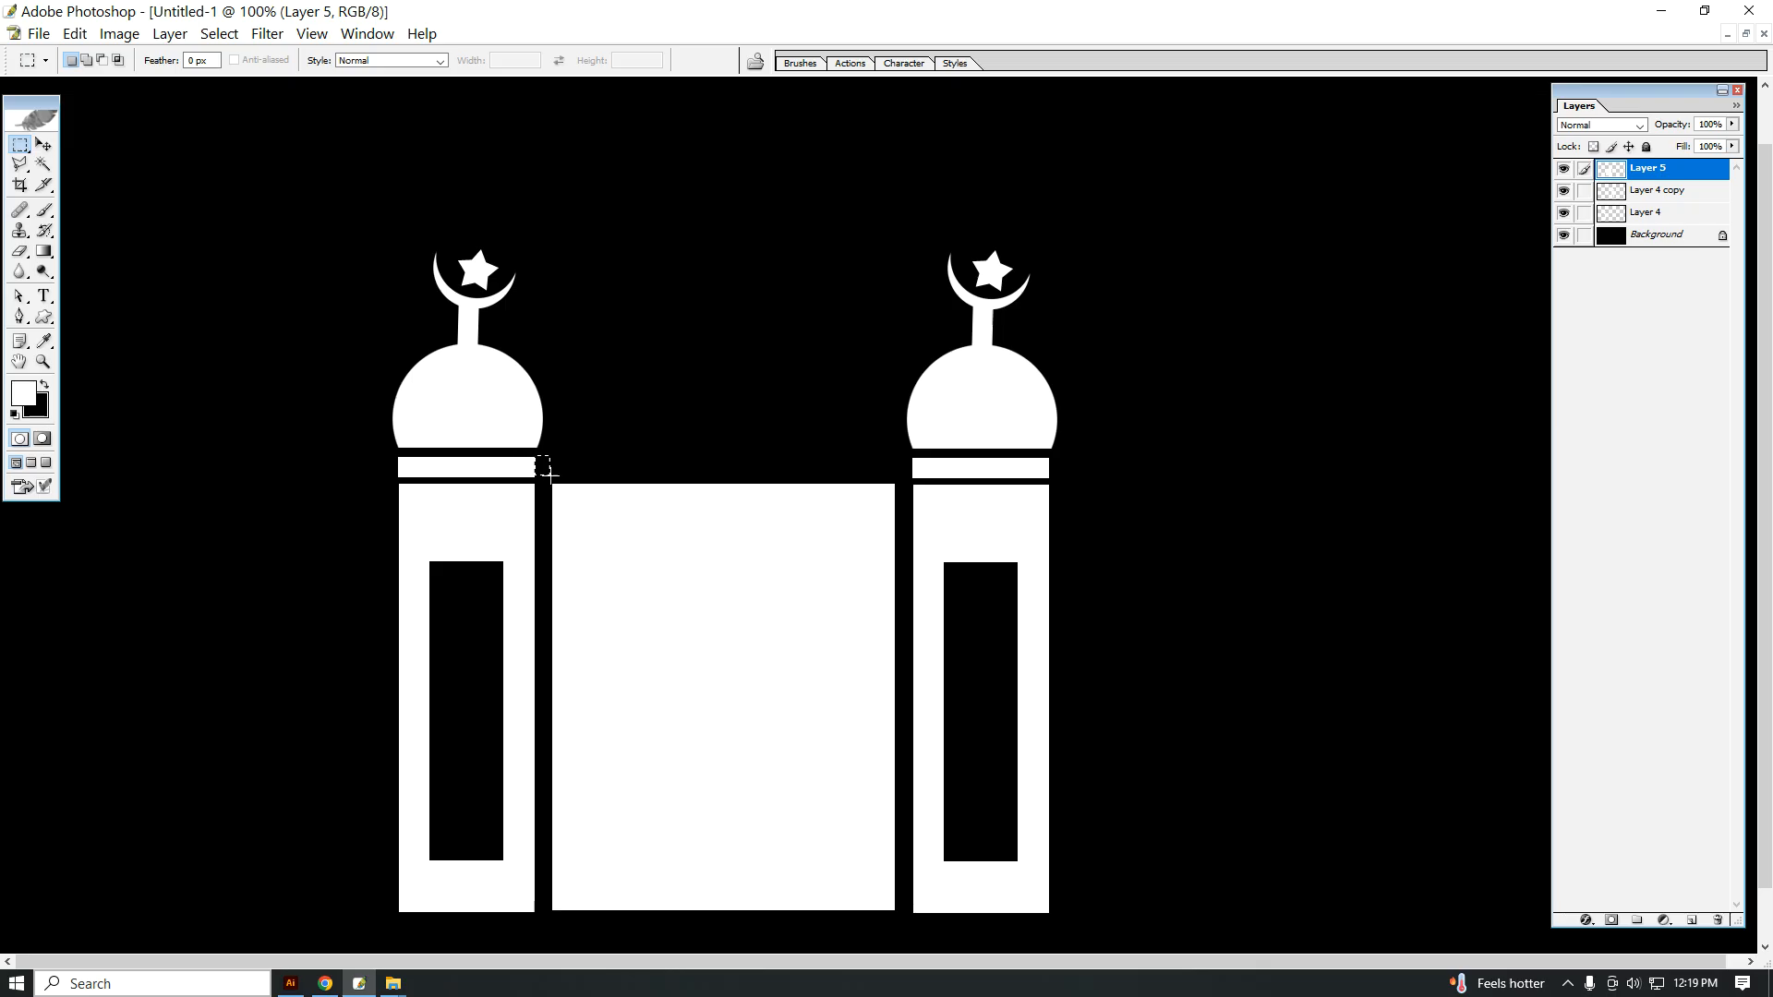
{"action": "left_click_drag", "start_coordinate": [600, 481], "coordinate": [854, 483]}
{"action": "left_click", "coordinate": [1691, 920]}
{"action": "key", "text": "alt+BackSpace"}
{"action": "key", "text": "ctrl+d"}
Step: Position the strip level with the tower bands, leaving a narrow gap above the central block, and stretch it to the block's width
{"action": "key", "text": "v"}
{"action": "right_click", "coordinate": [657, 472]}
{"action": "left_click", "coordinate": [674, 479]}
{"action": "mouse_move", "coordinate": [643, 474]}
{"action": "left_mouse_down"}
{"action": "mouse_move", "coordinate": [676, 475]}
{"action": "mouse_move", "coordinate": [661, 477]}
{"action": "left_mouse_up"}
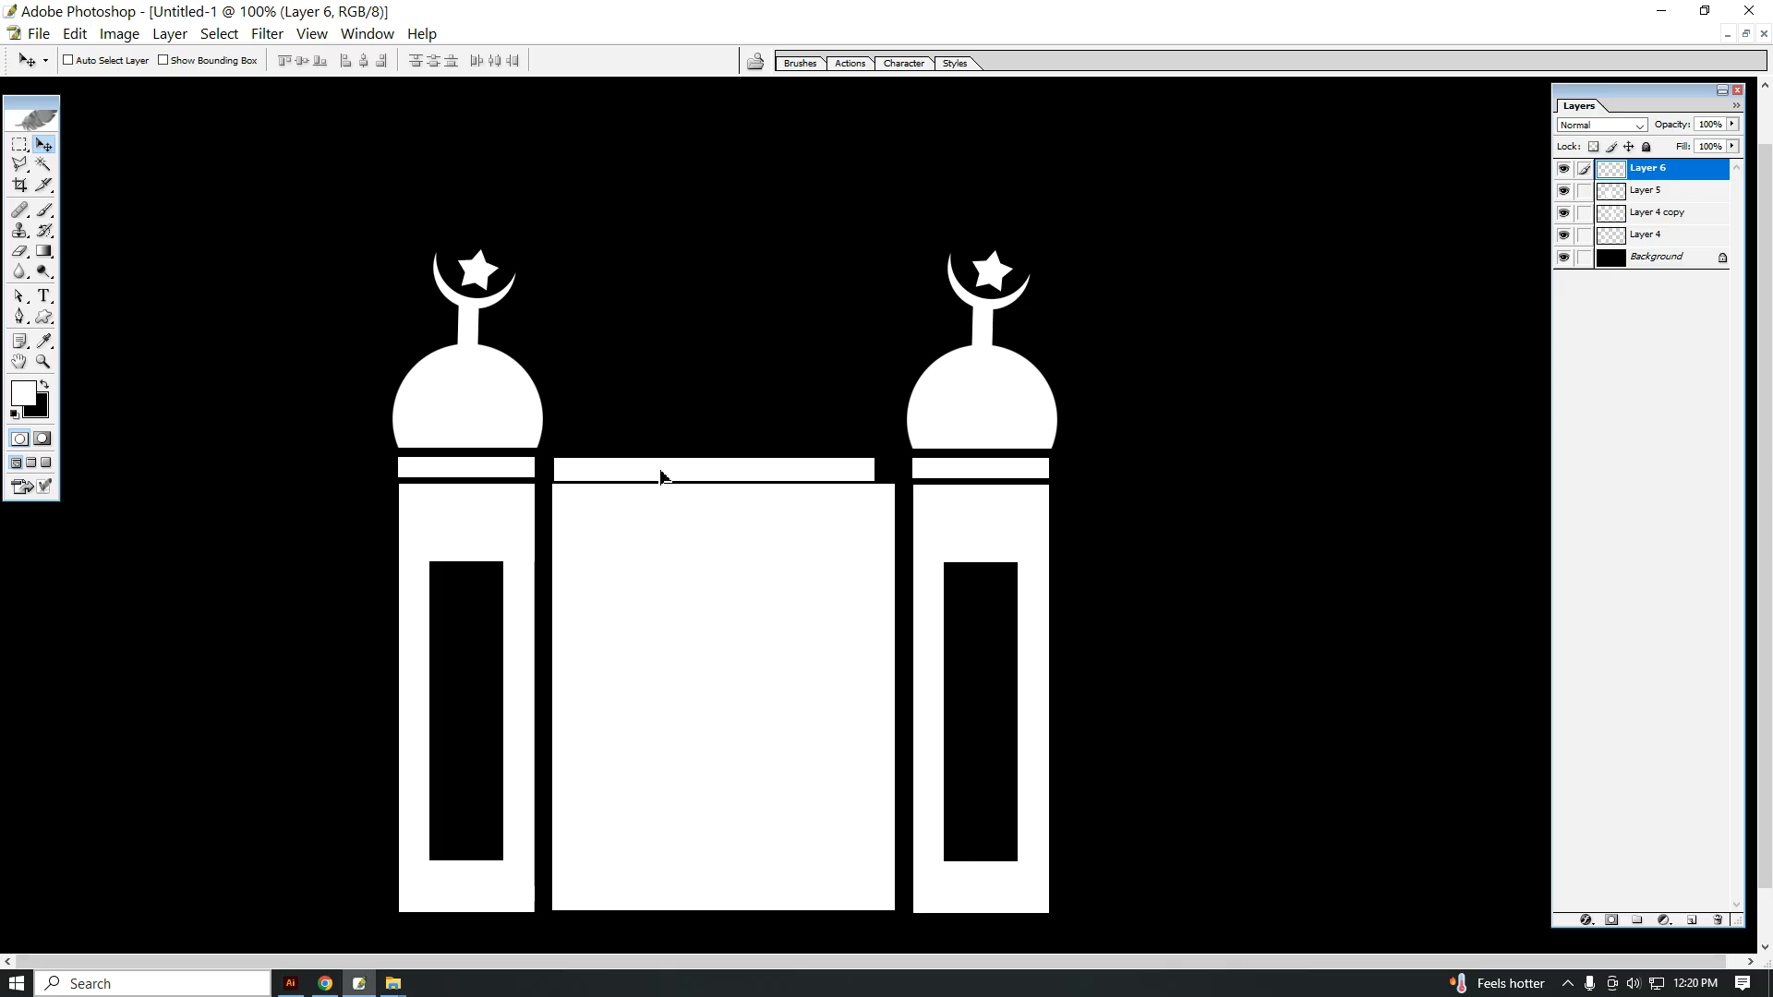
{"action": "key", "text": "Up"}
{"action": "key", "text": "Up"}
{"action": "key", "text": "Up"}
{"action": "key", "text": "Up"}
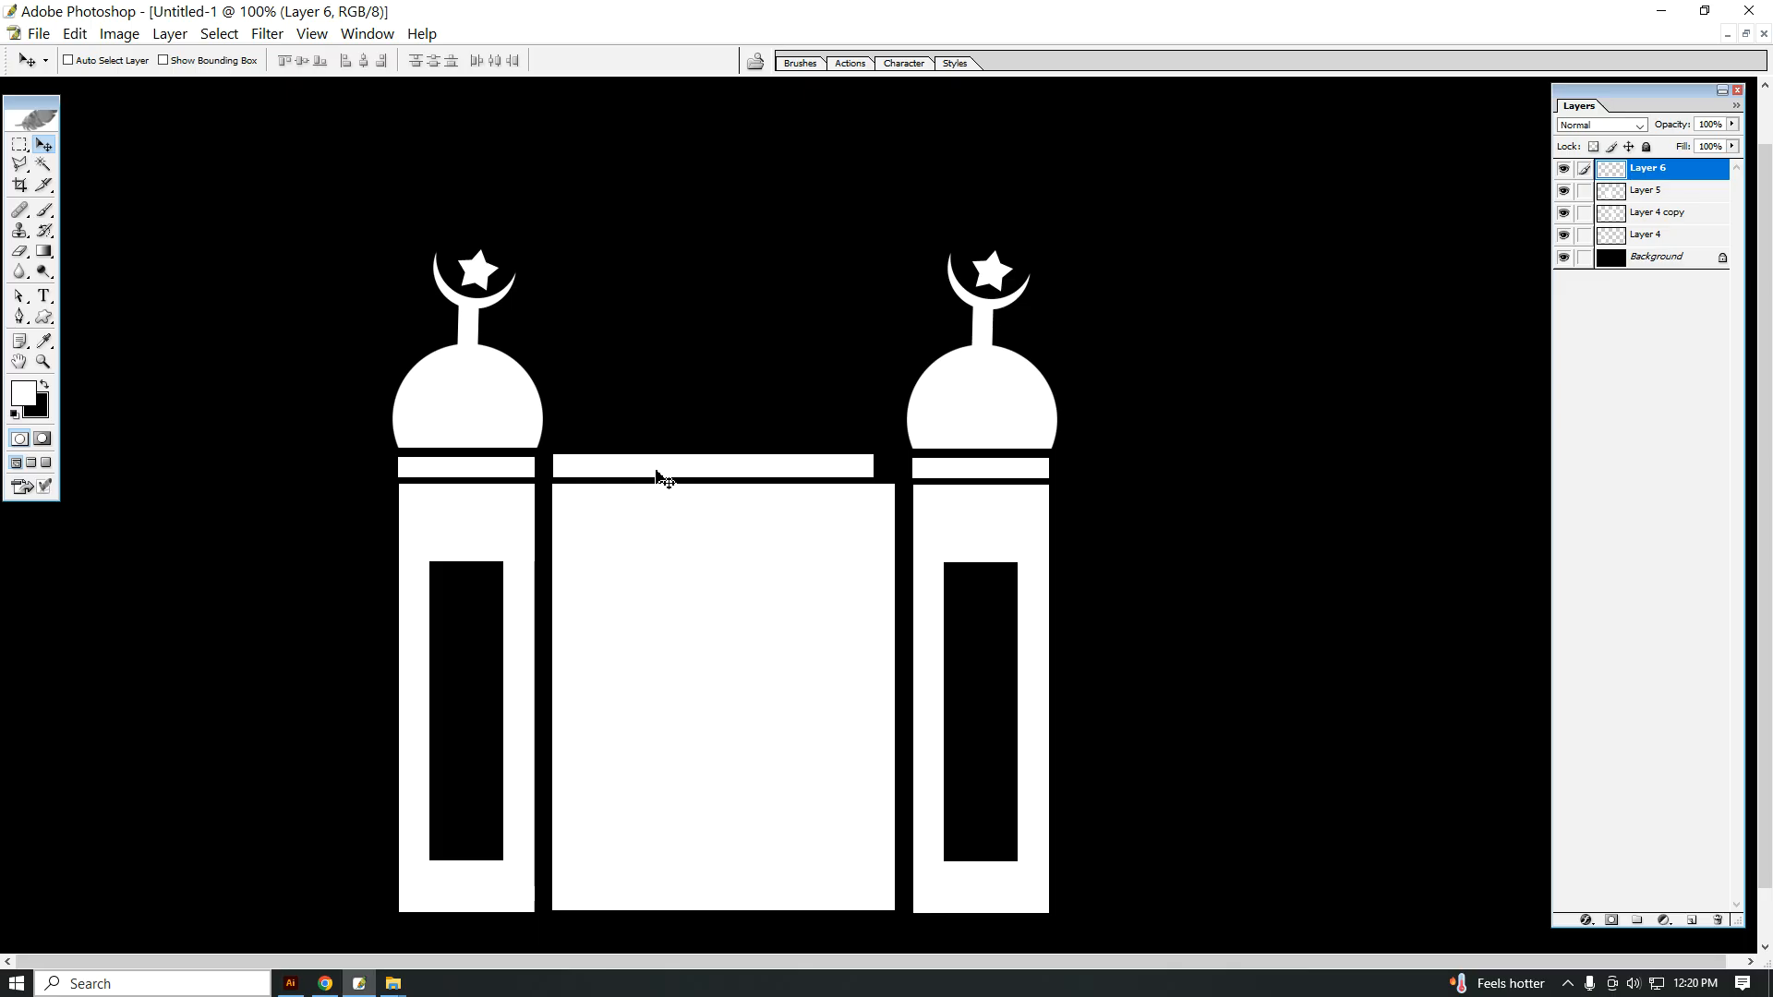
{"action": "key", "text": "ctrl+t"}
{"action": "left_click_drag", "start_coordinate": [878, 465], "coordinate": [894, 465]}
{"action": "key", "text": "Return"}
Step: Fill a large circular selection with white on a new layer above the central block, slightly wider than the block
{"action": "left_click", "coordinate": [810, 480], "text": "alt"}
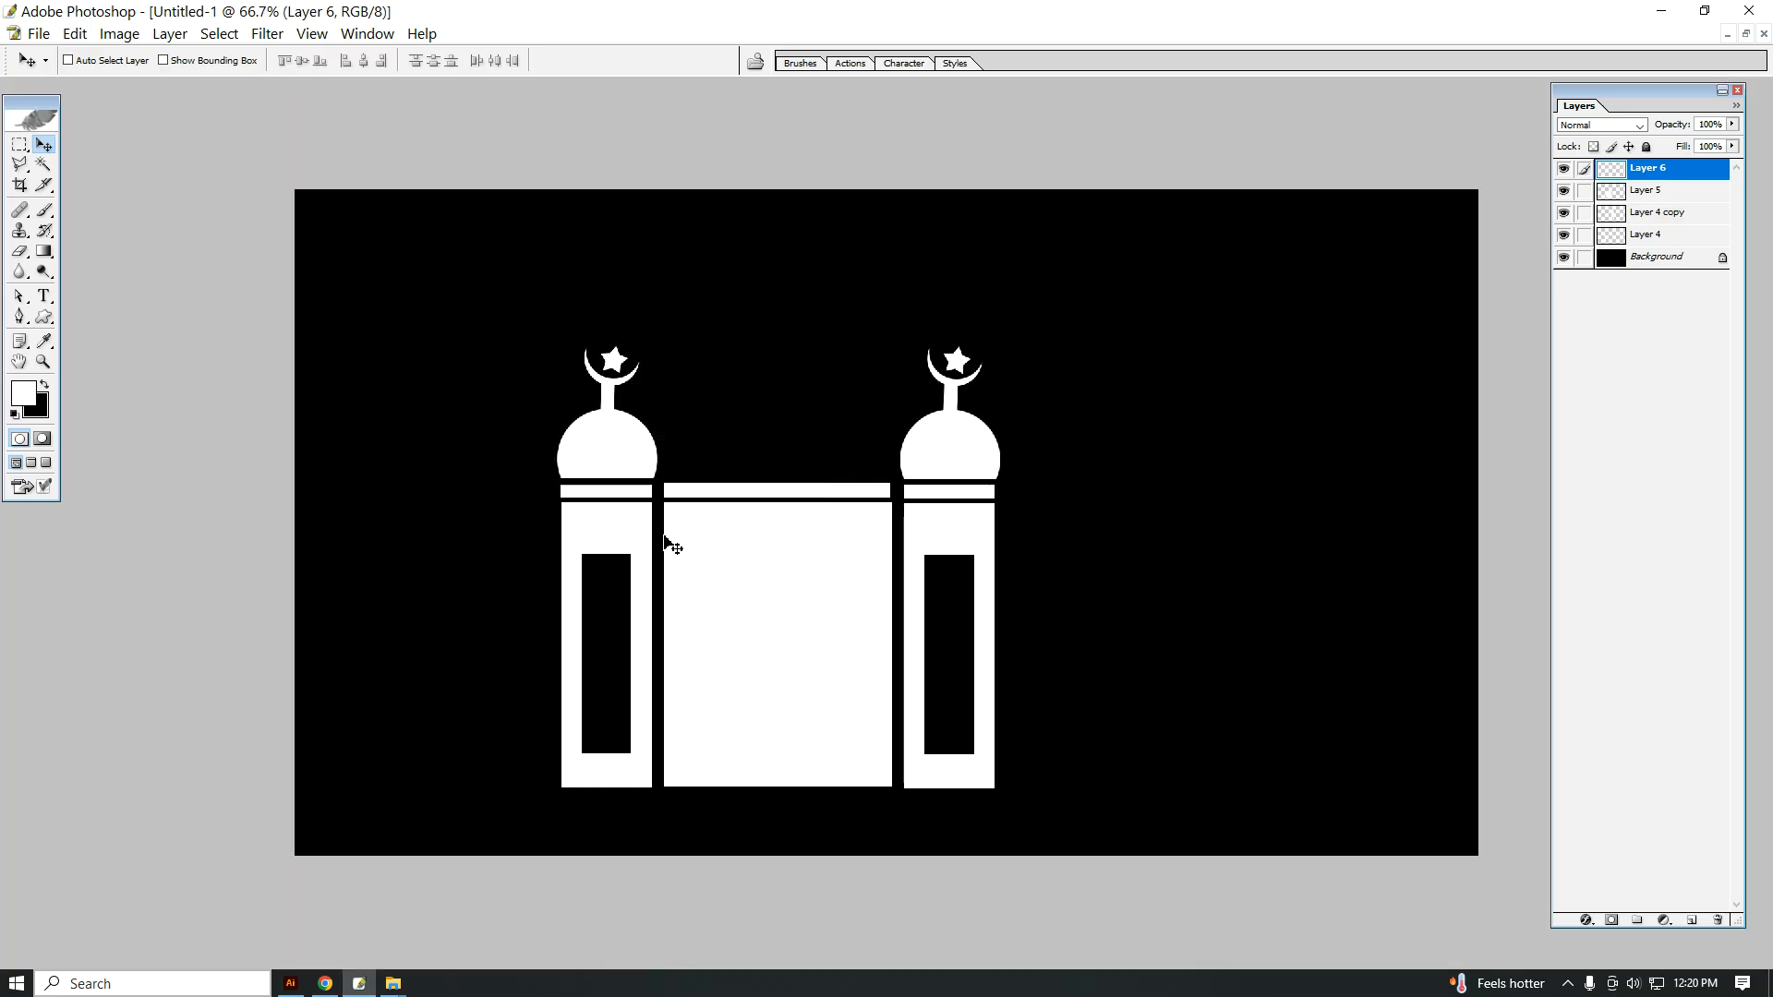
{"action": "left_click", "coordinate": [20, 146]}
{"action": "left_click", "coordinate": [97, 161]}
{"action": "left_click_drag", "start_coordinate": [891, 434], "coordinate": [1000, 526]}
{"action": "left_click_drag", "start_coordinate": [843, 387], "coordinate": [759, 357]}
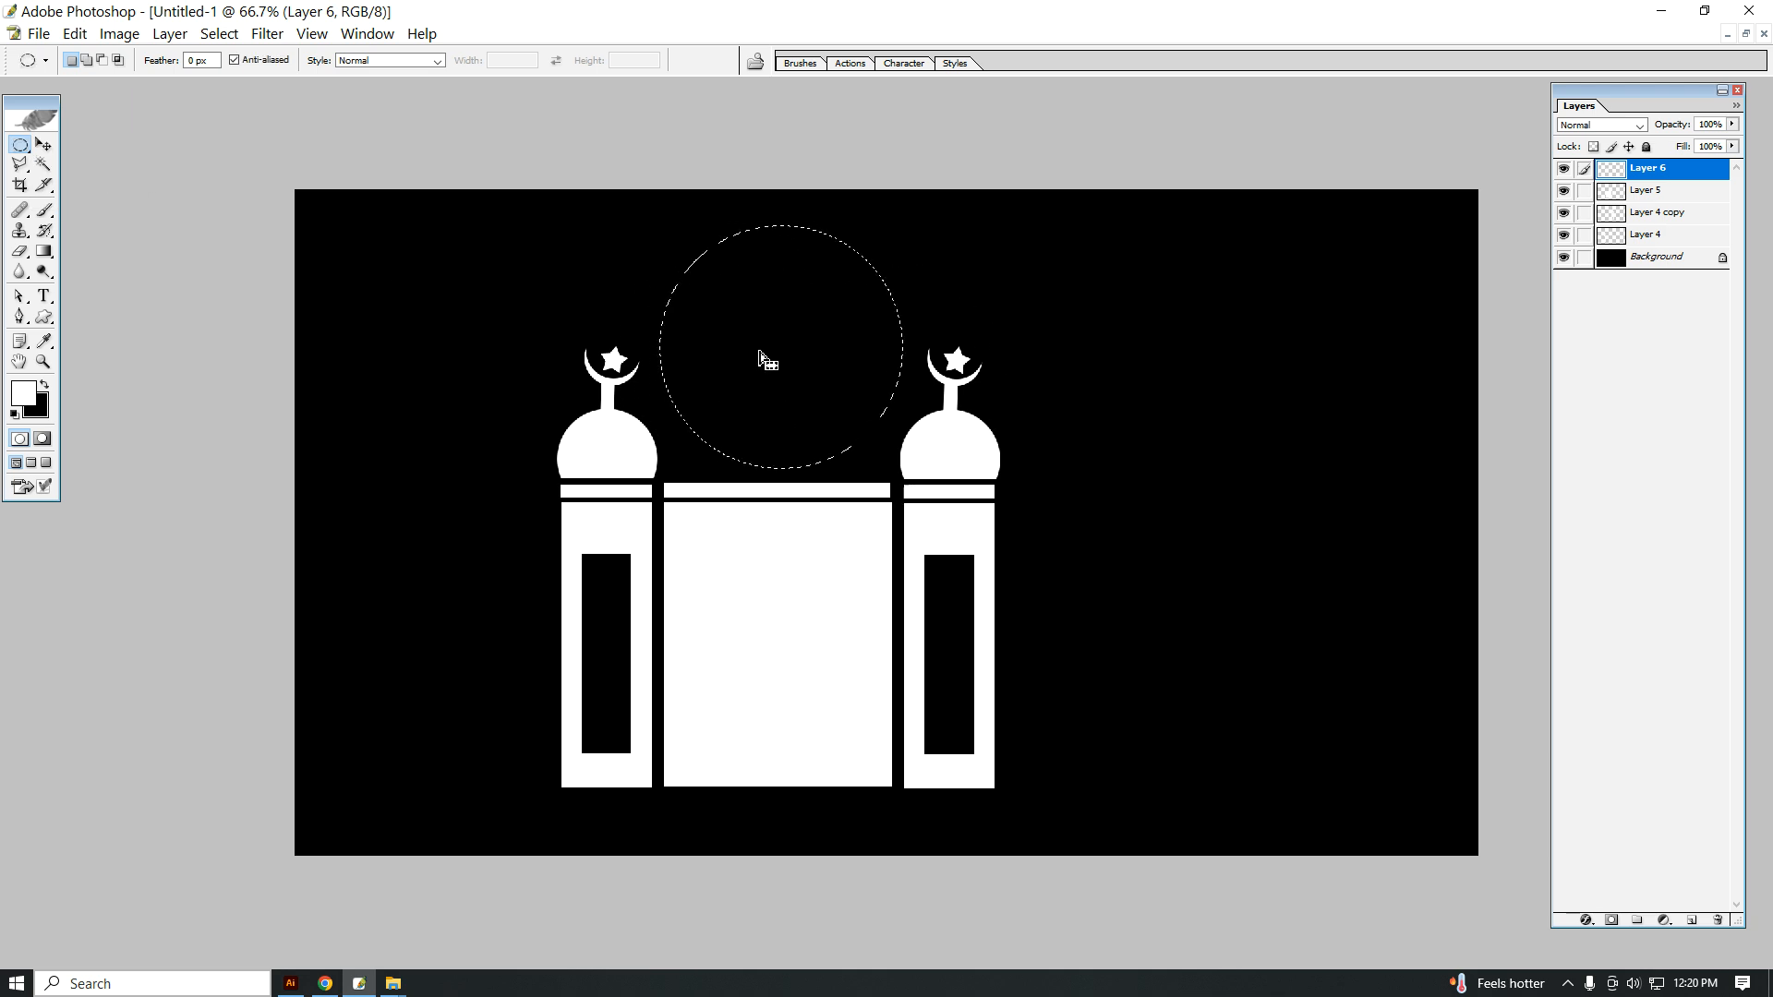
{"action": "left_click", "coordinate": [1692, 921]}
{"action": "key", "text": "alt+BackSpace"}
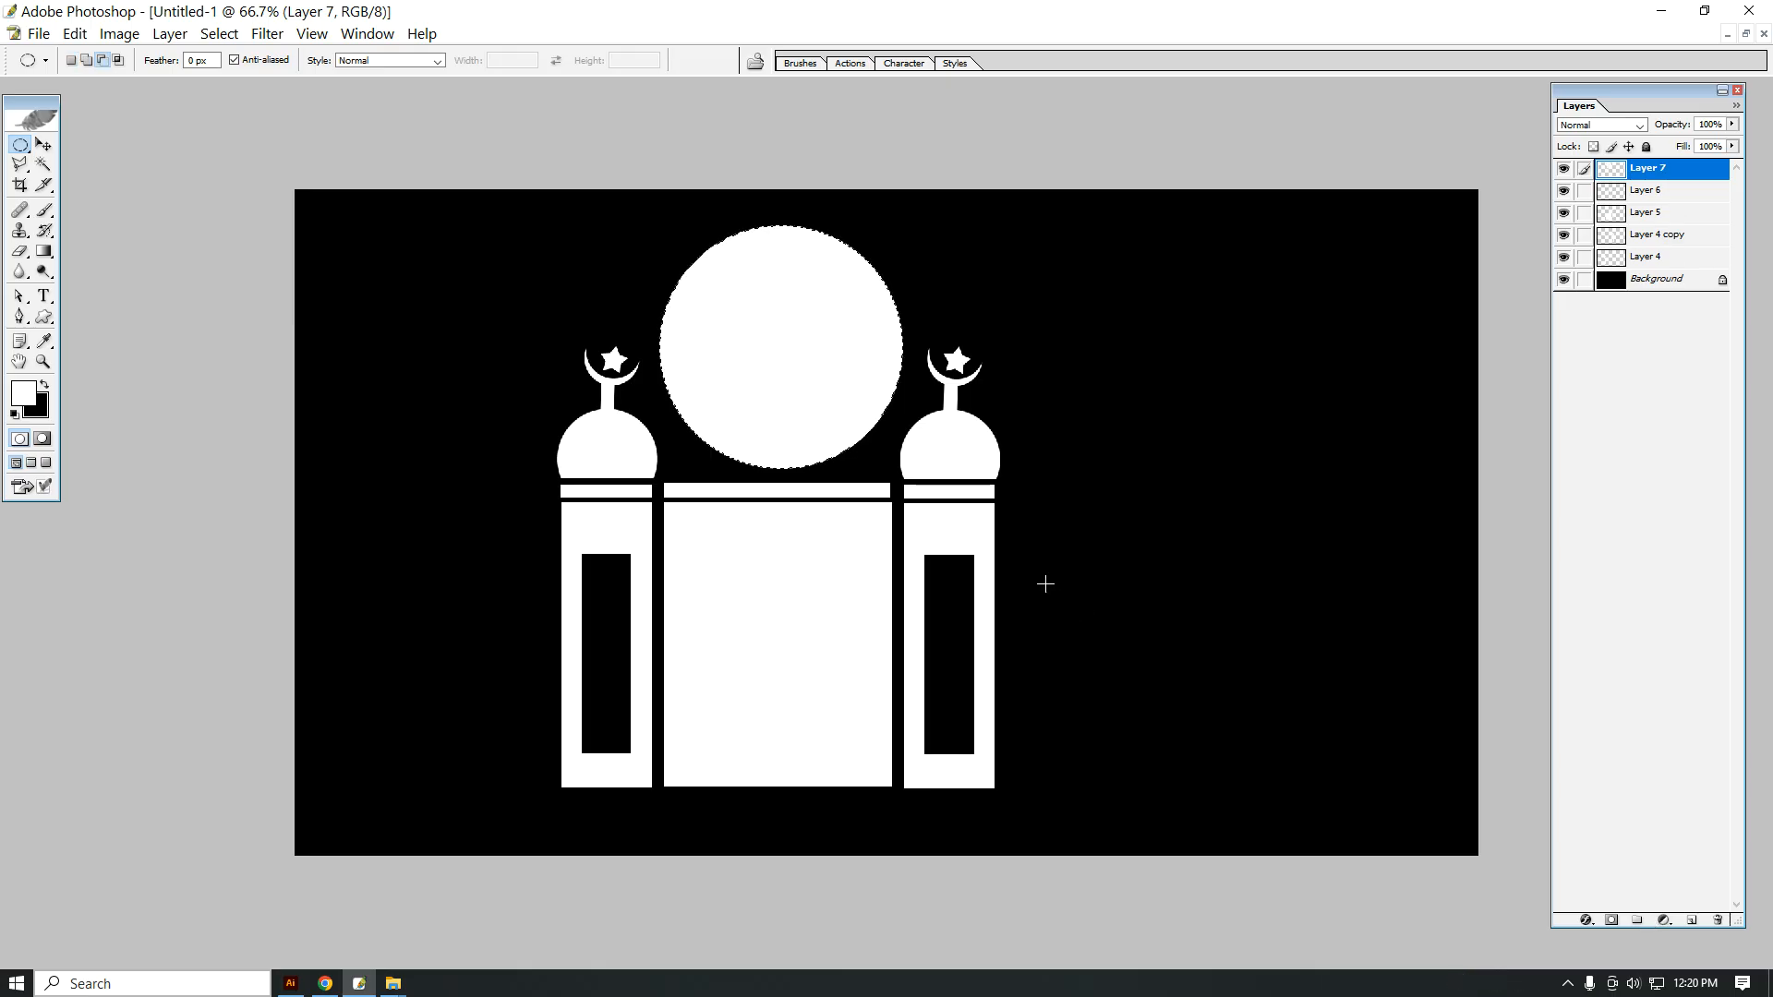
{"action": "key", "text": "ctrl+d"}
Step: Cut away the lower part of the large white circle with a rectangular selection to form a dome
{"action": "left_click_drag", "start_coordinate": [19, 145], "coordinate": [101, 144]}
{"action": "left_click_drag", "start_coordinate": [1098, 623], "coordinate": [465, 375]}
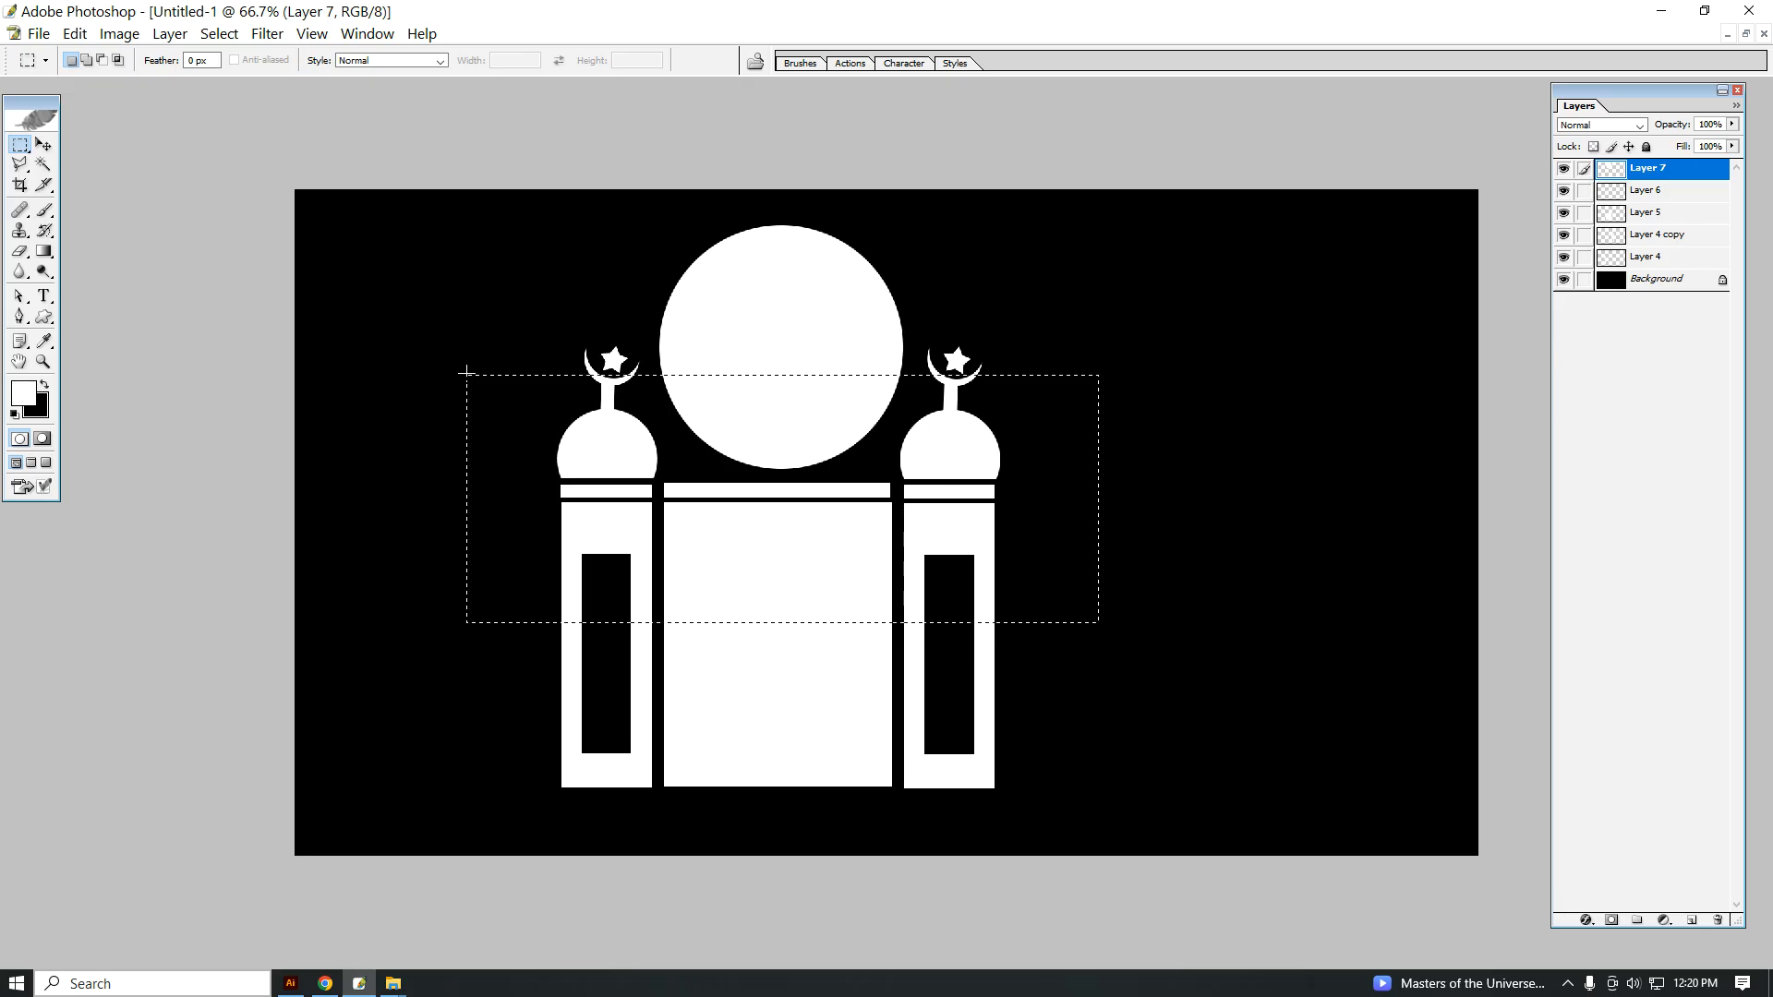
{"action": "key", "text": "Delete"}
{"action": "left_click", "coordinate": [466, 373]}
Step: Move the dome down so it sits between the towers, just above the horizontal strip
{"action": "key", "text": "v"}
{"action": "right_click", "coordinate": [783, 325]}
{"action": "left_click", "coordinate": [801, 334]}
{"action": "left_click_drag", "start_coordinate": [798, 337], "coordinate": [789, 418]}
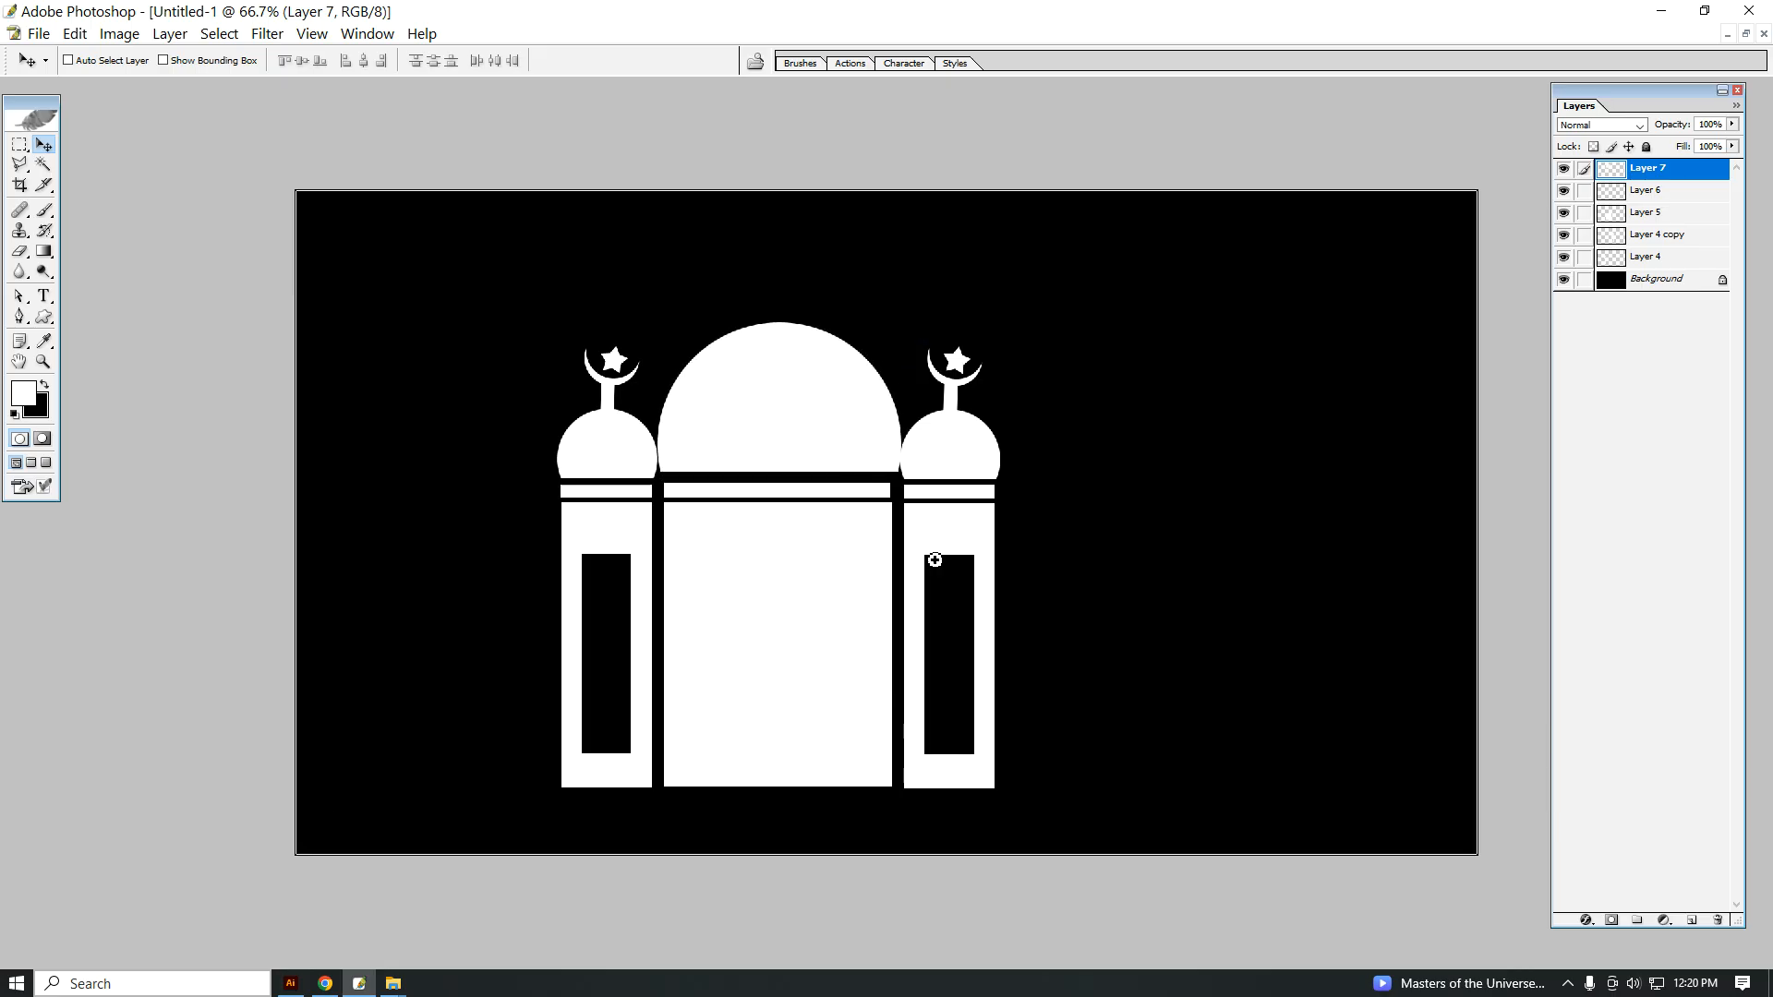
Step: Scale the central dome proportionally to 92.2% and centre it over the strip
{"action": "key", "text": "ctrl+plus"}
{"action": "key", "text": "ctrl+t"}
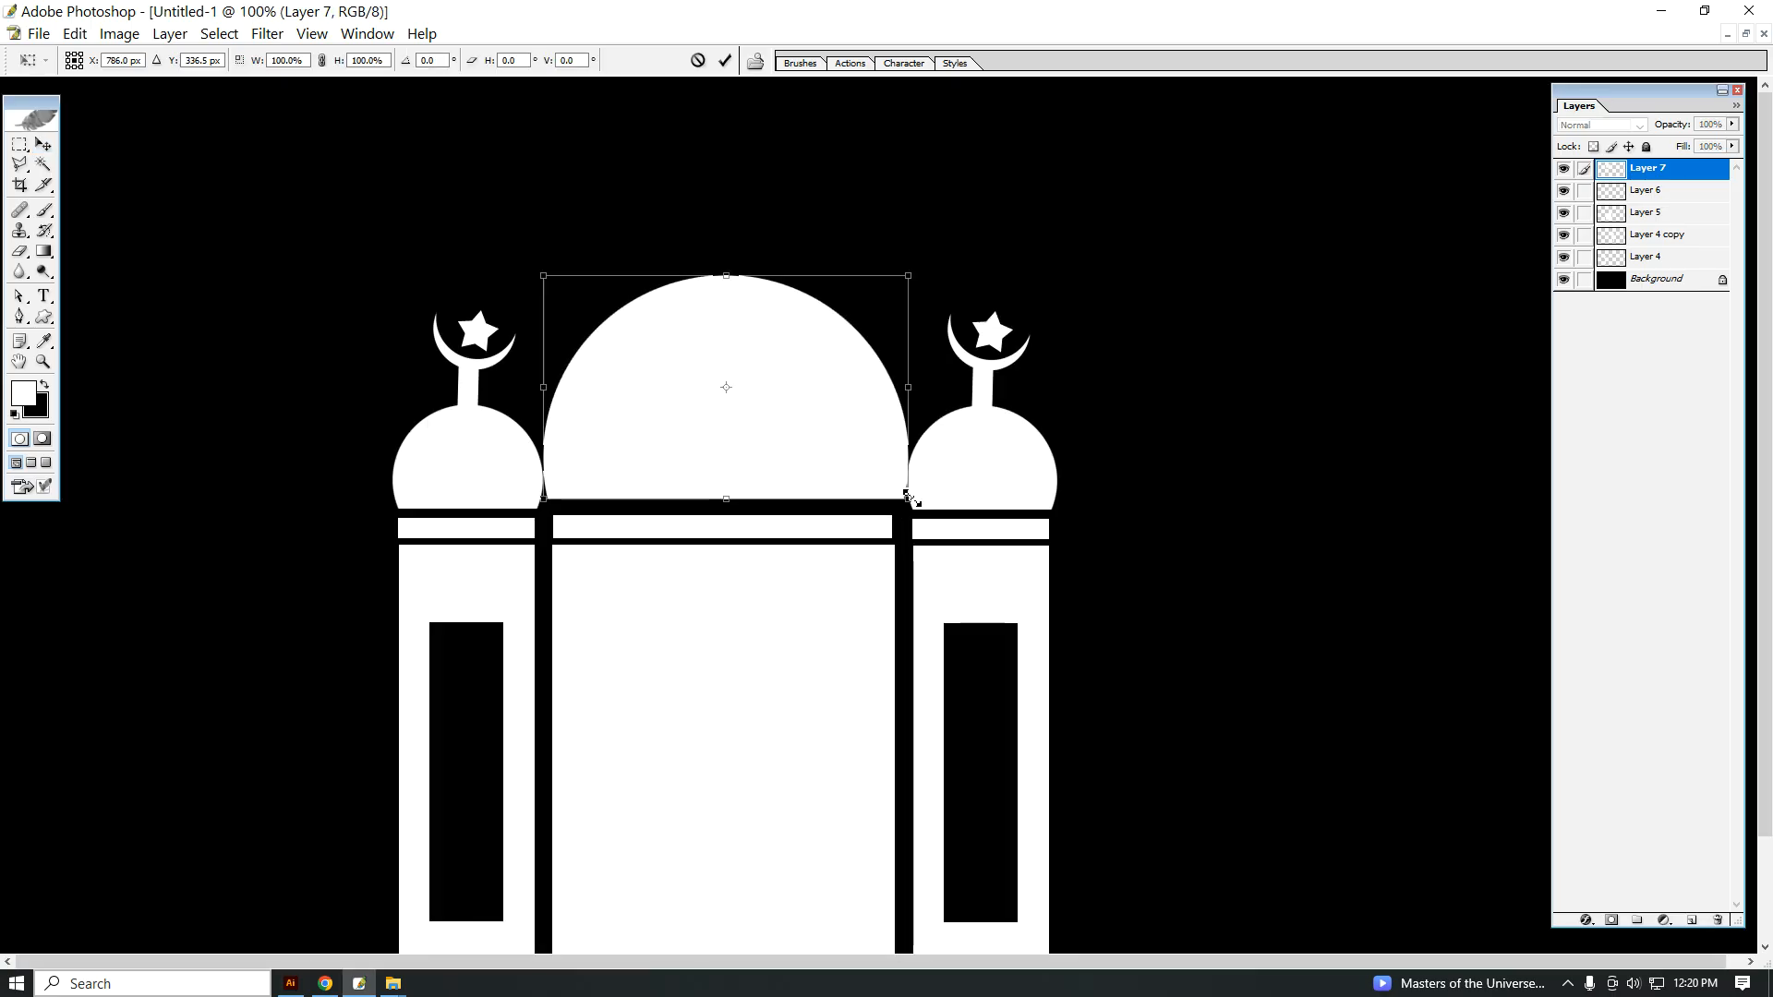
{"action": "left_click_drag", "start_coordinate": [907, 499], "coordinate": [842, 475]}
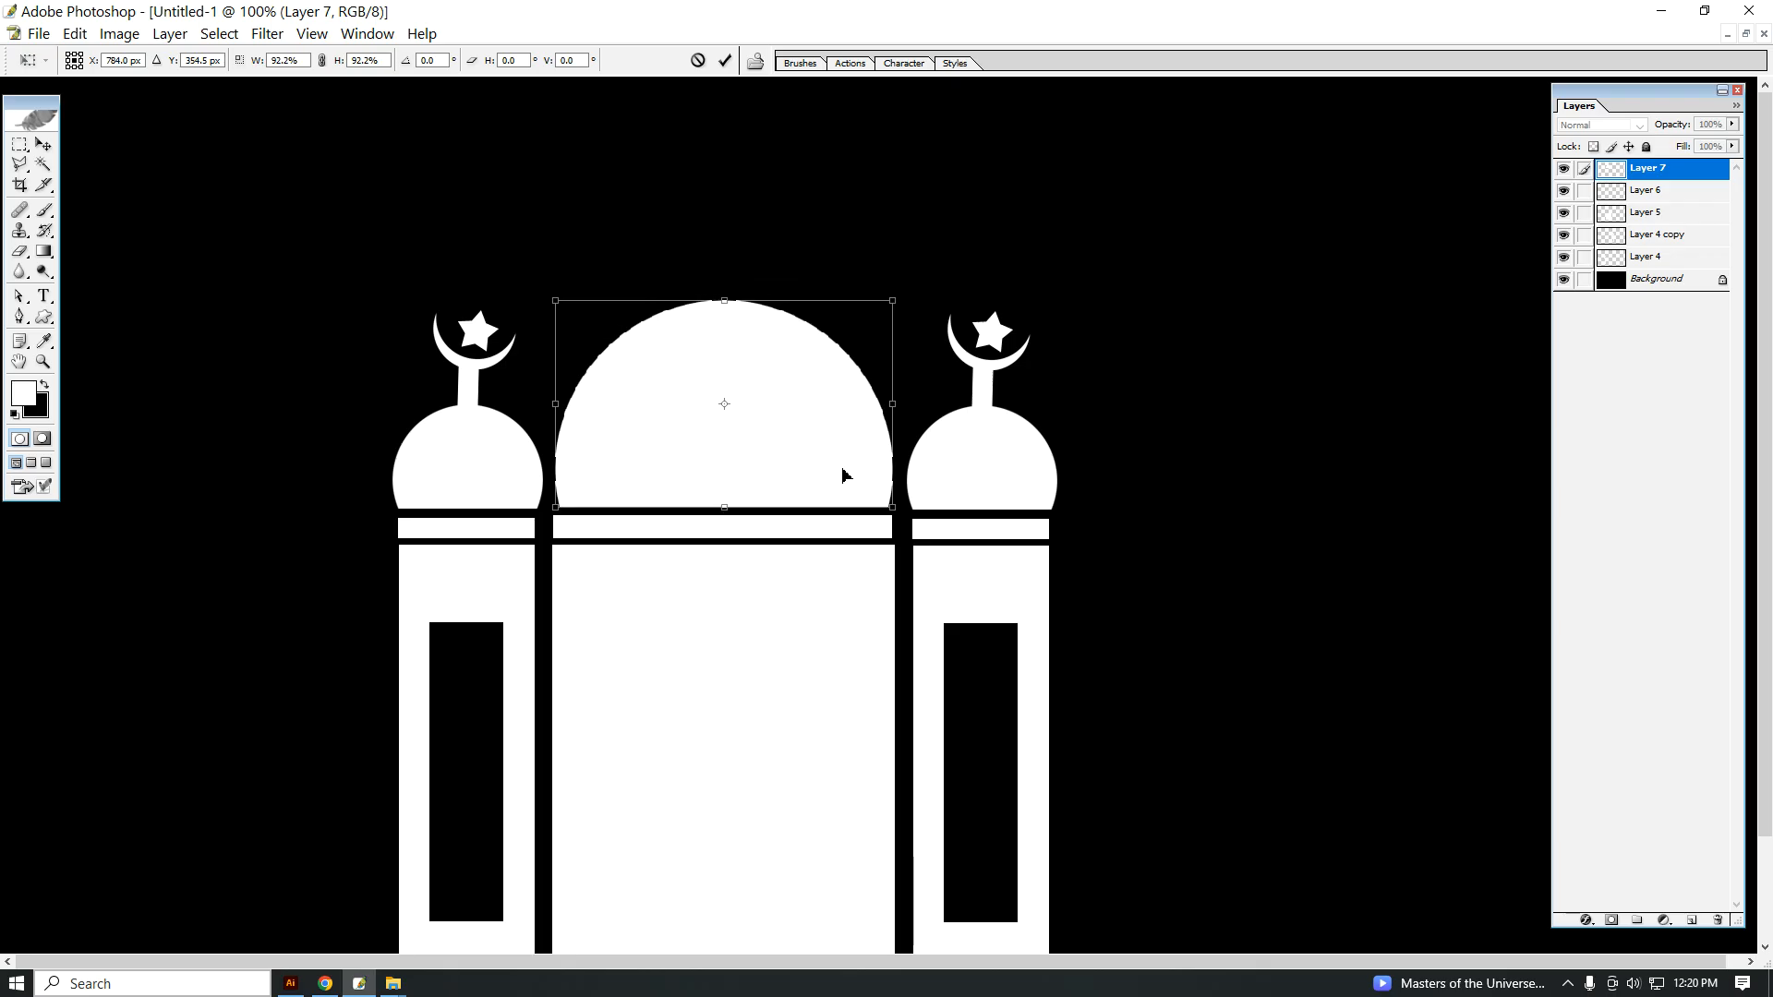
{"action": "key", "text": "Return"}
{"action": "right_click", "coordinate": [805, 439]}
{"action": "left_click", "coordinate": [831, 443]}
{"action": "key", "text": "Left"}
{"action": "key", "text": "Left"}
{"action": "key", "text": "Left"}
{"action": "key", "text": "Left"}
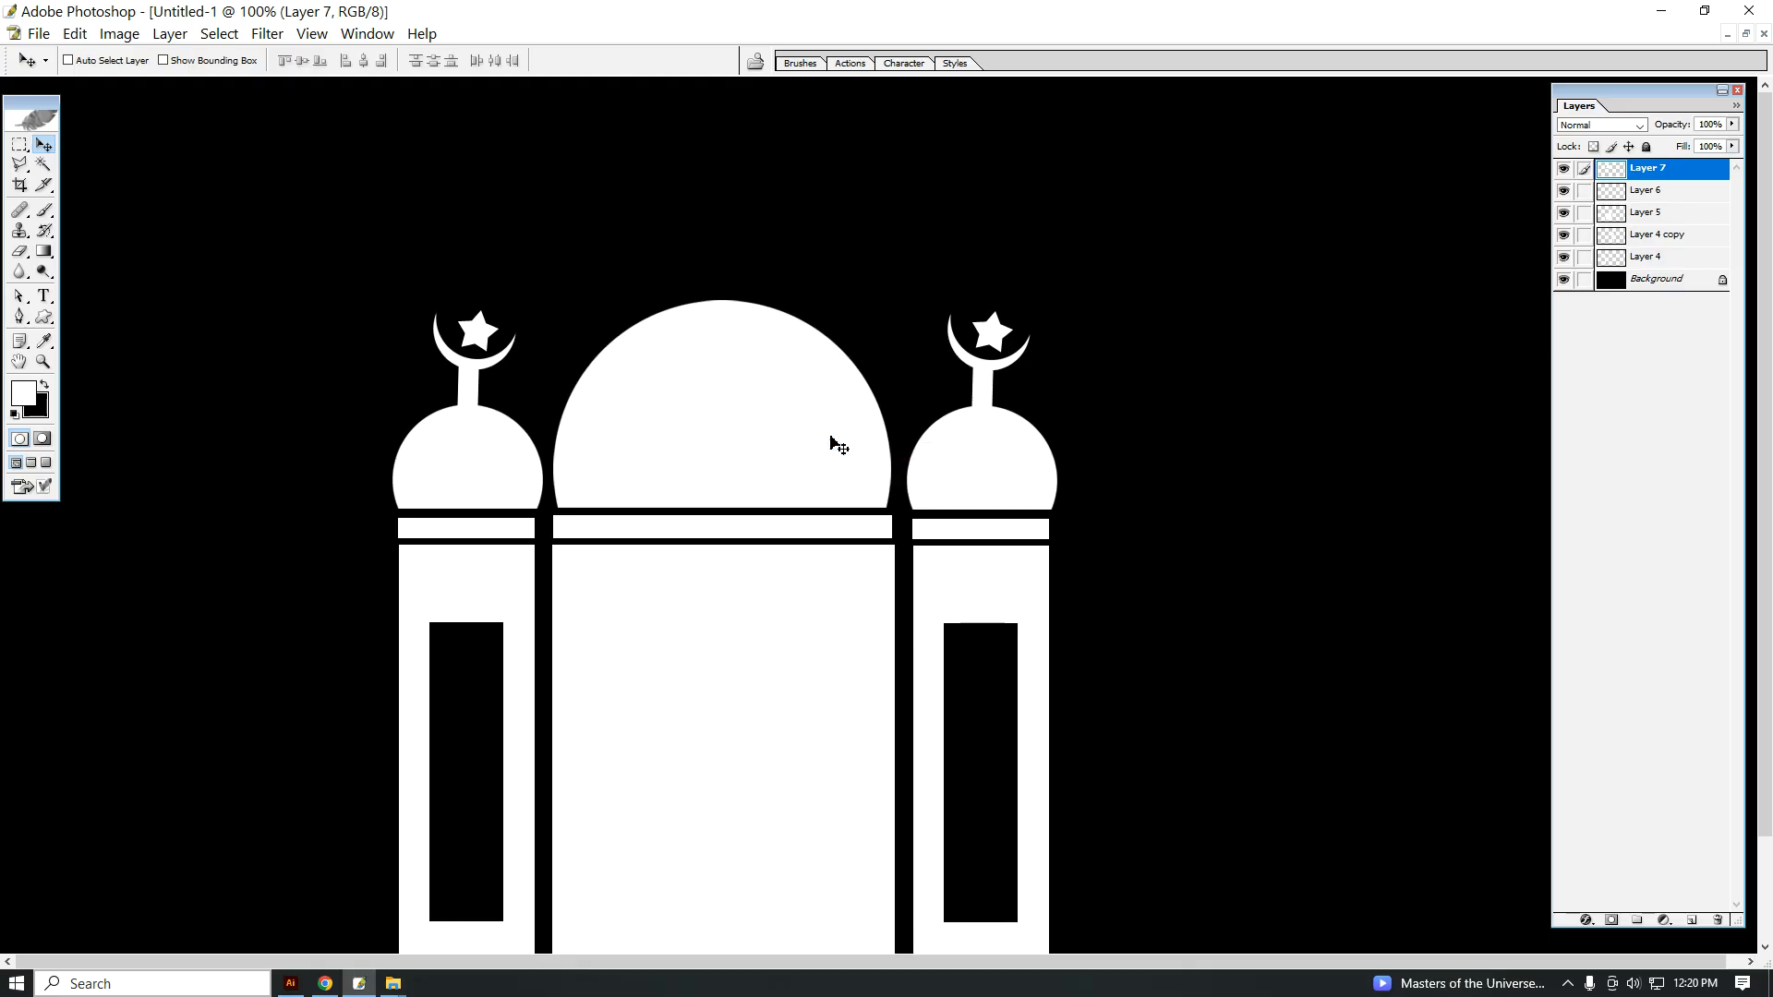
{"action": "key", "text": "Right"}
{"action": "key", "text": "Right"}
Step: Fill a thin vertical bar with white on a new layer at the top of the central dome
{"action": "left_click", "coordinate": [20, 145]}
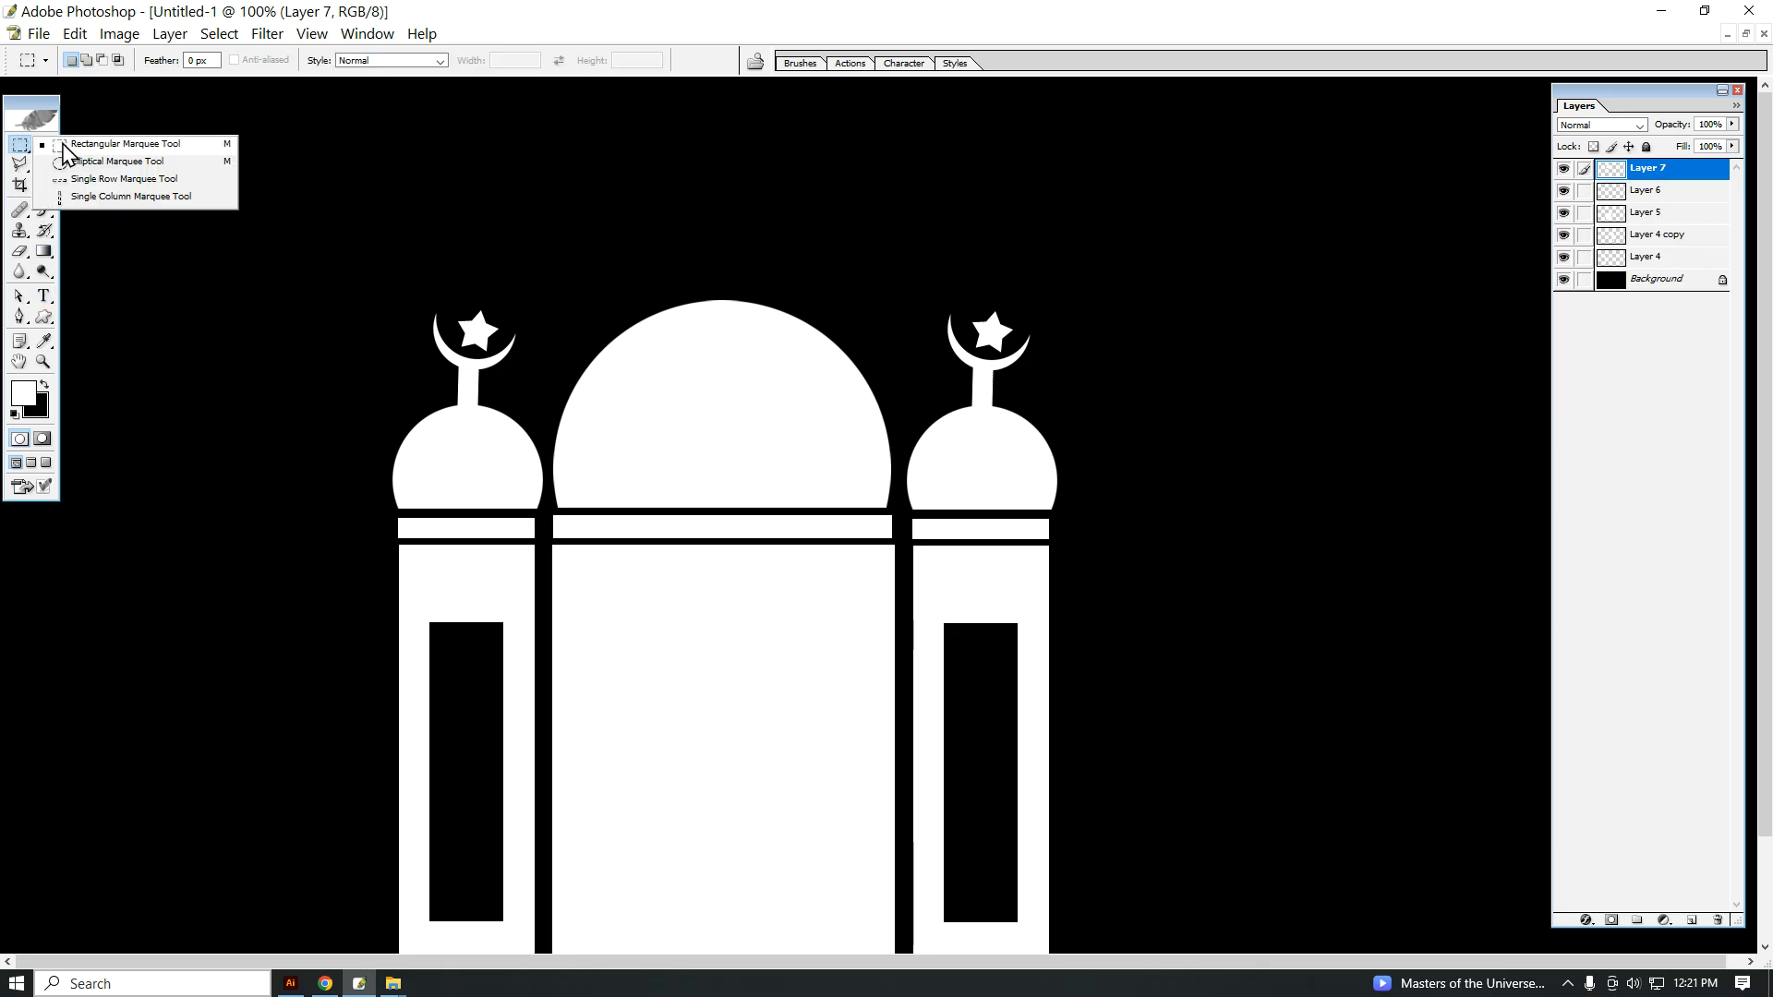
{"action": "left_click", "coordinate": [65, 151]}
{"action": "left_click_drag", "start_coordinate": [679, 230], "coordinate": [694, 319]}
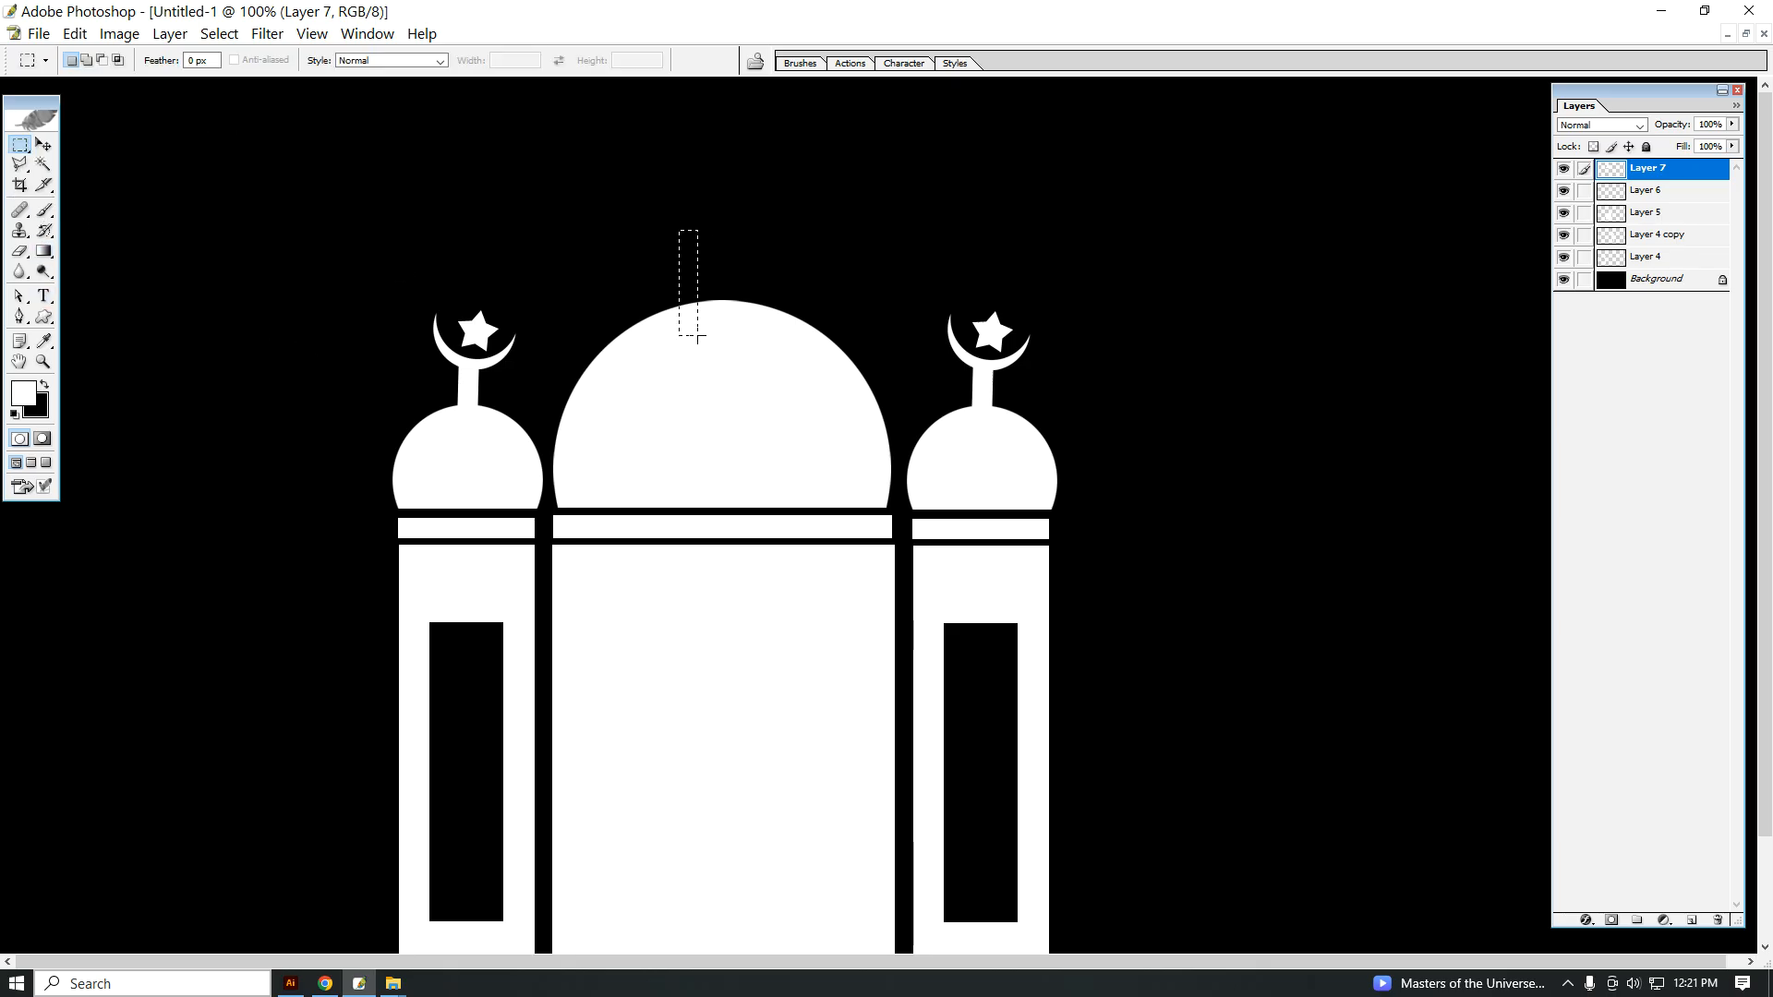
{"action": "left_click", "coordinate": [1691, 921]}
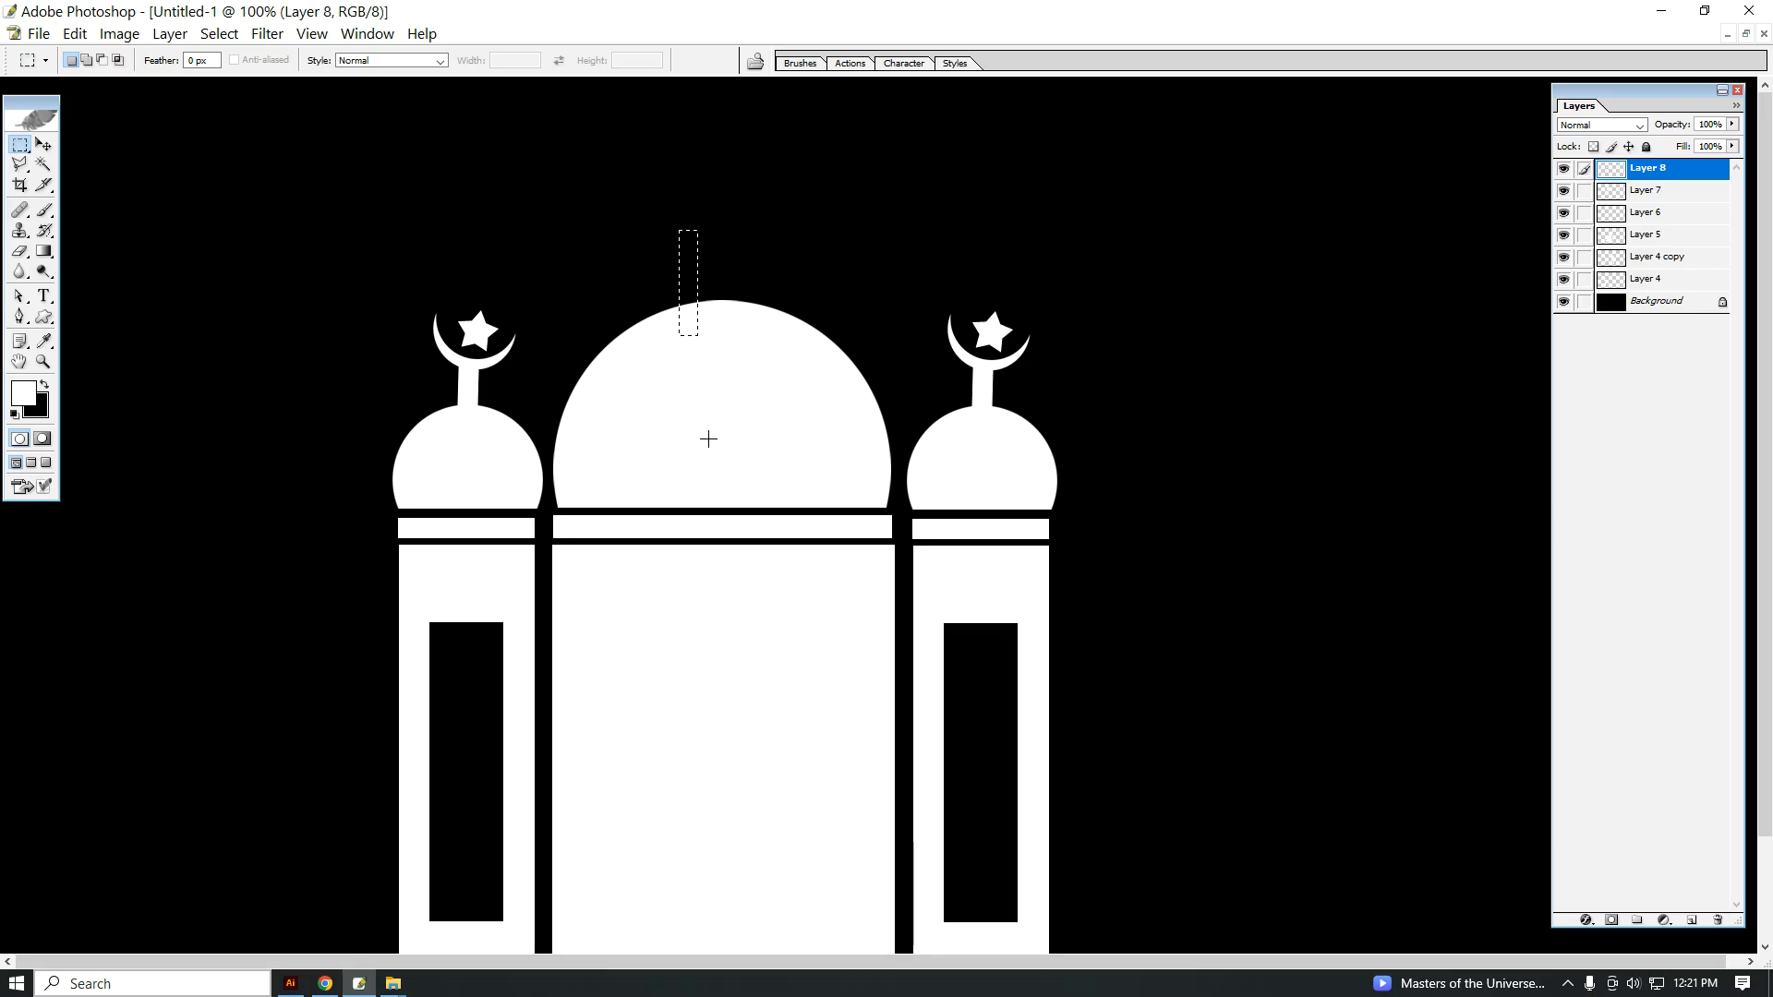
{"action": "key", "text": "alt+BackSpace"}
{"action": "key", "text": "ctrl+d"}
Step: Move the thin vertical bar so it stands centred on the peak of the central dome
{"action": "key", "text": "v"}
{"action": "right_click", "coordinate": [685, 263]}
{"action": "left_click", "coordinate": [706, 275]}
{"action": "left_click_drag", "start_coordinate": [690, 254], "coordinate": [726, 272]}
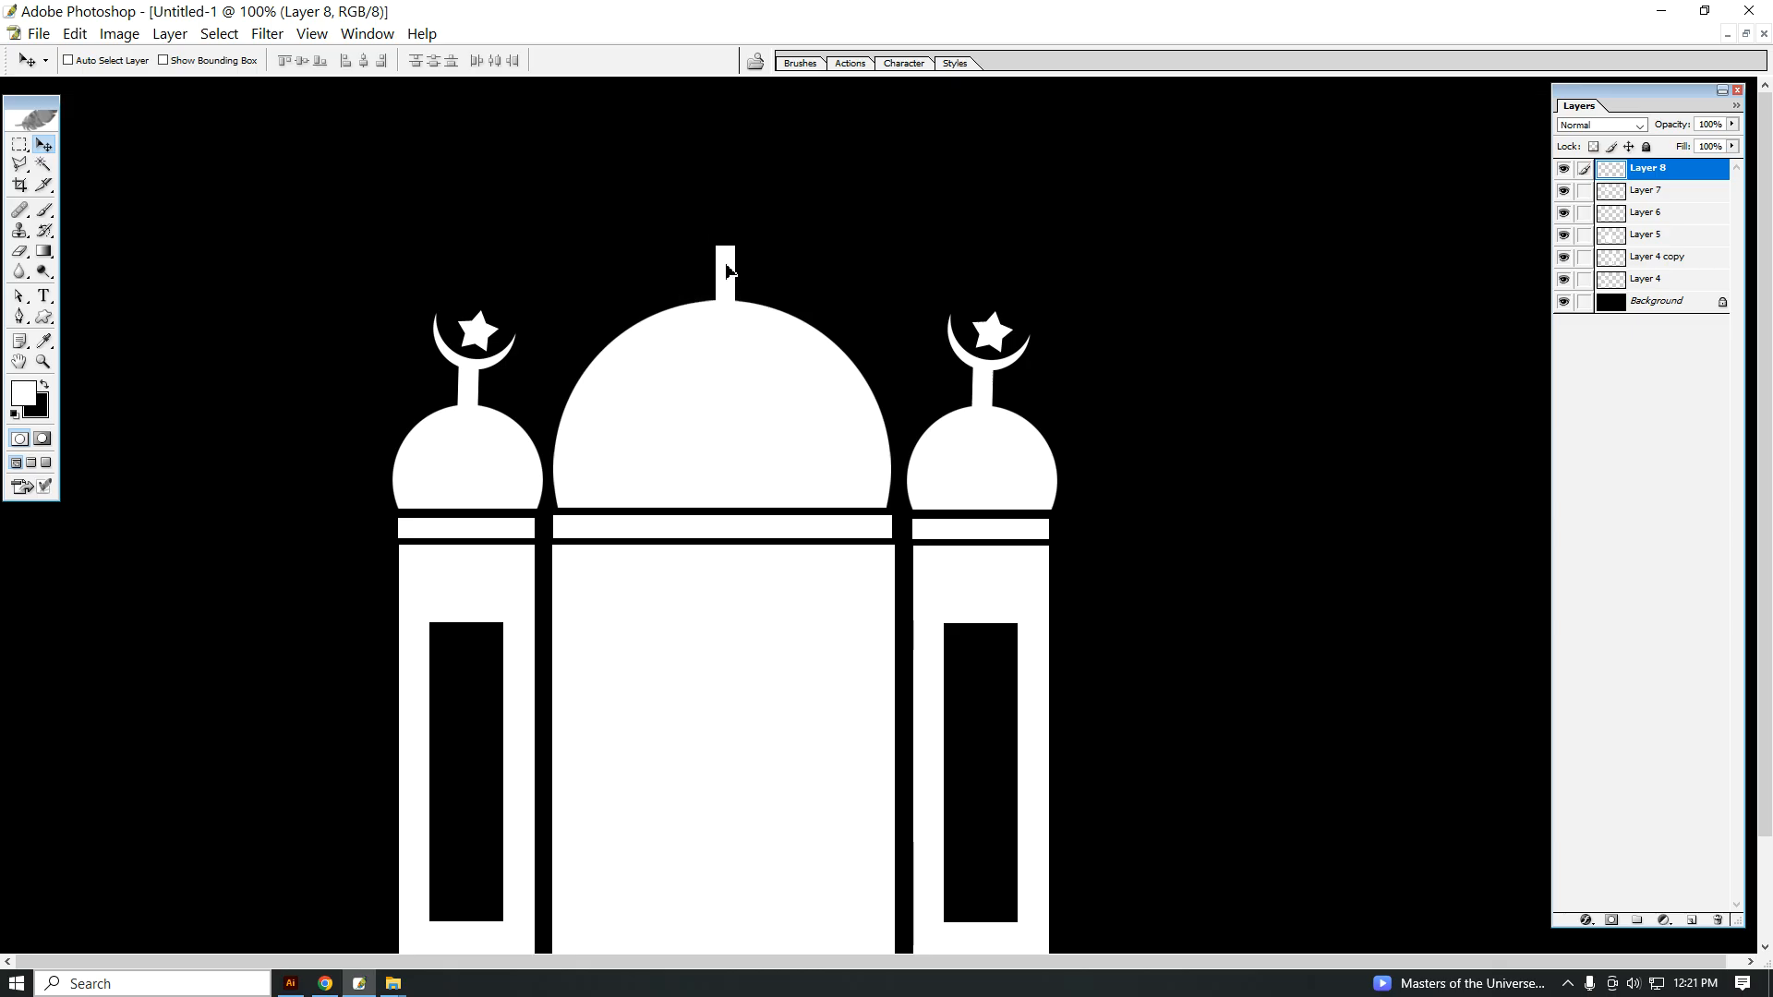
Step: Fill a circular selection with white on a new layer near the central bar, about half the dome's width
{"action": "left_click", "coordinate": [784, 450], "text": "alt"}
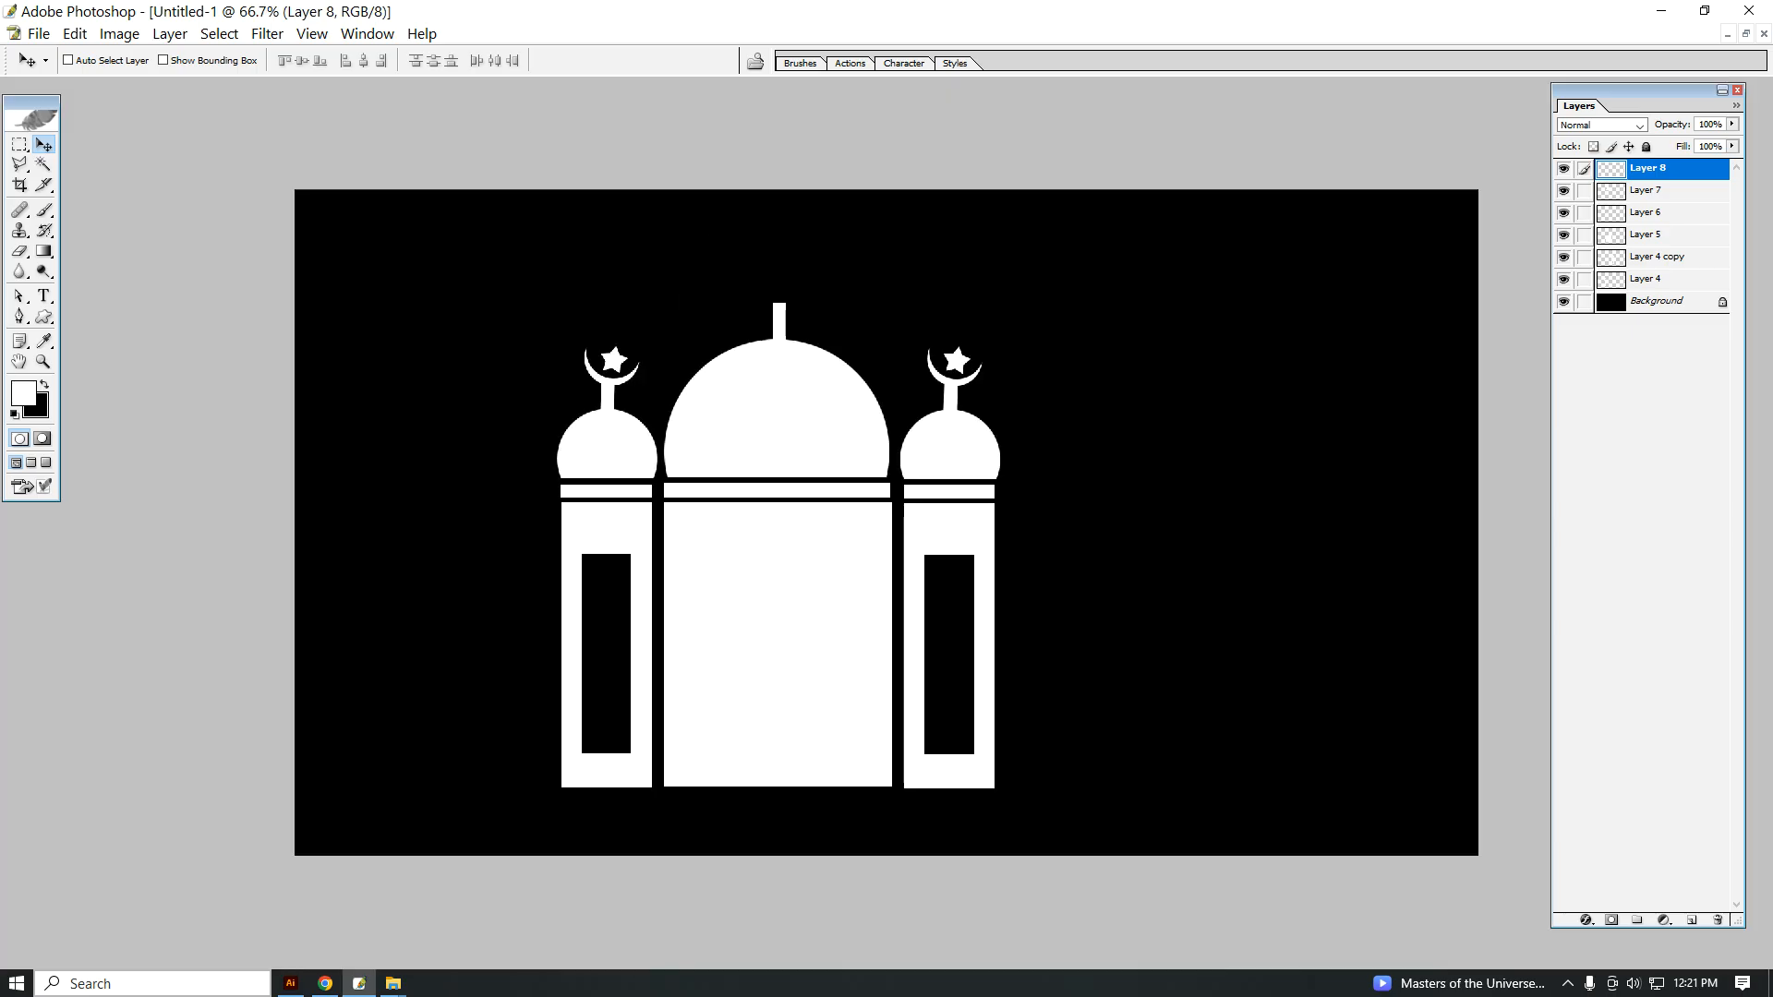
{"action": "left_click", "coordinate": [794, 396], "text": "ctrl"}
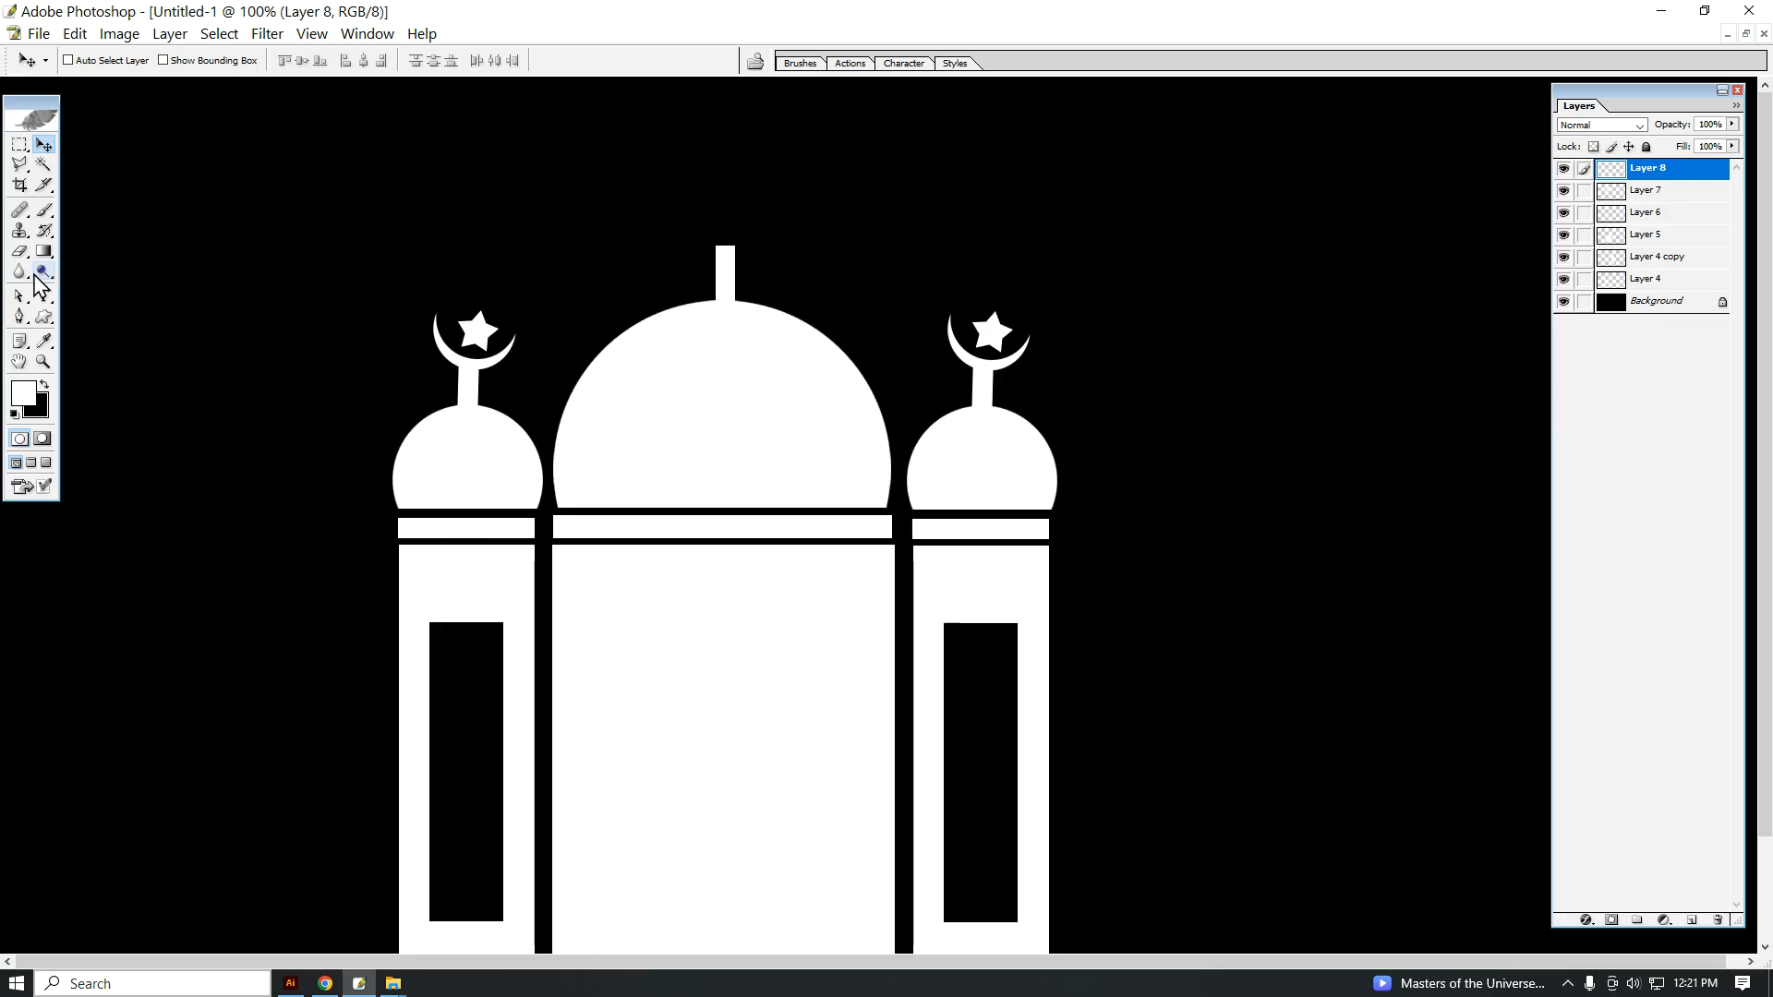
{"action": "left_click_drag", "start_coordinate": [19, 146], "coordinate": [82, 169]}
{"action": "left_click", "coordinate": [81, 169]}
{"action": "left_click_drag", "start_coordinate": [555, 179], "coordinate": [752, 458]}
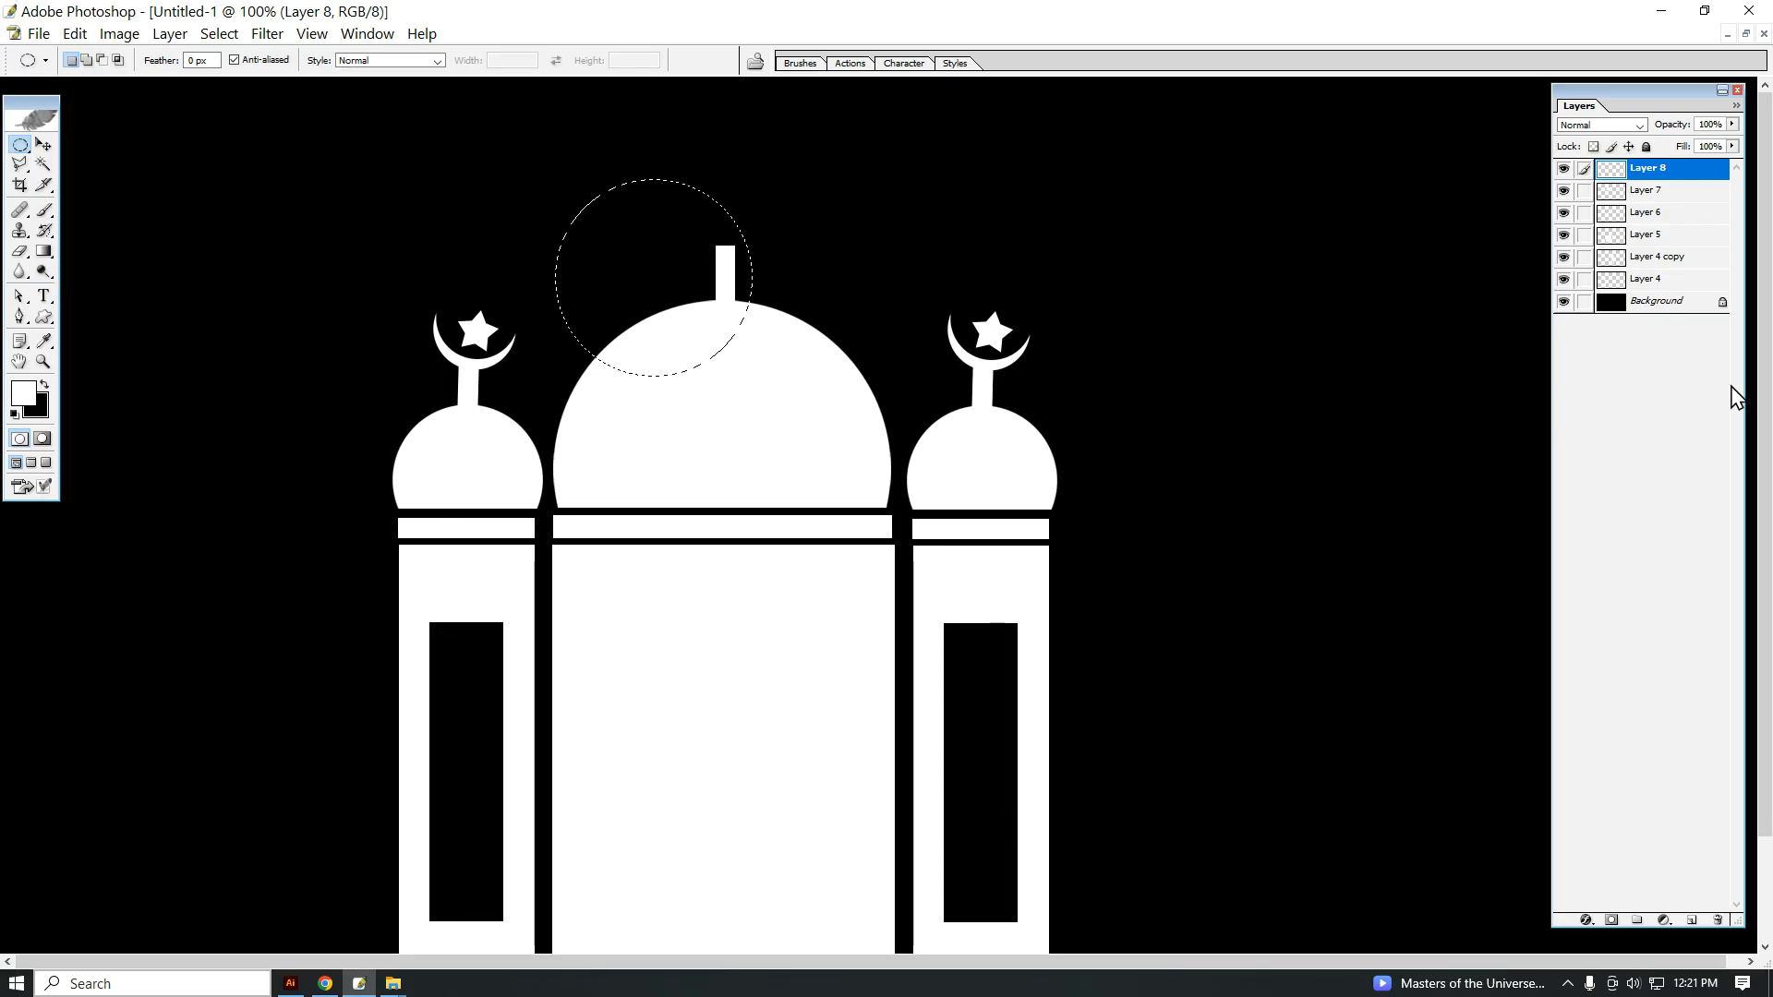
{"action": "left_click", "coordinate": [1692, 920]}
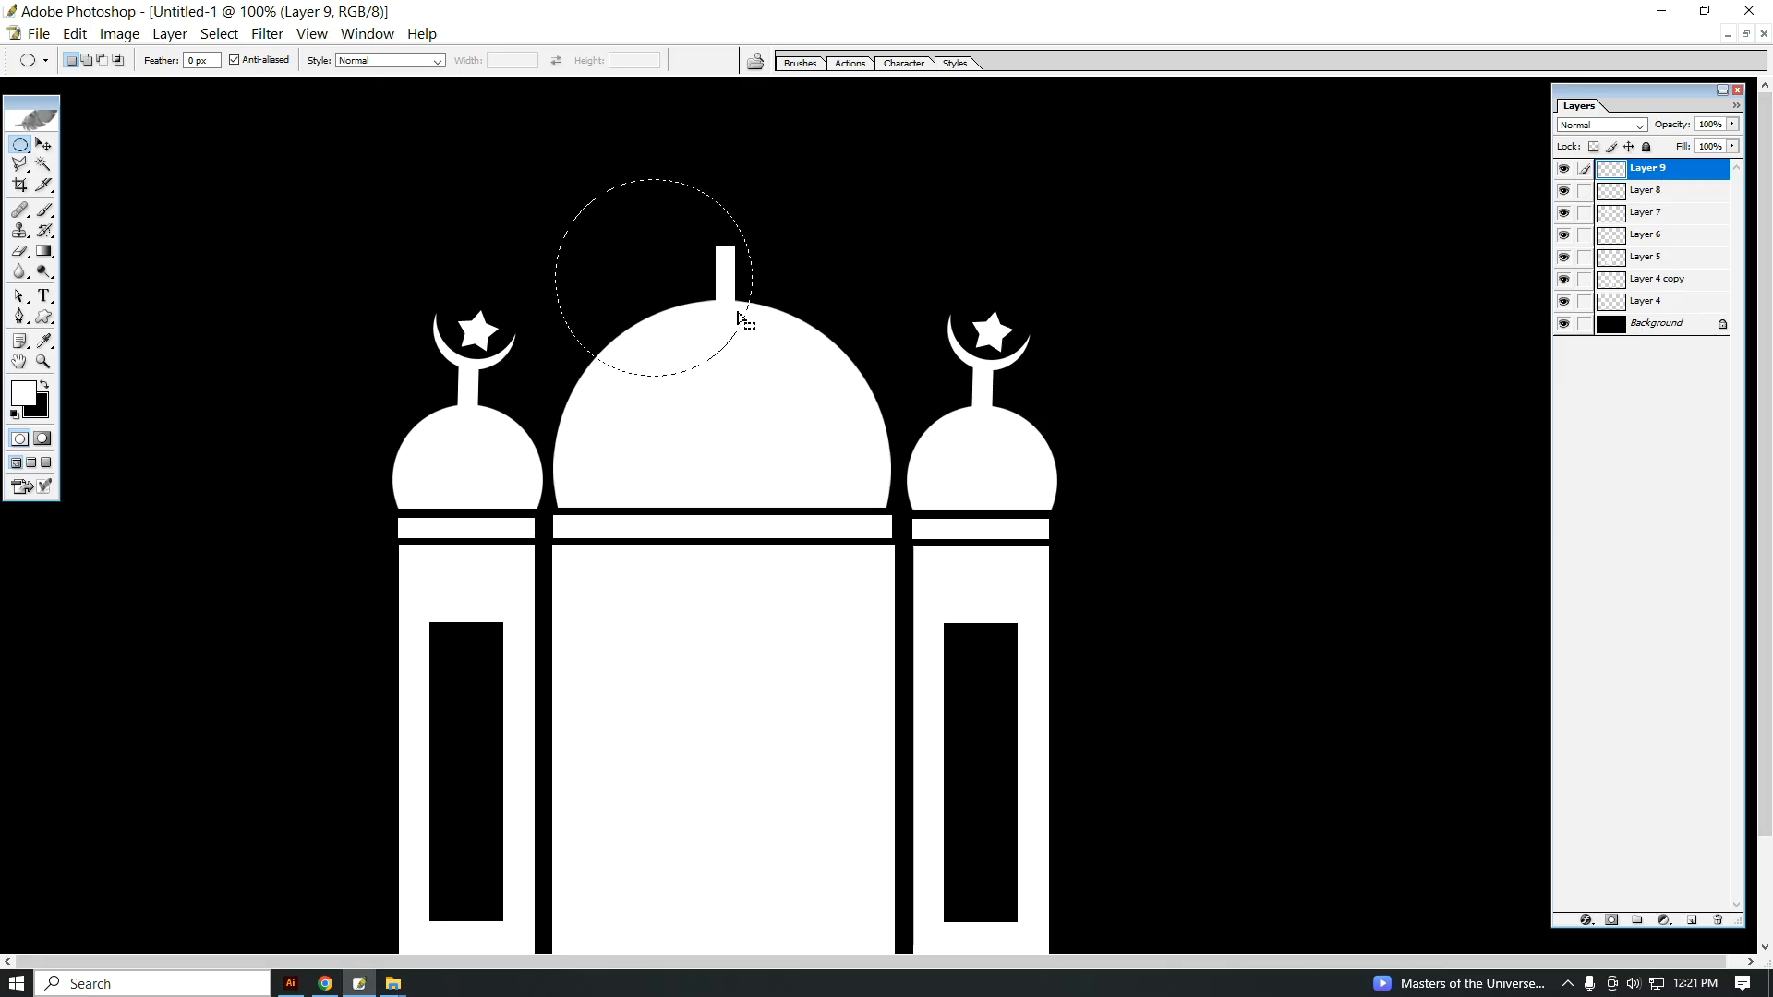
{"action": "key", "text": "alt+BackSpace"}
{"action": "key", "text": "ctrl+d"}
Step: Move the white circle to the empty area beyond the far tower and overlap it with an offset duplicate using a red Color Overlay
{"action": "key", "text": "v"}
{"action": "left_click_drag", "start_coordinate": [661, 263], "coordinate": [1240, 213]}
{"action": "right_click", "coordinate": [1662, 170]}
{"action": "left_click", "coordinate": [1616, 218]}
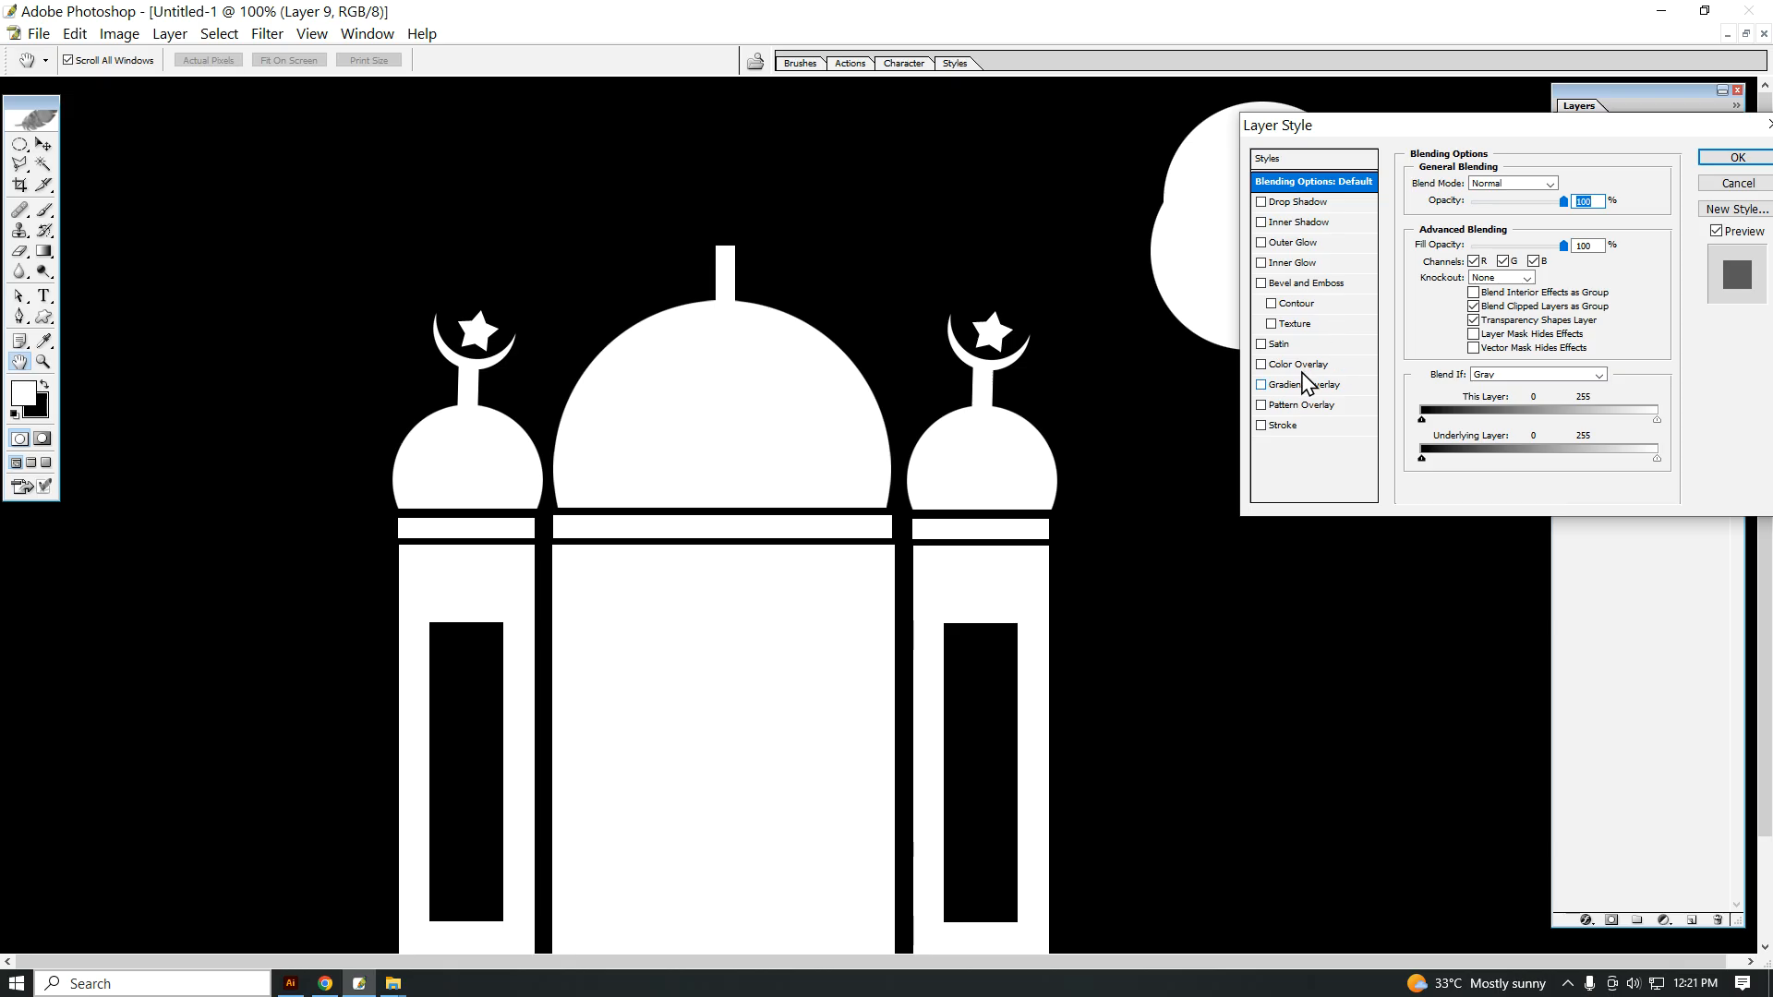
{"action": "left_click", "coordinate": [1297, 364]}
{"action": "left_click", "coordinate": [1733, 158]}
{"action": "right_click", "coordinate": [1226, 195]}
{"action": "left_click", "coordinate": [1272, 210]}
{"action": "left_click_drag", "start_coordinate": [1273, 190], "coordinate": [1276, 199]}
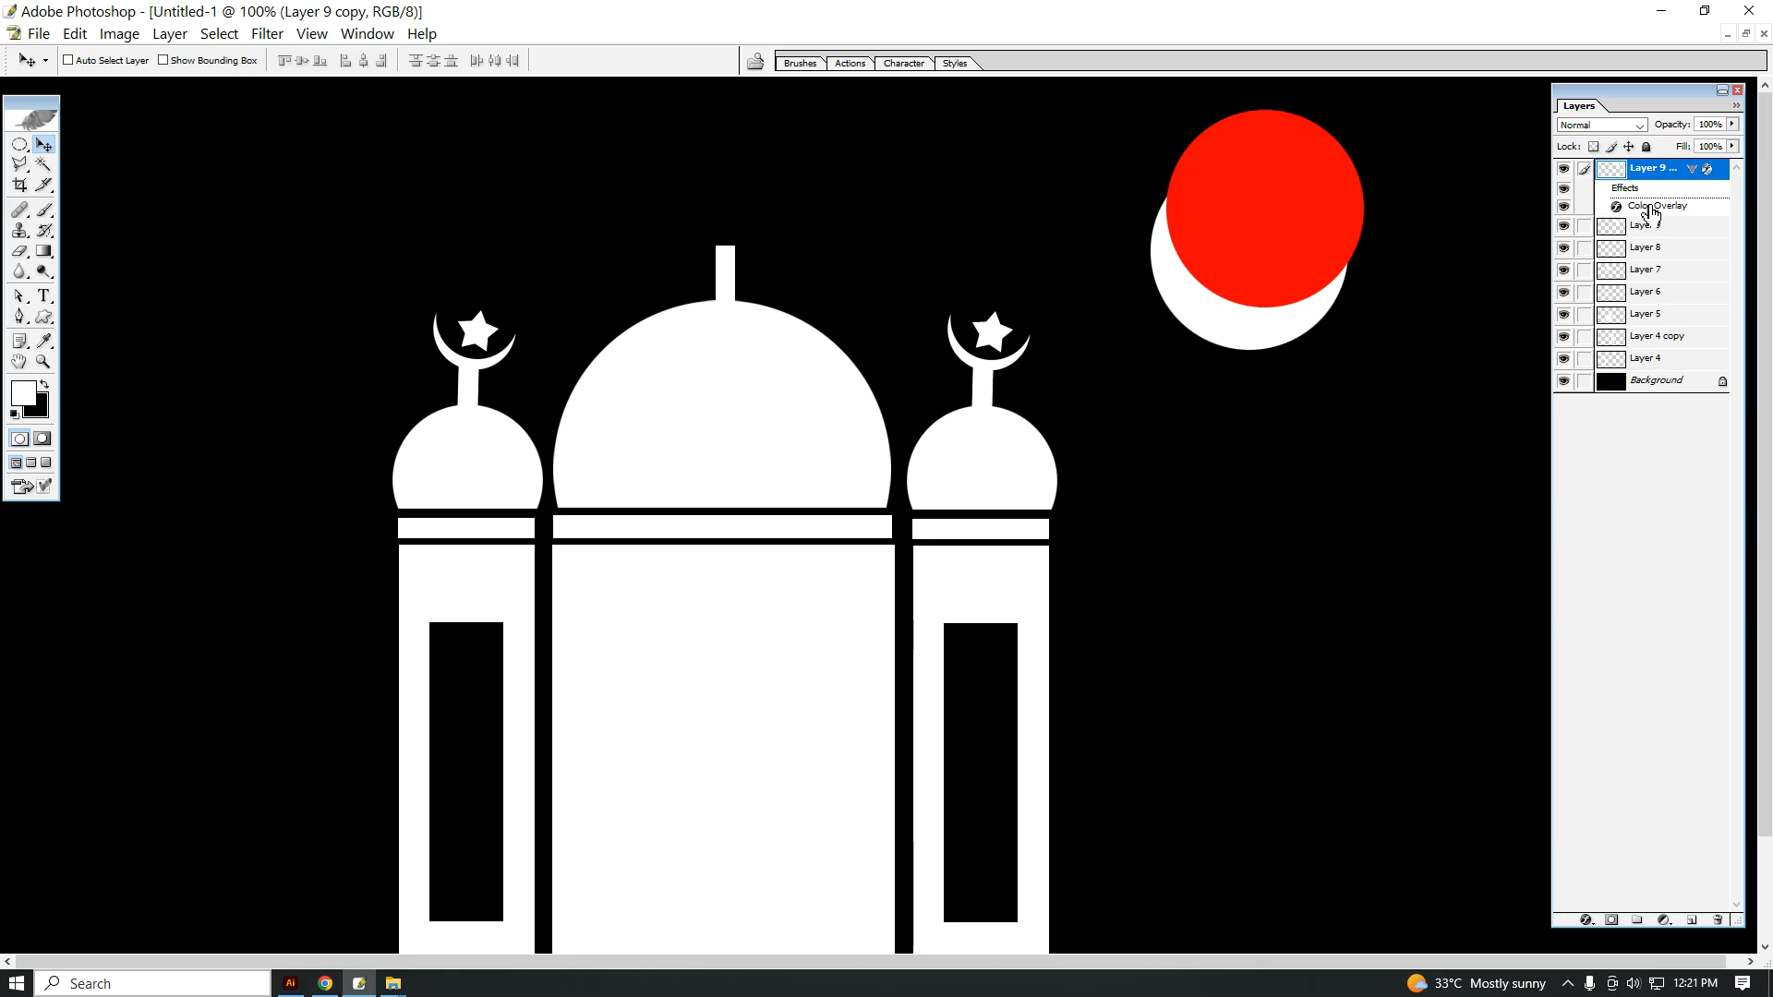
Step: Cut the red circle's shape out of the white circle to form a crescent, and delete the red circle's layer
{"action": "left_click", "coordinate": [1606, 177], "text": "ctrl"}
{"action": "left_click", "coordinate": [1676, 233]}
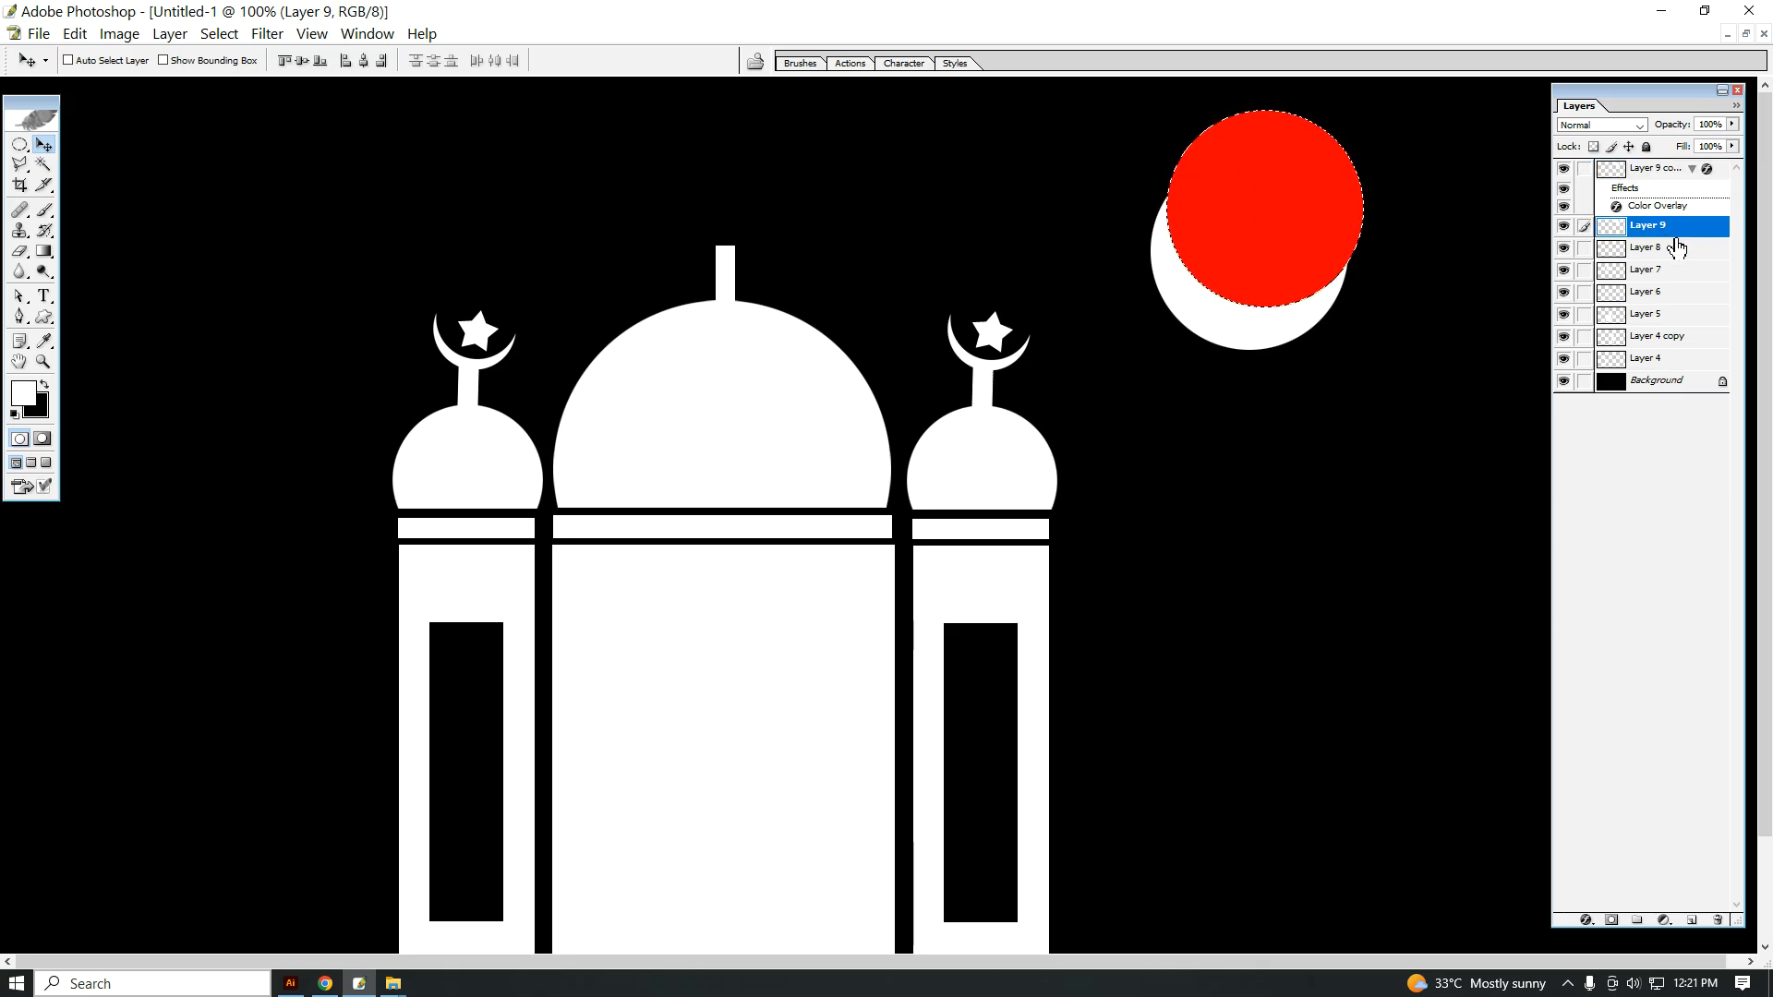
{"action": "key", "text": "ctrl+d"}
{"action": "left_click", "coordinate": [1676, 169]}
{"action": "right_click", "coordinate": [1657, 172]}
{"action": "left_click", "coordinate": [1569, 255]}
{"action": "left_click", "coordinate": [712, 372]}
Step: Move the crescent onto the bar above the central dome and scale it down to fit
{"action": "right_click", "coordinate": [1238, 332]}
{"action": "left_click", "coordinate": [1258, 339]}
{"action": "left_click_drag", "start_coordinate": [1261, 339], "coordinate": [786, 223]}
{"action": "key", "text": "ctrl+t"}
{"action": "mouse_move", "coordinate": [779, 221]}
{"action": "left_mouse_down"}
{"action": "mouse_move", "coordinate": [753, 257]}
{"action": "mouse_move", "coordinate": [754, 241]}
{"action": "left_mouse_up"}
{"action": "key", "text": "Return"}
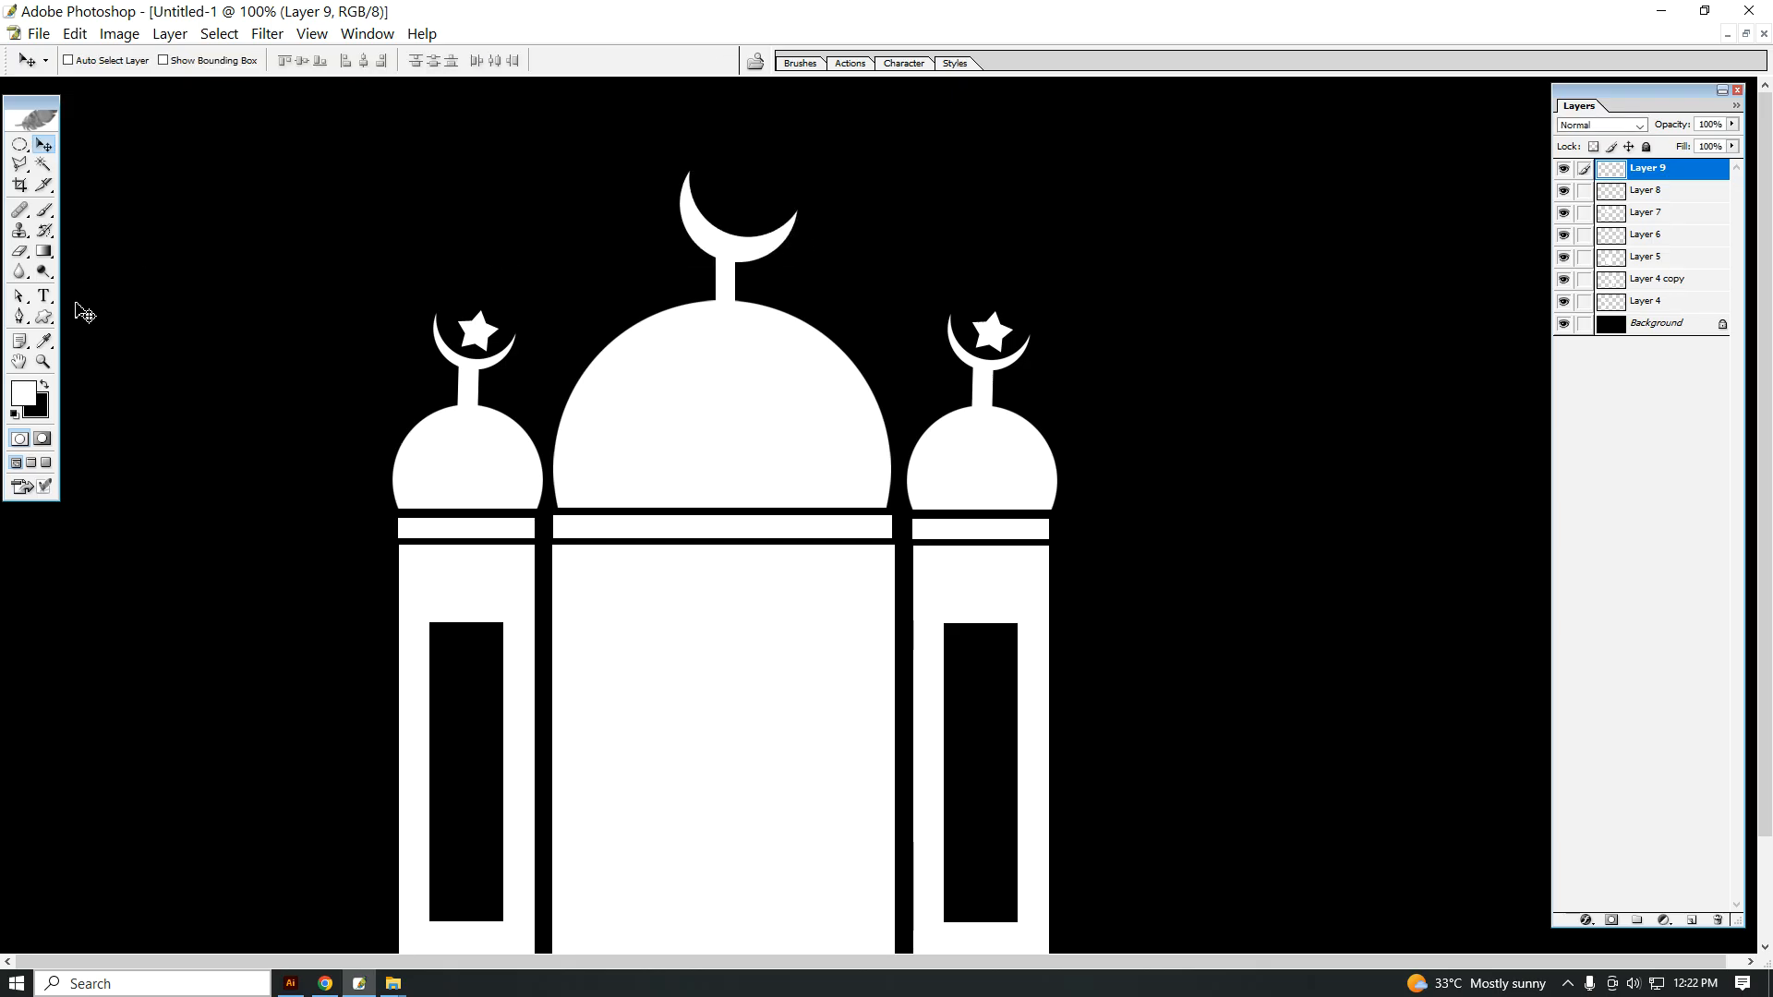
Step: Draw a small white star with the Custom Shape tool and place it inside the central crescent's opening
{"action": "left_click", "coordinate": [43, 317]}
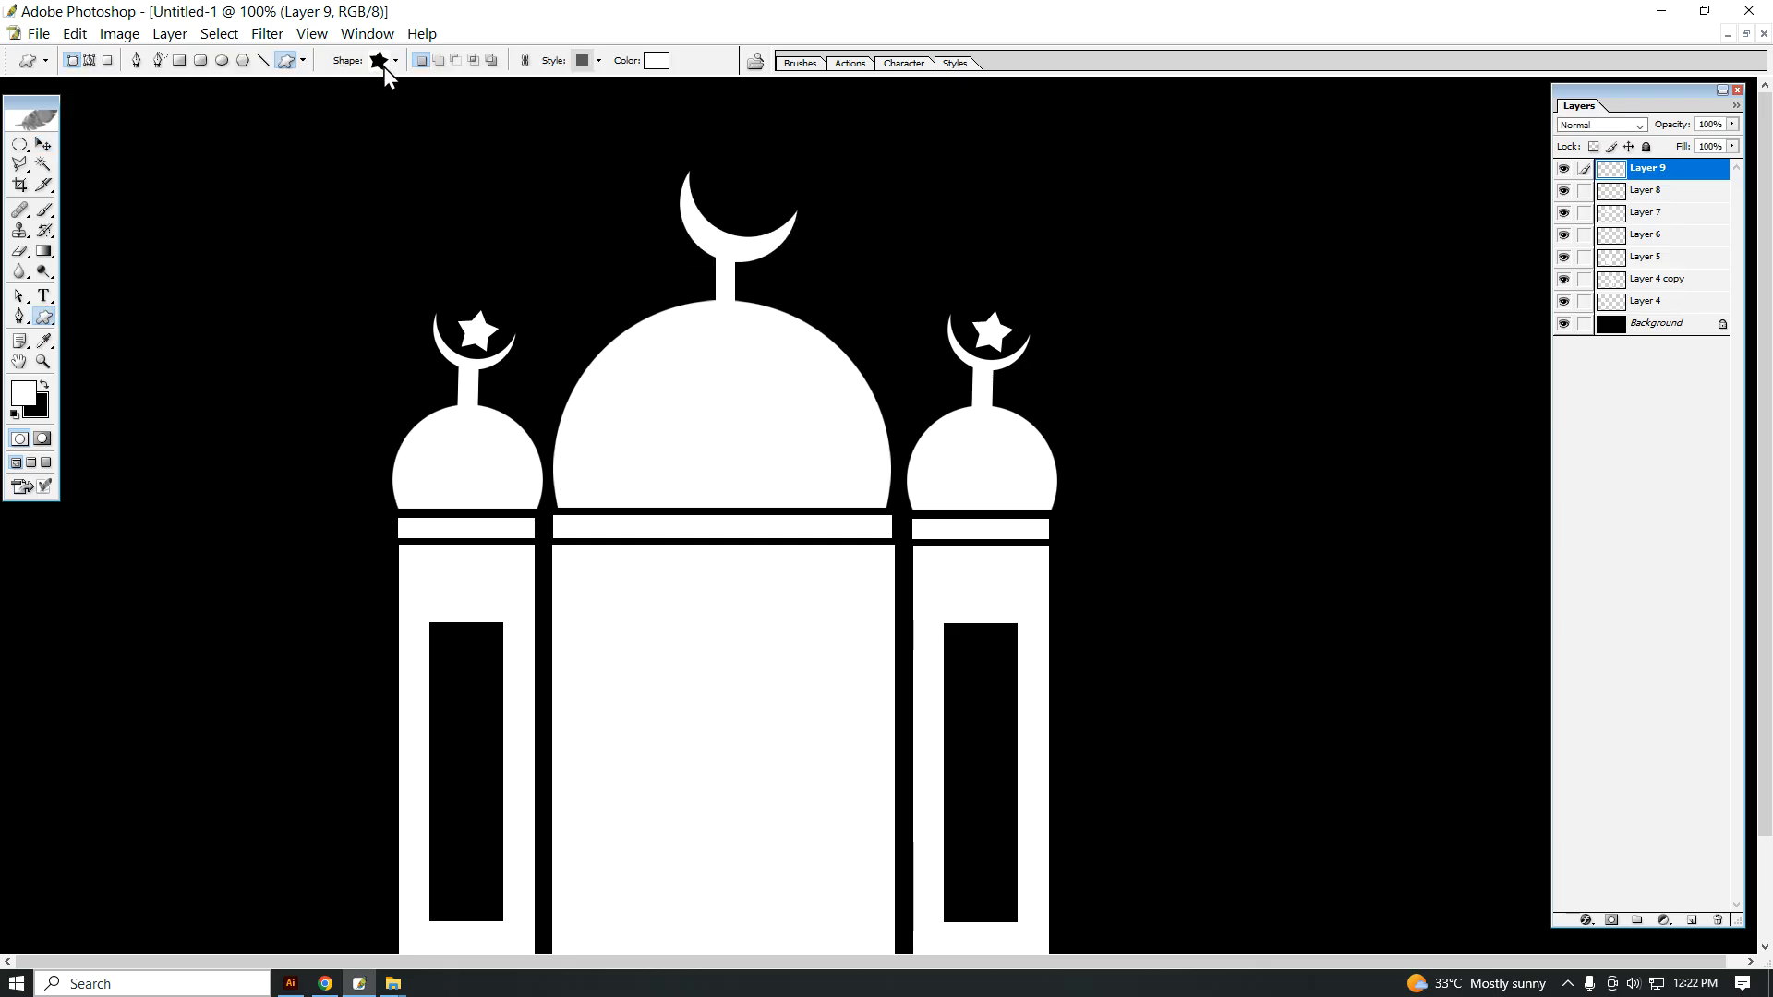
{"action": "left_click_drag", "start_coordinate": [333, 150], "coordinate": [716, 201]}
{"action": "left_click", "coordinate": [43, 145]}
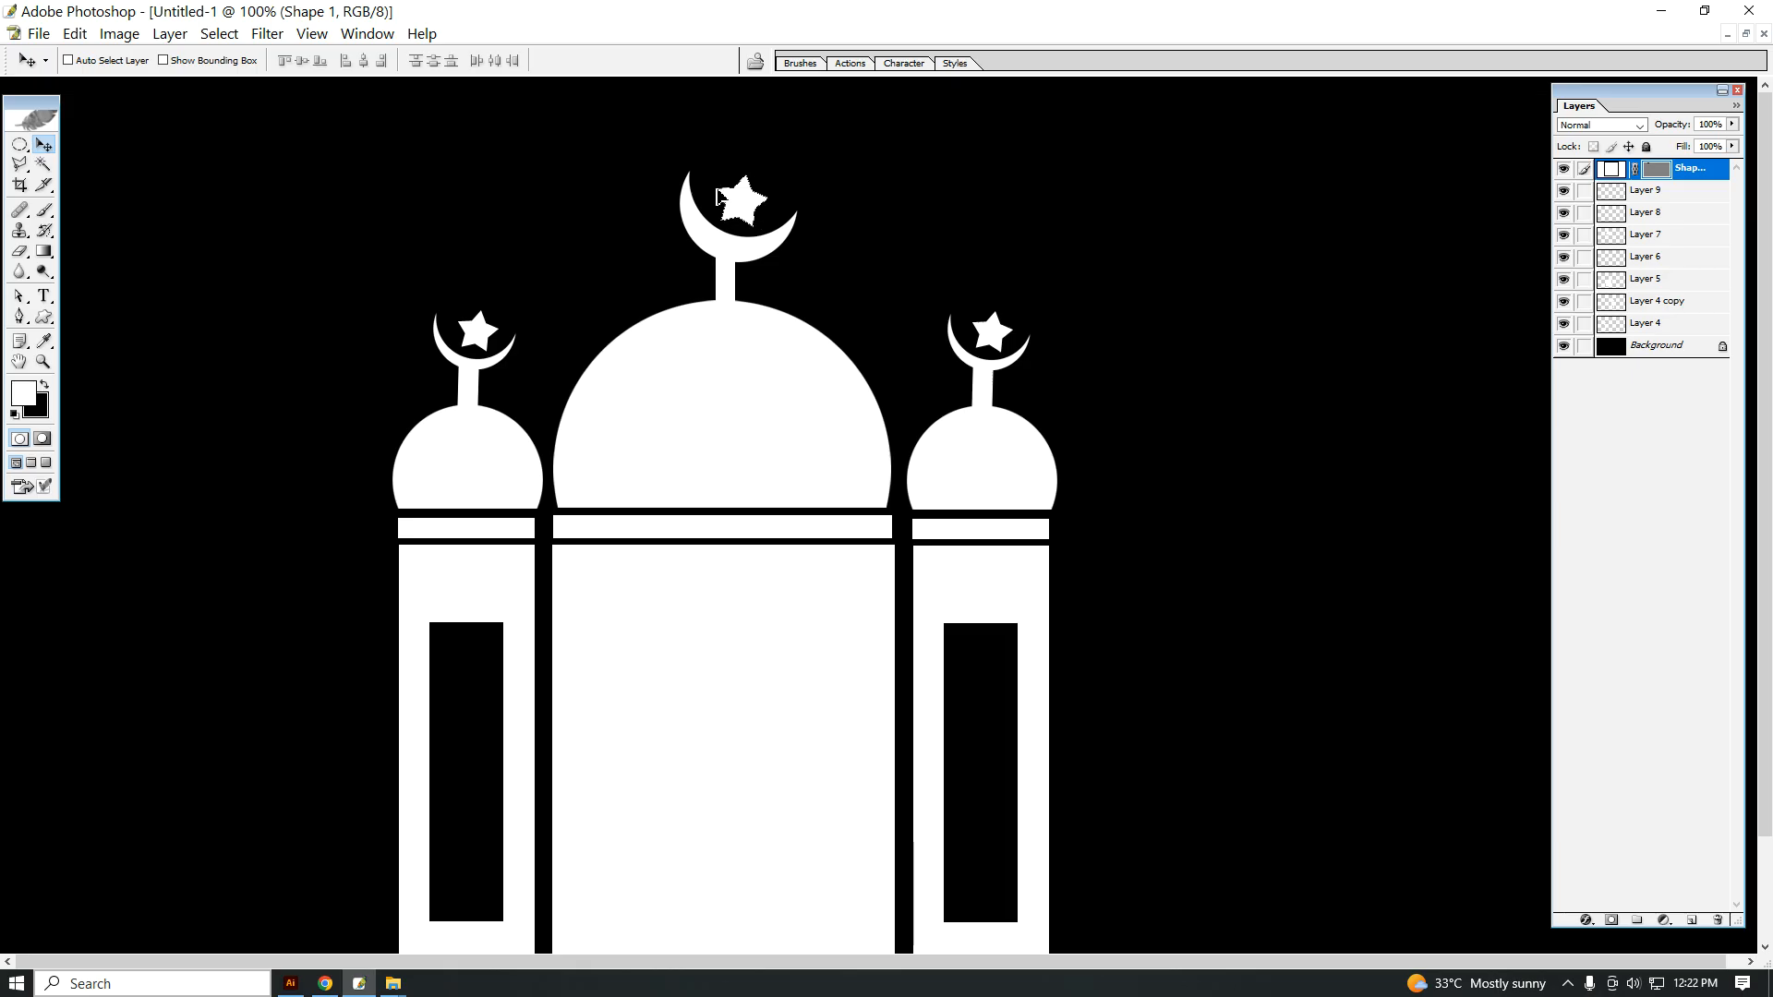
Step: On the central building's layer, use the Pen tool to outline a pointed-arch doorway rising from the building's base
{"action": "left_click", "coordinate": [781, 588], "text": "ctrl+alt"}
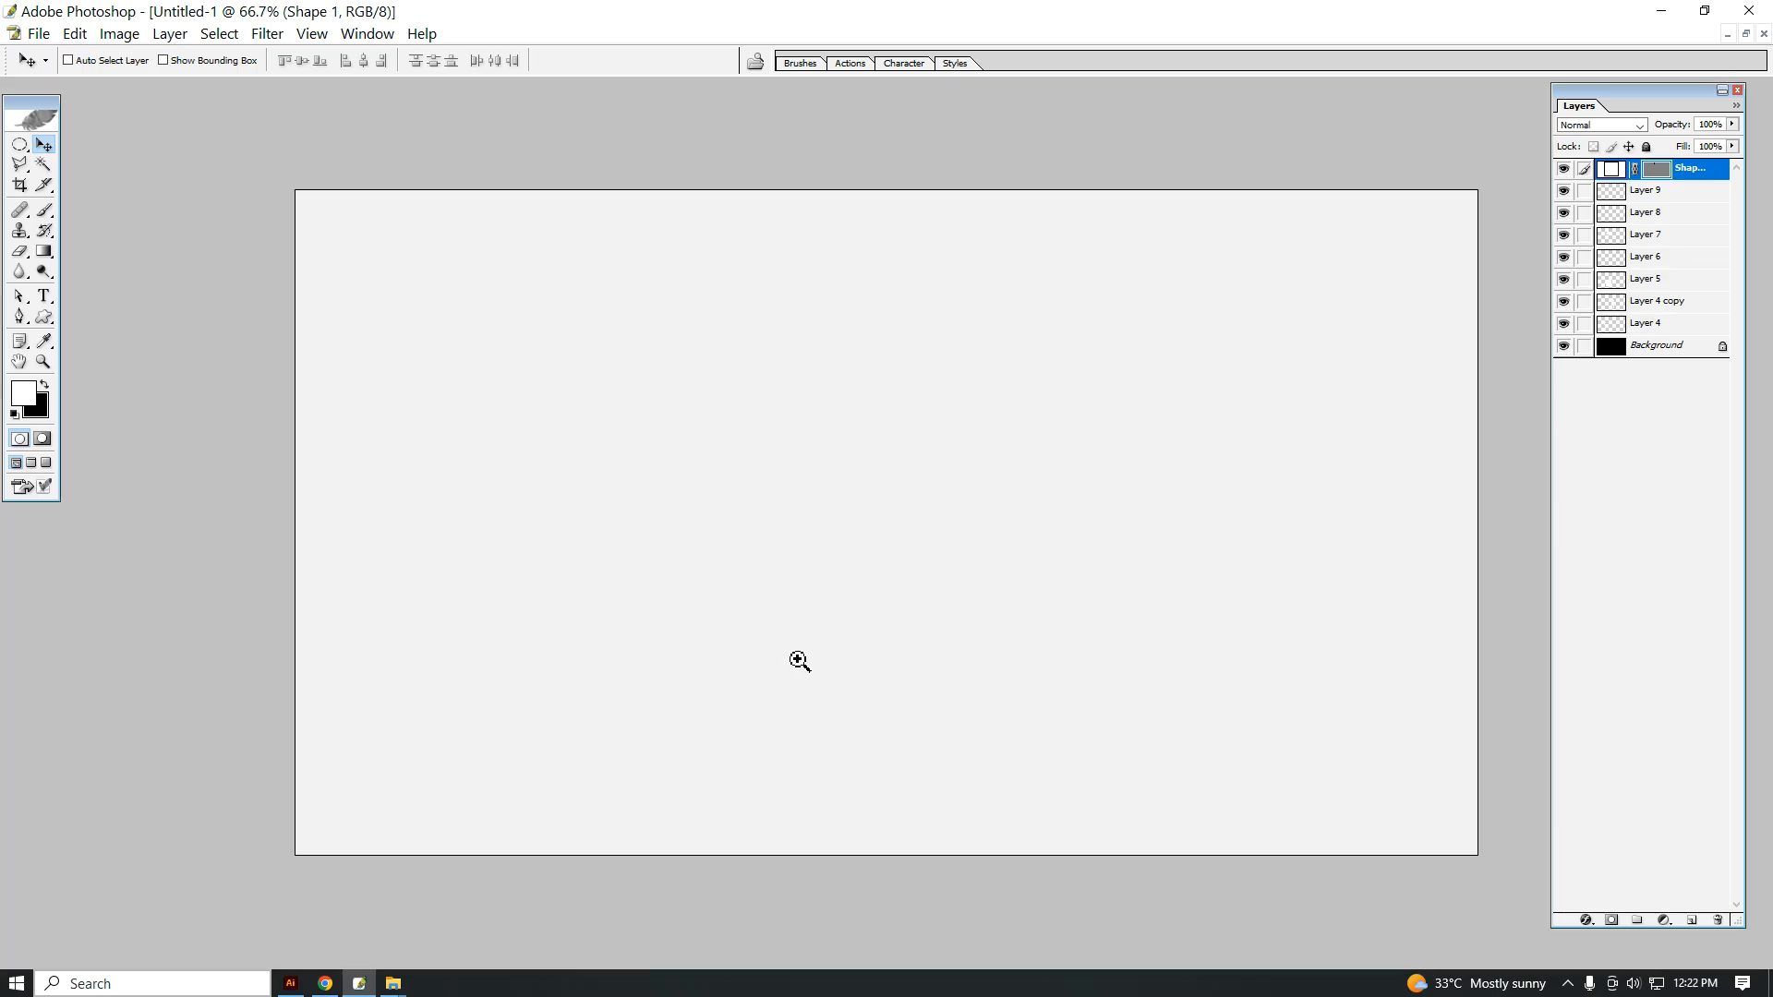
{"action": "left_click", "coordinate": [795, 658], "text": "ctrl"}
{"action": "right_click", "coordinate": [689, 549]}
{"action": "left_click", "coordinate": [728, 561]}
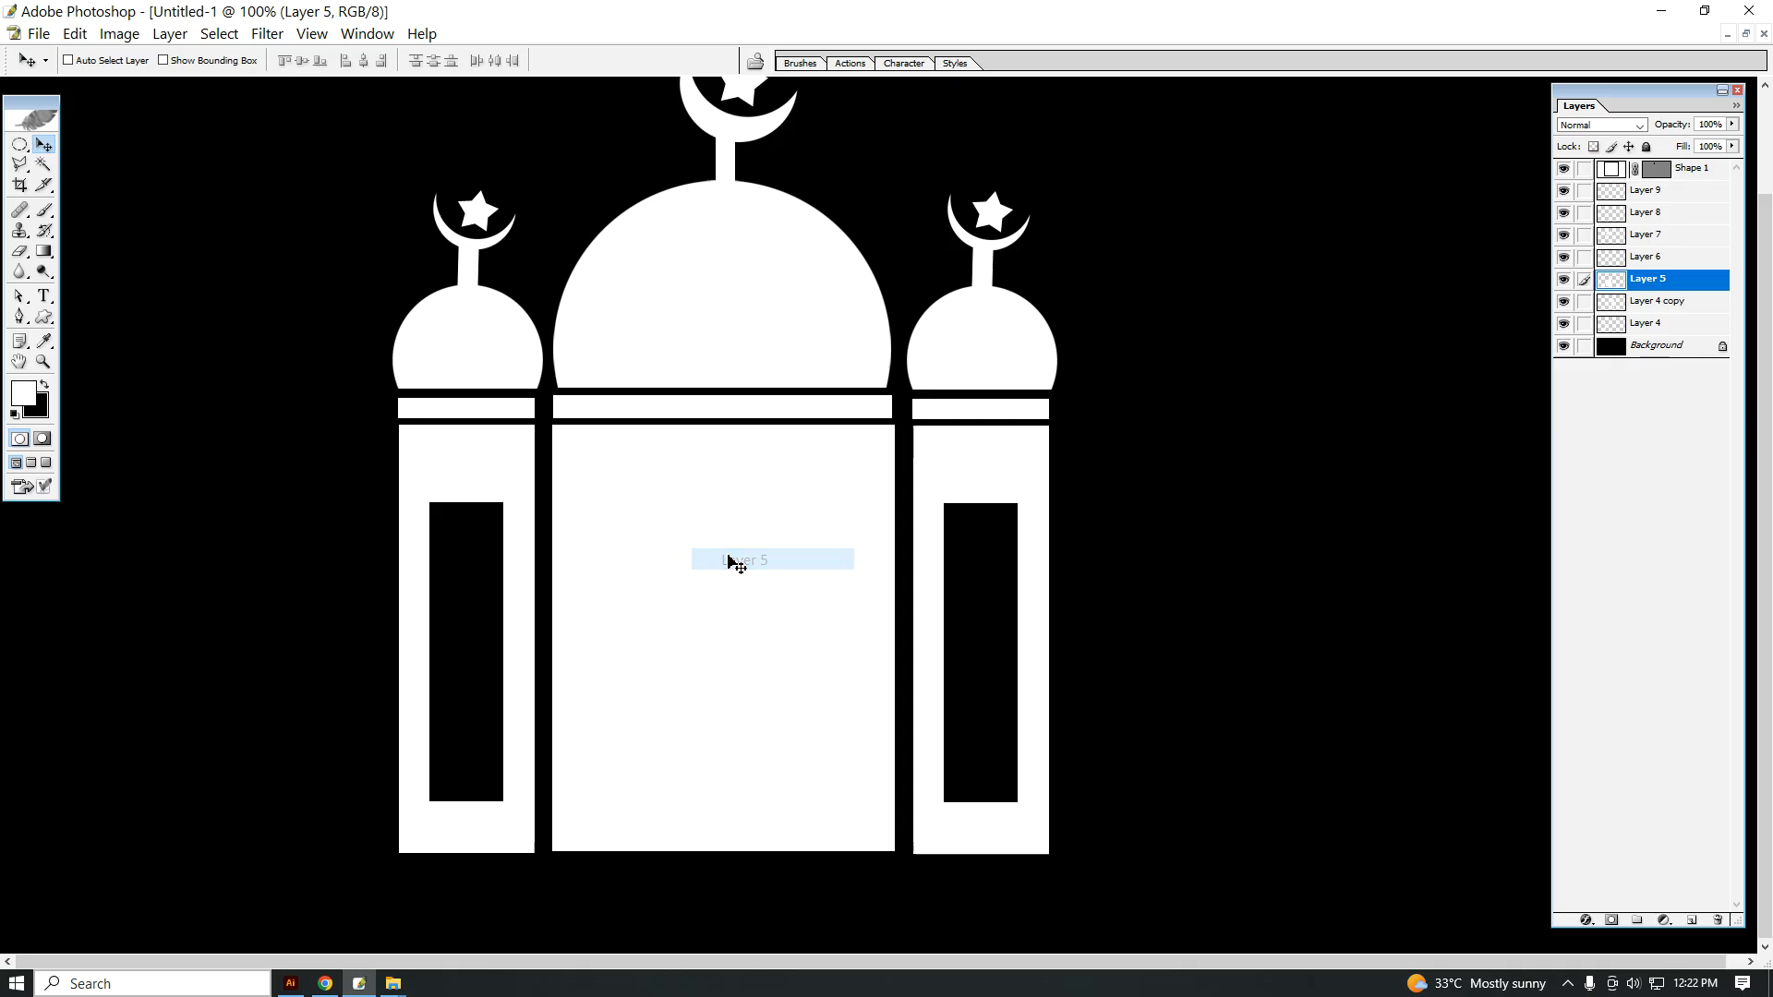
{"action": "left_click", "coordinate": [19, 316]}
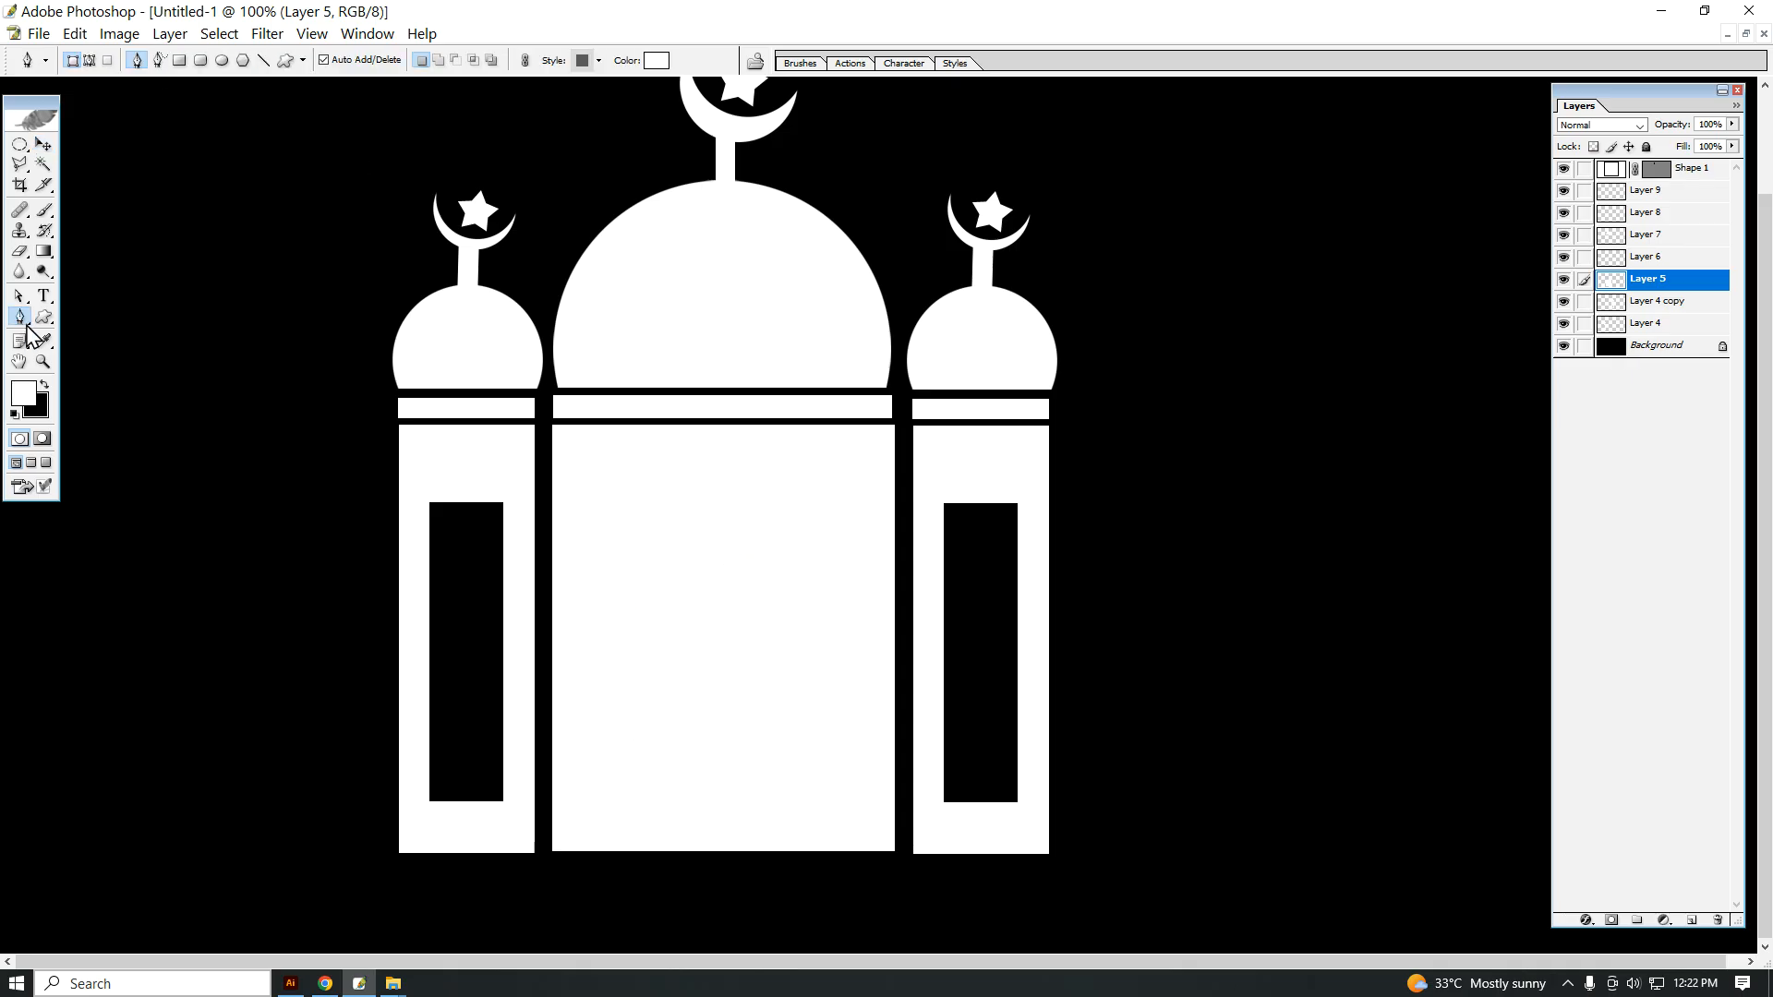
{"action": "left_click", "coordinate": [649, 852]}
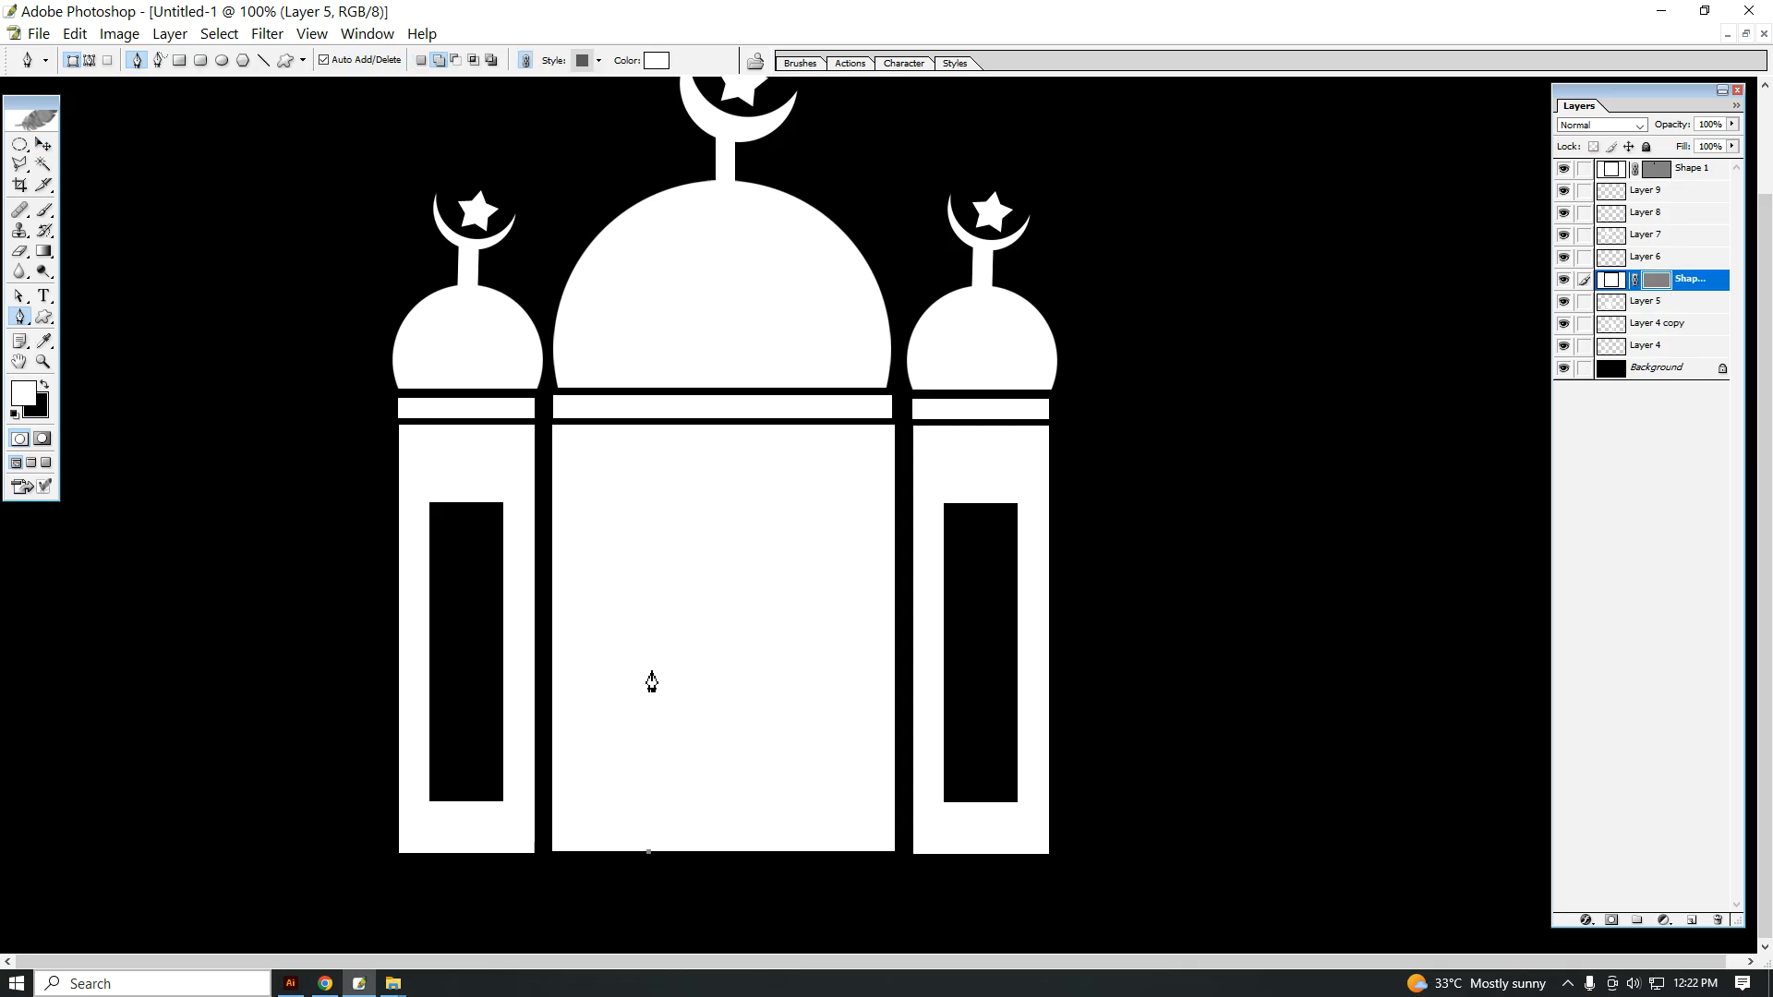
{"action": "left_click", "coordinate": [649, 607]}
{"action": "left_click", "coordinate": [728, 521]}
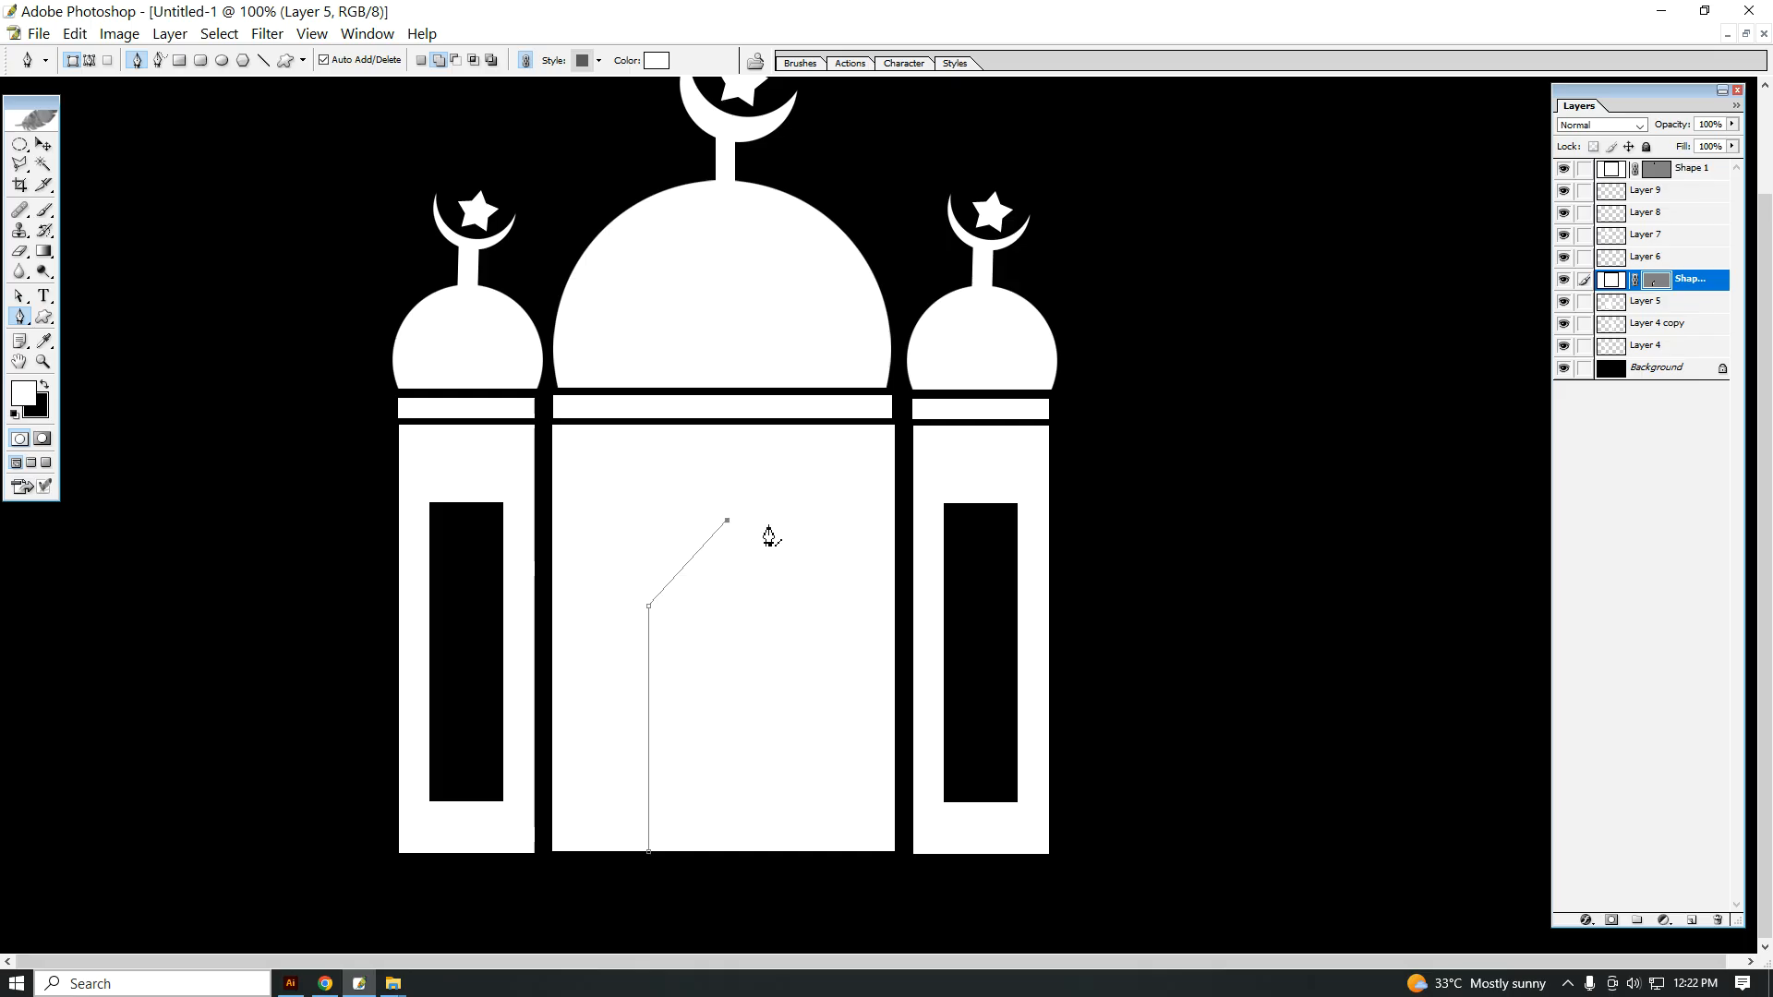
{"action": "left_click", "coordinate": [790, 607]}
{"action": "left_click", "coordinate": [803, 856]}
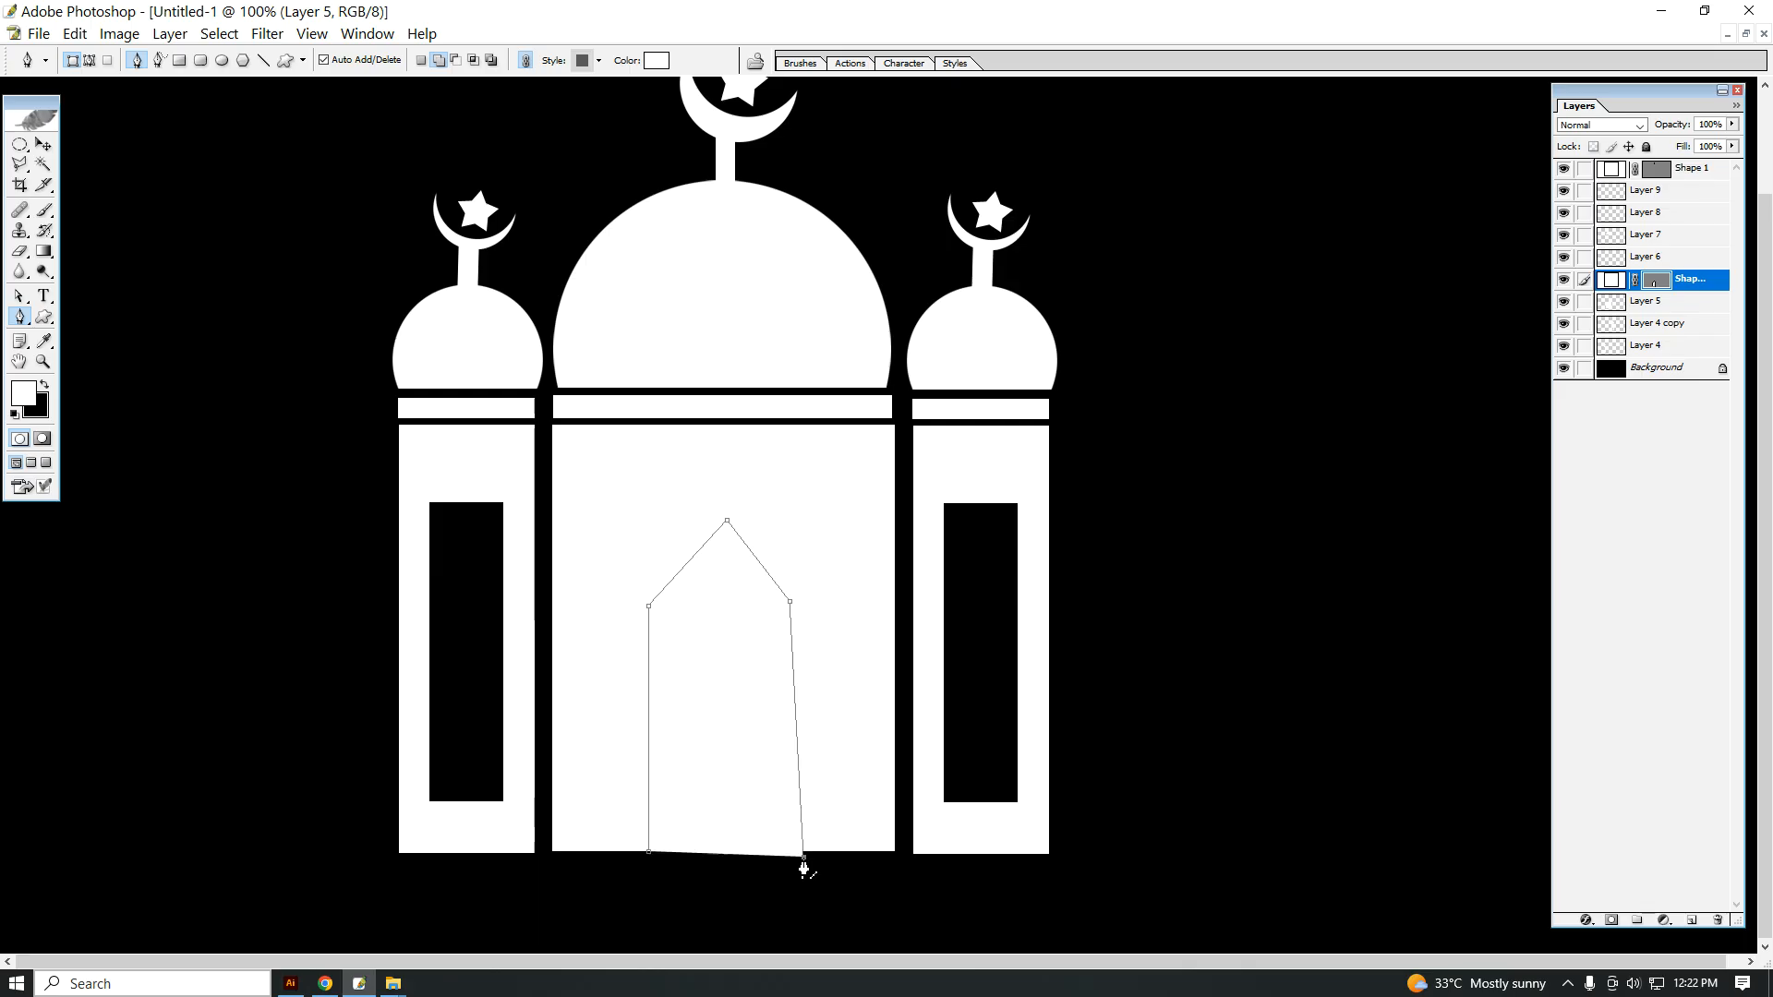
Step: Redo the last corner point of the doorway outline at the building's base so that side runs nearly vertical
{"action": "key", "text": "ctrl+z"}
{"action": "left_click", "coordinate": [800, 863]}
{"action": "key", "text": "ctrl+z"}
{"action": "left_click", "coordinate": [793, 863]}
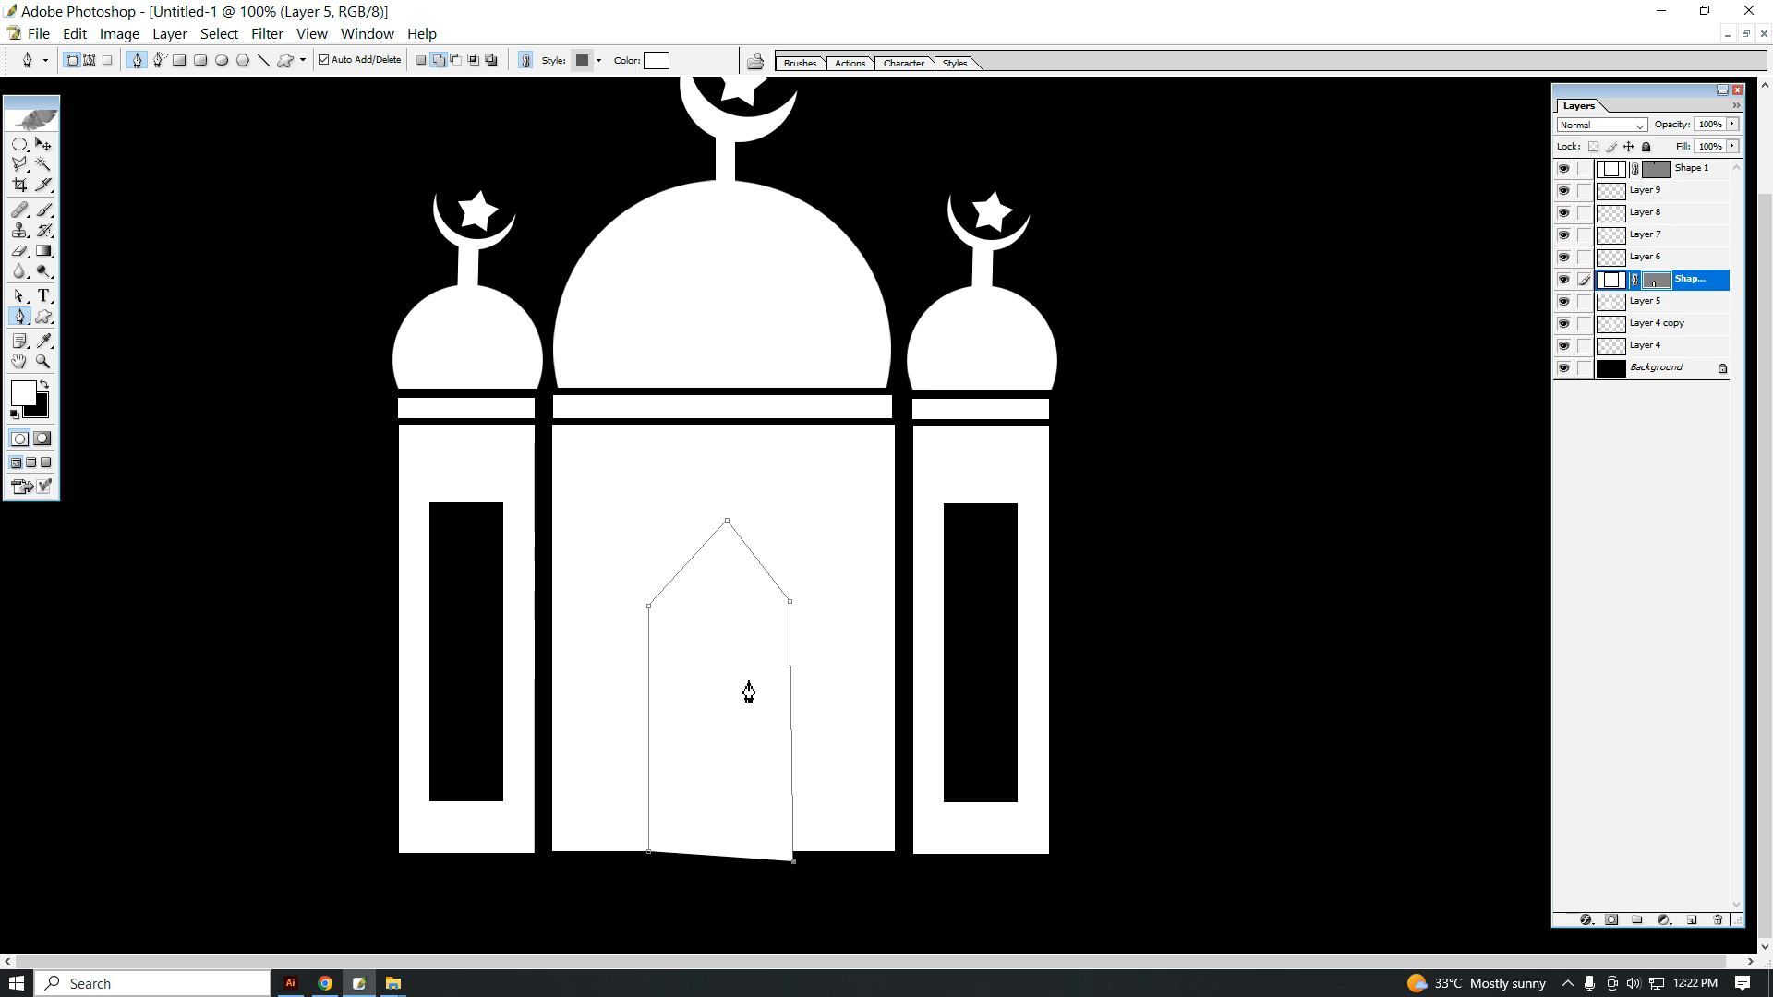
Step: Convert the doorway outline to a selection, cut it out of the central building's layer, and delete the doorway's shape layer
{"action": "key", "text": "ctrl+Return"}
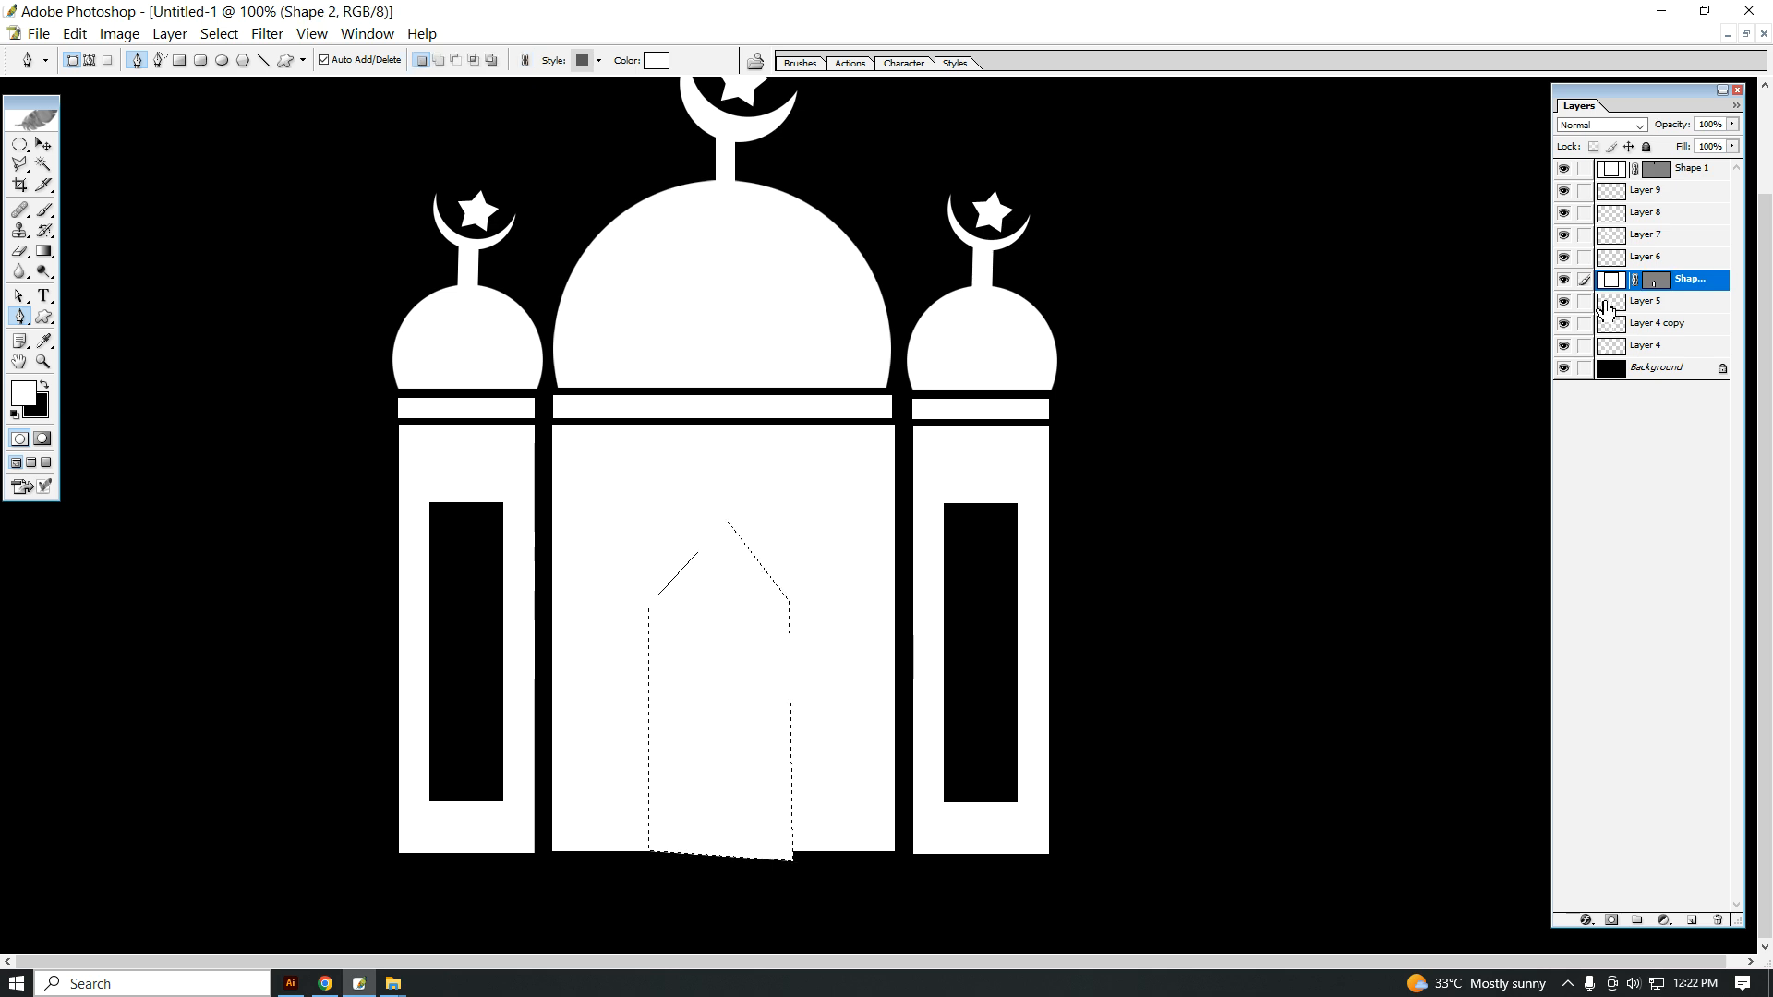
{"action": "left_click", "coordinate": [1563, 302]}
{"action": "left_click", "coordinate": [1563, 301]}
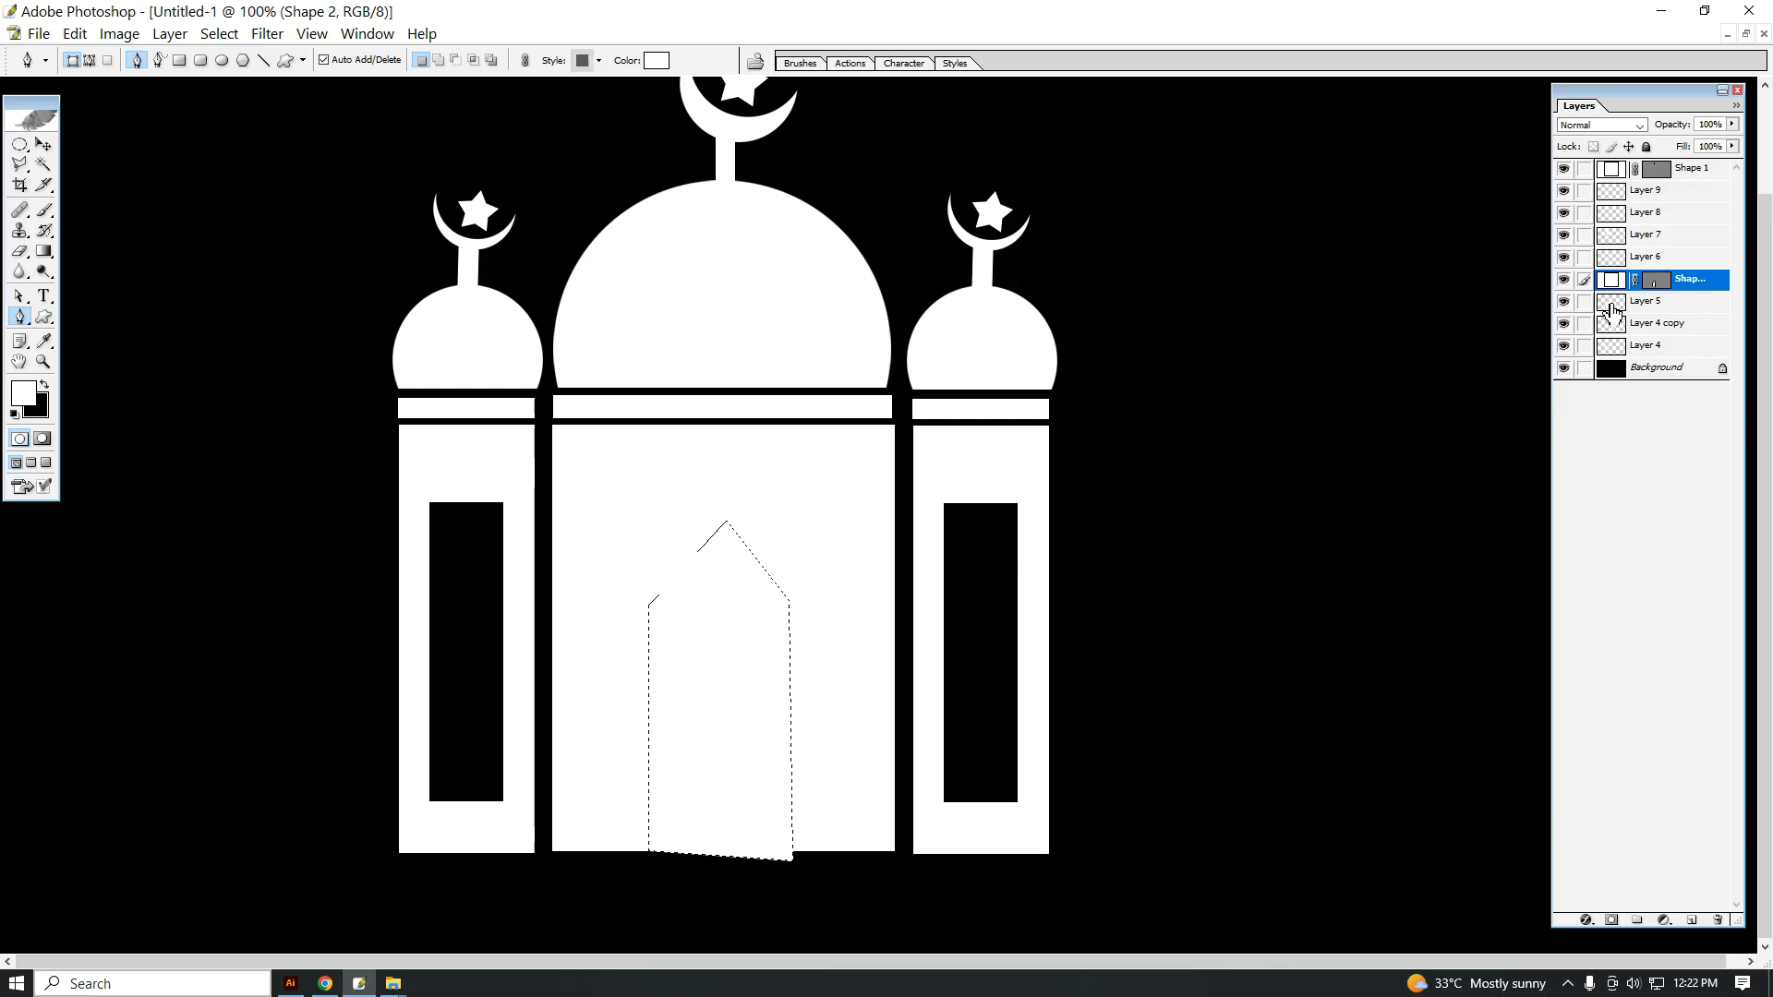
{"action": "left_click", "coordinate": [1608, 310]}
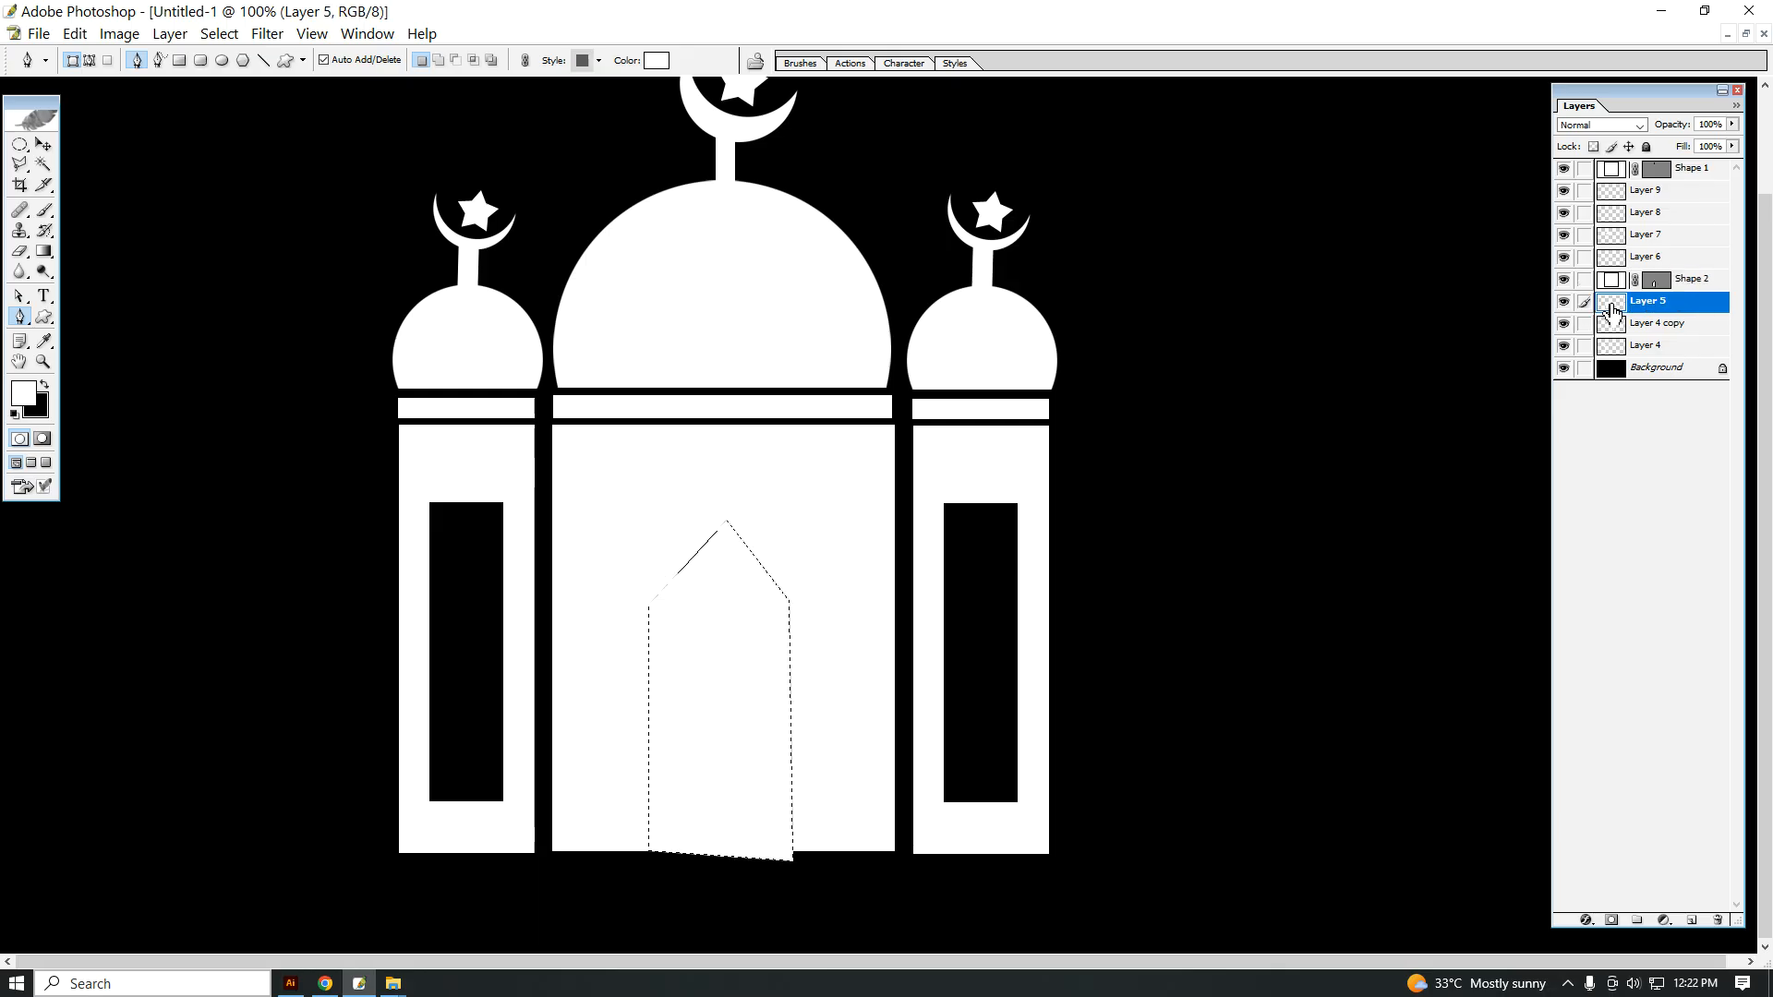
{"action": "key", "text": "ctrl+d"}
{"action": "left_click", "coordinate": [1693, 281]}
{"action": "right_click", "coordinate": [1693, 282]}
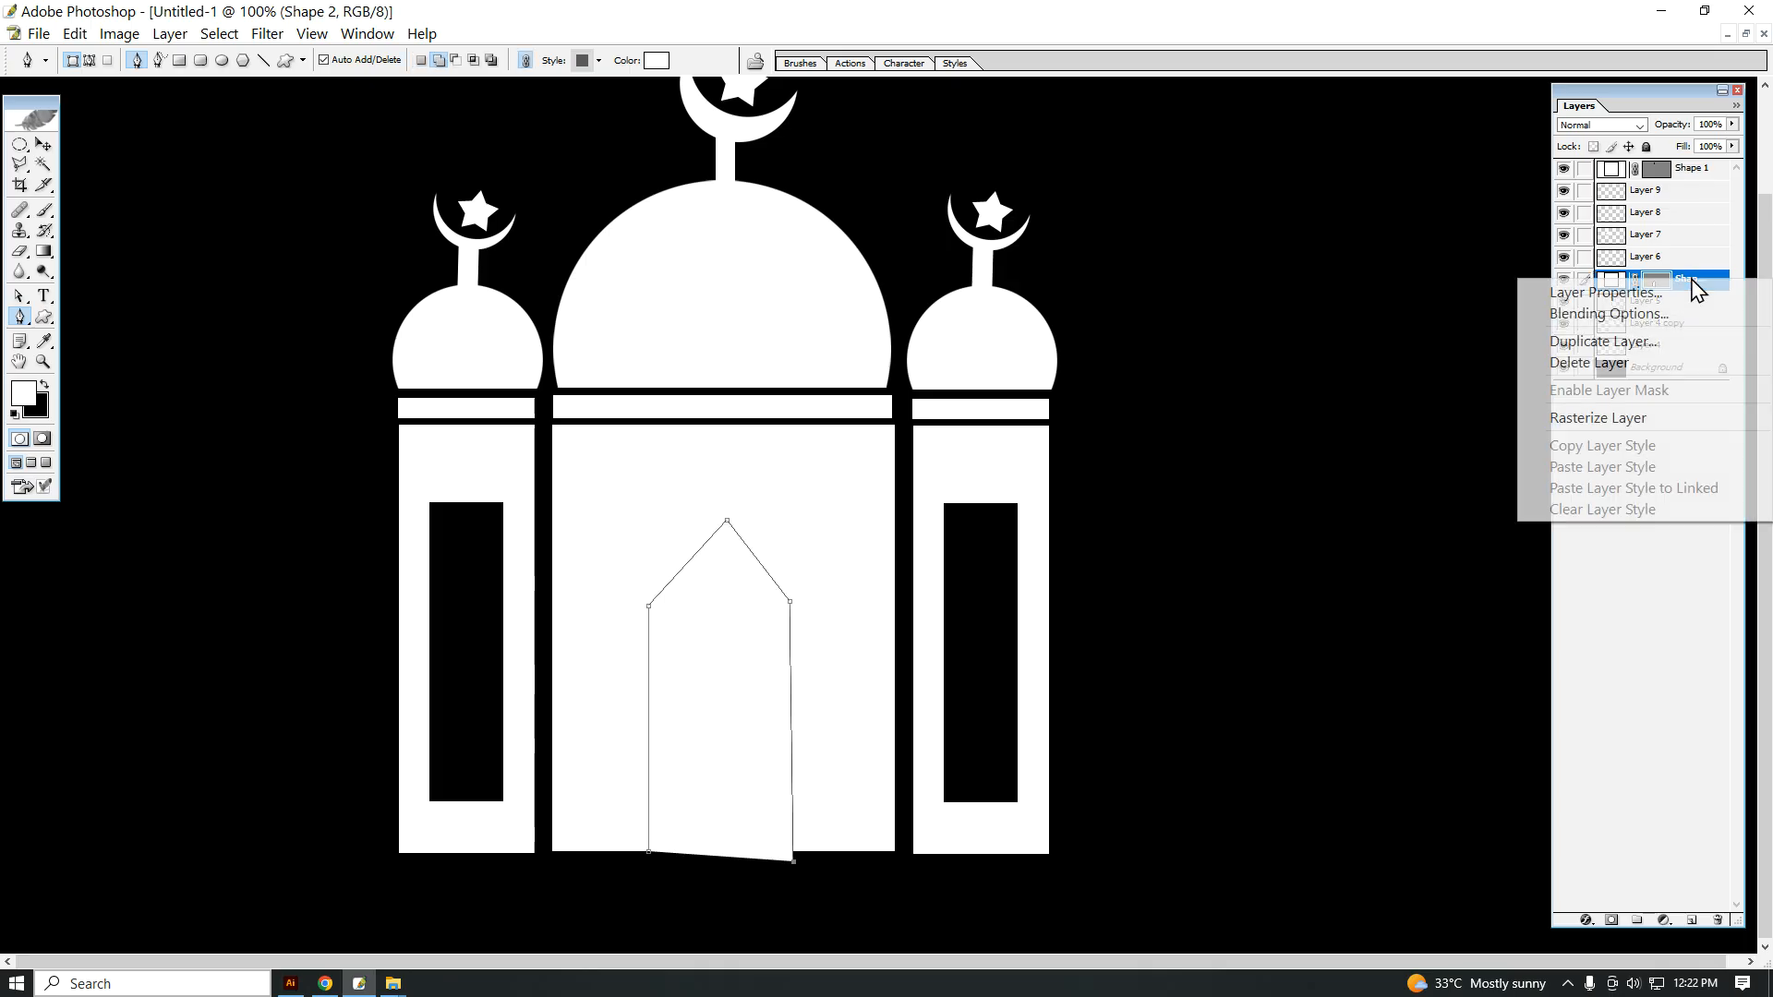
{"action": "left_click", "coordinate": [1588, 362]}
{"action": "left_click", "coordinate": [725, 379]}
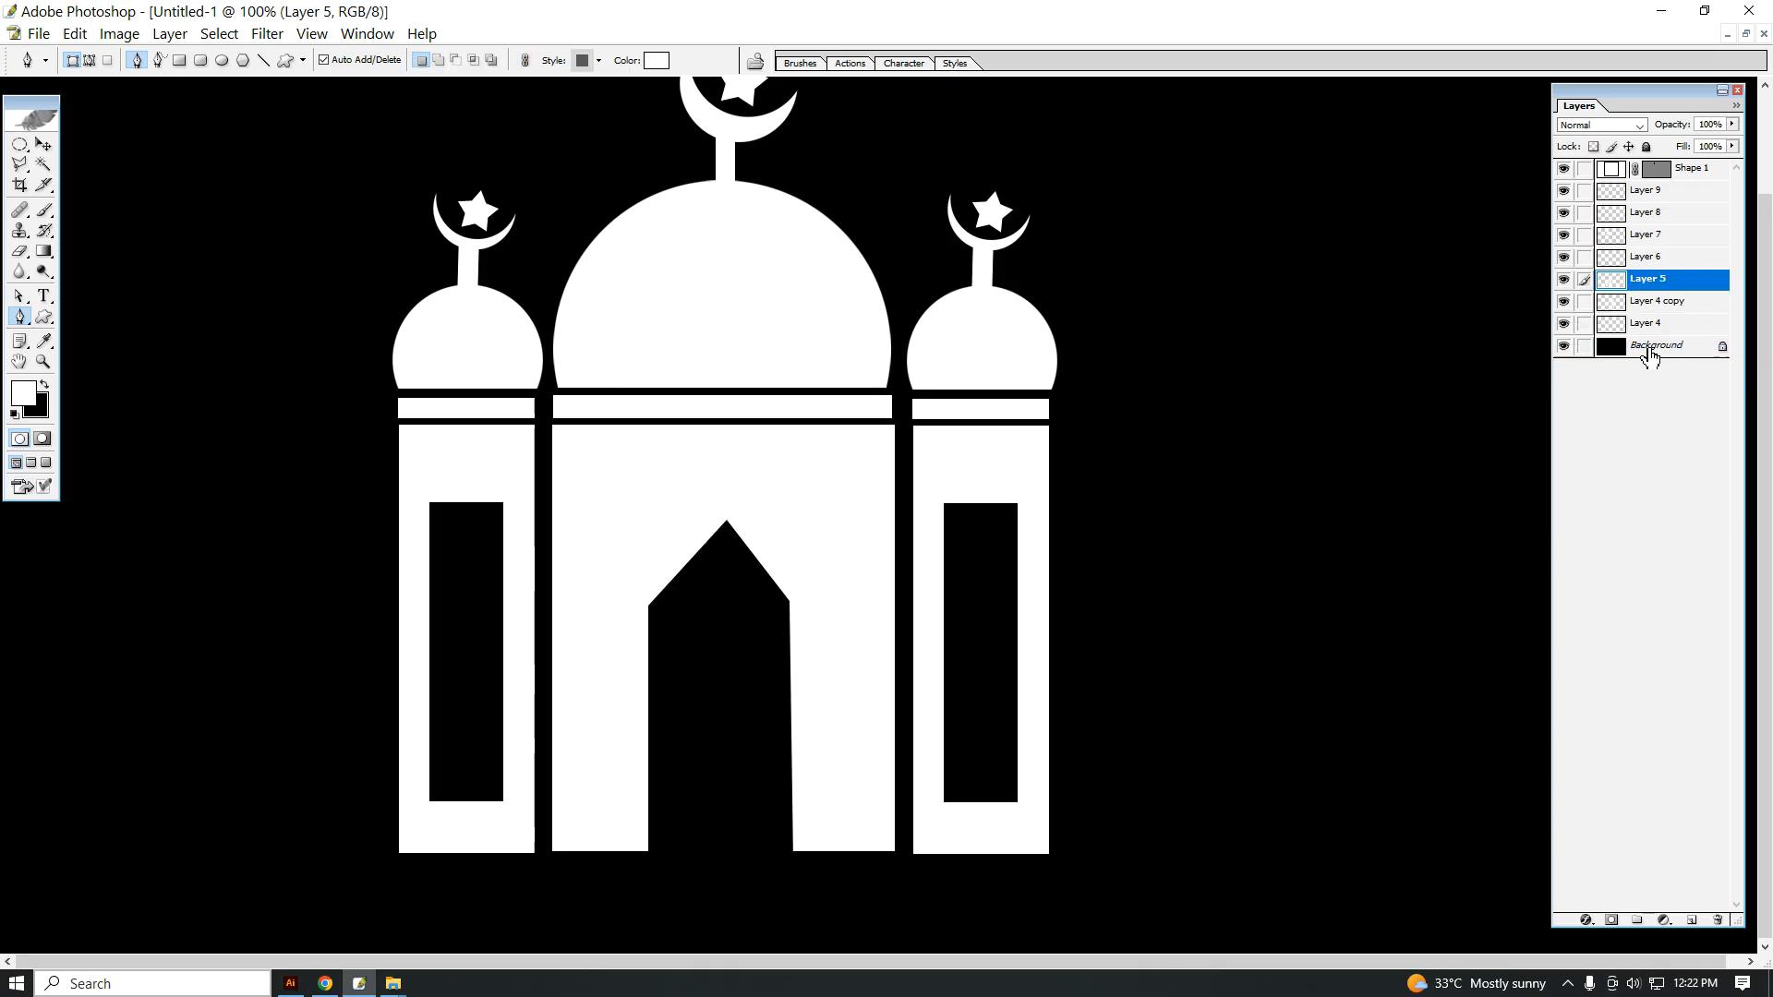
Step: Add the text "ISLAM" at 18 pt in the empty area beside the mosque
{"action": "key", "text": "ctrl+minus"}
{"action": "left_click", "coordinate": [776, 507]}
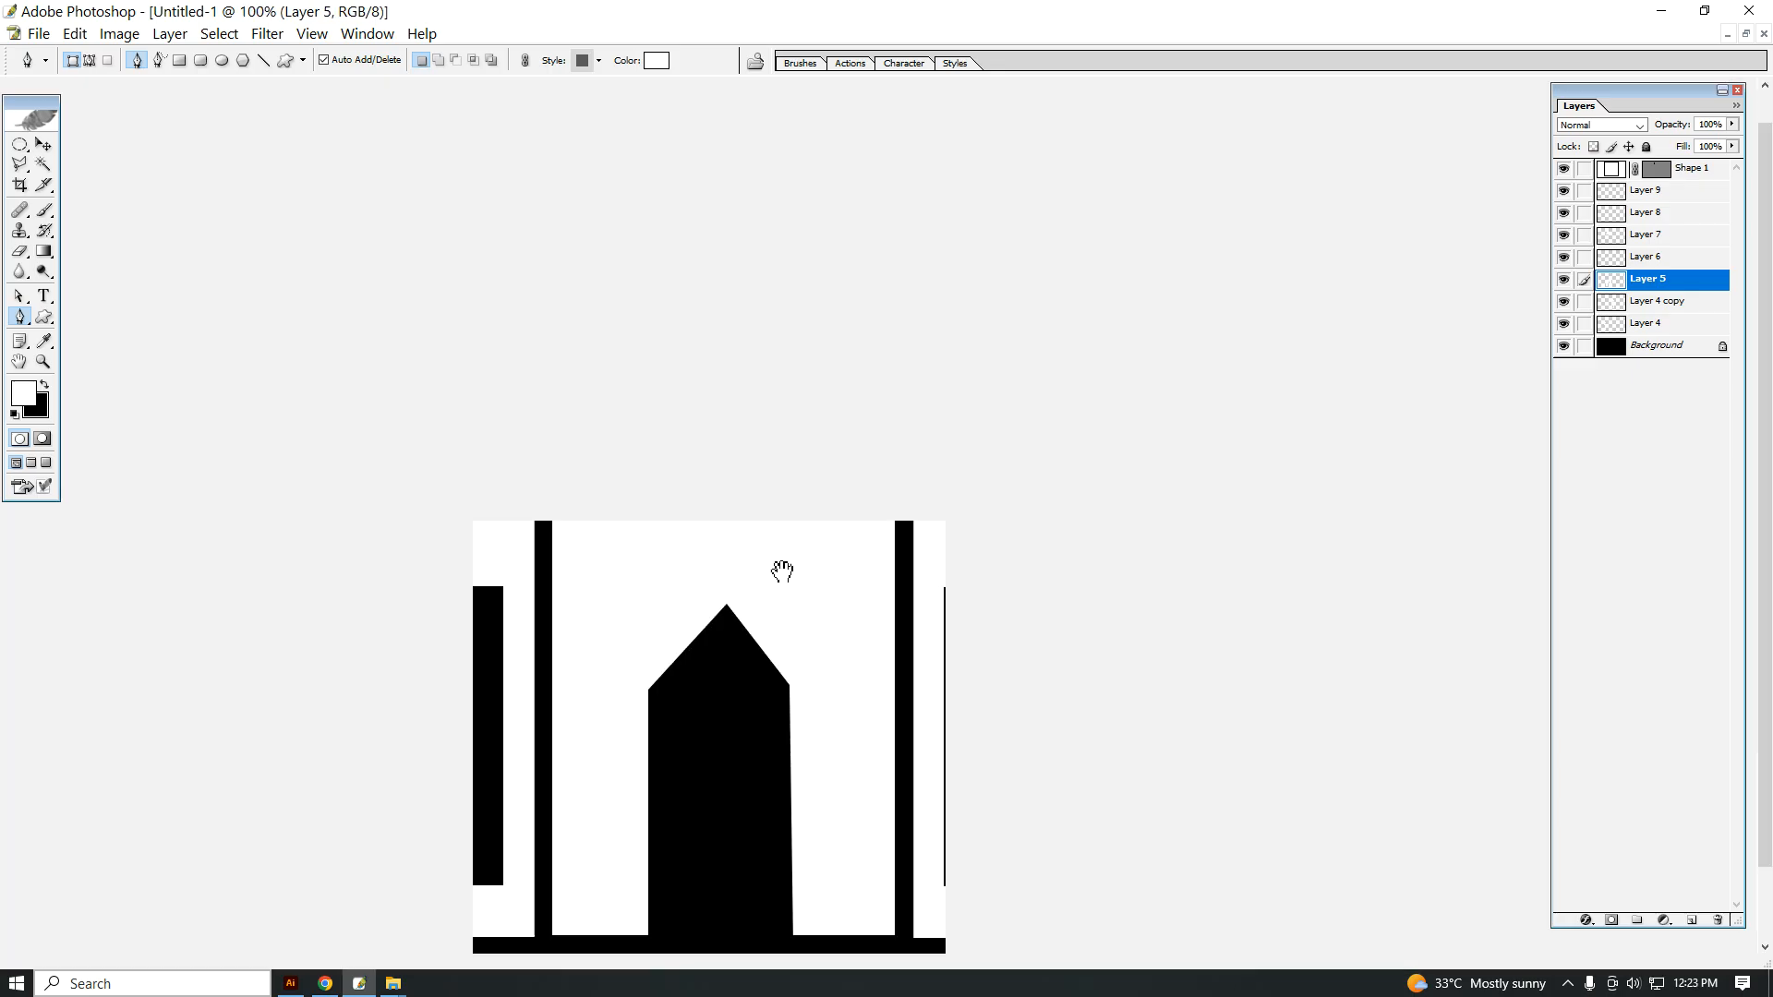
{"action": "left_click", "coordinate": [43, 296]}
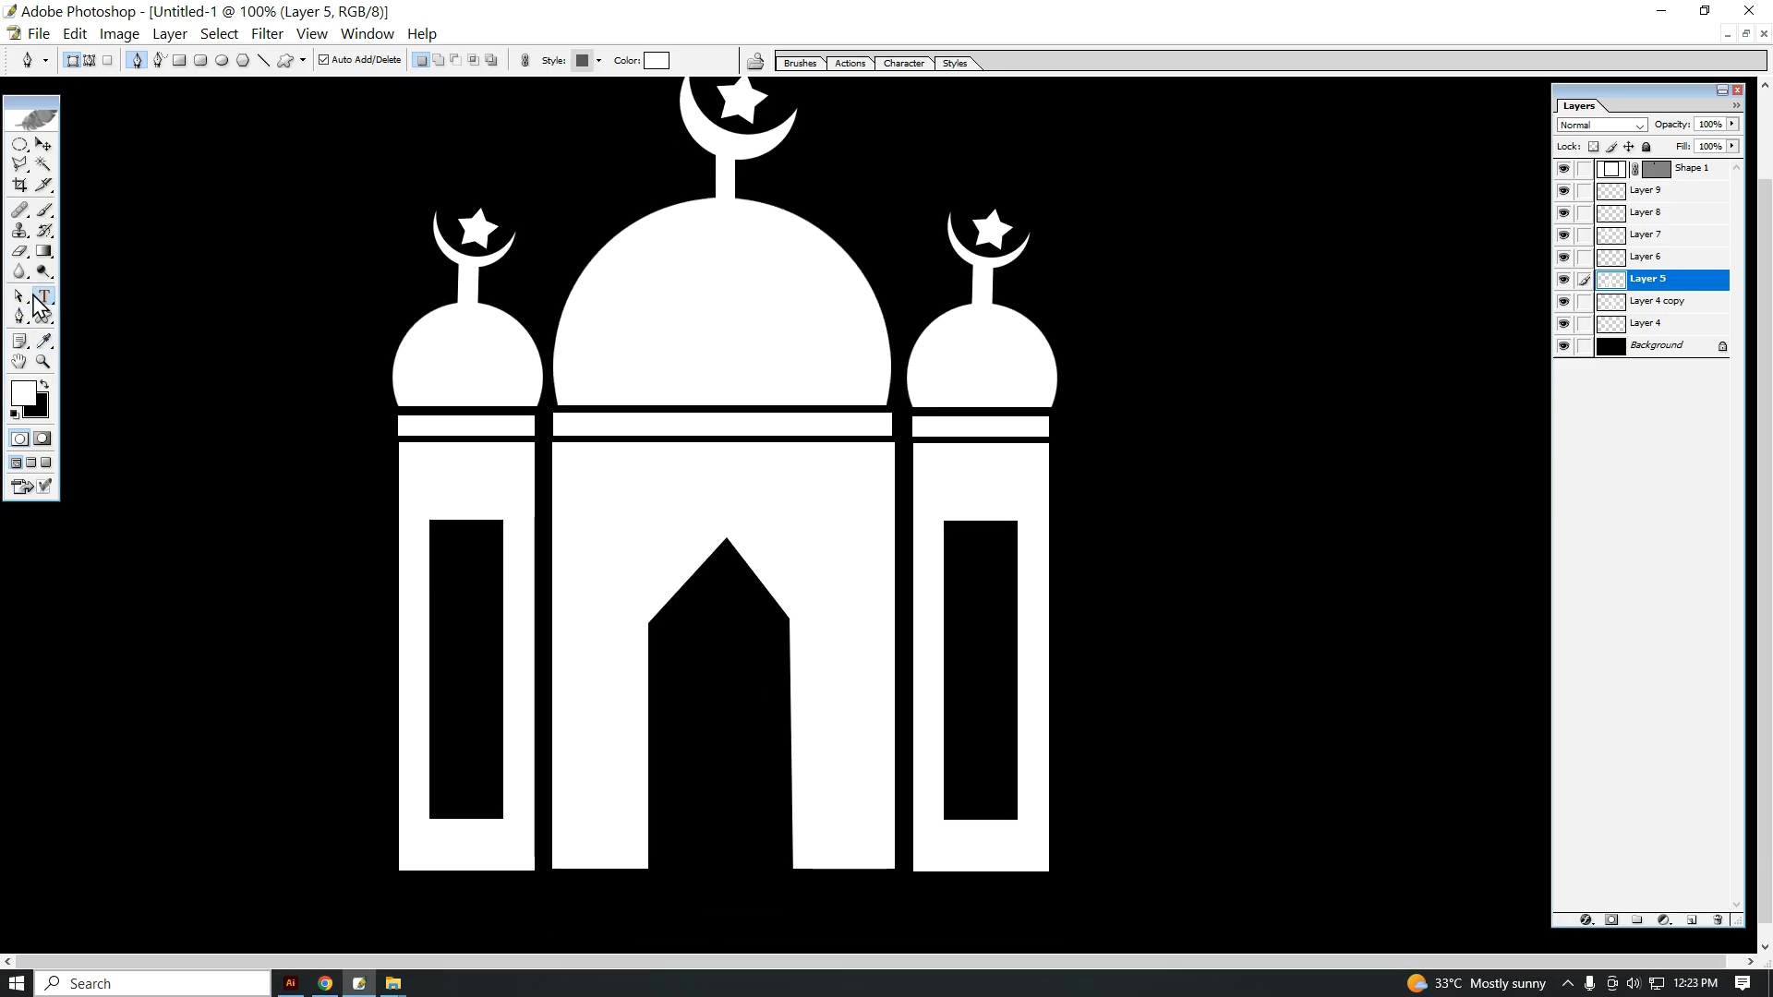
{"action": "left_click", "coordinate": [172, 265]}
{"action": "type", "text": "S"}
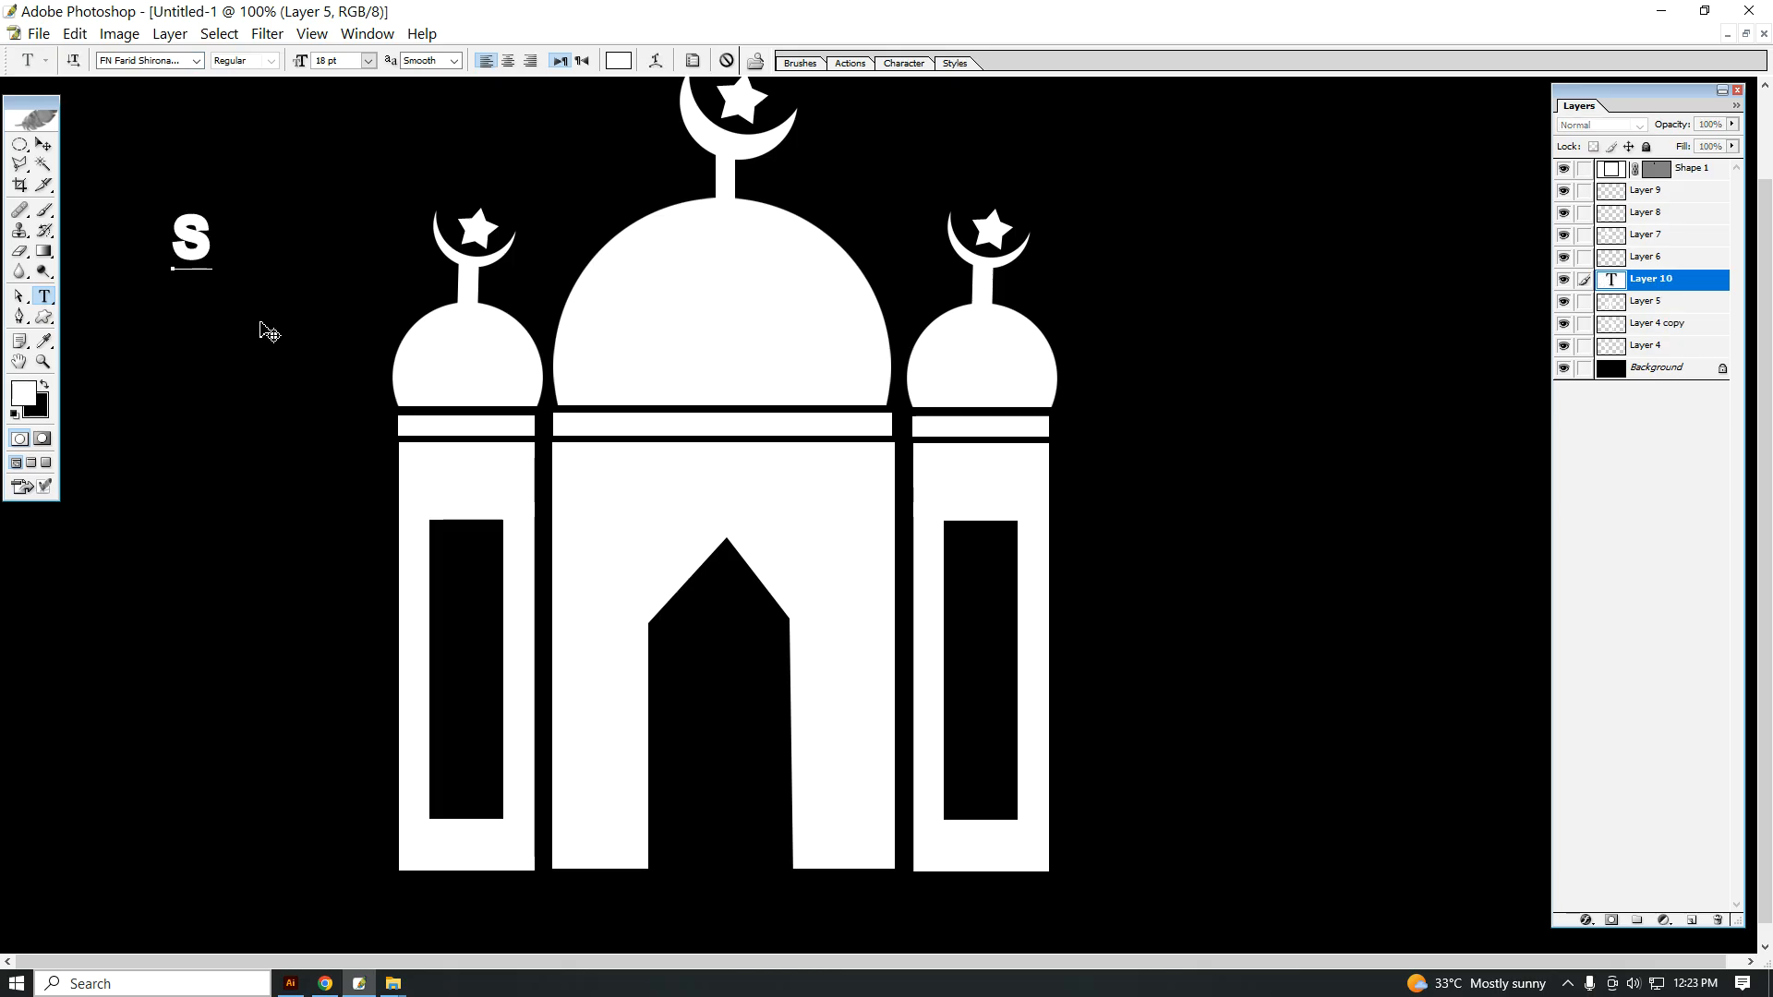
{"action": "key", "text": "BackSpace"}
{"action": "type", "text": "IS"}
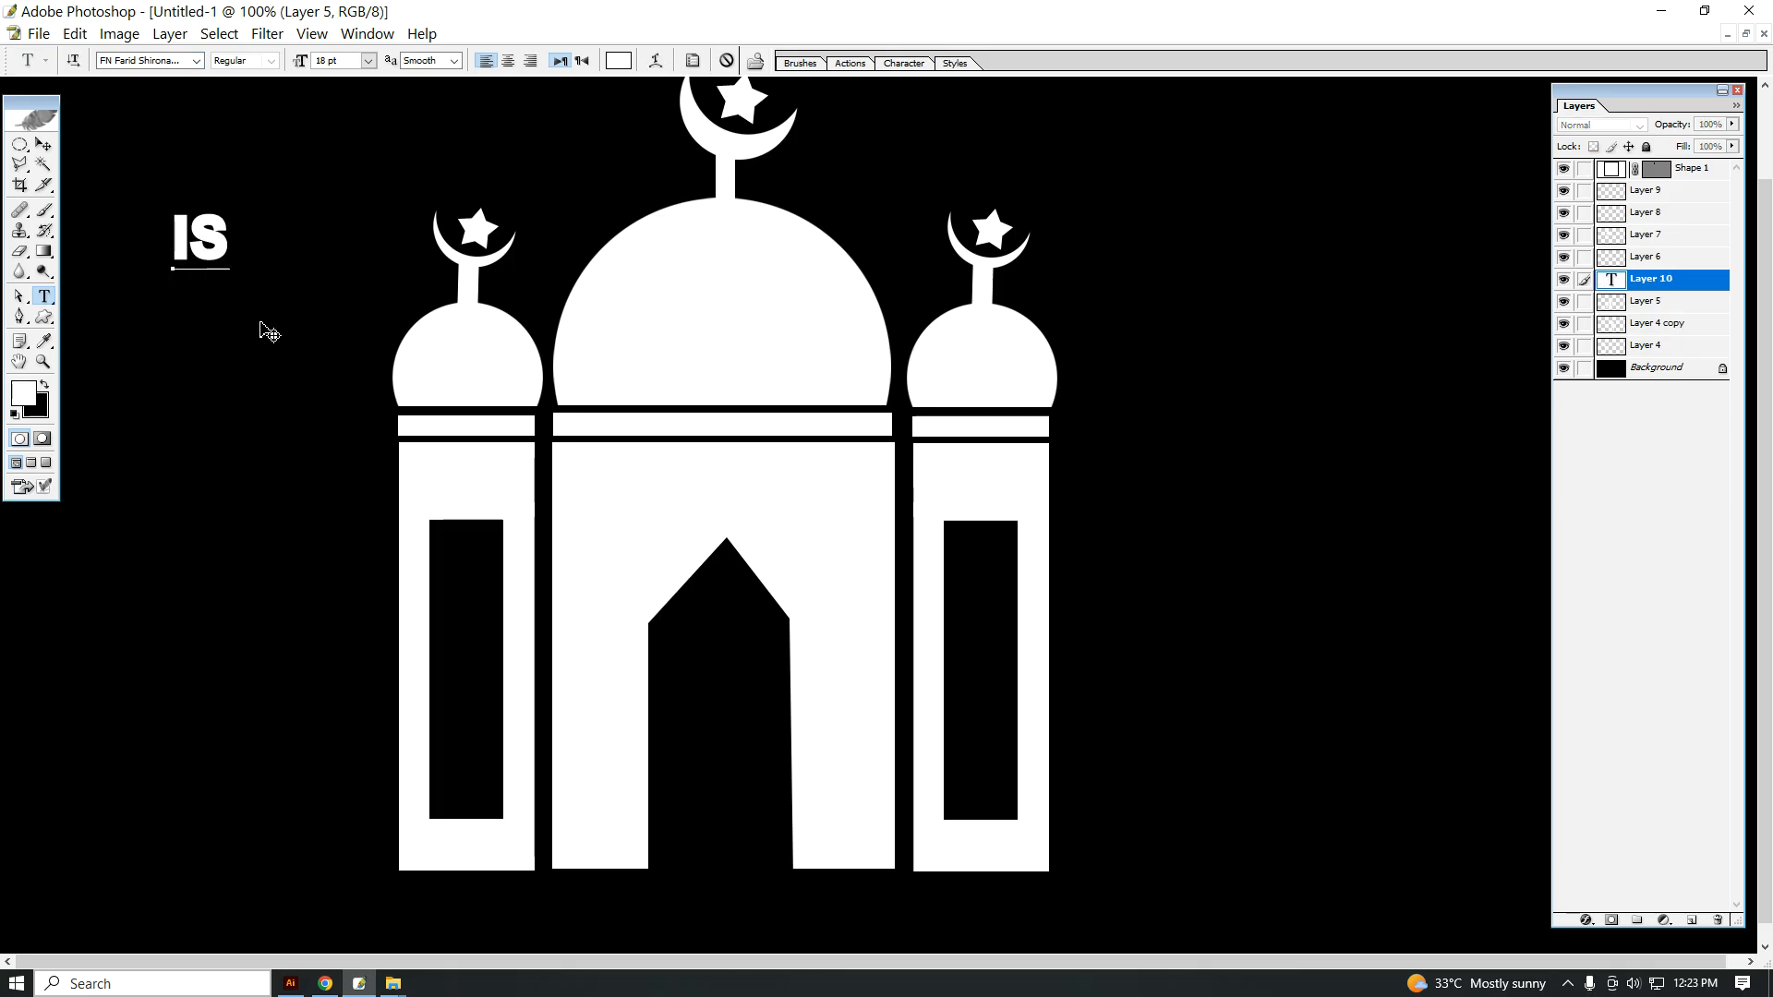
{"action": "type", "text": "LAM"}
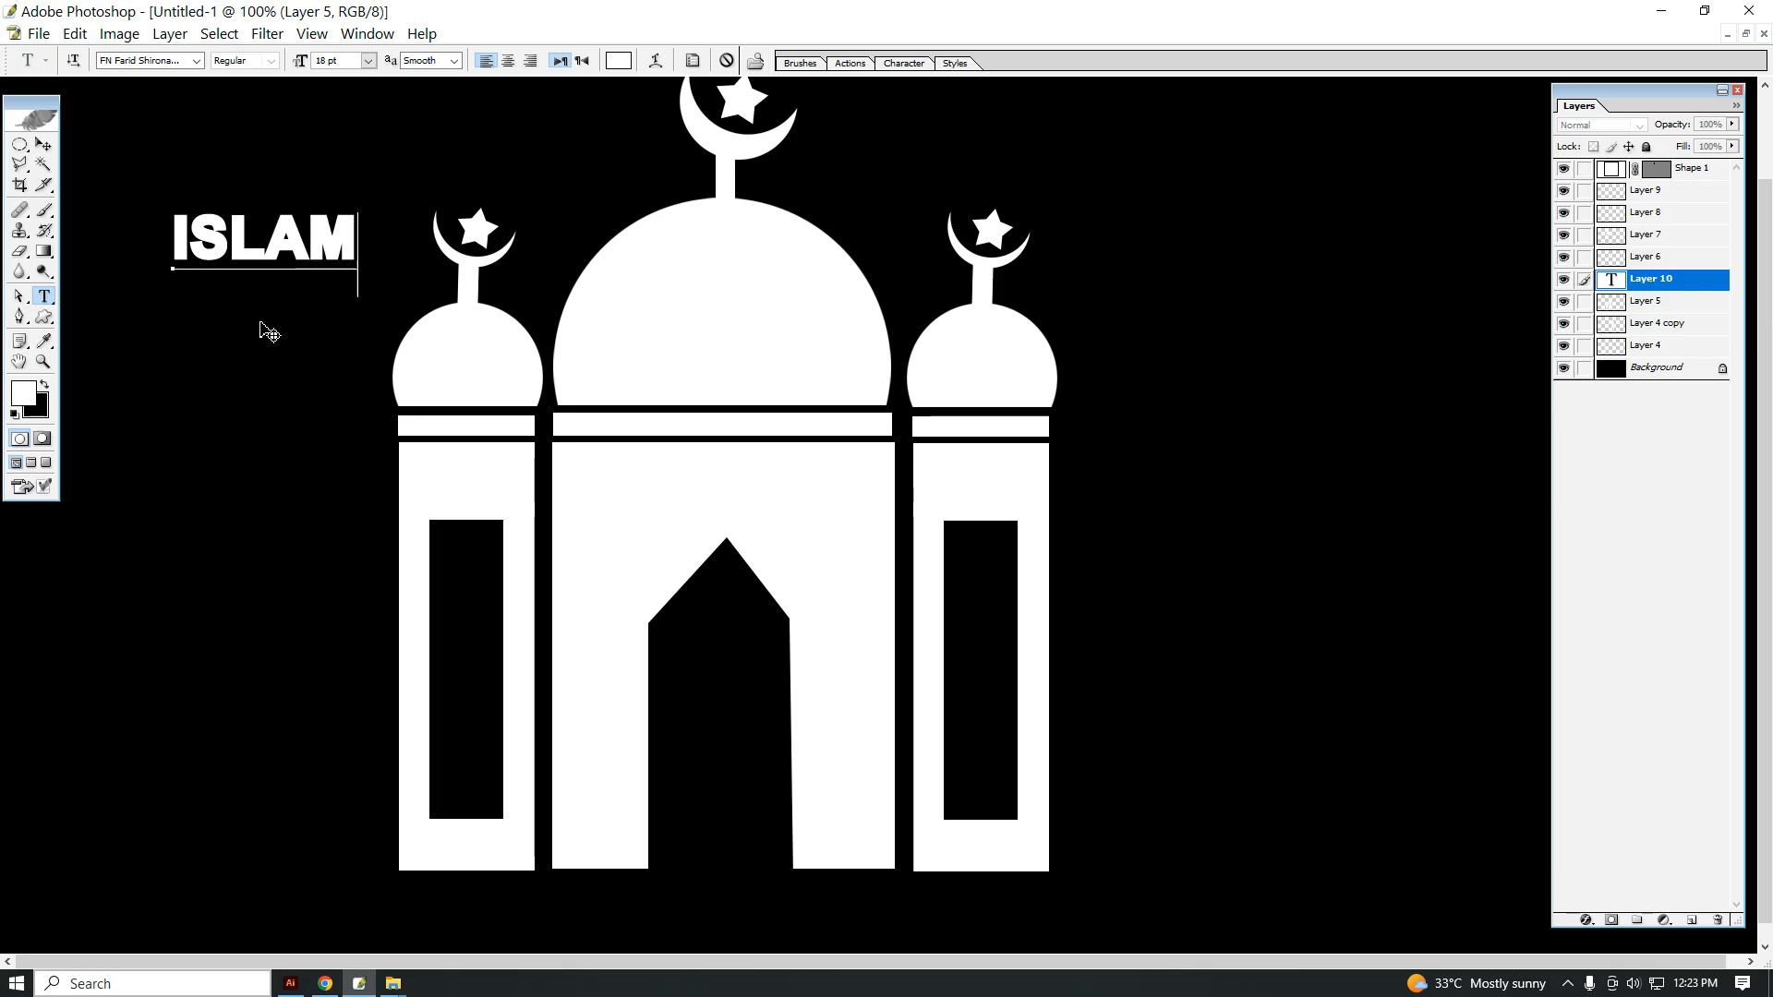
Step: Scale the ISLAM text up to about 168% and place it on the central building above the doorway
{"action": "left_click", "coordinate": [44, 145]}
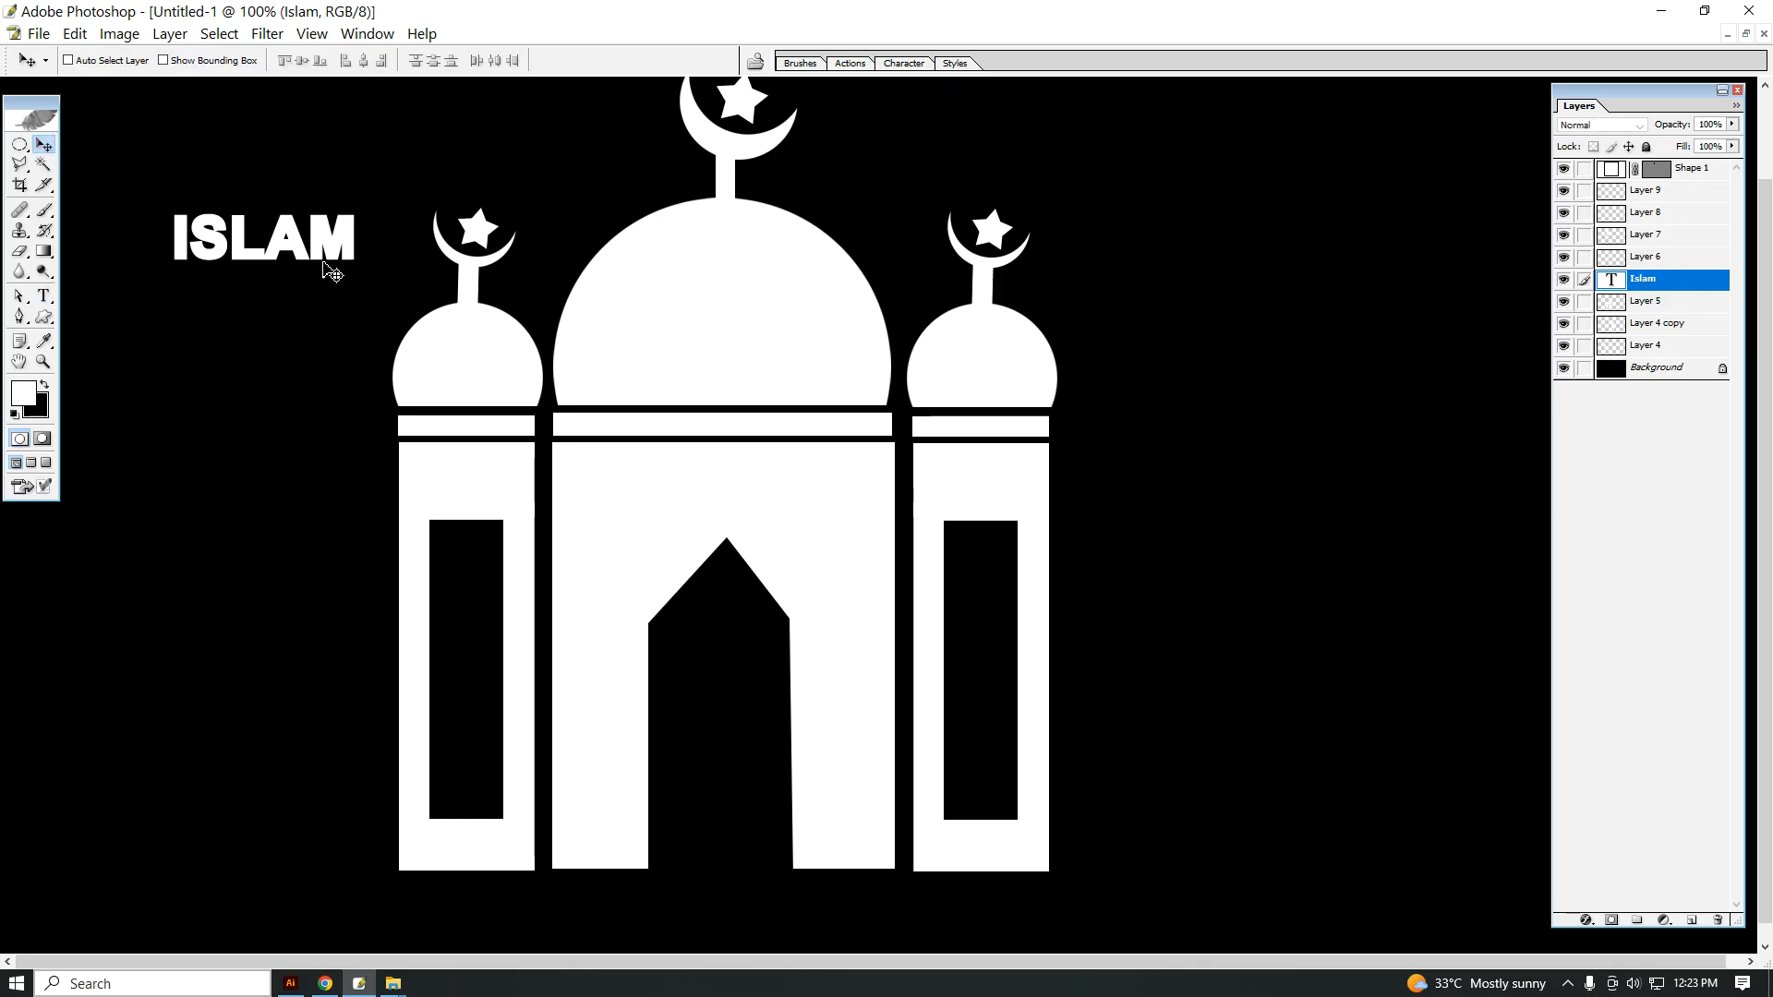
{"action": "key", "text": "ctrl+t"}
{"action": "left_click_drag", "start_coordinate": [357, 260], "coordinate": [425, 282]}
{"action": "left_click_drag", "start_coordinate": [776, 438], "coordinate": [839, 491]}
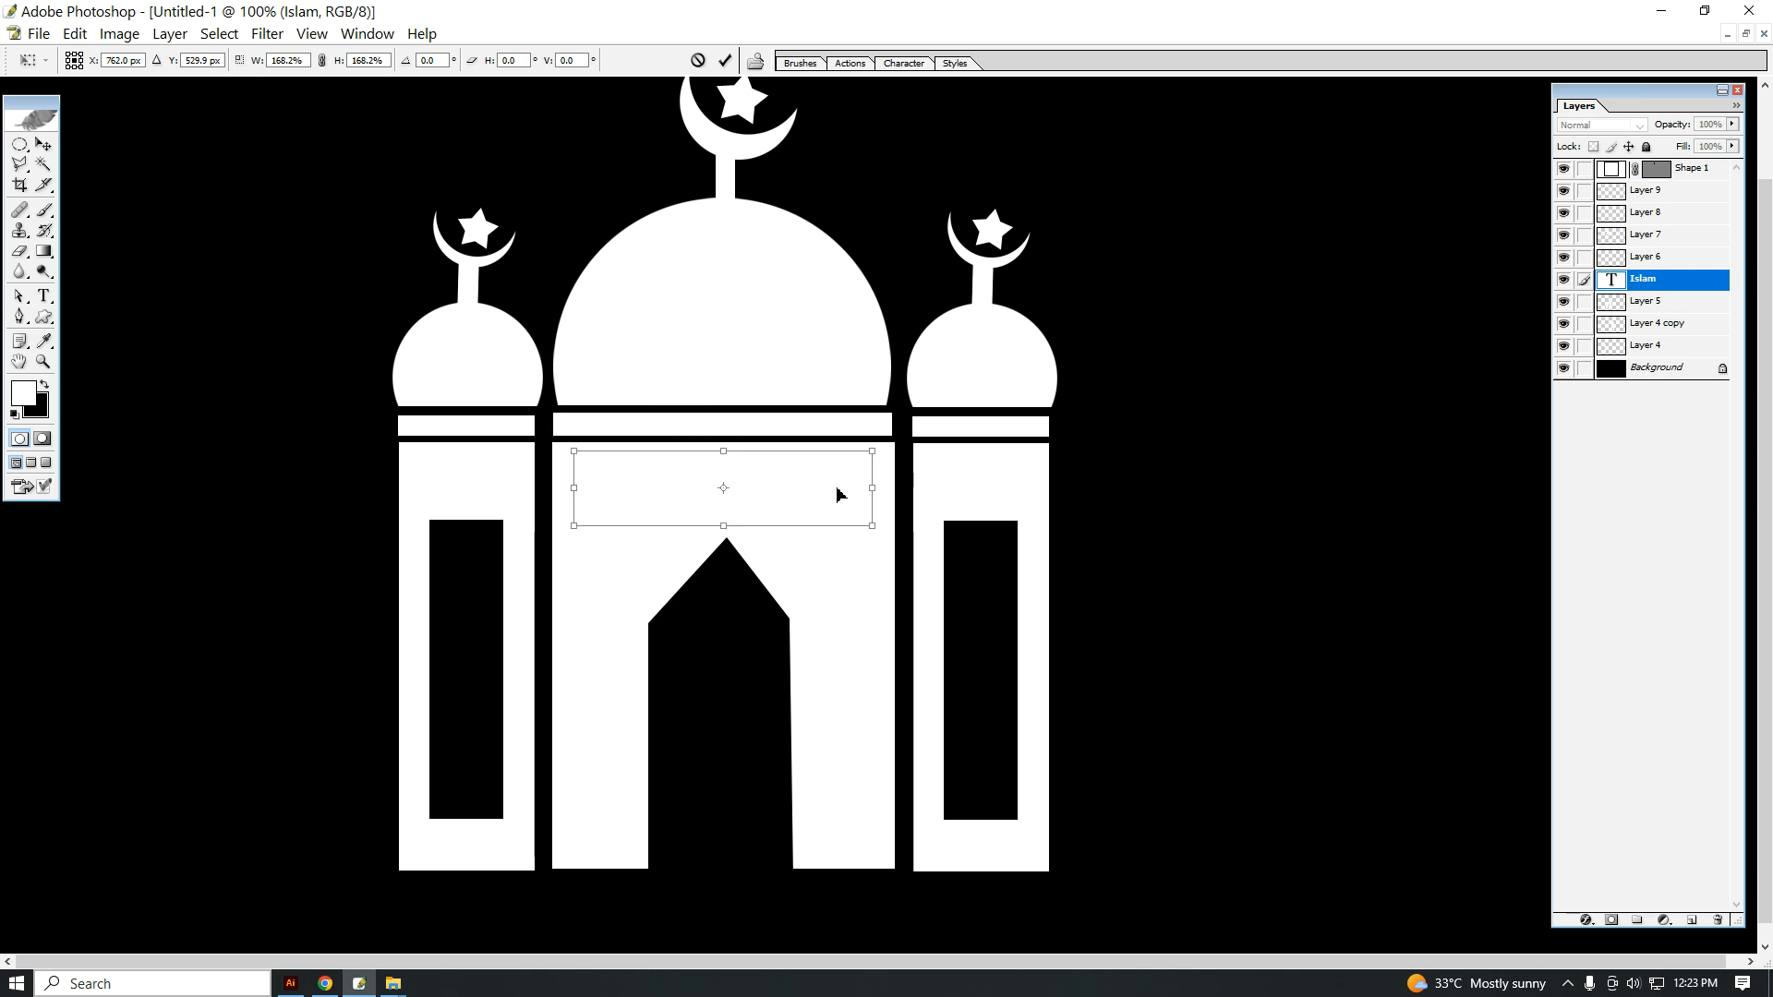
{"action": "key", "text": "Return"}
Step: Change the ISLAM text color to orange FF9000
{"action": "left_click", "coordinate": [43, 295]}
{"action": "left_click", "coordinate": [617, 61]}
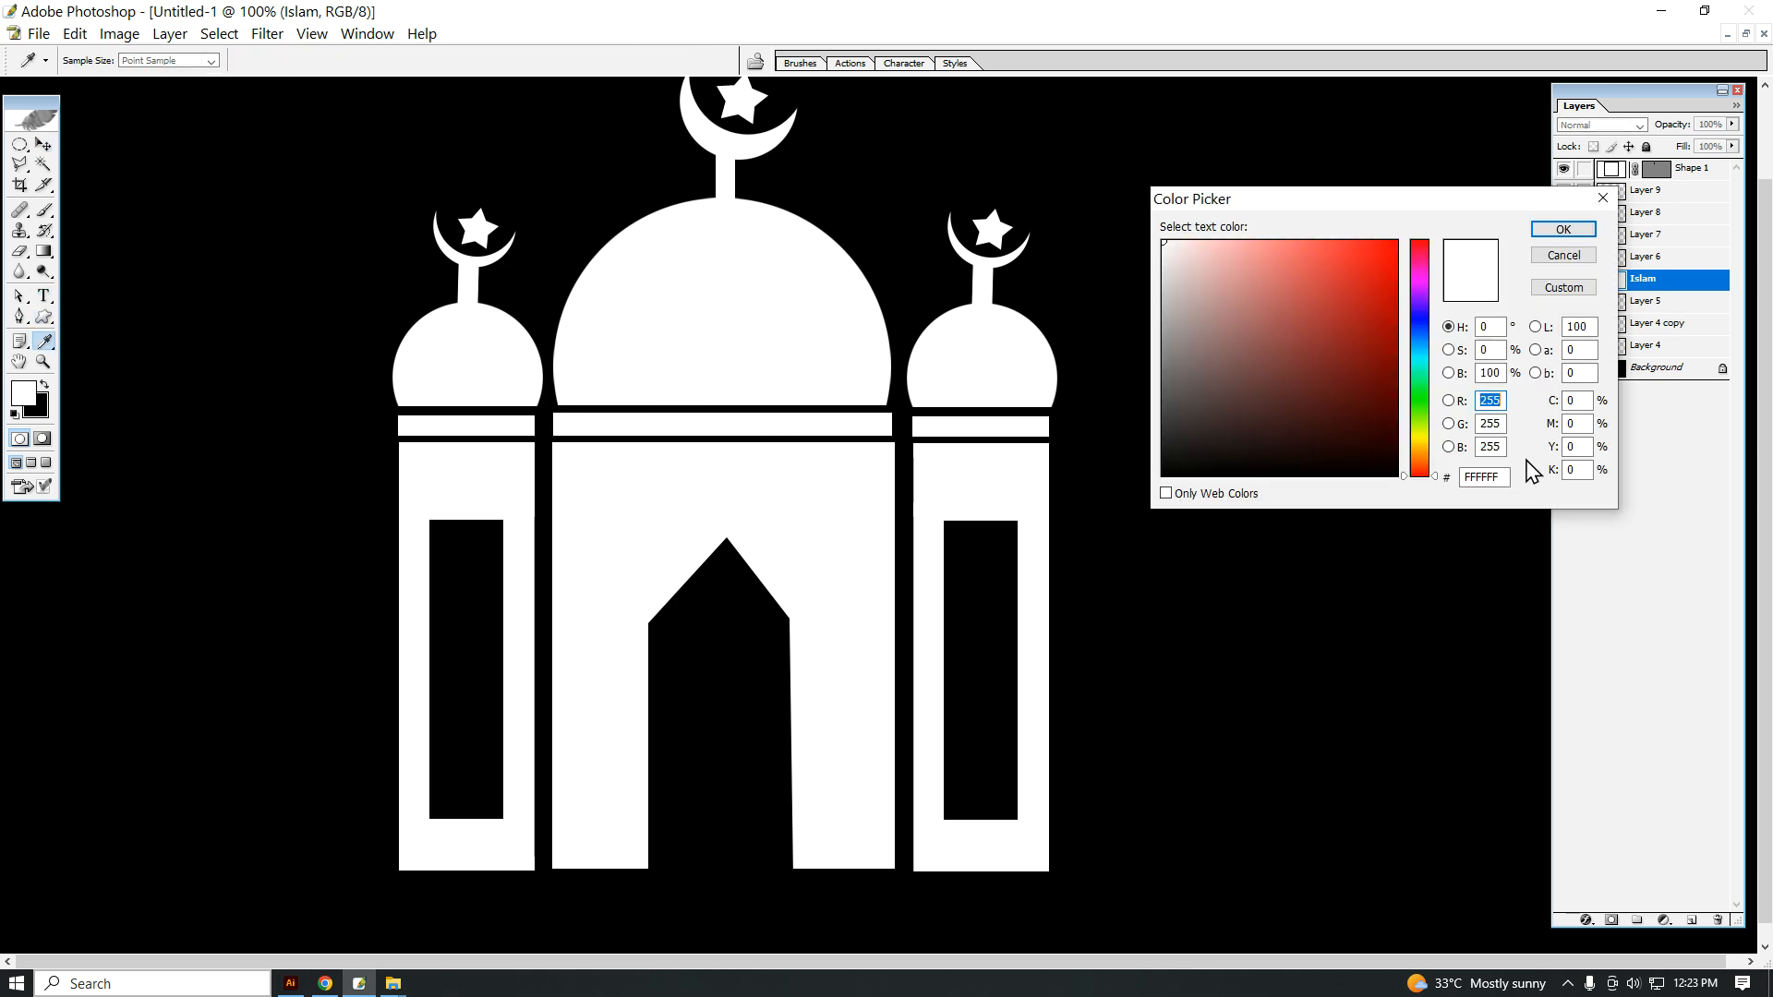
{"action": "left_click", "coordinate": [1426, 455]}
{"action": "left_click_drag", "start_coordinate": [1374, 332], "coordinate": [1446, 205]}
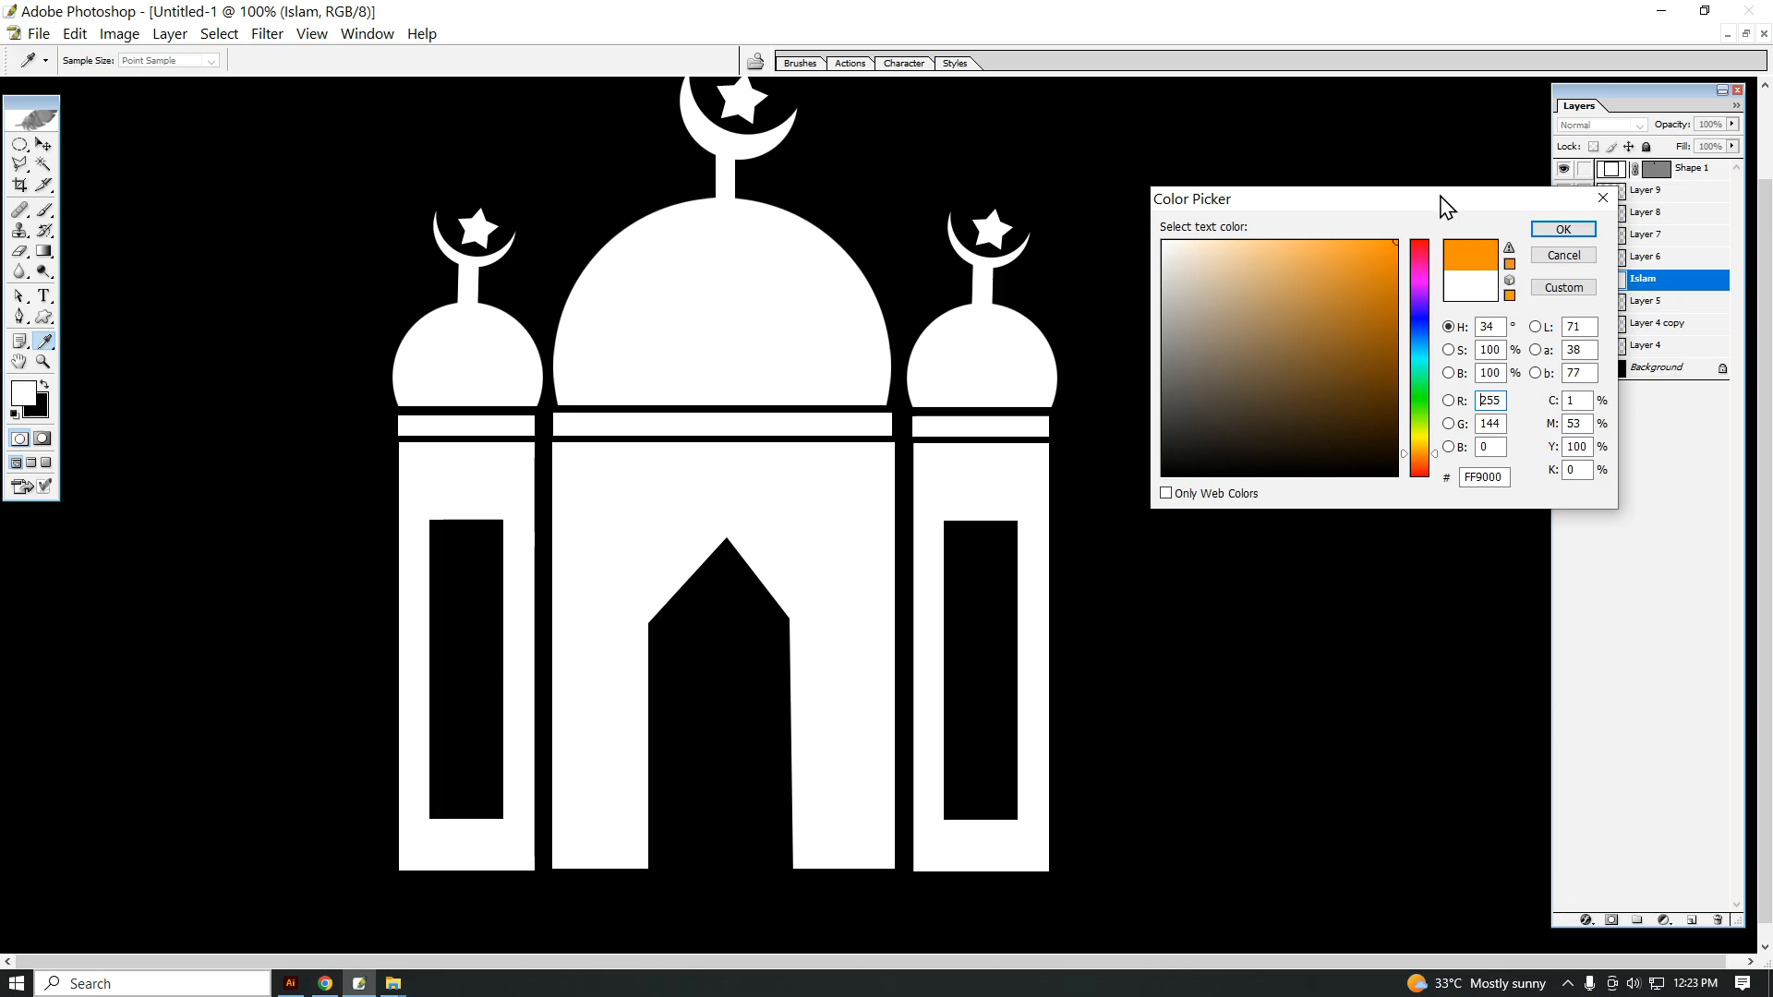
{"action": "left_click", "coordinate": [1563, 229]}
Step: Scale the orange ISLAM text down to about 91% and center it above the doorway
{"action": "key", "text": "ctrl+t"}
{"action": "left_click_drag", "start_coordinate": [877, 533], "coordinate": [782, 506]}
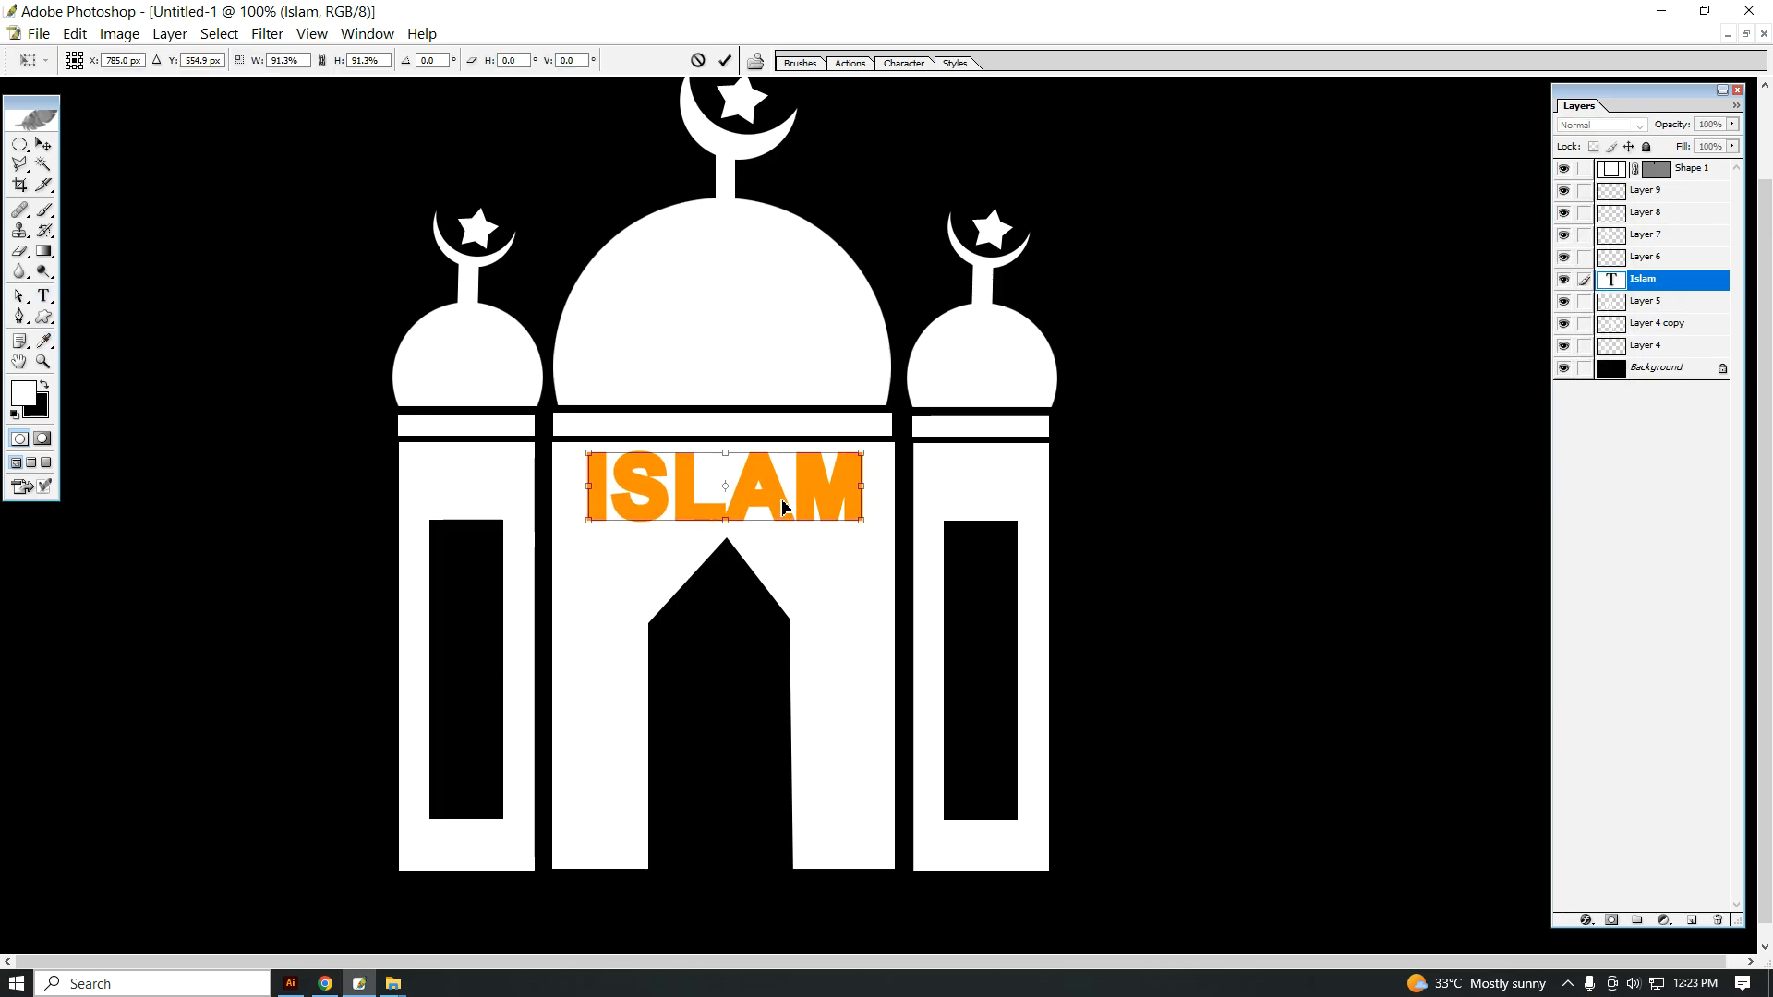
{"action": "key", "text": "Return"}
{"action": "key", "text": "ctrl+minus"}
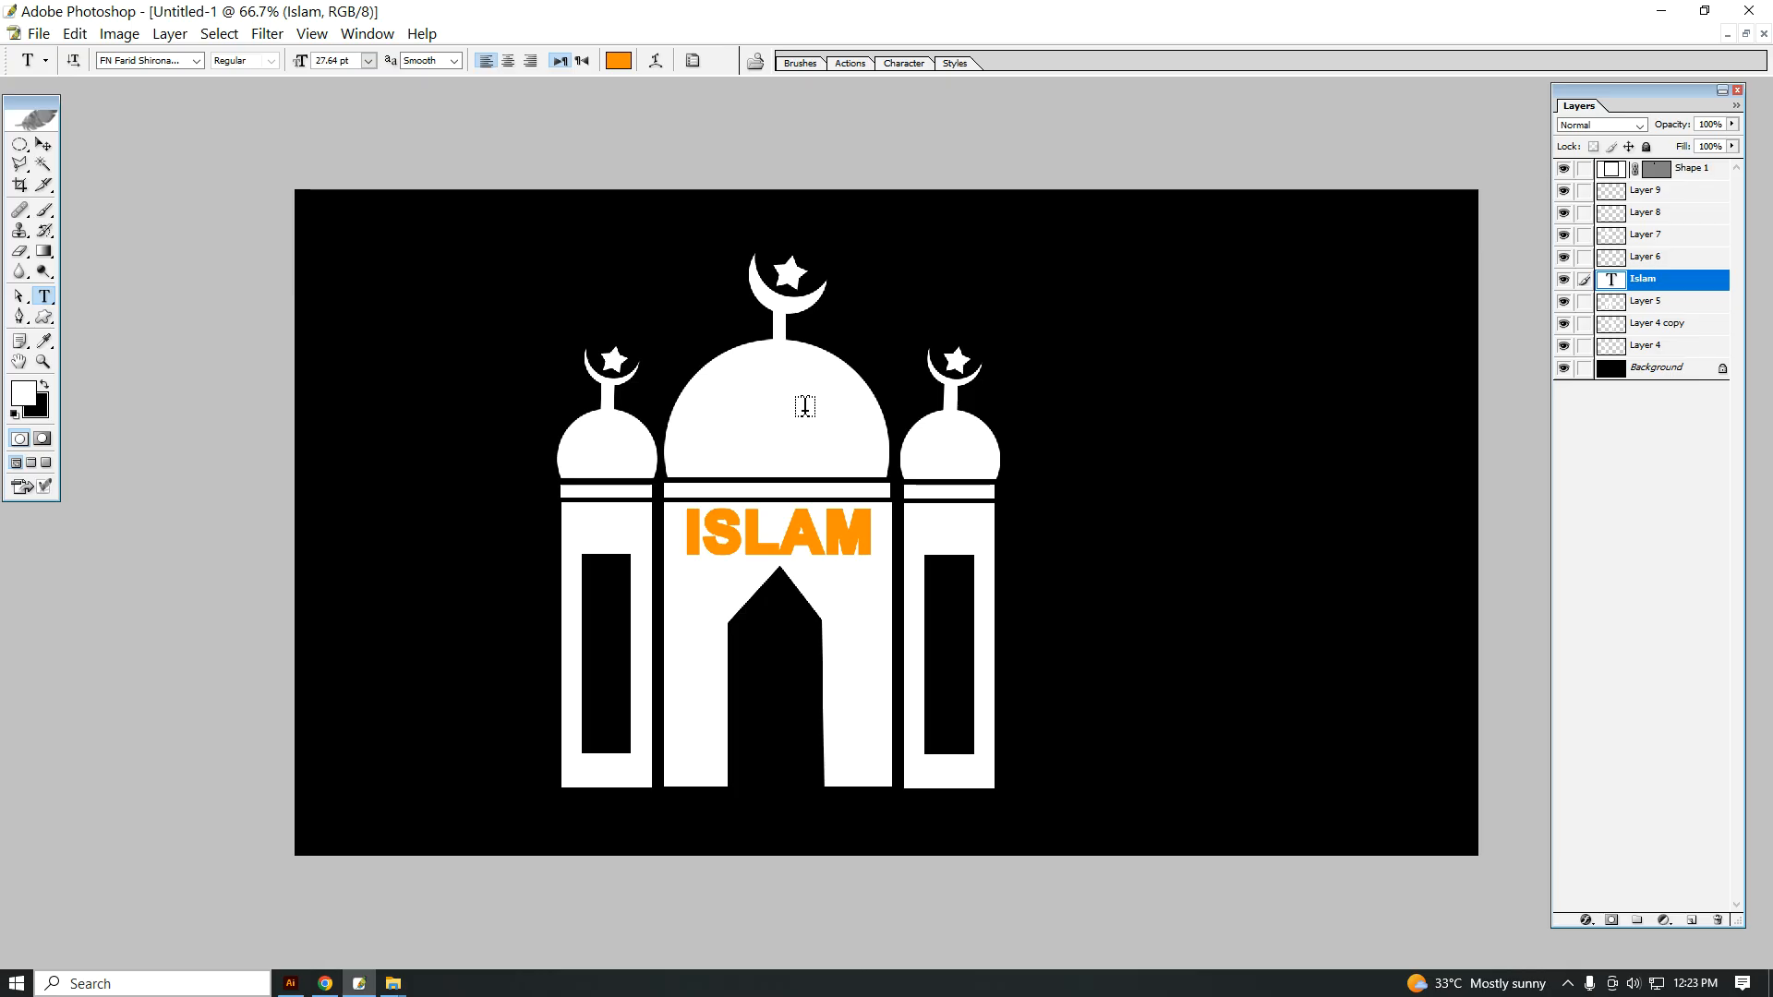
{"action": "left_click", "coordinate": [1566, 983]}
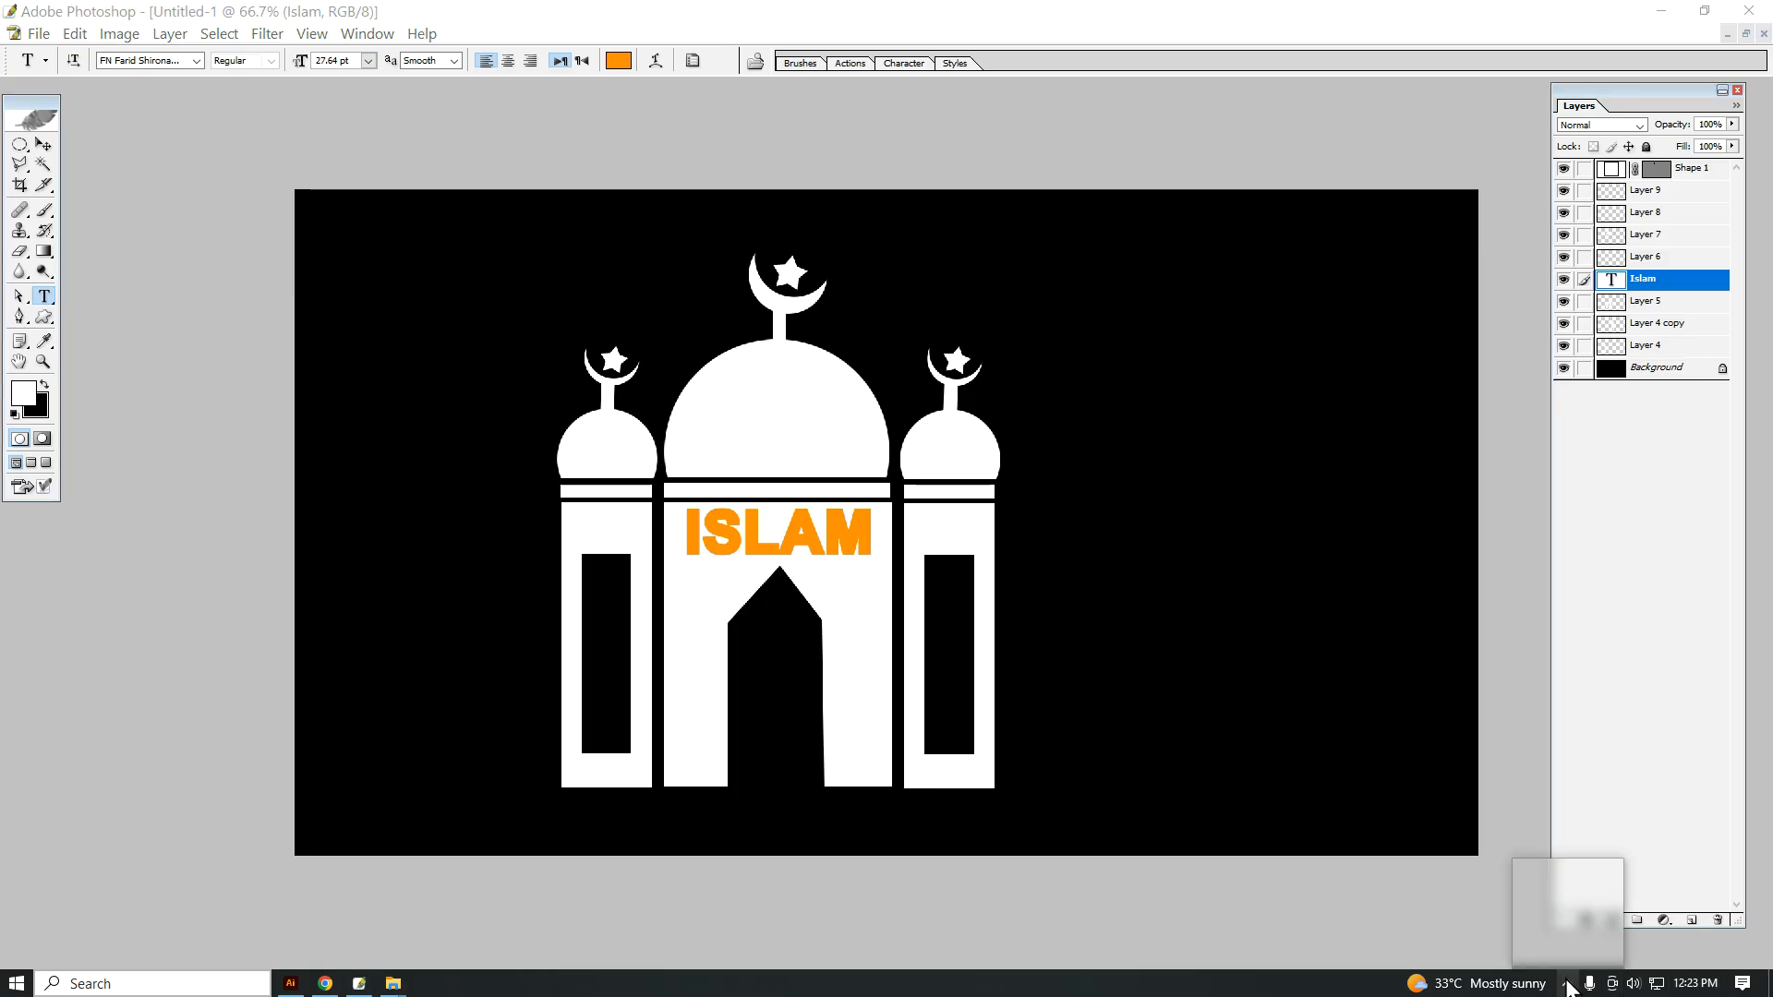